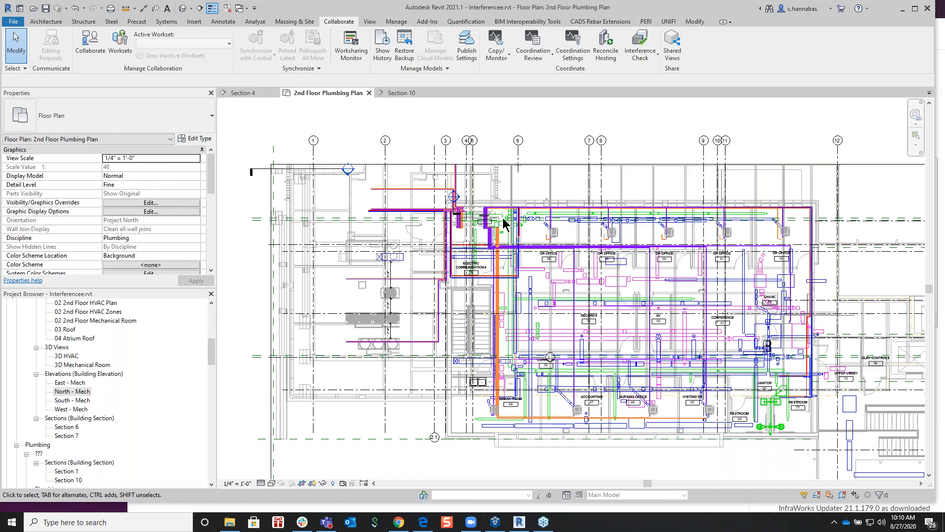
# Step: Select the elements around the MECH 71 room and filter the selection to only Ducts, Pipe Fittings and Pipes
pyautogui.scroll(5, 503, 222)
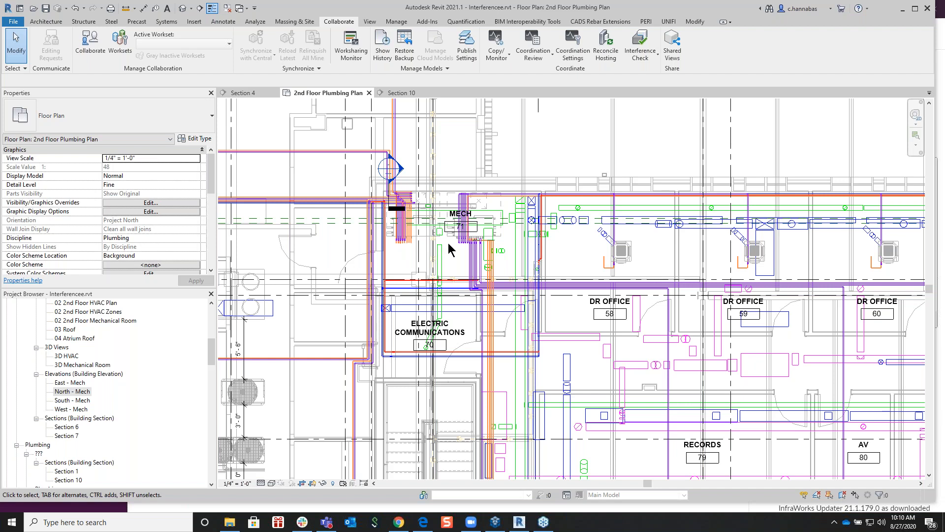
pyautogui.scroll(2, 448, 243)
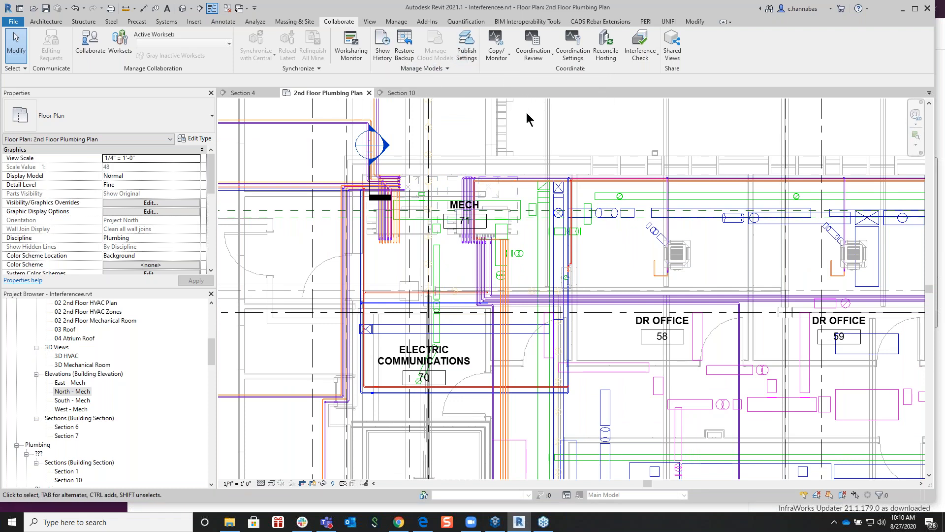
pyautogui.moveTo(523, 118); pyautogui.dragTo(303, 278)
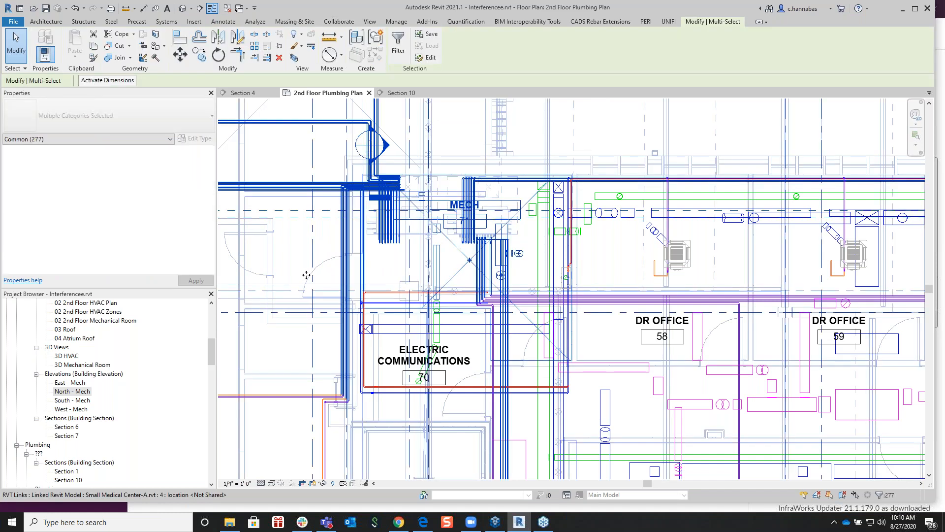
pyautogui.click(398, 44)
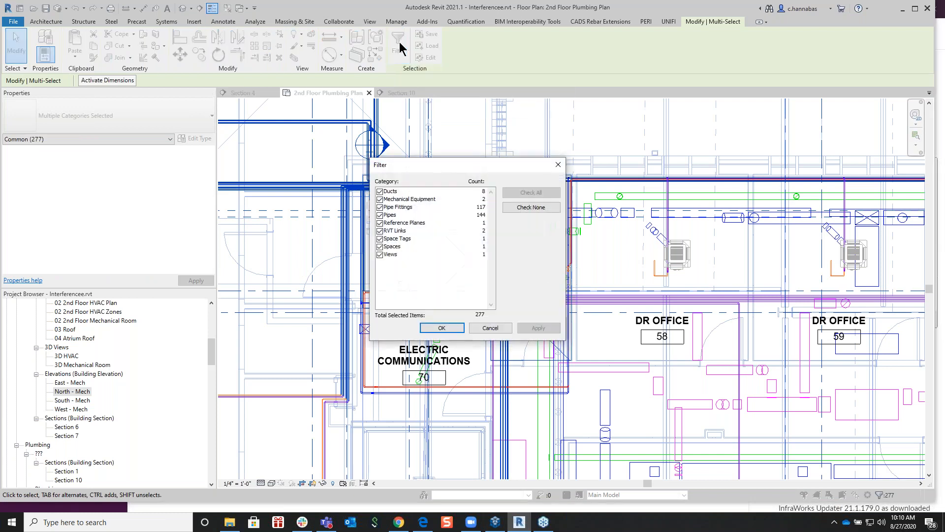
pyautogui.click(524, 211)
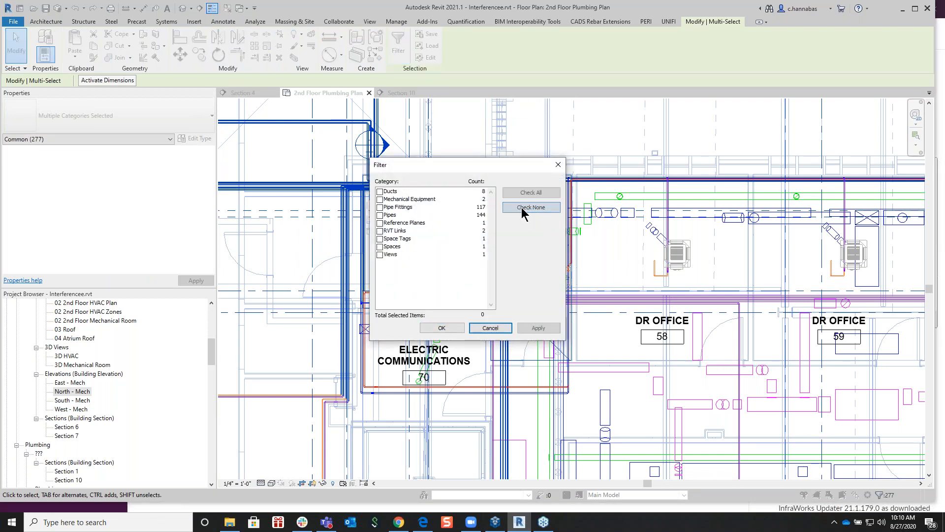
pyautogui.click(380, 191)
pyautogui.click(379, 207)
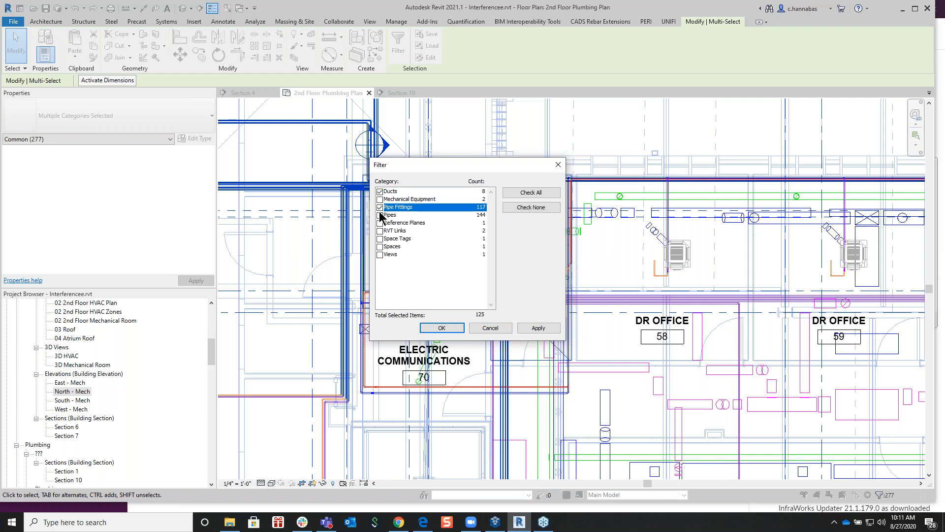
pyautogui.click(379, 216)
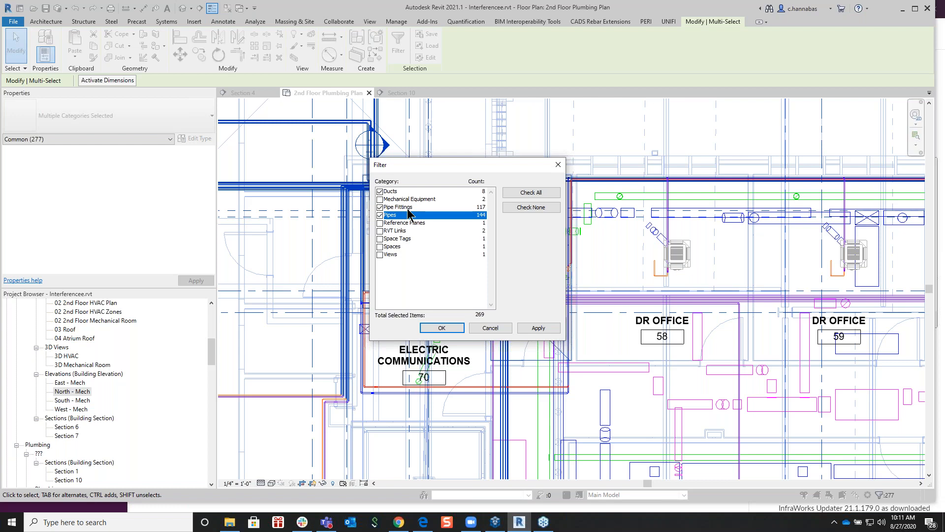
pyautogui.click(442, 328)
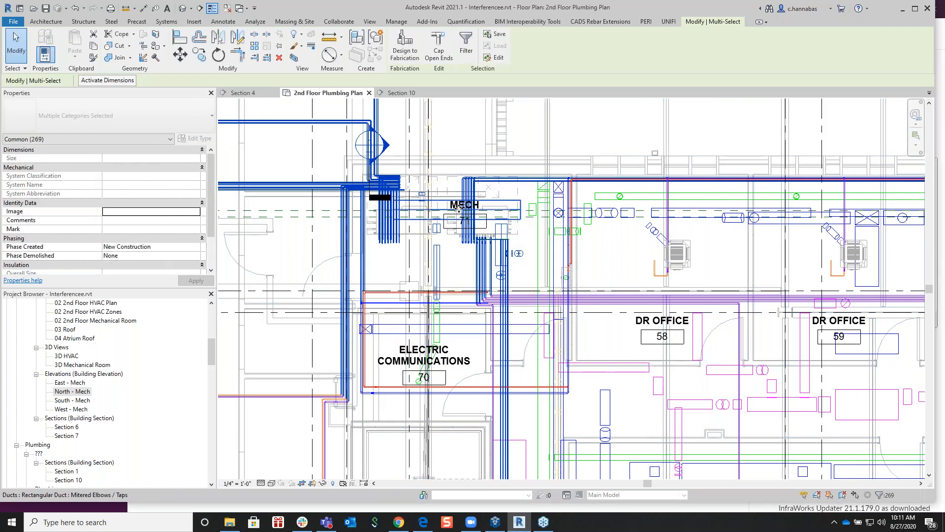
# Step: Run an interference check of the current selection against itself for Ducts, Pipe Fittings and Pipes, dismissing the save reminder
pyautogui.click(339, 21)
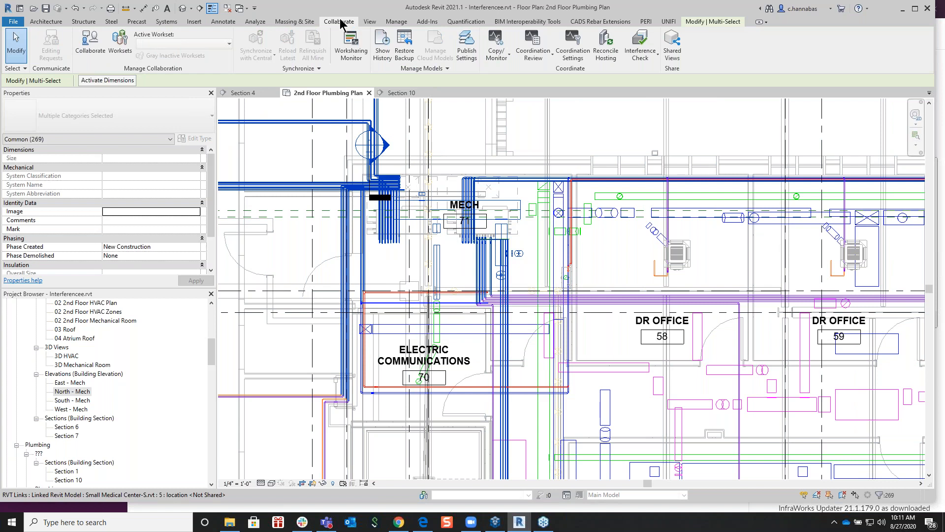
pyautogui.click(644, 54)
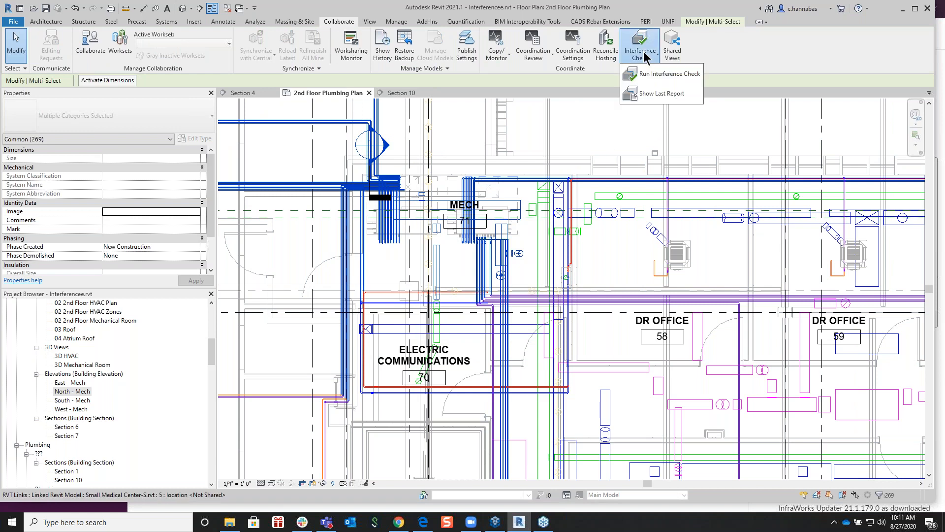
pyautogui.click(662, 73)
pyautogui.moveTo(695, 119); pyautogui.dragTo(577, 113)
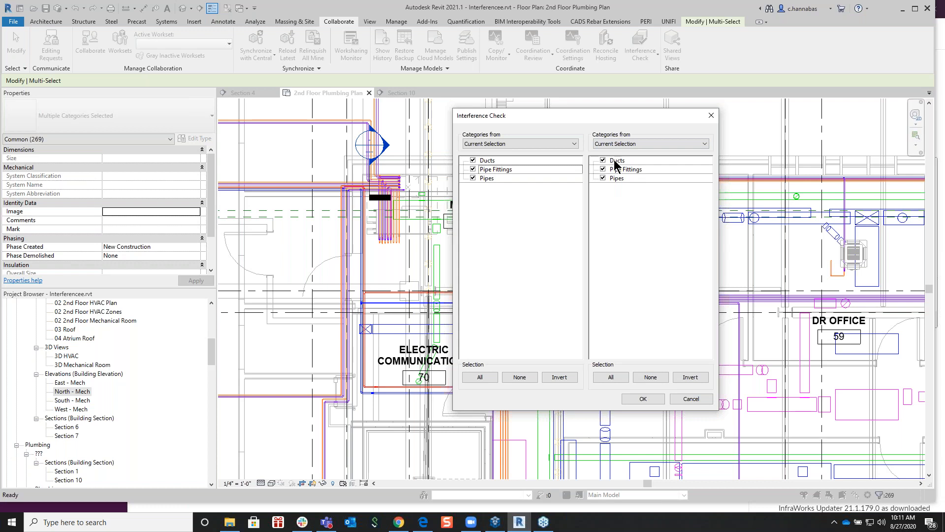
pyautogui.click(642, 399)
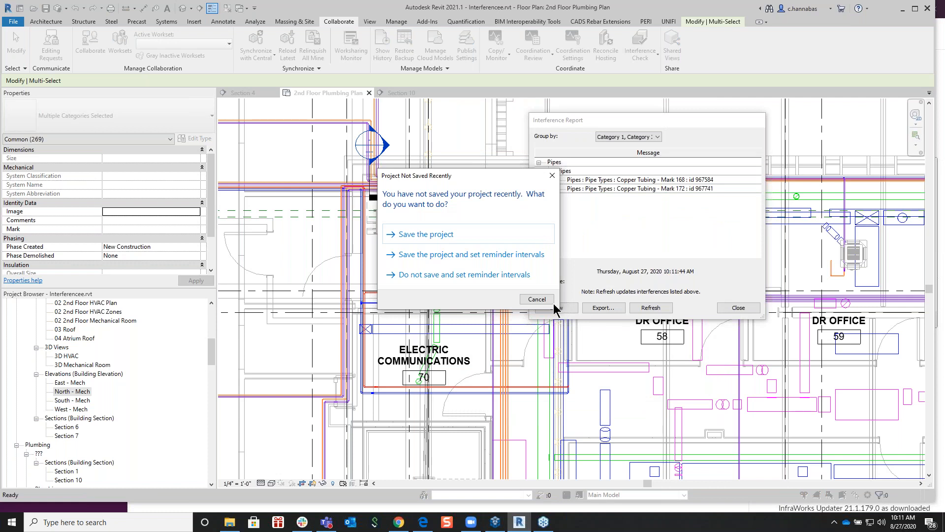
pyautogui.click(536, 300)
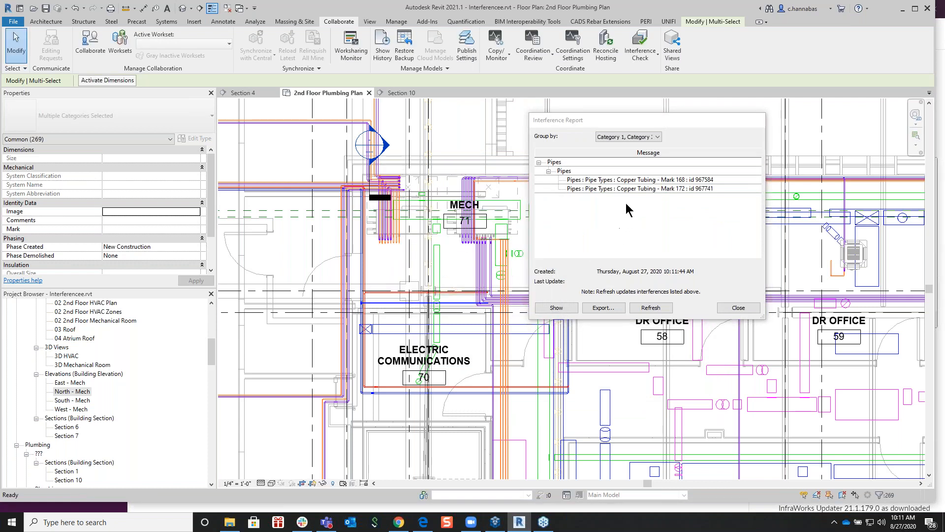
# Step: Locate the two copper tubing pipes listed in the interference report, Mark 168 and Mark 172, in the plan near MECH 71
pyautogui.click(612, 179)
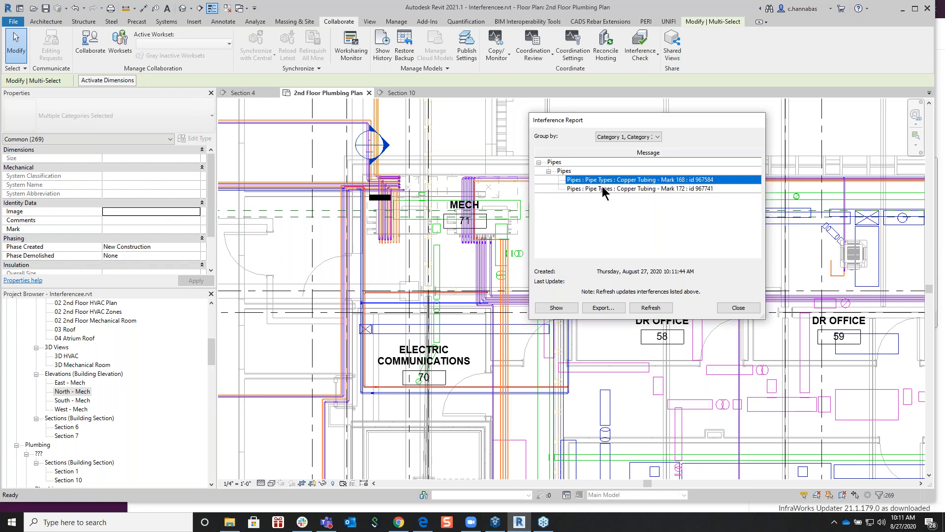
pyautogui.click(604, 189)
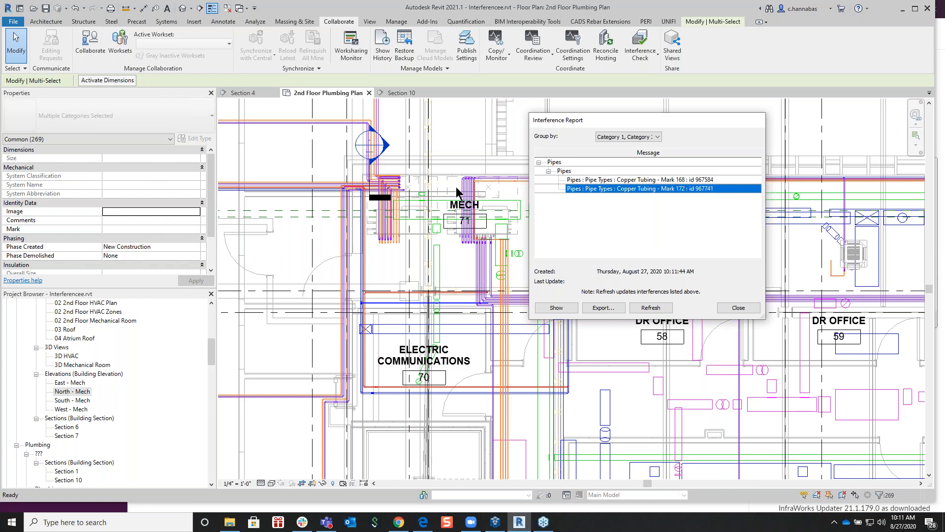
pyautogui.scroll(2, 389, 199)
pyautogui.scroll(3, 409, 194)
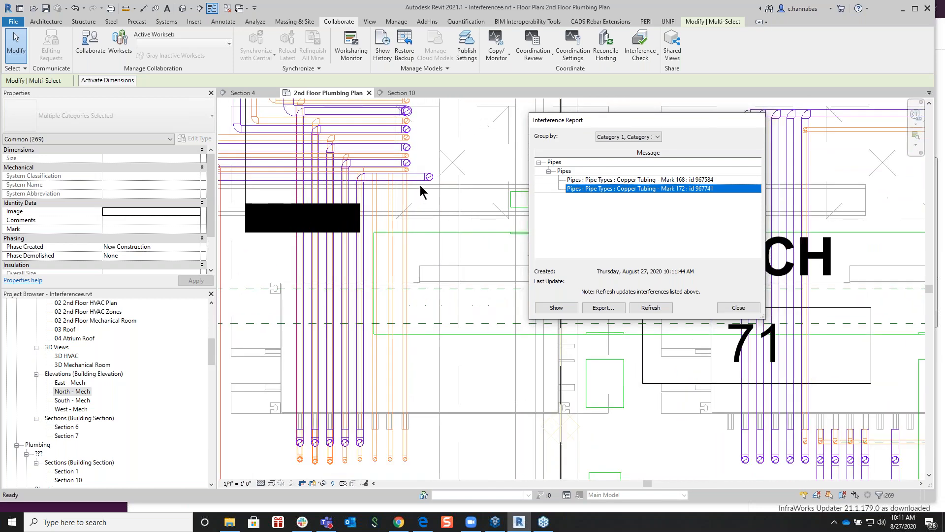
pyautogui.moveTo(425, 176); pyautogui.dragTo(447, 309, button='middle')
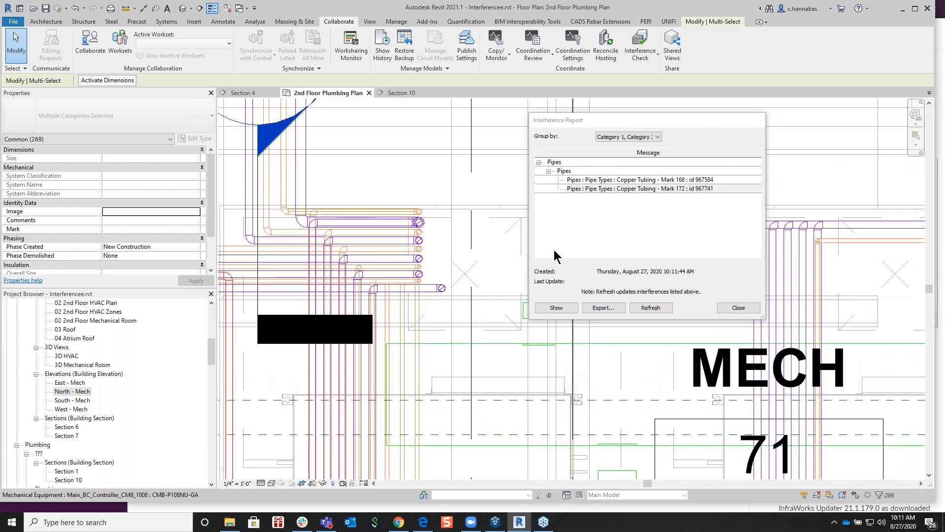
pyautogui.click(600, 180)
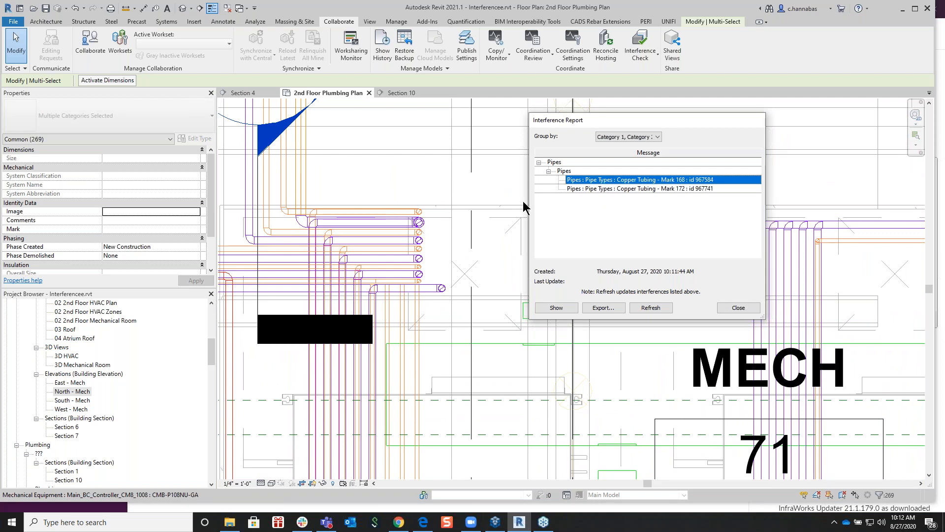
pyautogui.click(588, 189)
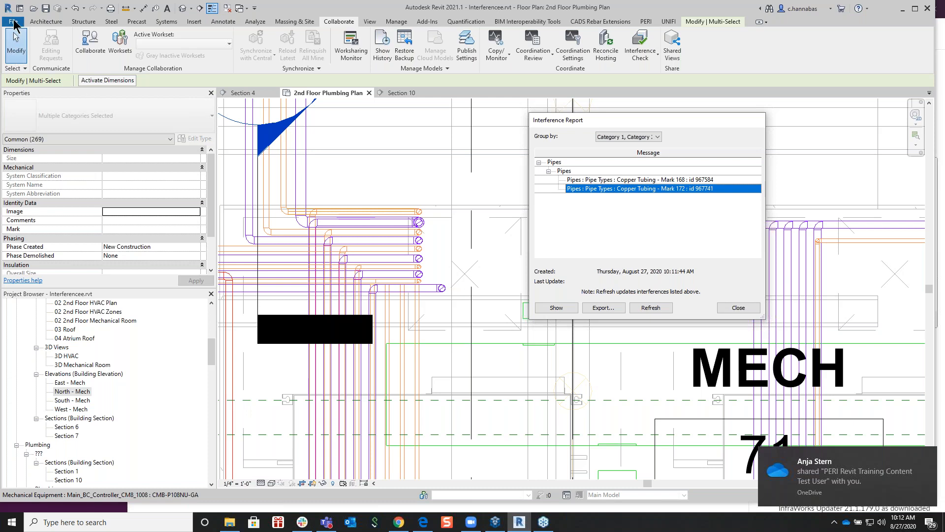
# Step: Change the Alert color in the graphics options to dark green, RGB 000-128-000
pyautogui.click(13, 21)
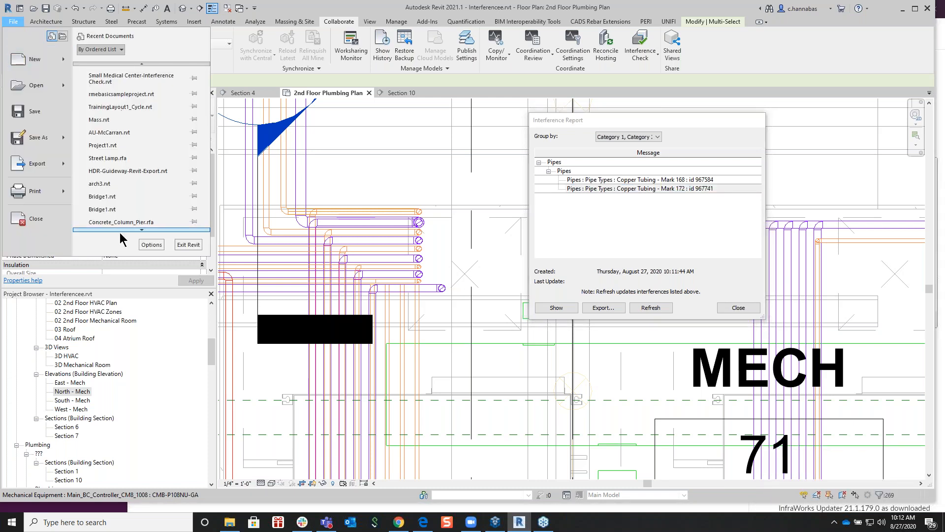
pyautogui.click(147, 245)
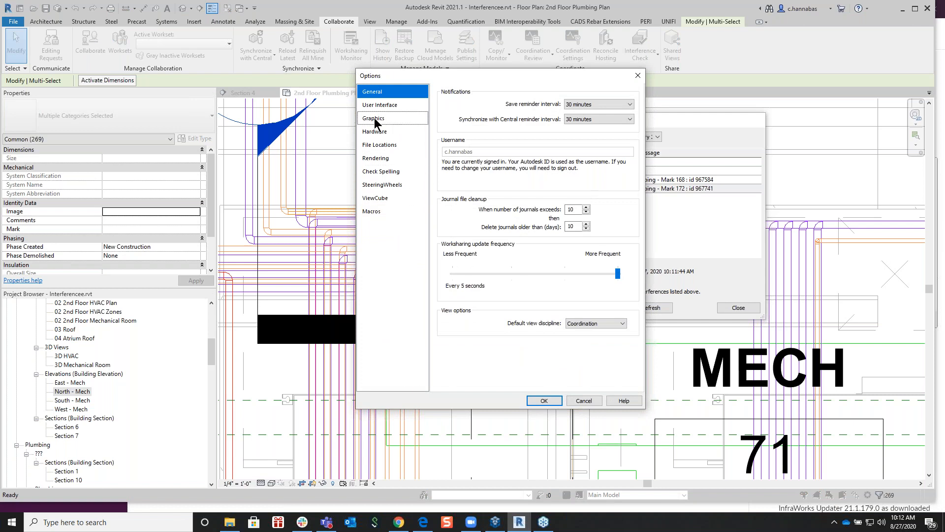
pyautogui.click(374, 119)
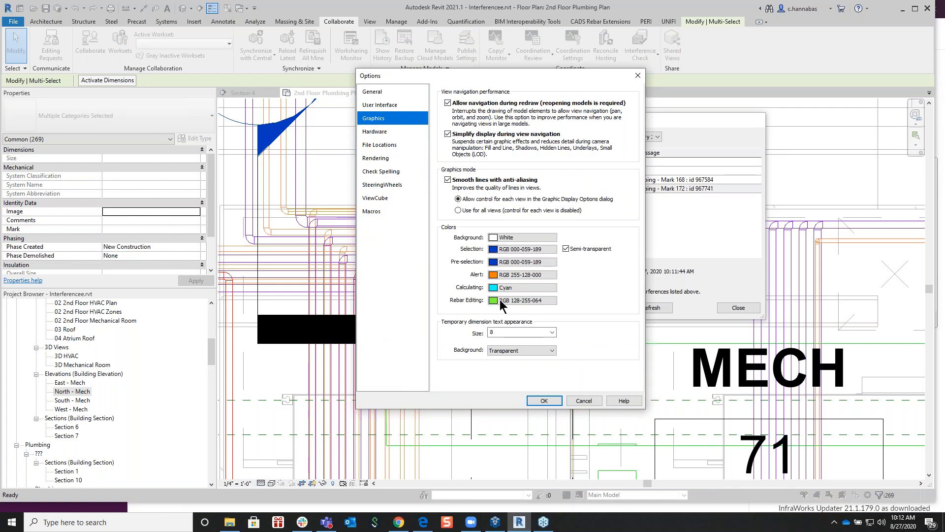
pyautogui.click(515, 274)
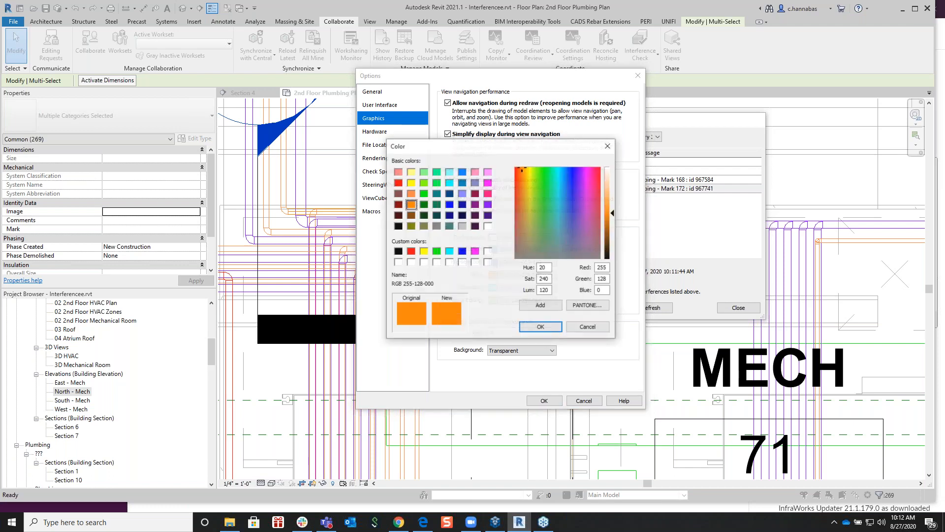
pyautogui.click(423, 206)
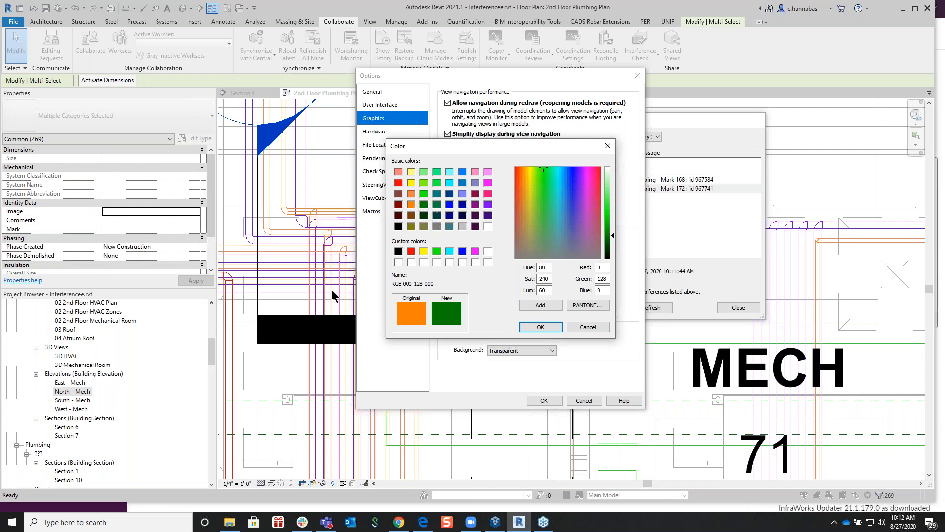
pyautogui.click(540, 327)
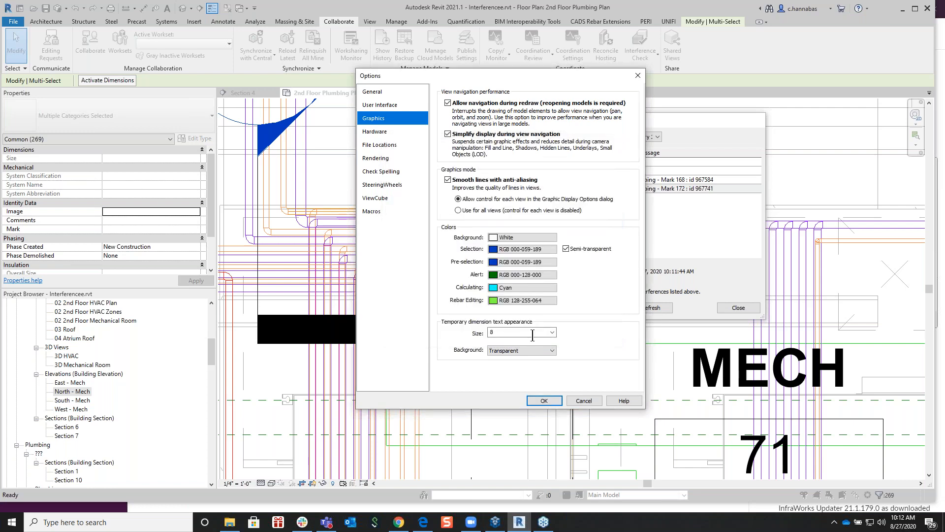
pyautogui.click(544, 400)
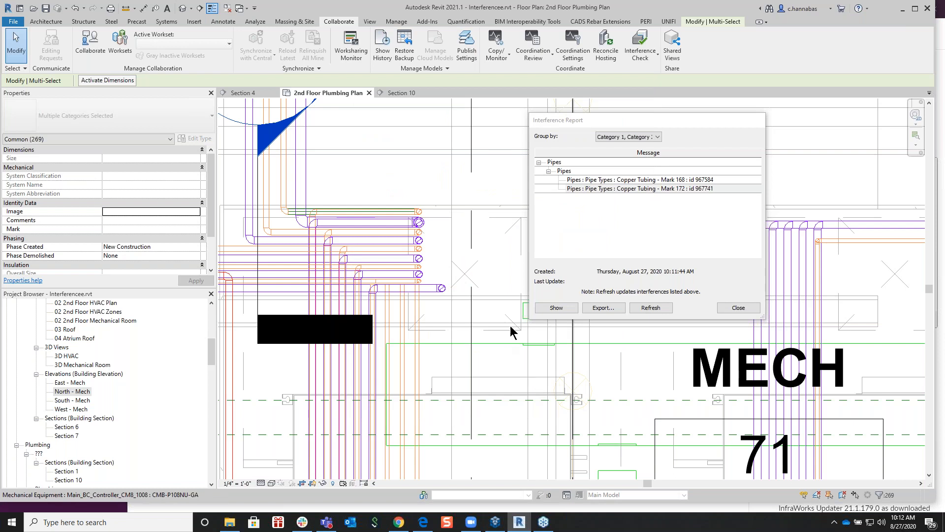
# Step: Highlight the Mark 168 and Mark 172 pipes from the interference report again to check each one's location in the plan
pyautogui.scroll(4, 333, 213)
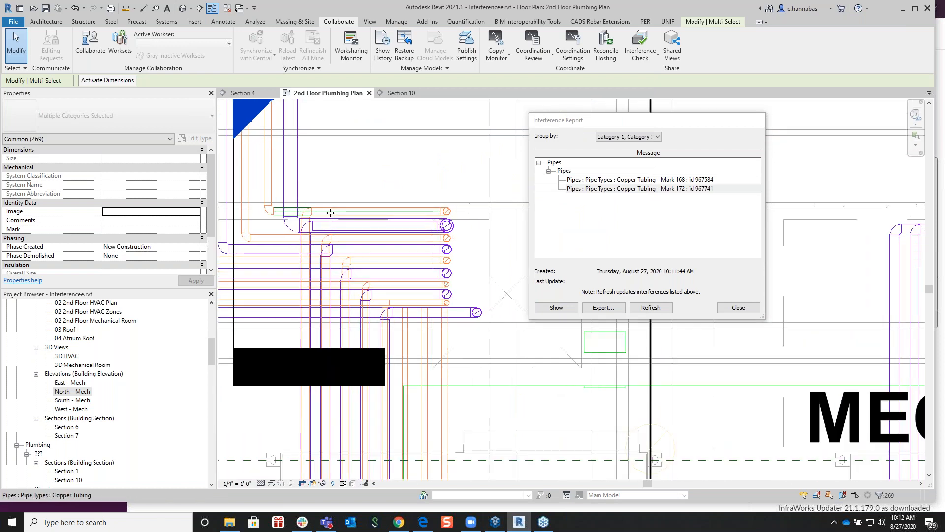
pyautogui.click(569, 181)
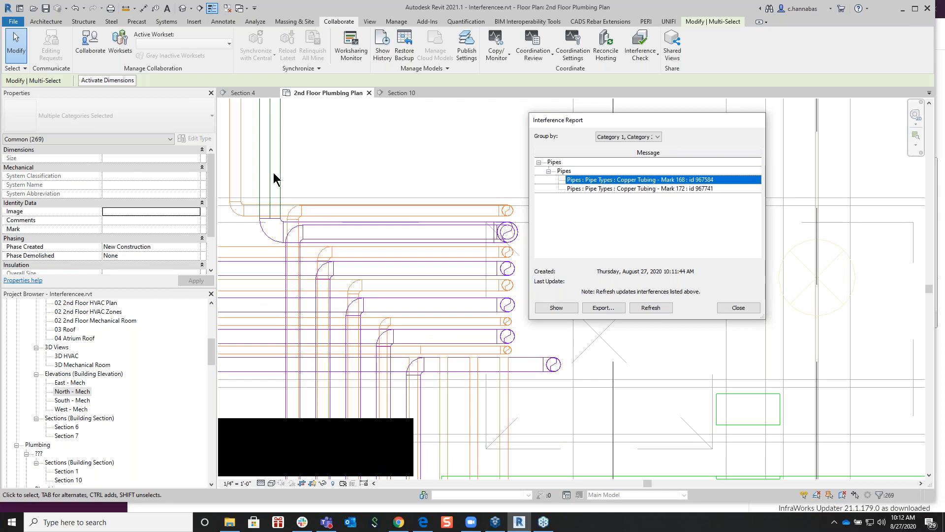
pyautogui.click(569, 189)
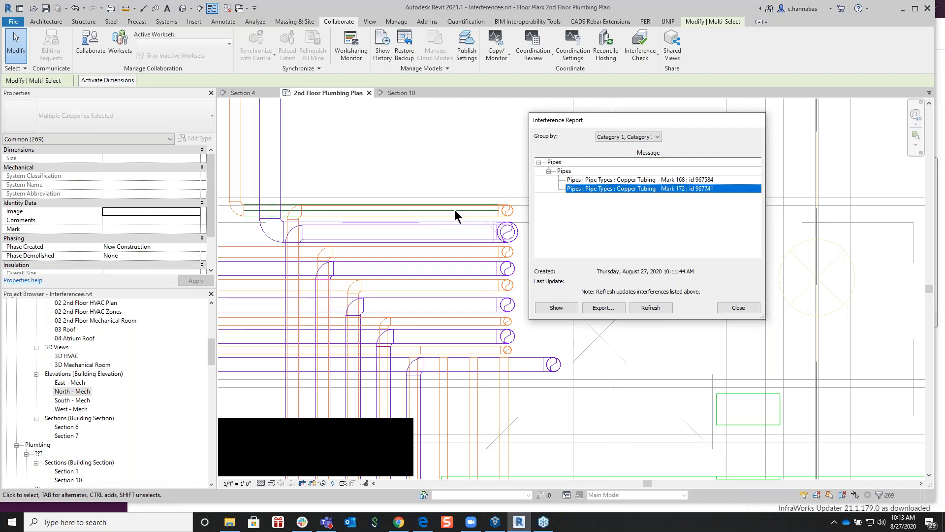
pyautogui.scroll(-4, 454, 209)
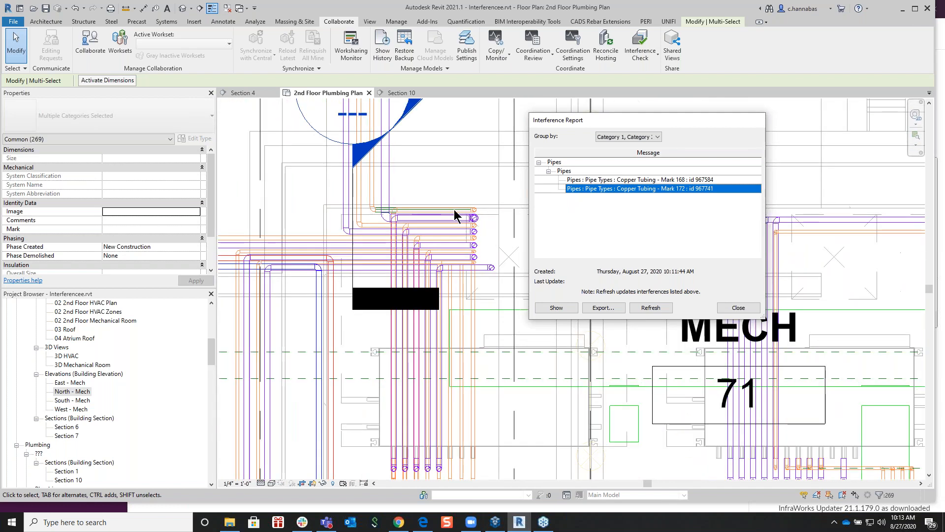
pyautogui.moveTo(451, 186); pyautogui.dragTo(416, 272, button='middle')
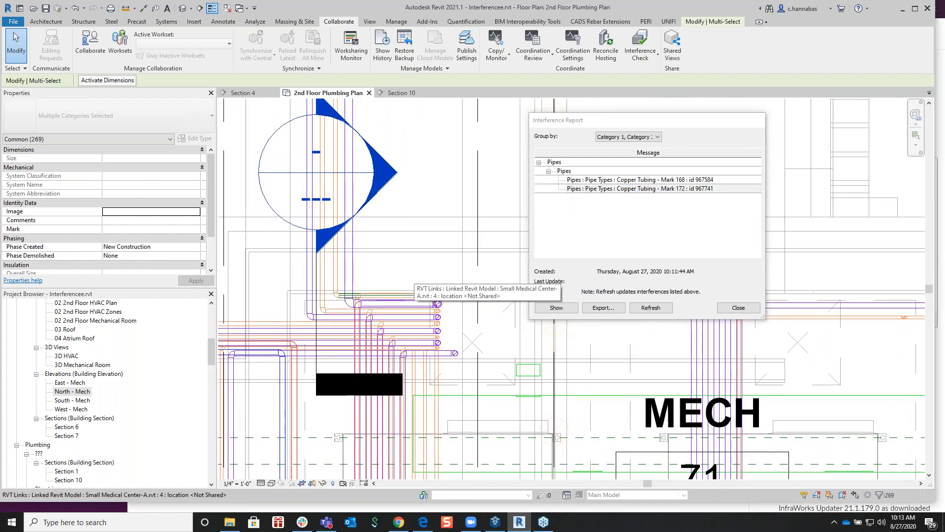
# Step: Clear the selection, open Section 10 from its marker in the plan, and highlight the conflicting Mark 168 pipe there
pyautogui.click(427, 189)
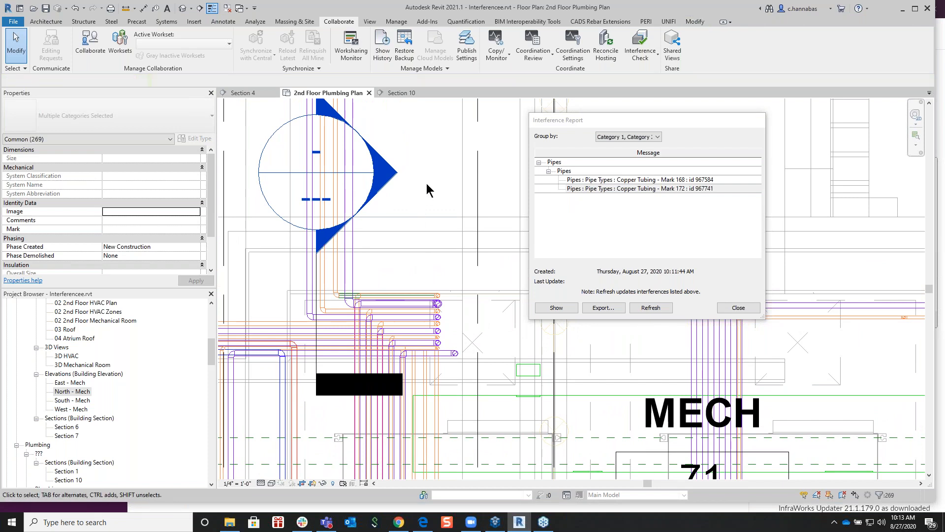
pyautogui.doubleClick(390, 177)
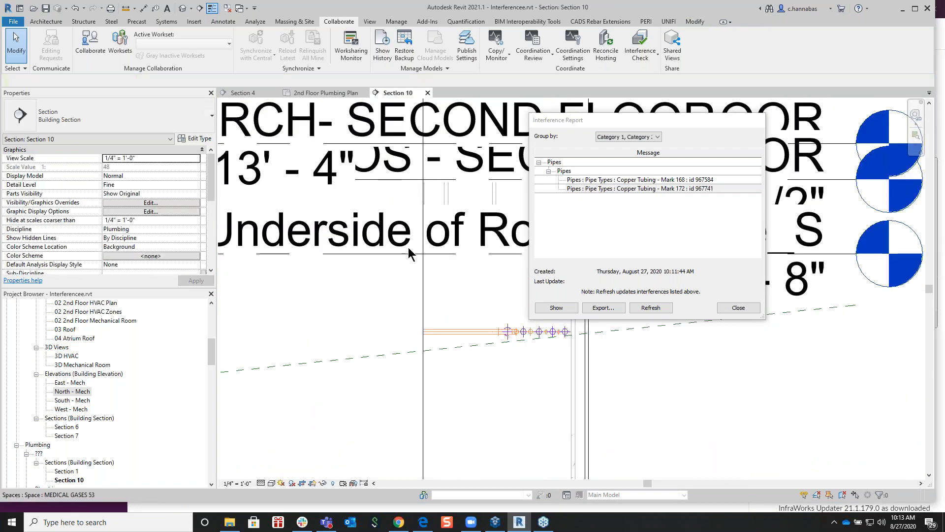
pyautogui.scroll(4, 459, 315)
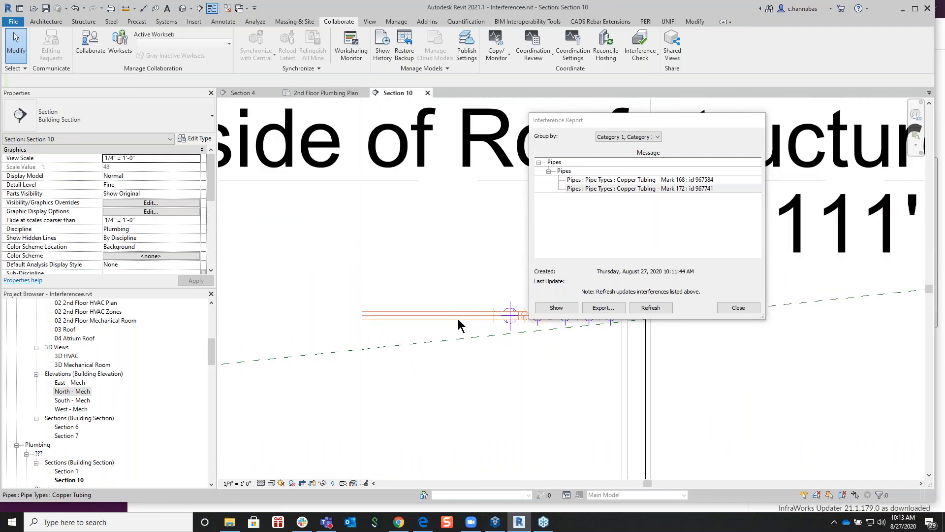
pyautogui.click(602, 180)
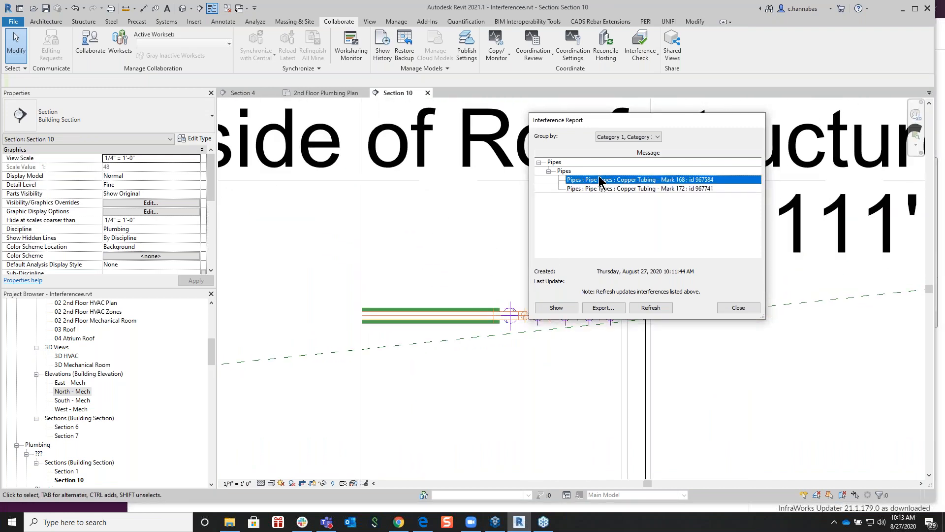
# Step: Highlight the Mark 172 copper tubing pipe from the interference report in Section 10
pyautogui.click(596, 189)
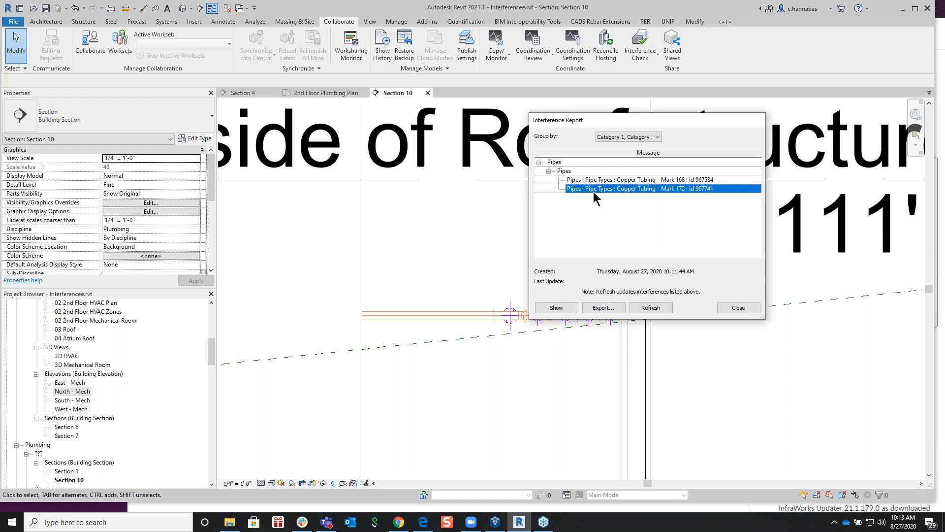
pyautogui.moveTo(592, 124)
pyautogui.mouseDown()
pyautogui.moveTo(708, 126)
pyautogui.moveTo(604, 128)
pyautogui.mouseUp()
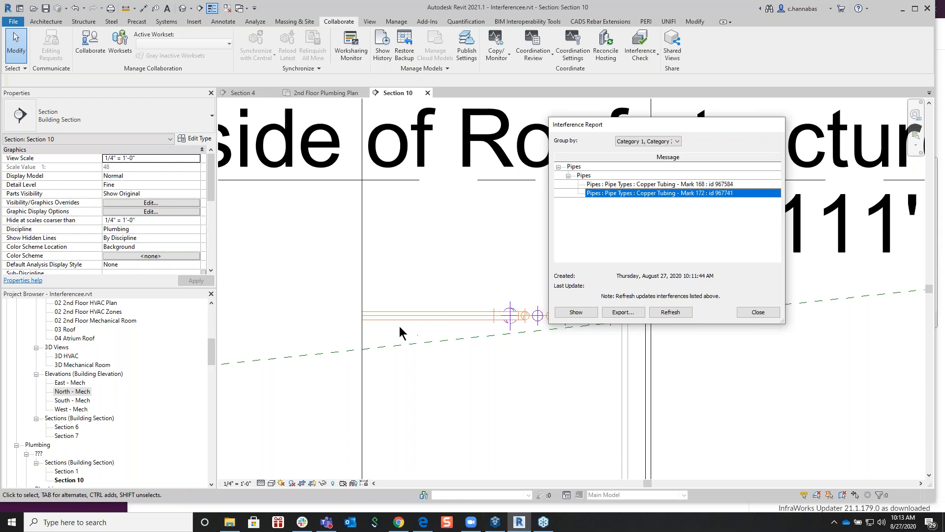
# Step: Duplicate the 3D Plumbing view without detailing
pyautogui.click(213, 353)
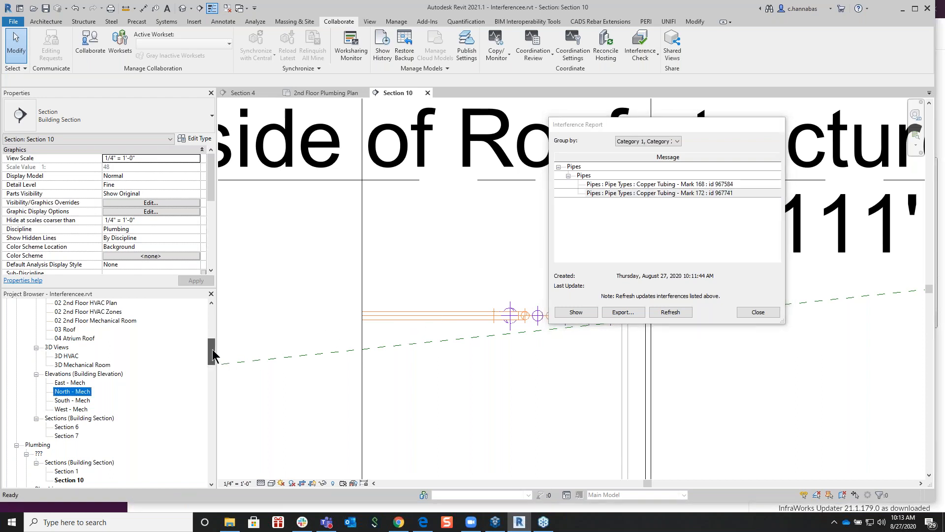
pyautogui.moveTo(212, 354); pyautogui.dragTo(212, 387)
pyautogui.click(72, 320)
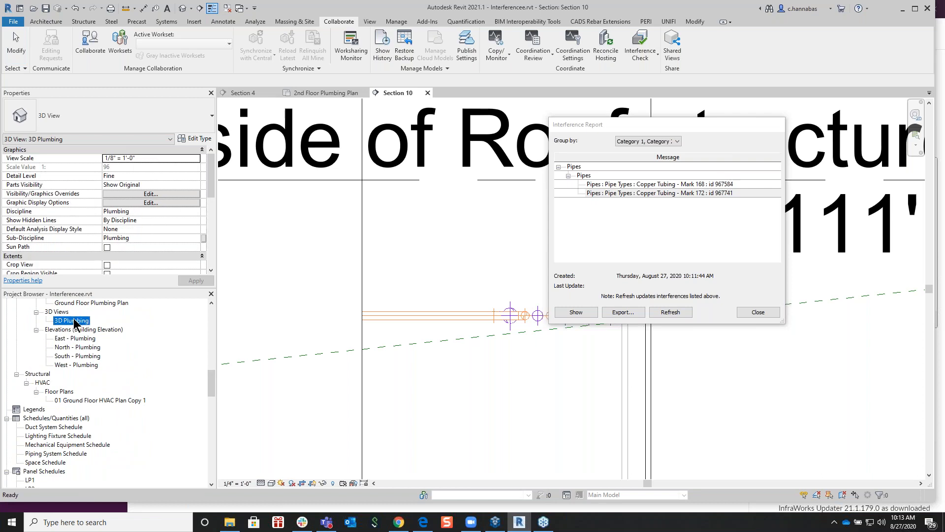
pyautogui.rightClick(75, 324)
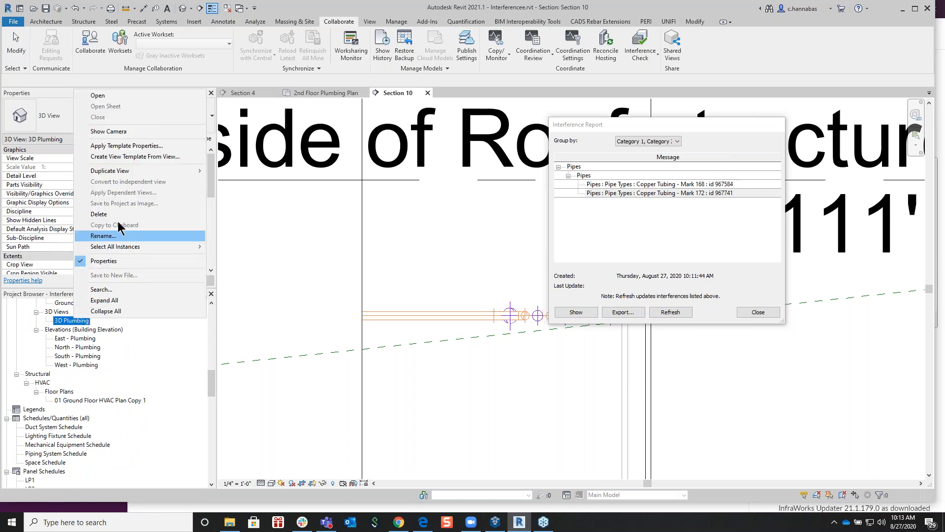
pyautogui.moveTo(126, 173)
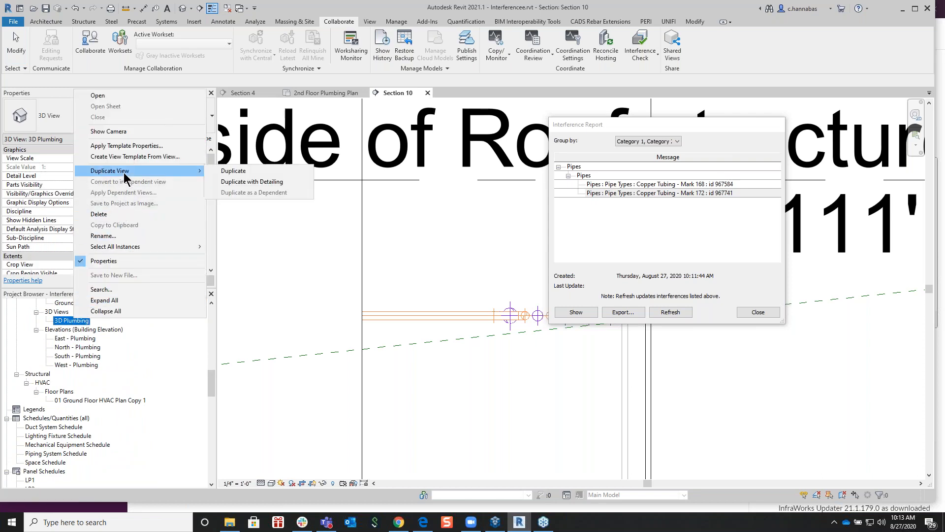
pyautogui.click(251, 172)
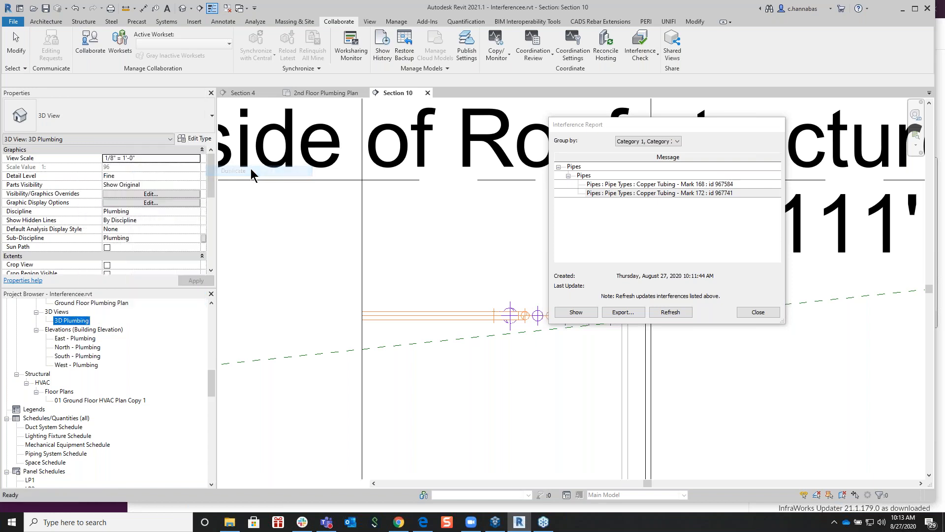
# Step: Move the interference report clear of the ViewCube and orient the duplicated 3D view to Section 10
pyautogui.moveTo(386, 281); pyautogui.dragTo(284, 289, button='middle')
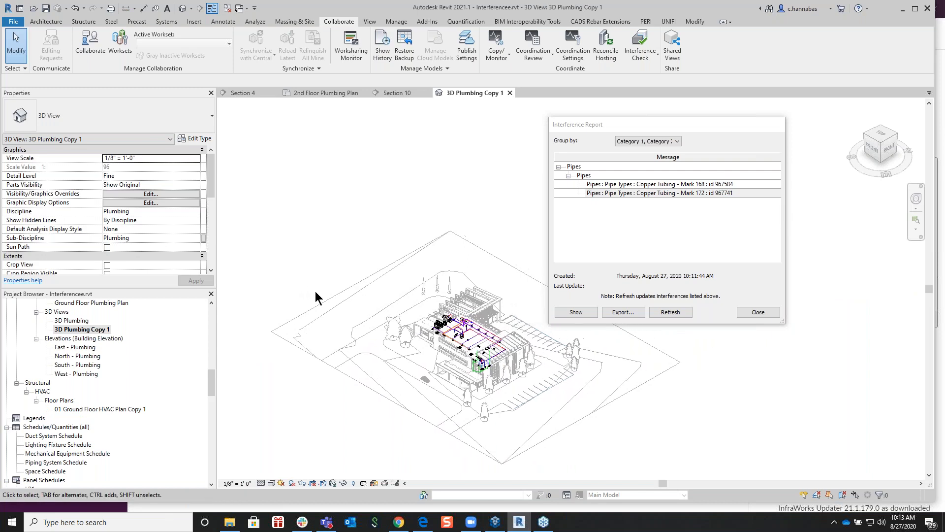
pyautogui.moveTo(444, 364); pyautogui.dragTo(376, 346, button='middle')
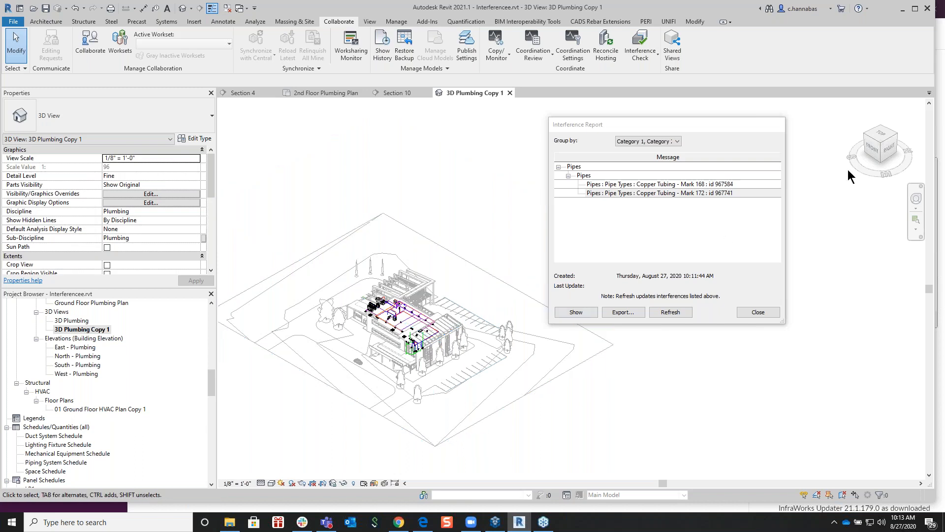
pyautogui.moveTo(737, 122); pyautogui.dragTo(525, 114)
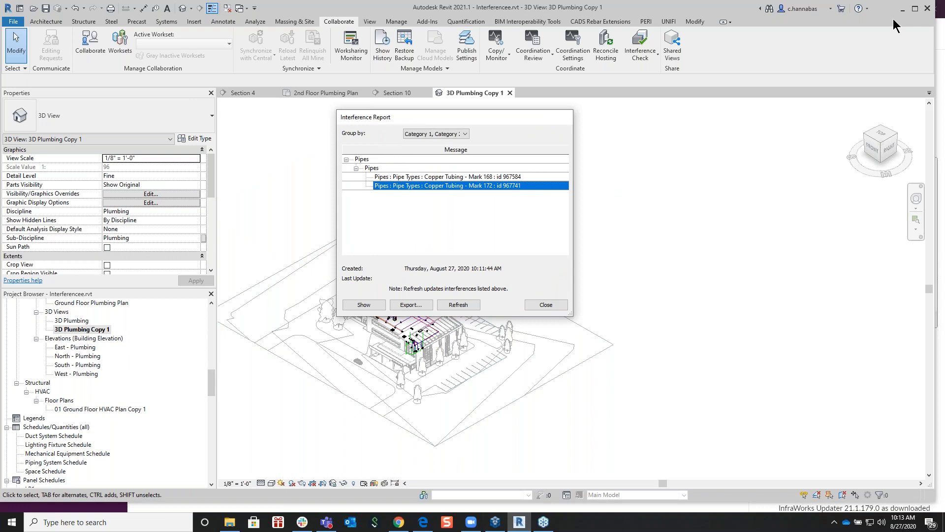
pyautogui.click(894, 79)
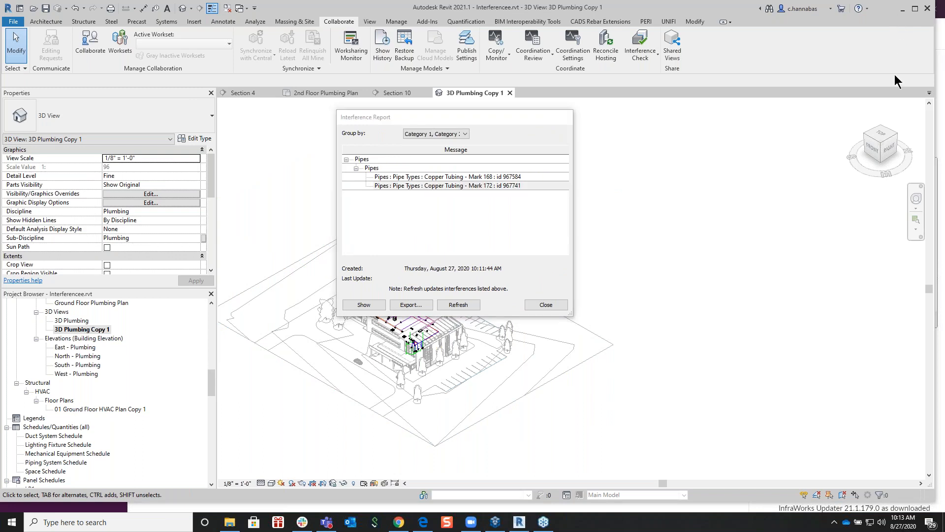
pyautogui.rightClick(886, 149)
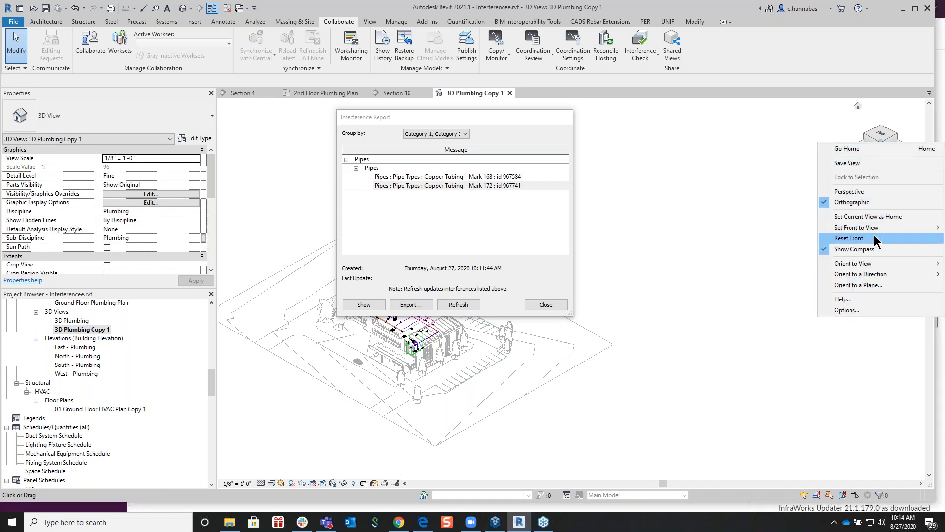
pyautogui.moveTo(875, 262)
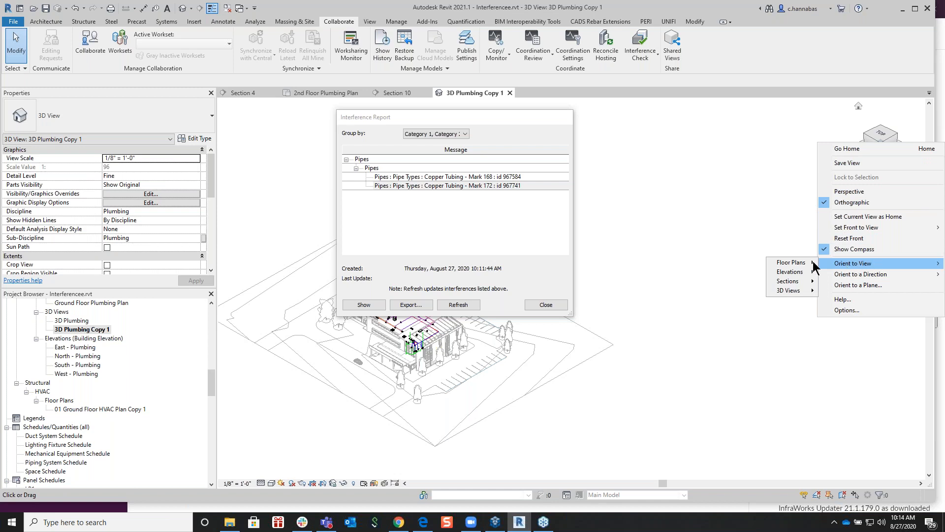
pyautogui.moveTo(796, 282)
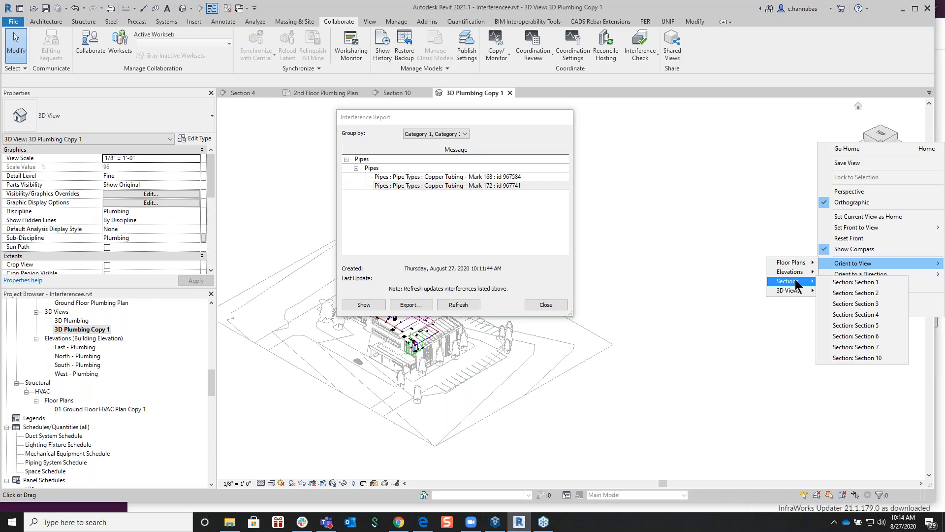
pyautogui.click(845, 357)
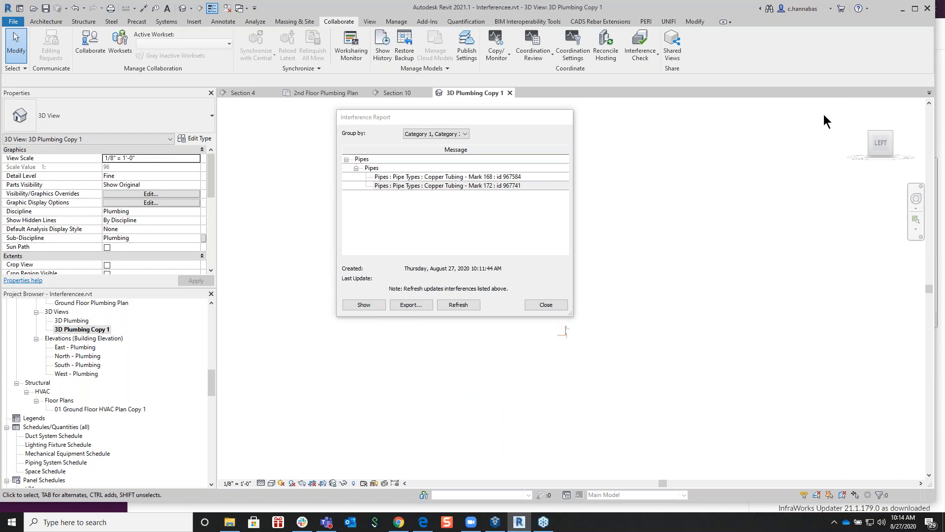
# Step: Return the 3D view to its home orientation and highlight the Mark 168 and Mark 172 pipes from the interference report
pyautogui.moveTo(857, 105)
pyautogui.click(858, 106)
pyautogui.scroll(2, 631, 360)
pyautogui.scroll(2, 625, 443)
pyautogui.scroll(5, 625, 443)
pyautogui.scroll(1, 618, 411)
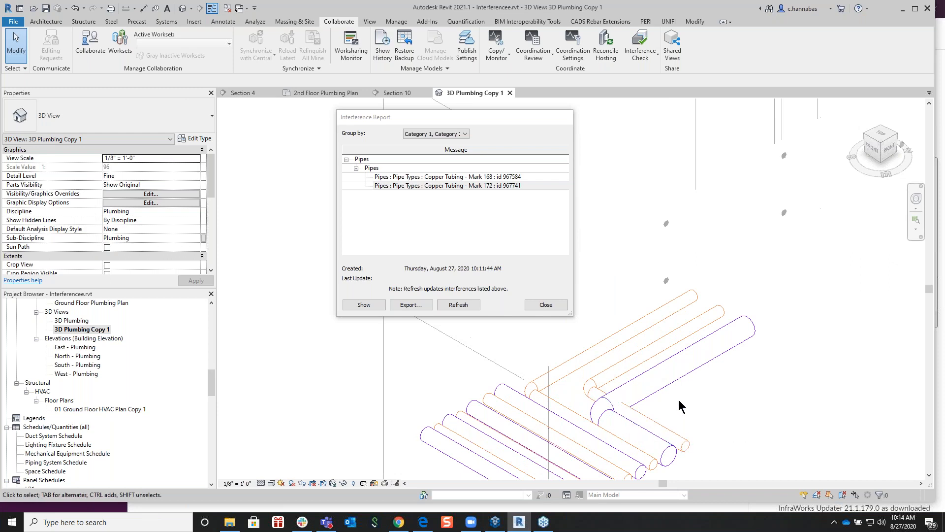
pyautogui.click(490, 177)
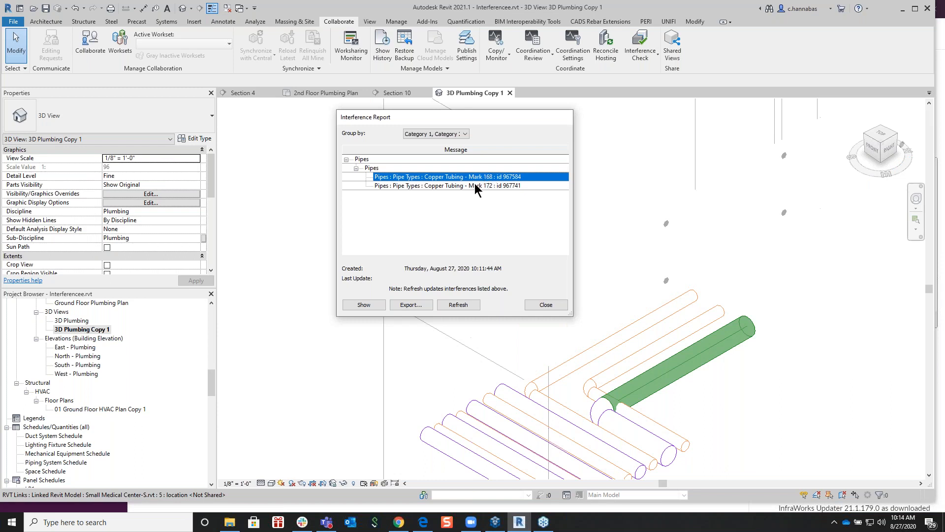
pyautogui.click(474, 186)
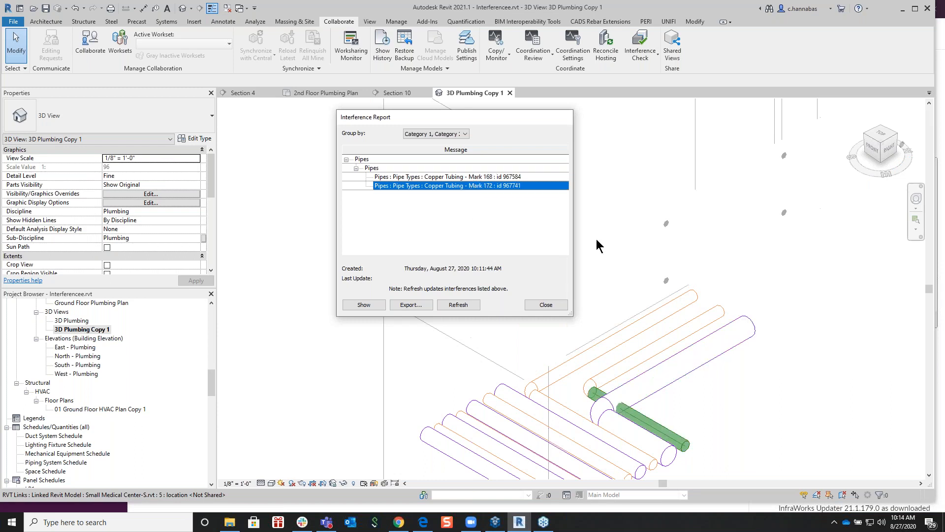
# Step: Check the duplicated 3D view's Section Box property and try to select the section box around the pipes
pyautogui.scroll(-3, 605, 240)
pyautogui.scroll(-5, 605, 237)
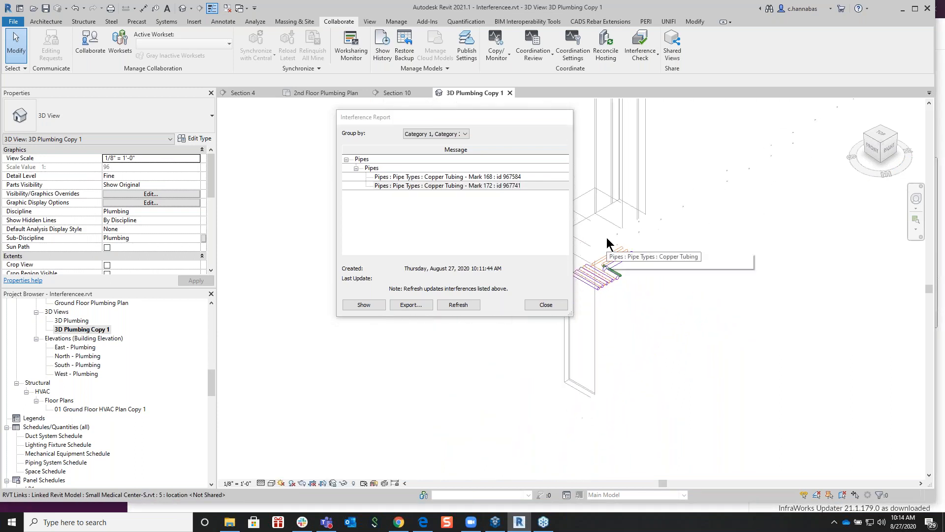
pyautogui.moveTo(211, 170); pyautogui.dragTo(207, 204)
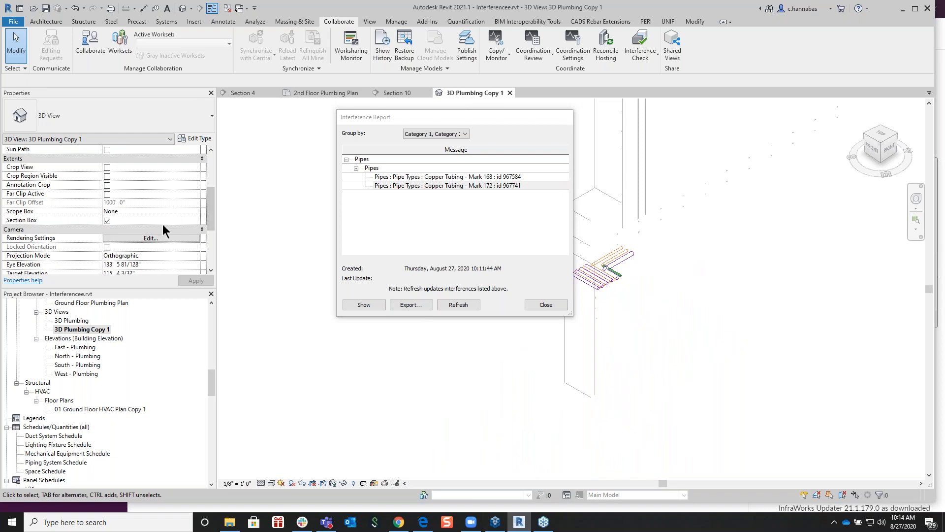
pyautogui.click(106, 220)
pyautogui.click(595, 348)
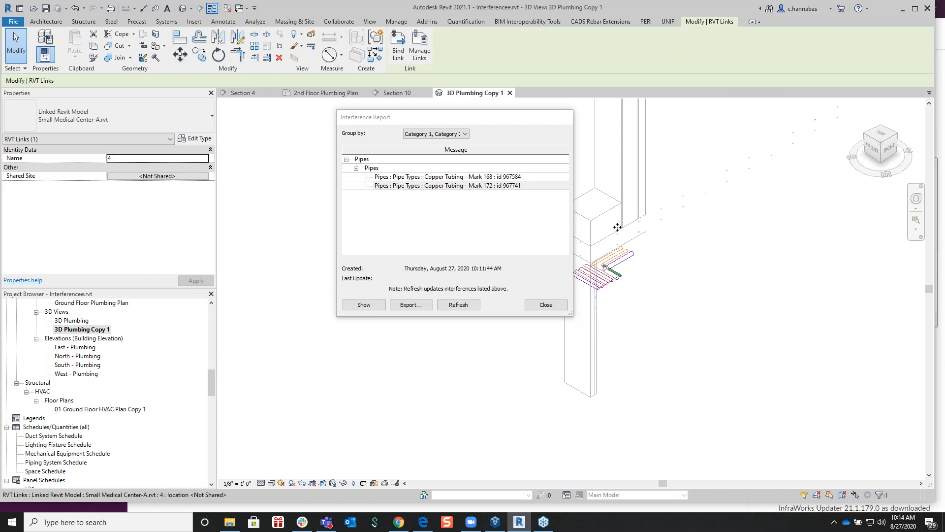
pyautogui.click(493, 344)
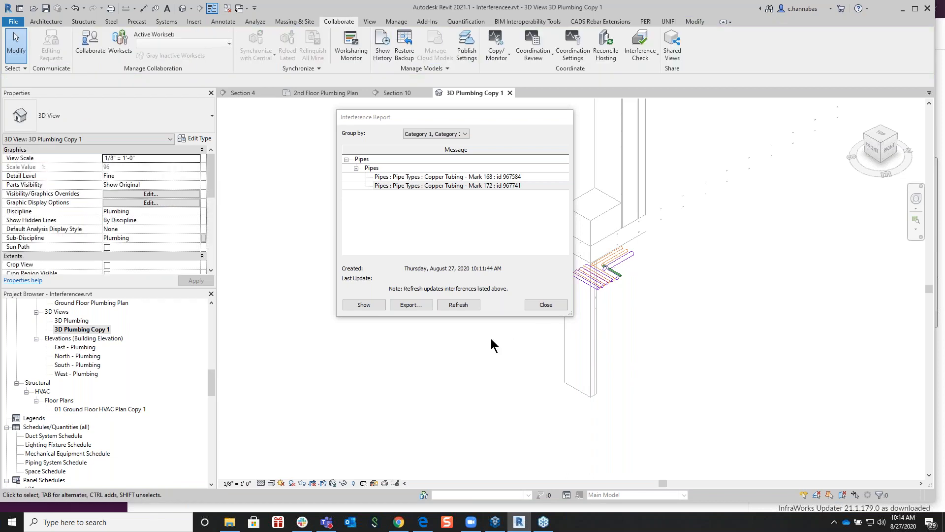
# Step: Turn on the Section Boxes annotation category in the duplicated 3D view's visibility/graphics overrides
pyautogui.press('v')
pyautogui.press('g')
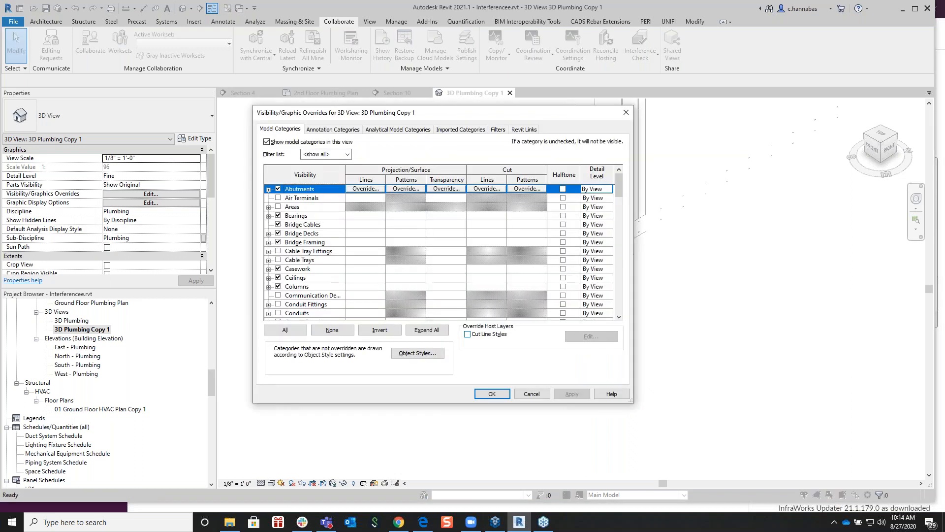
pyautogui.click(337, 128)
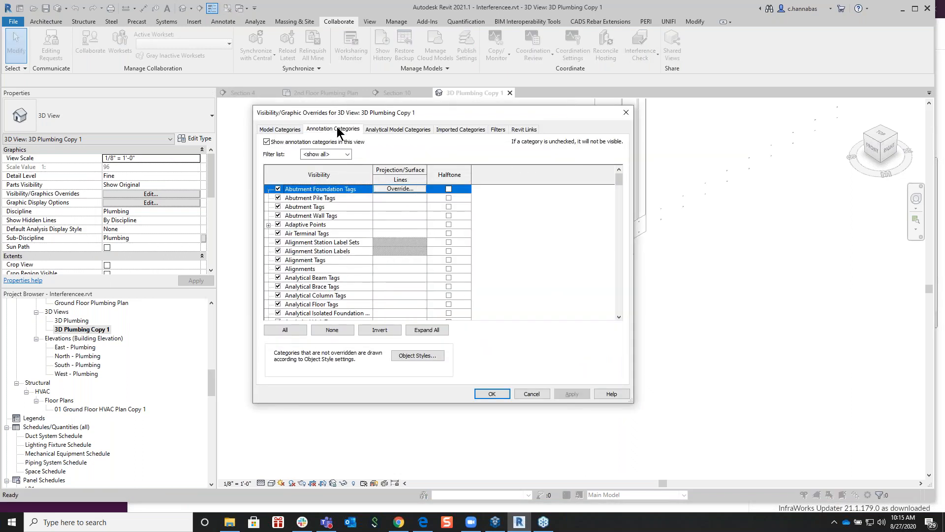
pyautogui.scroll(-4, 327, 262)
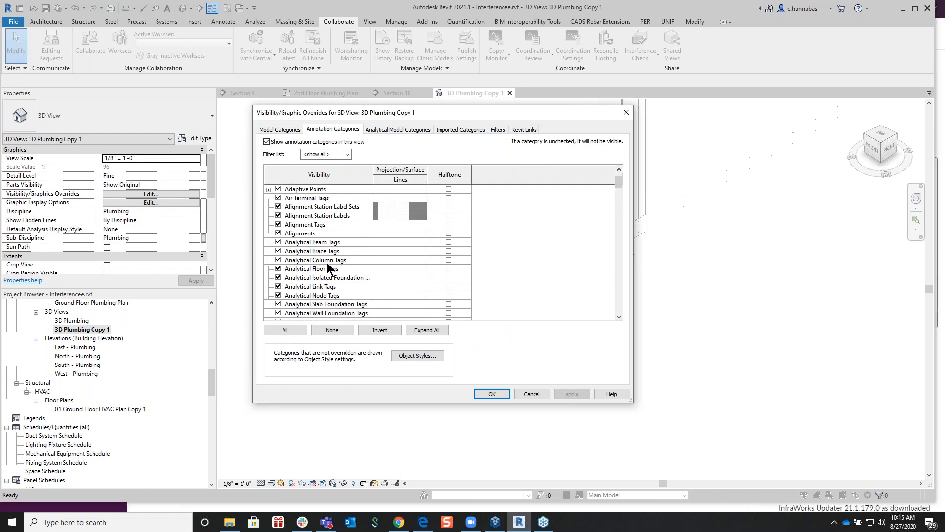
pyautogui.scroll(-8, 315, 264)
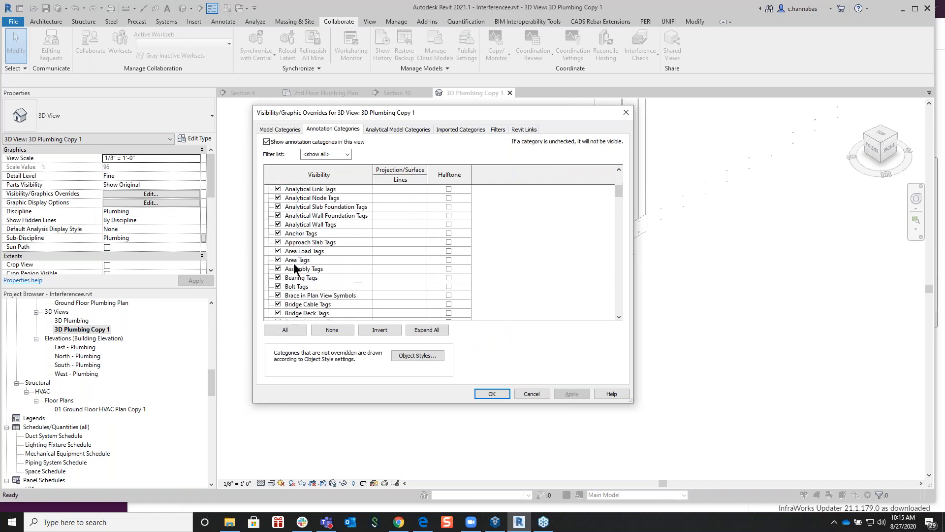
pyautogui.scroll(-10, 294, 291)
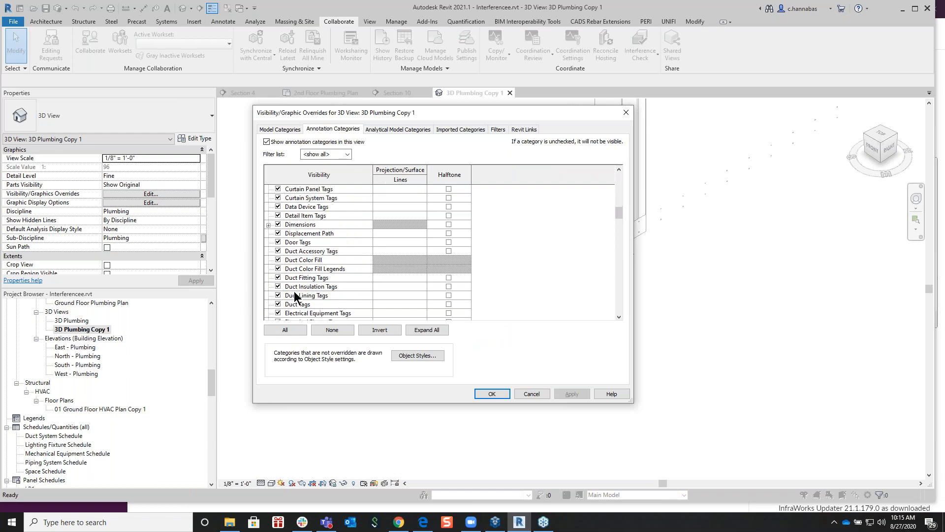
pyautogui.scroll(-8, 294, 291)
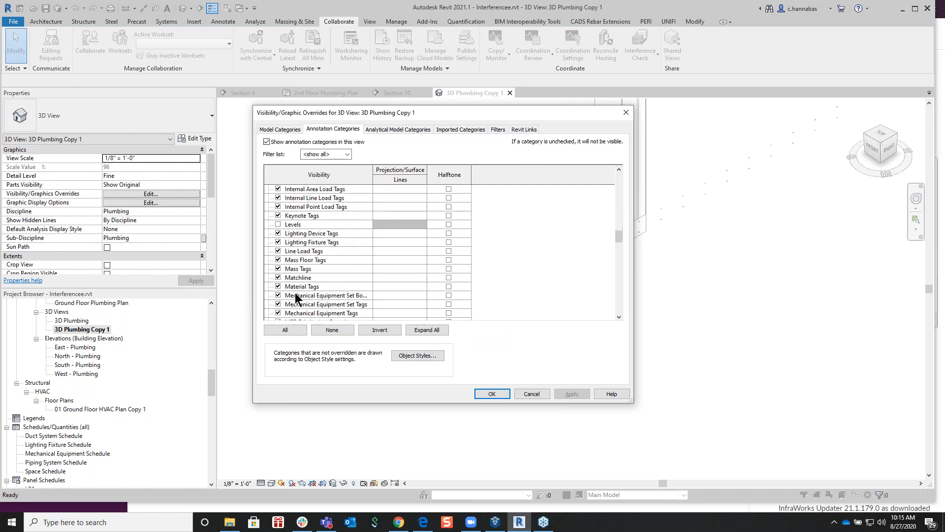
pyautogui.scroll(-8, 294, 294)
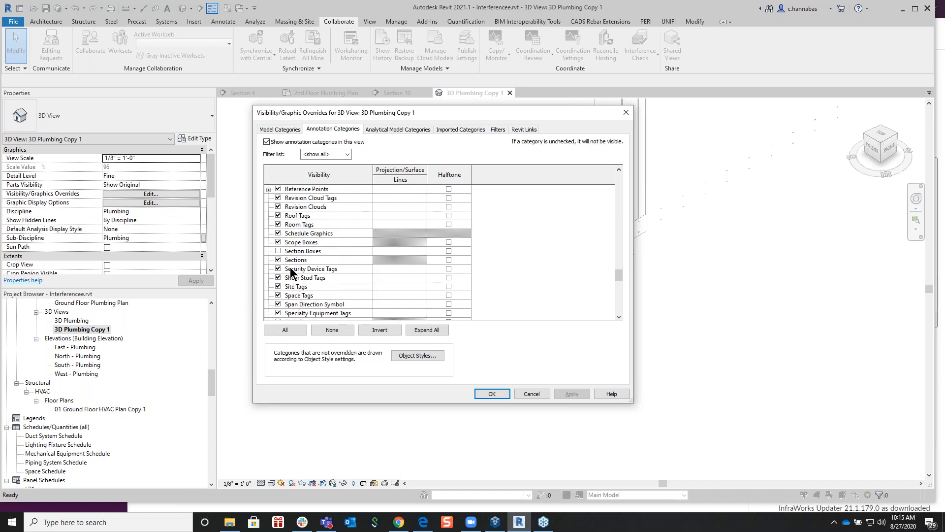
pyautogui.click(278, 250)
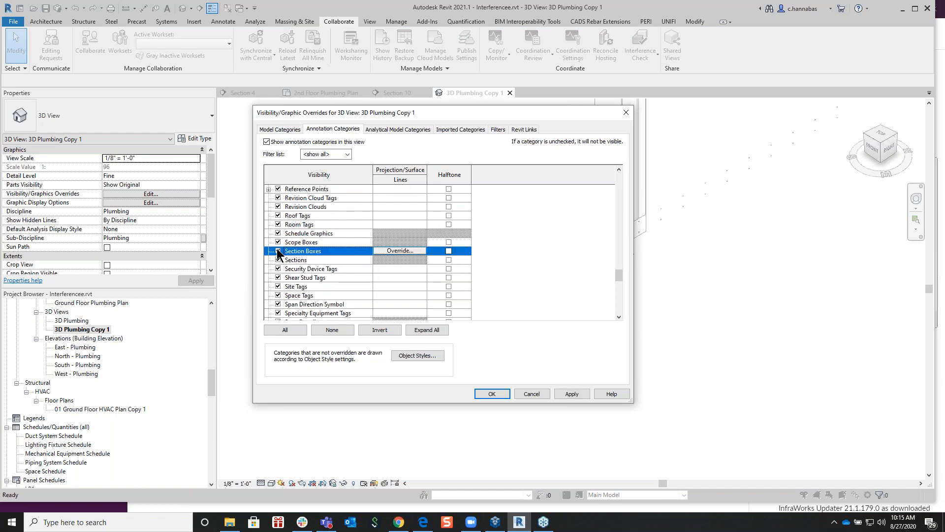
pyautogui.click(492, 393)
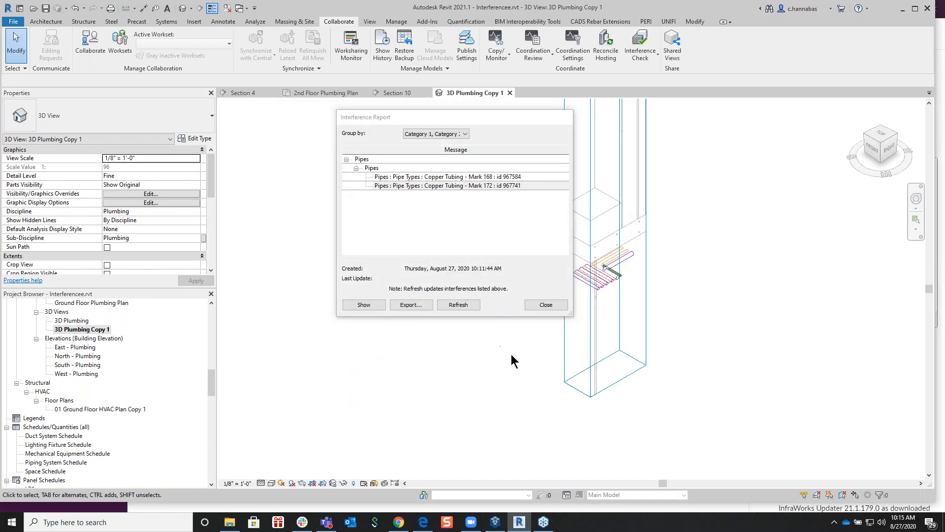
# Step: Select the section box and extend two of its side faces outward to include more of the piping and building around the clash
pyautogui.click(646, 325)
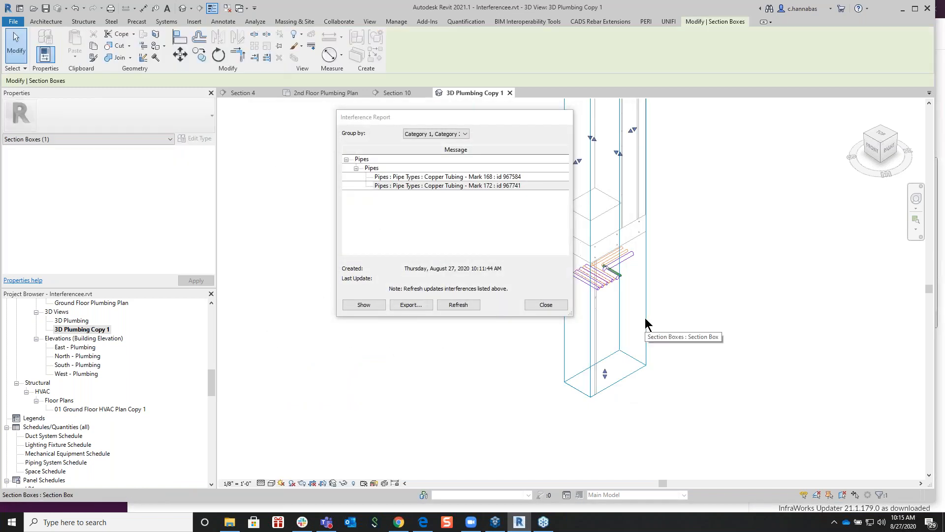
pyautogui.scroll(-4, 657, 313)
pyautogui.moveTo(673, 294); pyautogui.dragTo(668, 320, button='middle')
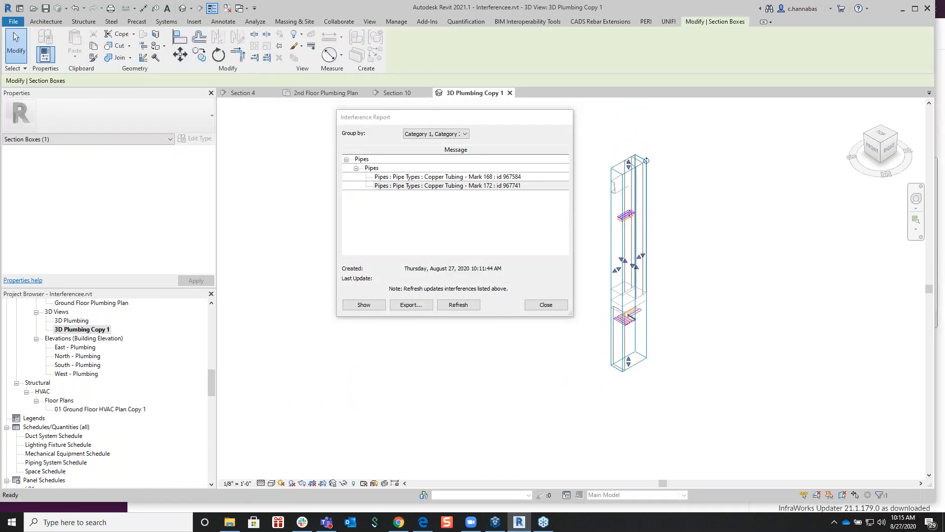
pyautogui.moveTo(637, 272); pyautogui.dragTo(692, 330)
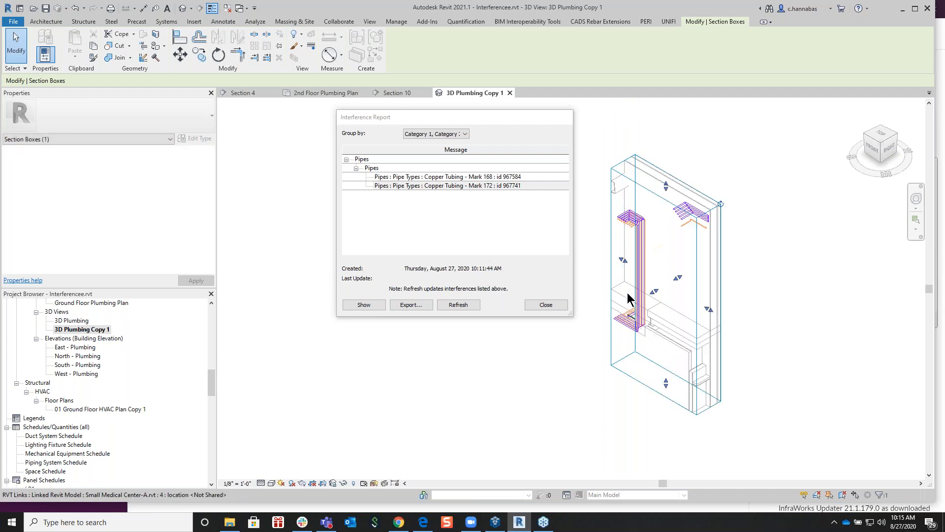
pyautogui.moveTo(654, 296); pyautogui.dragTo(619, 324)
pyautogui.scroll(6, 634, 320)
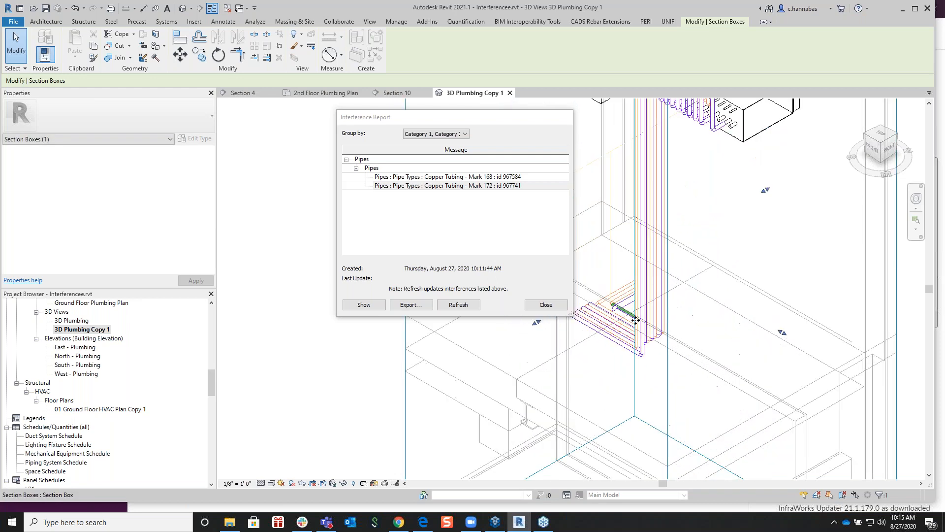
# Step: Set the middle elevation of the highlighted clashing 3/4" copper pipe to 11' in the duplicated 3D view
pyautogui.scroll(2, 616, 299)
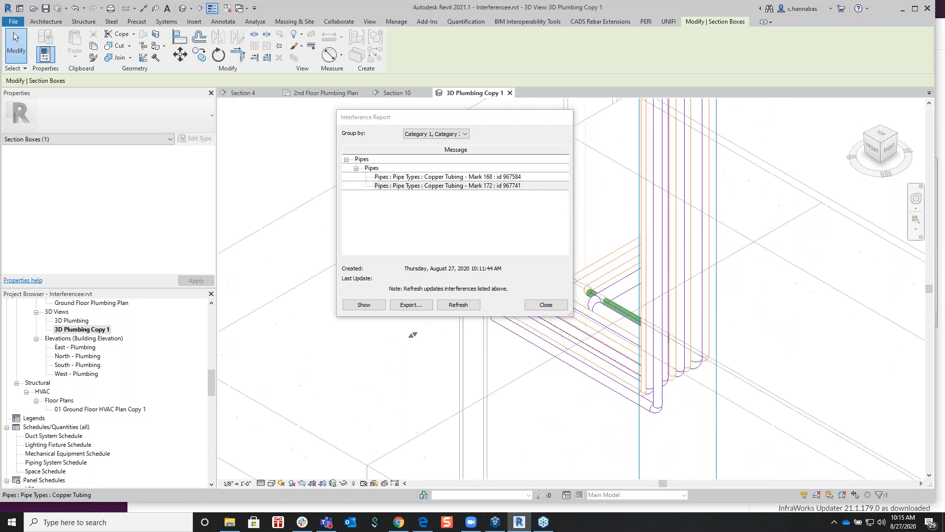
pyautogui.moveTo(625, 300); pyautogui.dragTo(647, 323, button='middle')
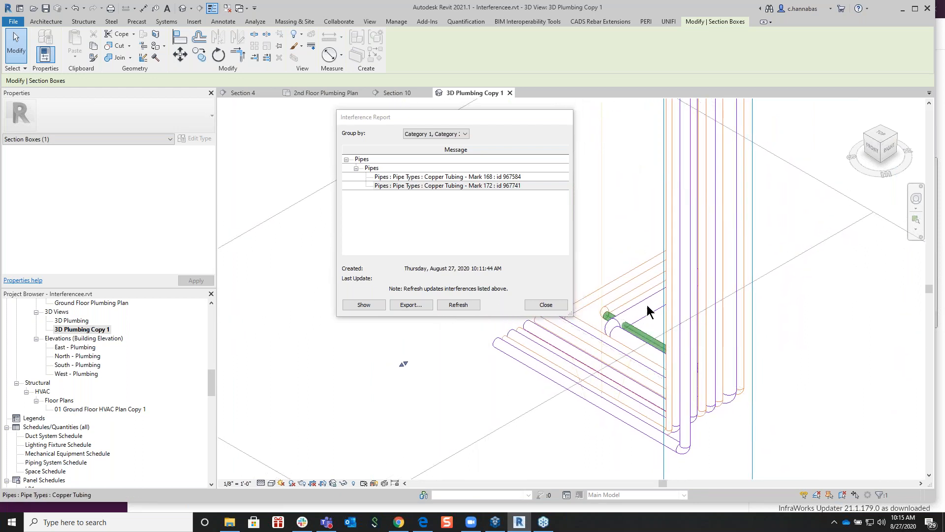
pyautogui.click(643, 335)
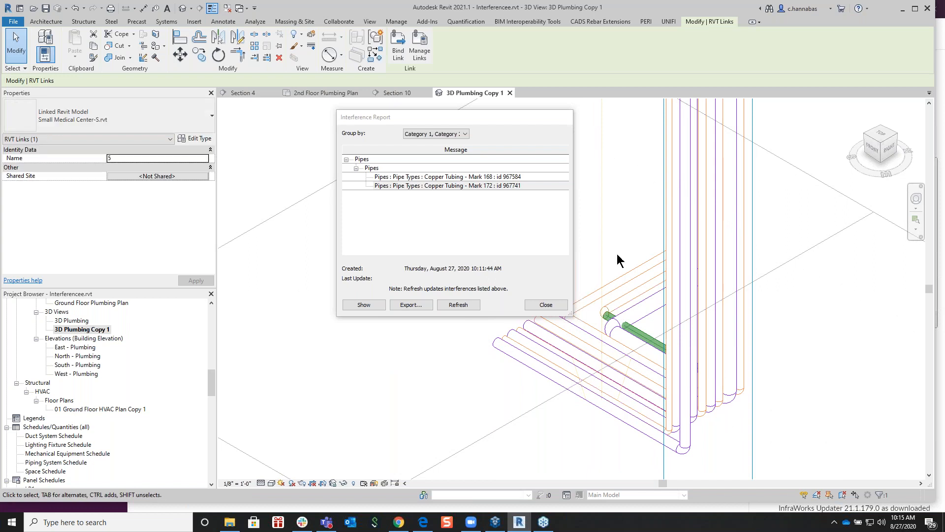
pyautogui.click(643, 335)
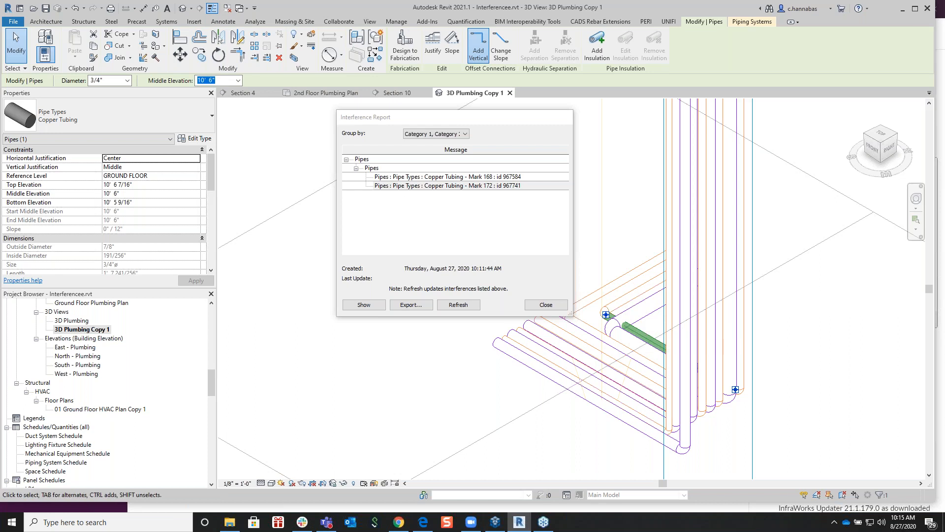
pyautogui.write('11')
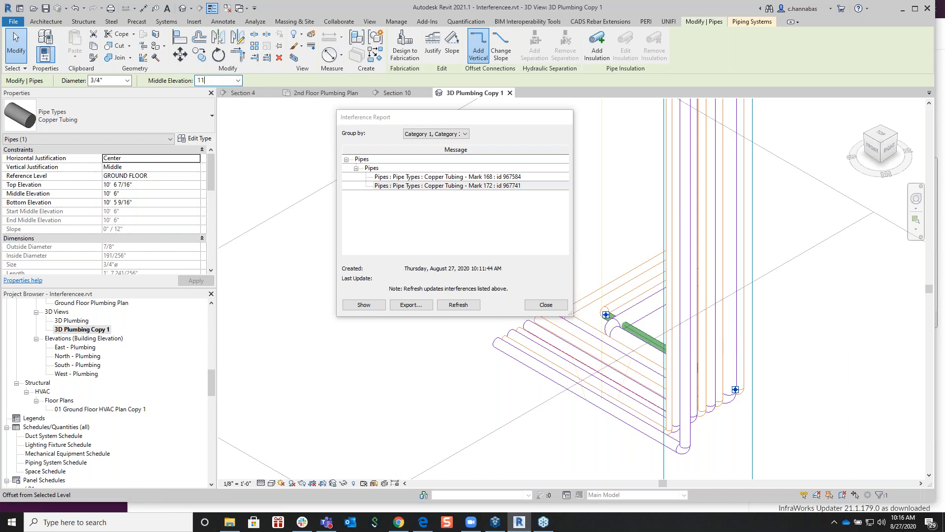
pyautogui.press('Return')
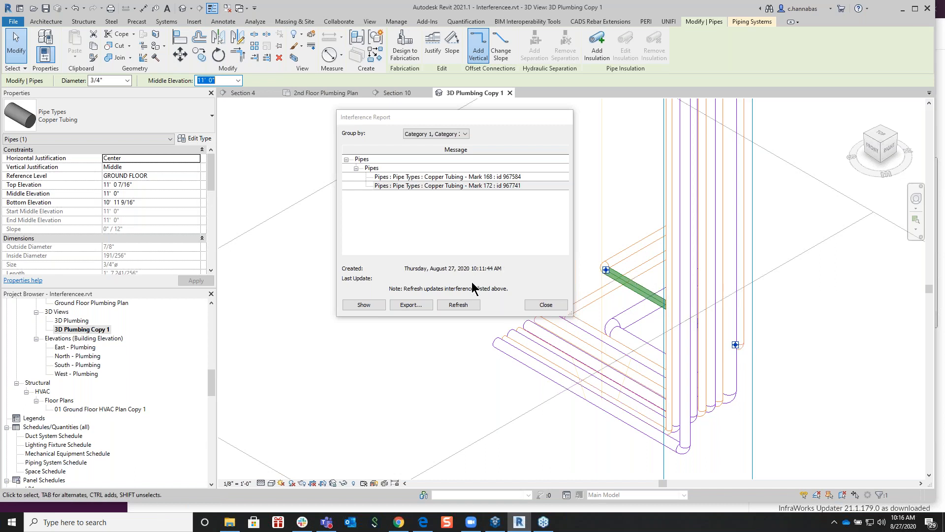
# Step: Refresh the interference report, close it, and clear the pipe selection
pyautogui.click(457, 305)
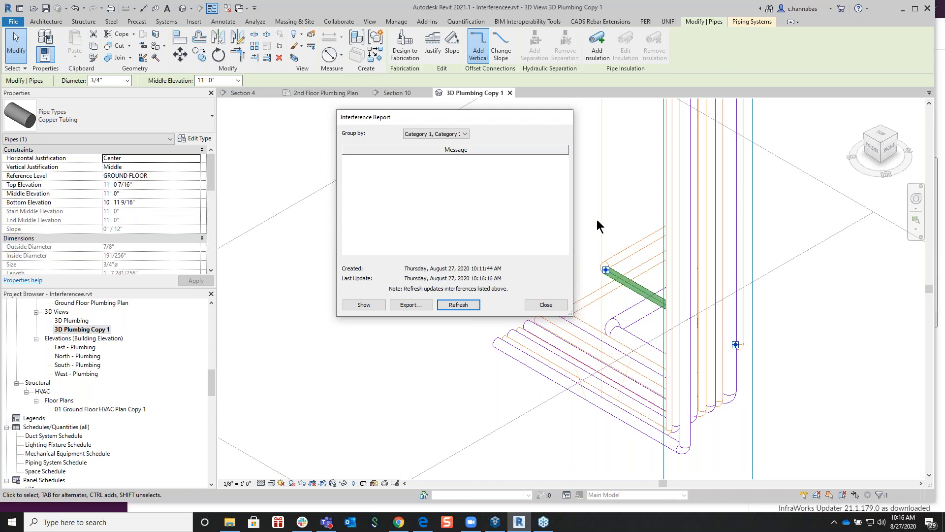
pyautogui.click(545, 305)
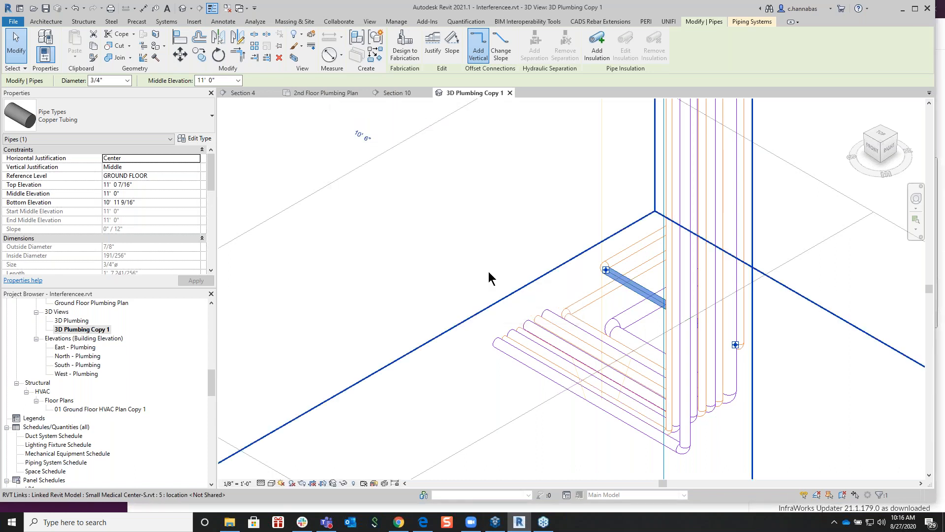
pyautogui.click(473, 237)
# Step: In the 2nd Floor Plumbing Plan, select the elements around the pipe cluster beside the MECH room, filtered to Ducts, Pipe Fittings and Pipes
pyautogui.click(338, 93)
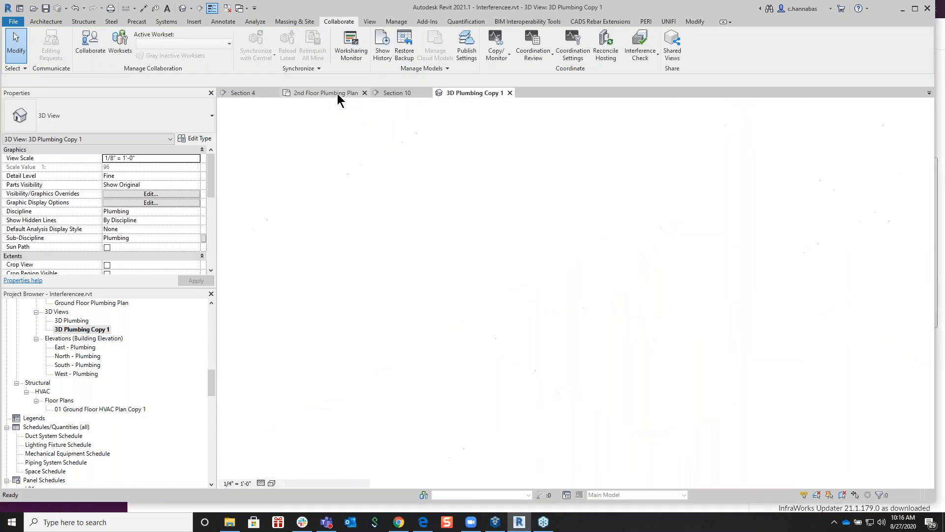
pyautogui.moveTo(418, 230); pyautogui.dragTo(506, 252, button='middle')
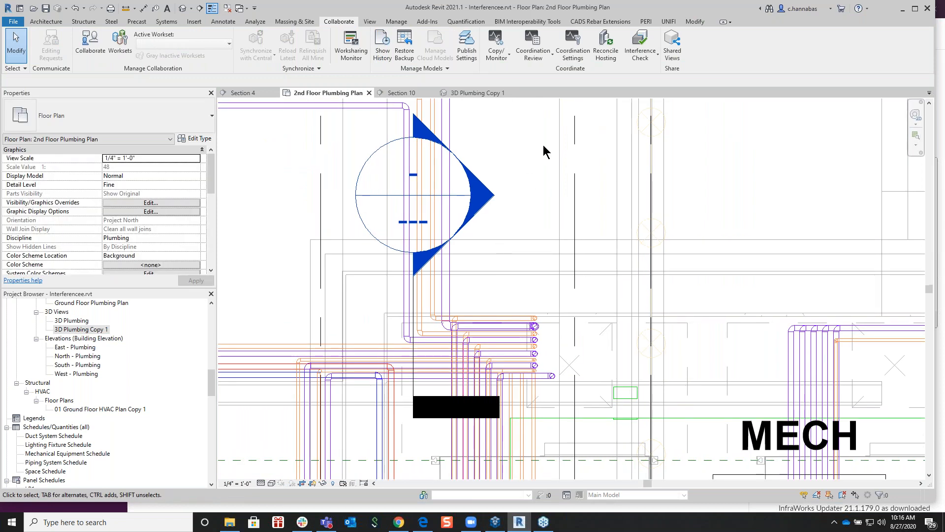
pyautogui.moveTo(518, 313); pyautogui.dragTo(270, 420)
pyautogui.click(398, 49)
pyautogui.click(530, 206)
pyautogui.click(380, 192)
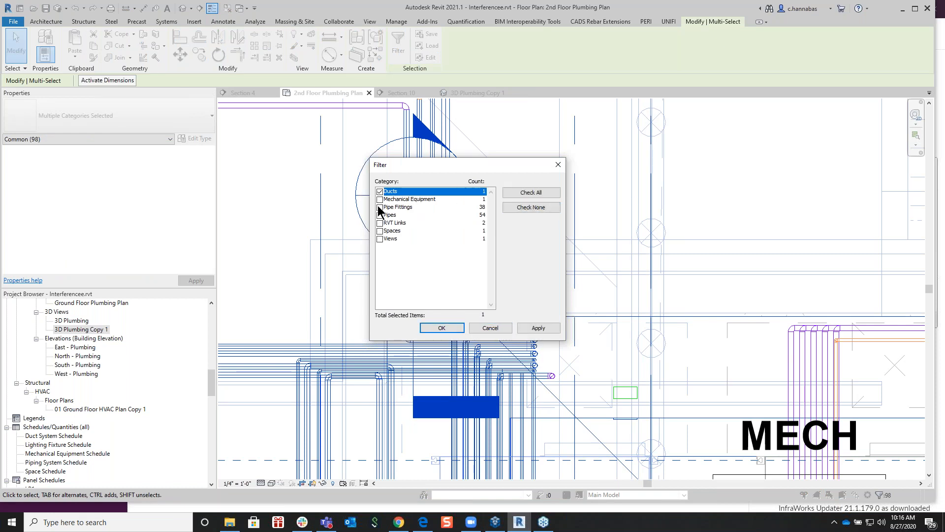
pyautogui.click(379, 207)
pyautogui.click(380, 214)
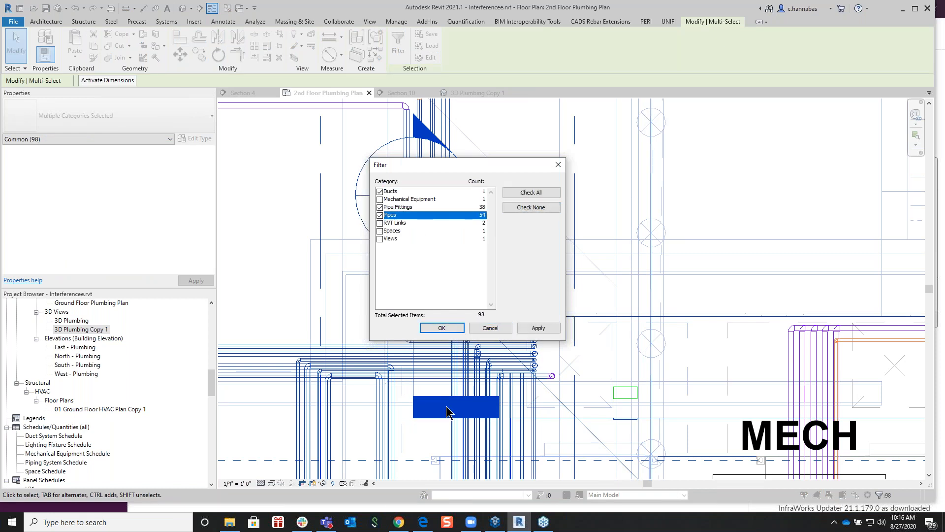
pyautogui.click(445, 329)
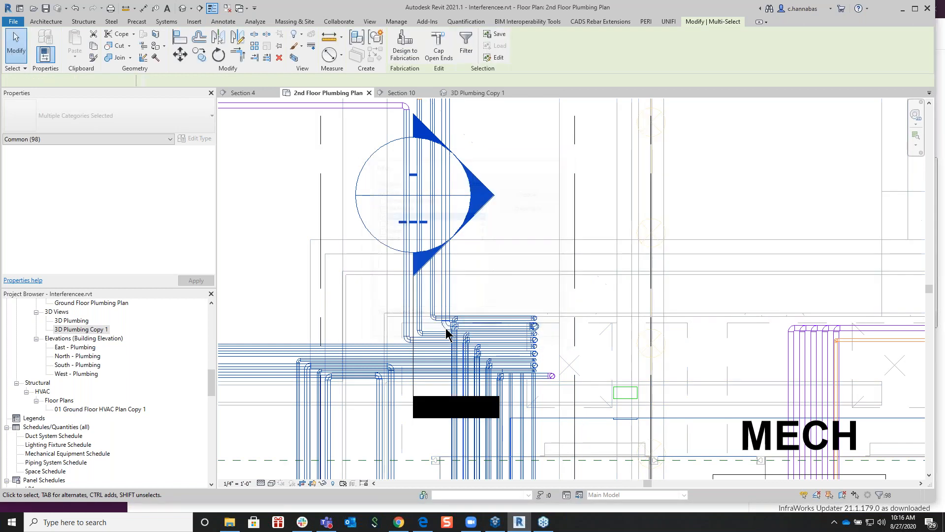
# Step: Run an interference check of the current selection against itself for ducts, pipe fittings and pipes, and clear the selection
pyautogui.click(340, 22)
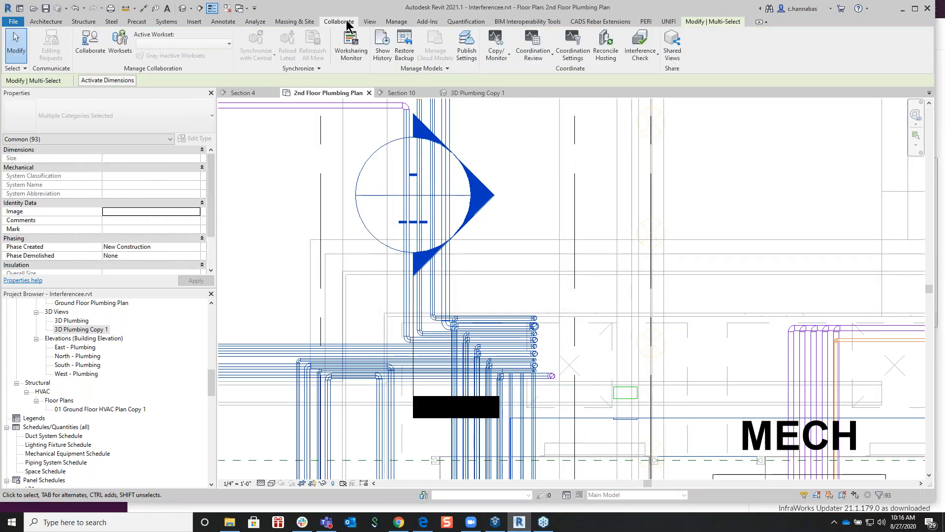
pyautogui.click(657, 57)
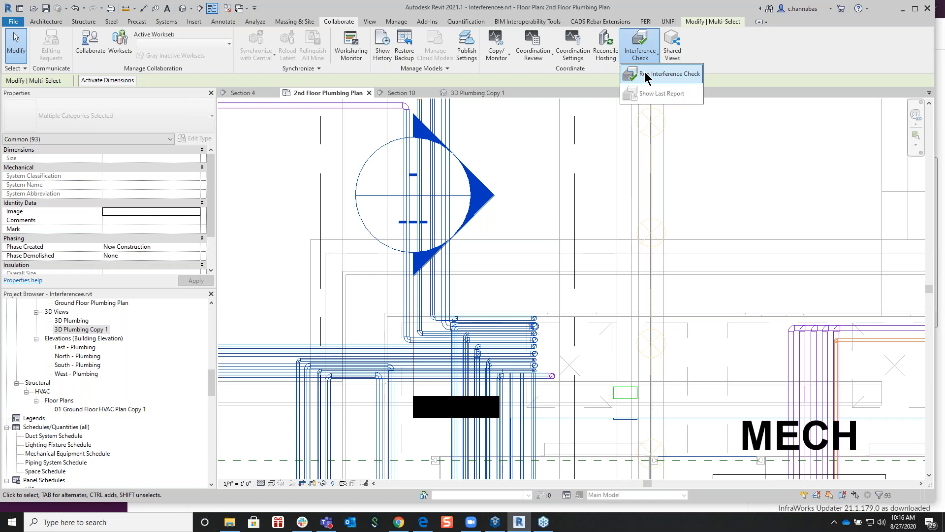
pyautogui.click(645, 77)
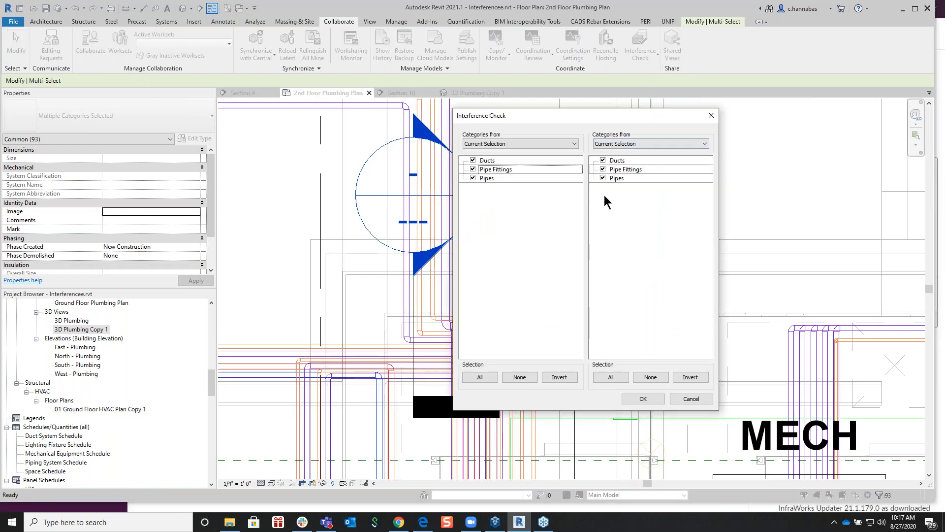
pyautogui.click(644, 399)
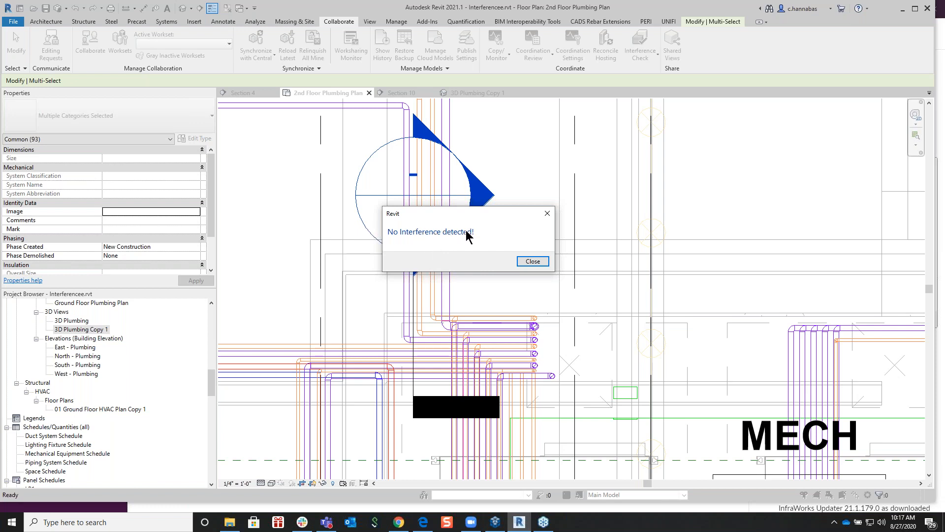
pyautogui.click(543, 261)
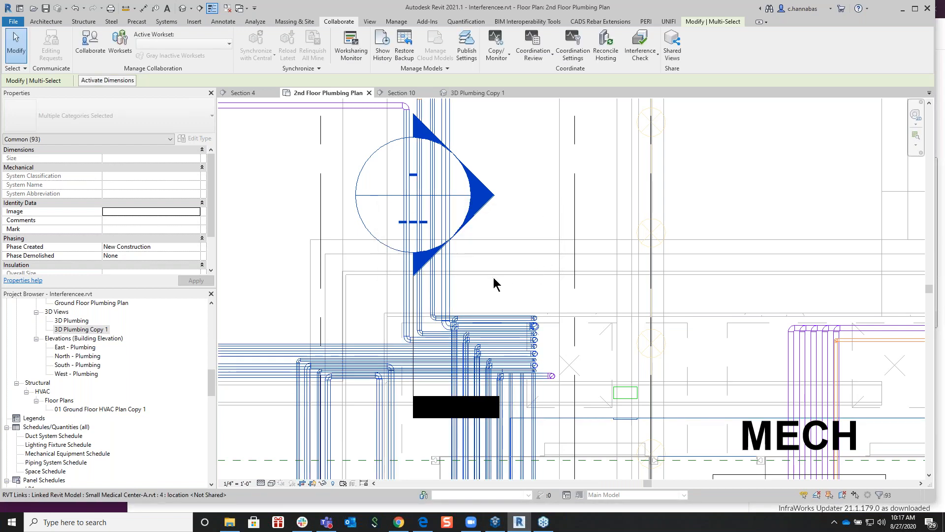
pyautogui.click(516, 285)
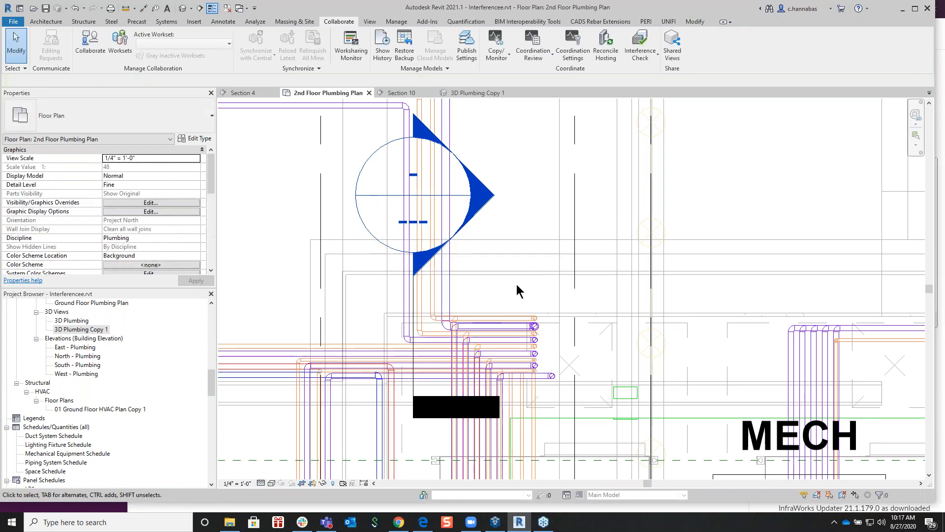
# Step: Open the Section 4 view at the round ducts crossing below the underside of the roof structure
pyautogui.scroll(-2, 516, 281)
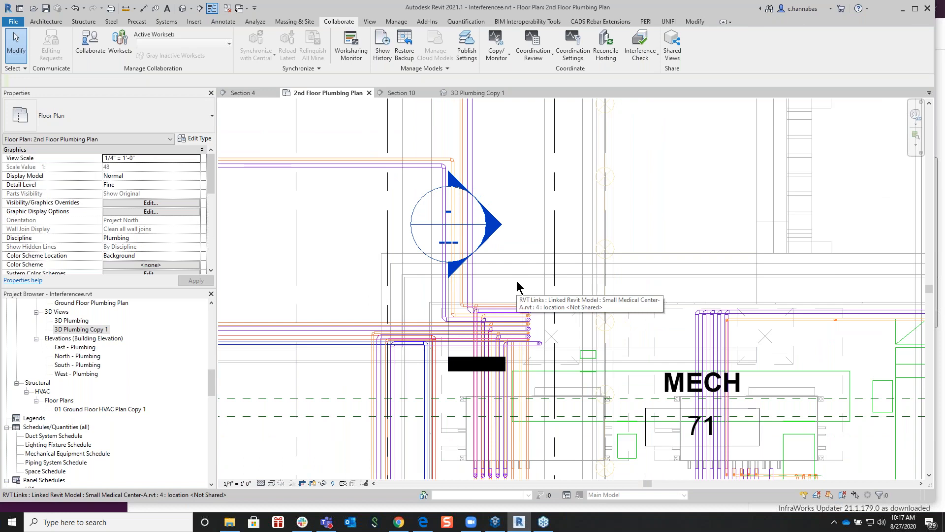
pyautogui.moveTo(516, 280); pyautogui.dragTo(473, 269, button='middle')
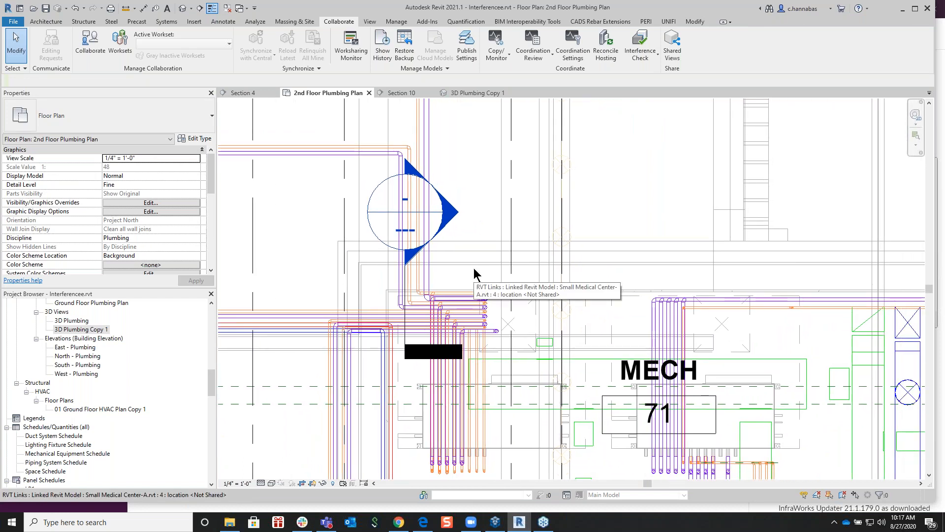
pyautogui.click(241, 93)
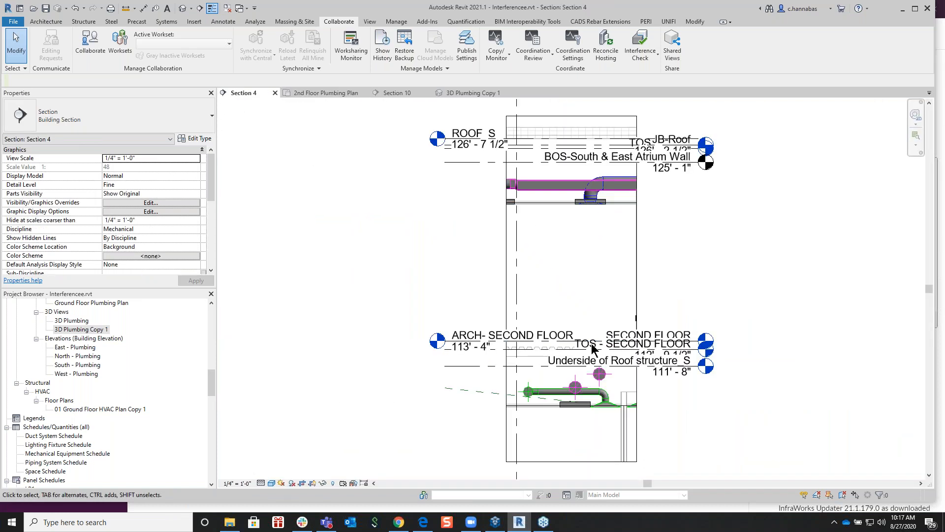
pyautogui.scroll(1, 589, 410)
pyautogui.scroll(7, 586, 410)
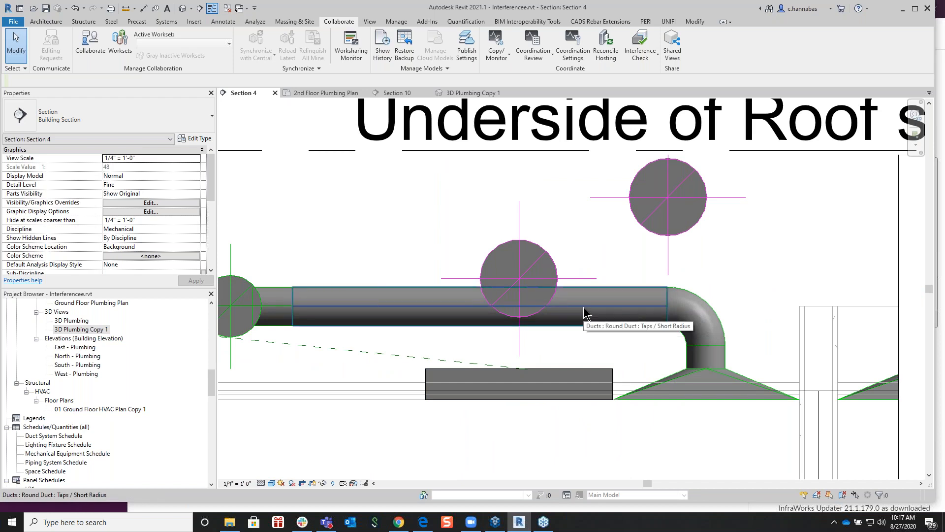
# Step: Split the horizontal 5" round duct just before the point where it meets the crossing duct, and end the Split command
pyautogui.click(700, 22)
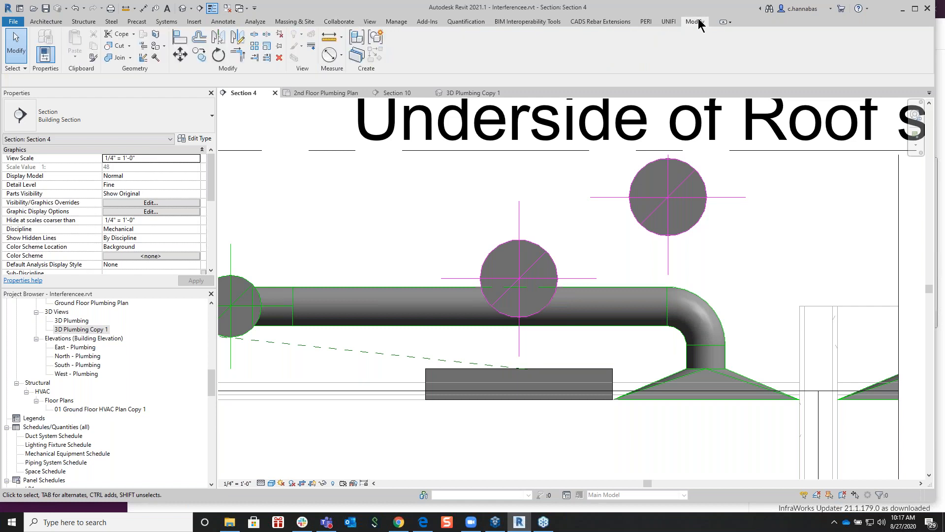
pyautogui.click(254, 35)
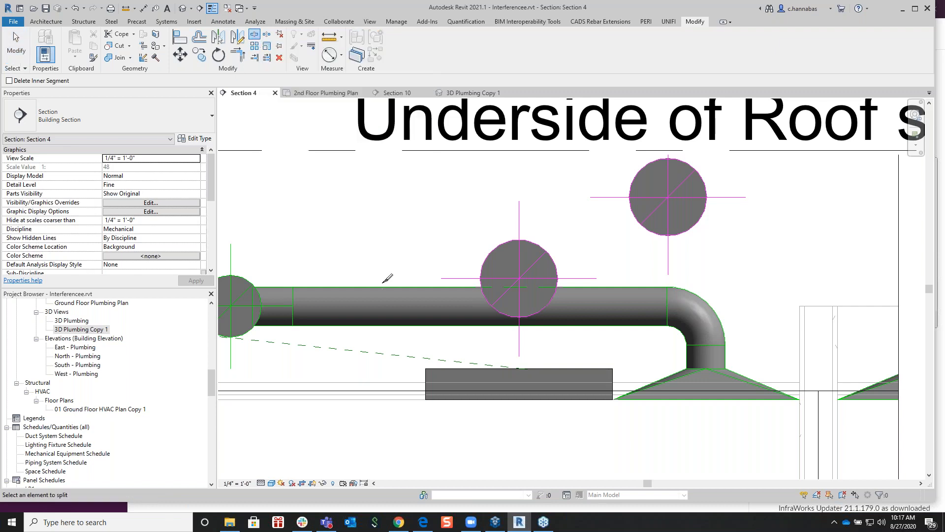
pyautogui.click(439, 297)
pyautogui.rightClick(445, 206)
pyautogui.click(468, 212)
pyautogui.rightClick(486, 211)
pyautogui.click(498, 216)
pyautogui.rightClick(484, 211)
pyautogui.click(502, 216)
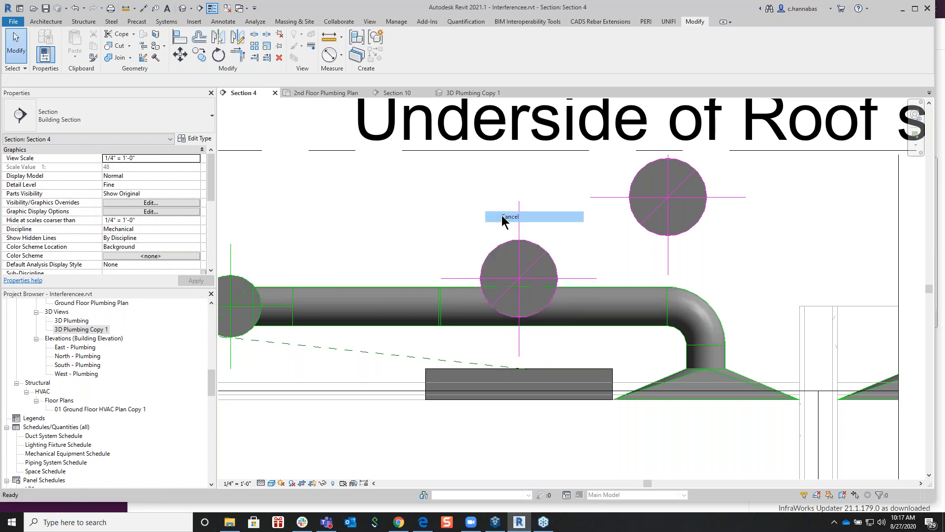
# Step: Shorten the elbow-side duct segment to about 6" by pulling its split end back beyond the crossing duct
pyautogui.click(451, 309)
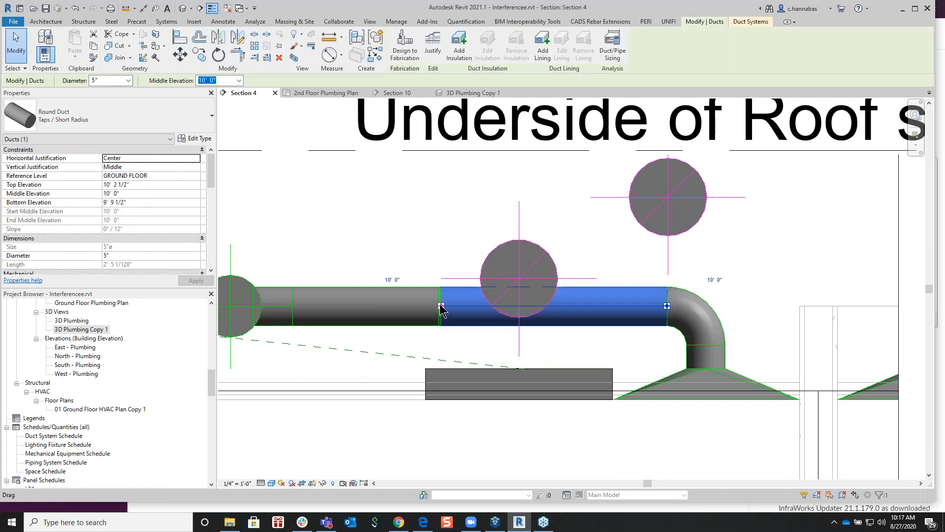
pyautogui.moveTo(451, 309); pyautogui.dragTo(620, 306)
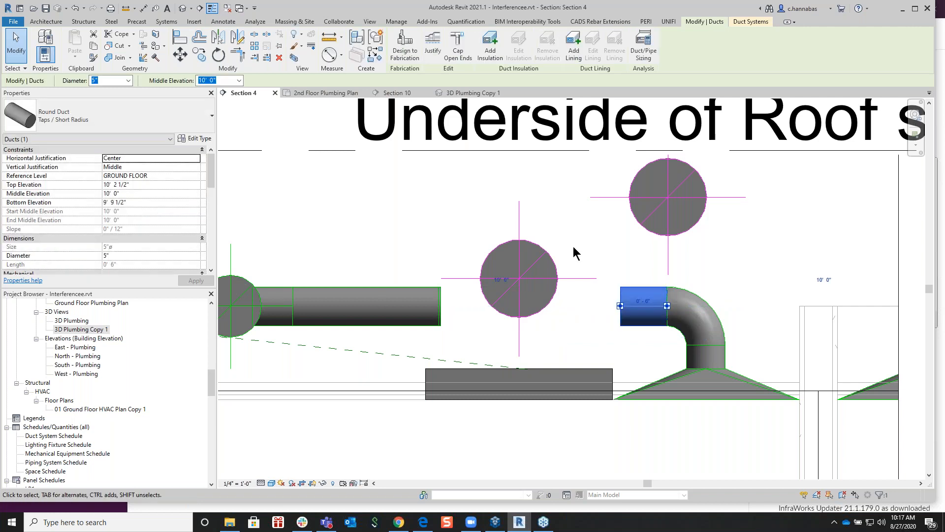
pyautogui.press('Escape')
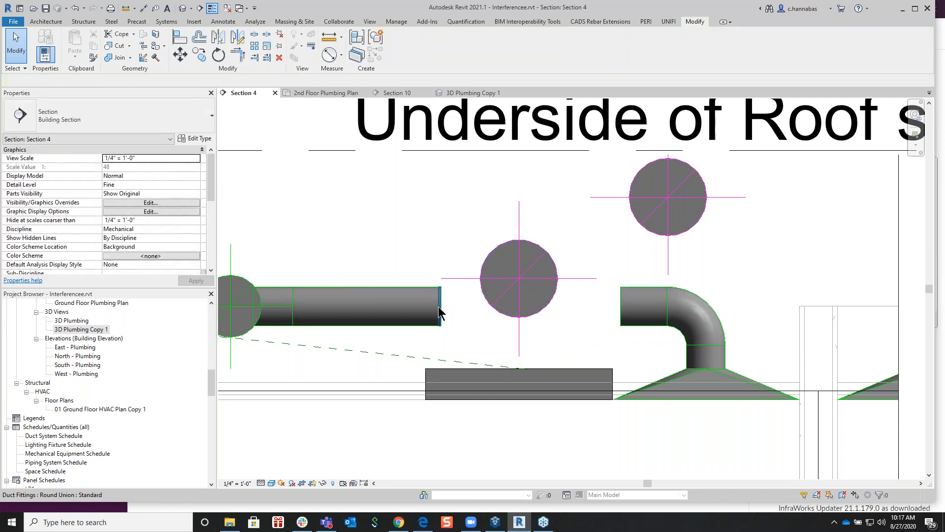
# Step: Try to copy the round union at the open duct end 1' straight down, and undo the copy
pyautogui.click(439, 307)
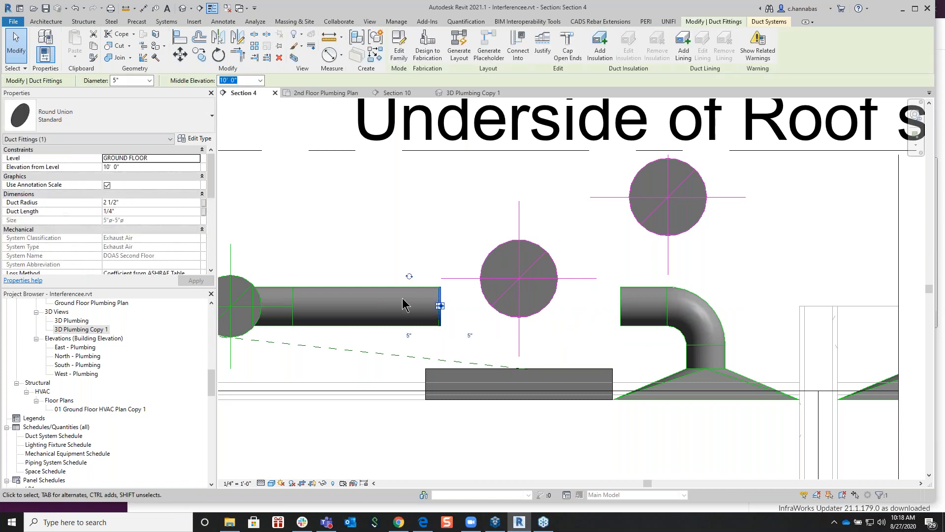
pyautogui.click(203, 58)
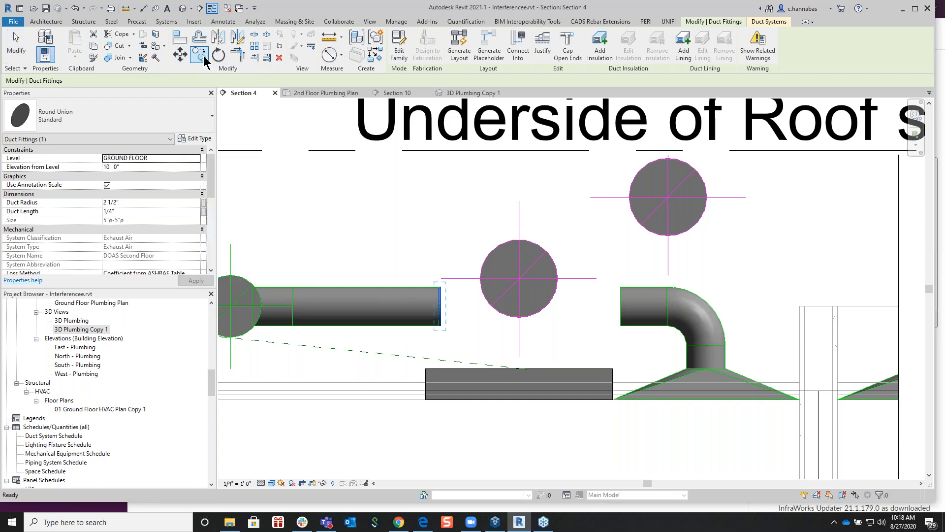
pyautogui.click(410, 200)
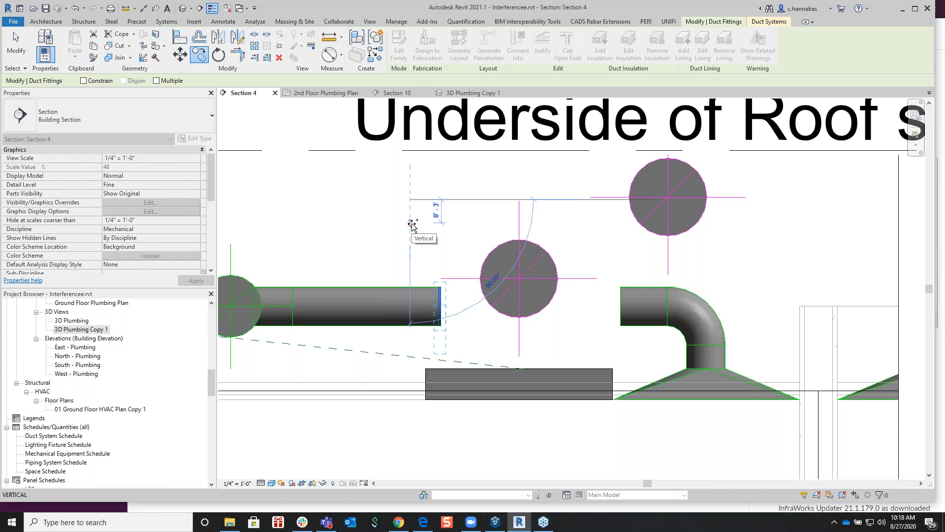
pyautogui.write('1')
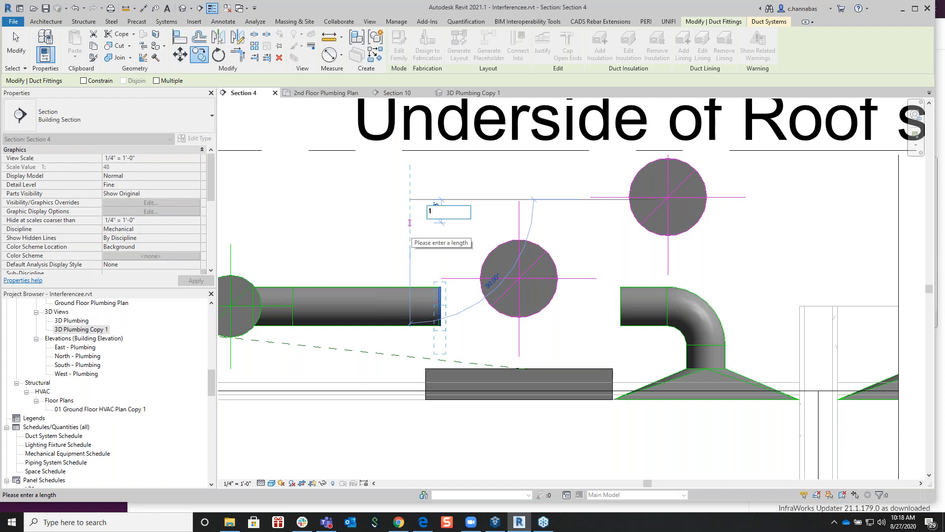
pyautogui.press('Return')
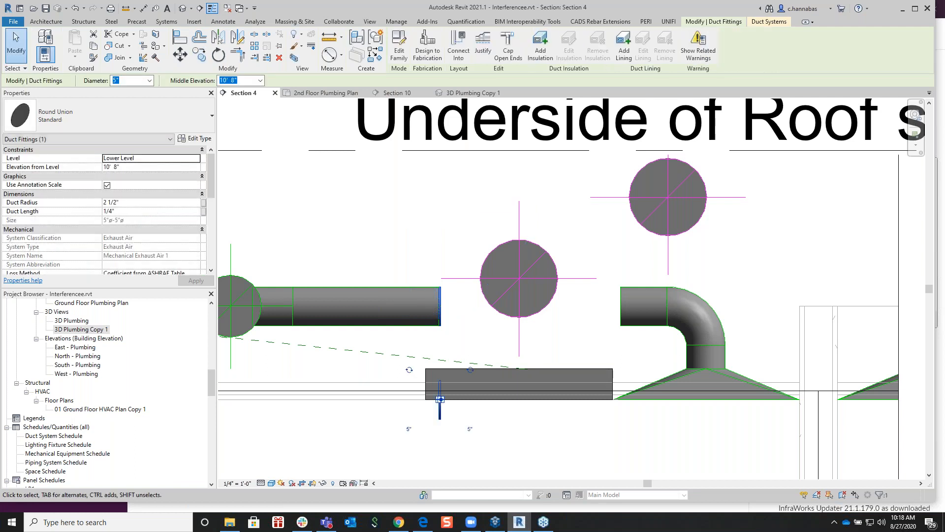
pyautogui.click(78, 9)
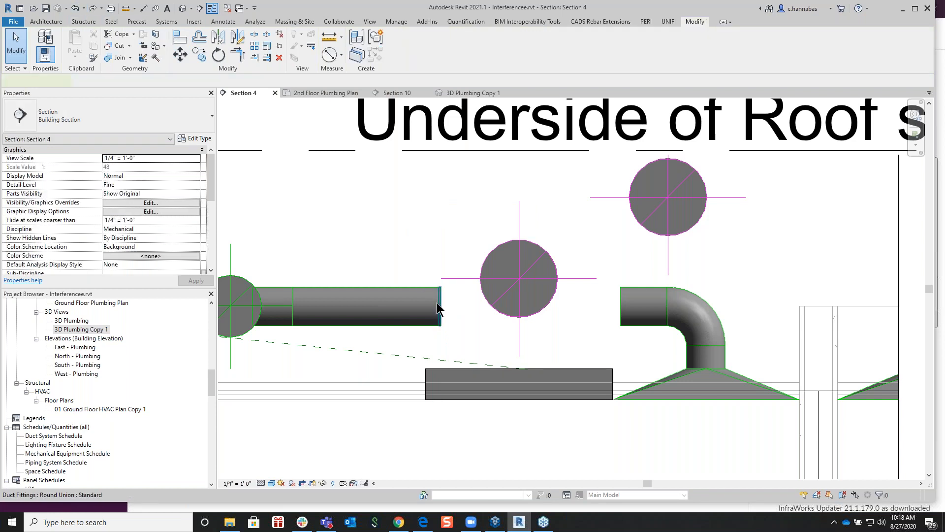
# Step: Copy the round union at the open end of the longer duct 6" straight down
pyautogui.click(437, 304)
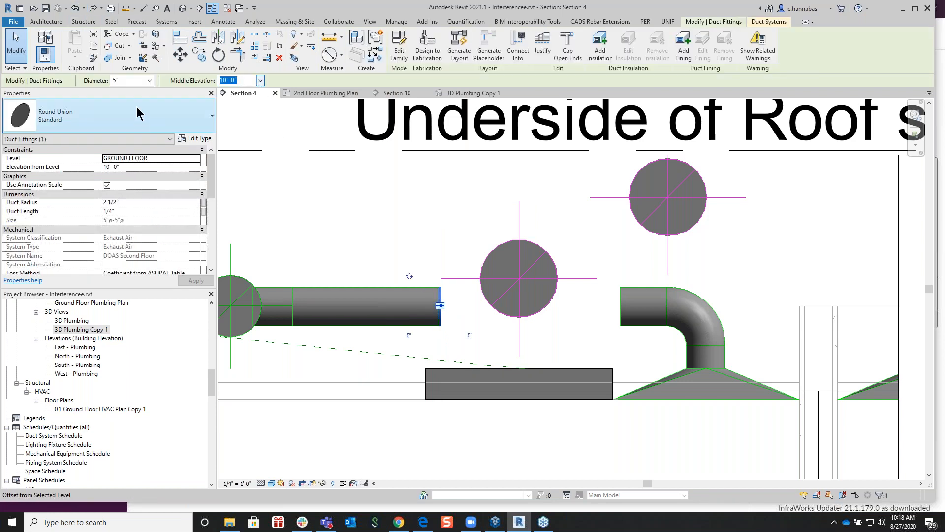
pyautogui.click(199, 55)
pyautogui.click(388, 305)
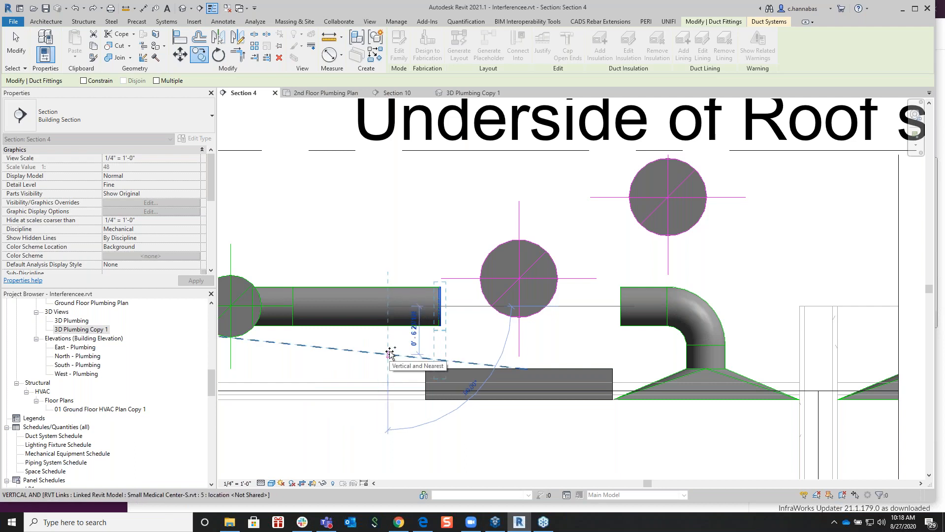
pyautogui.write('6')
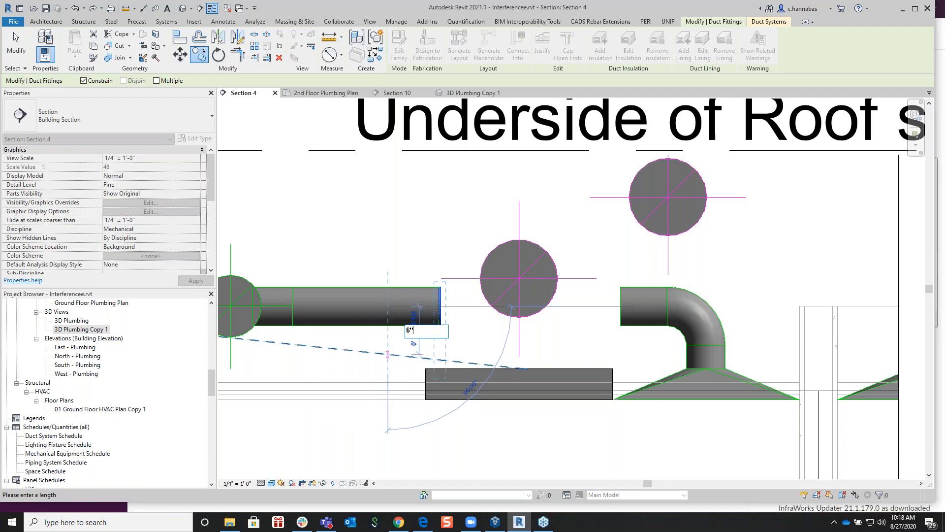
pyautogui.press('Return')
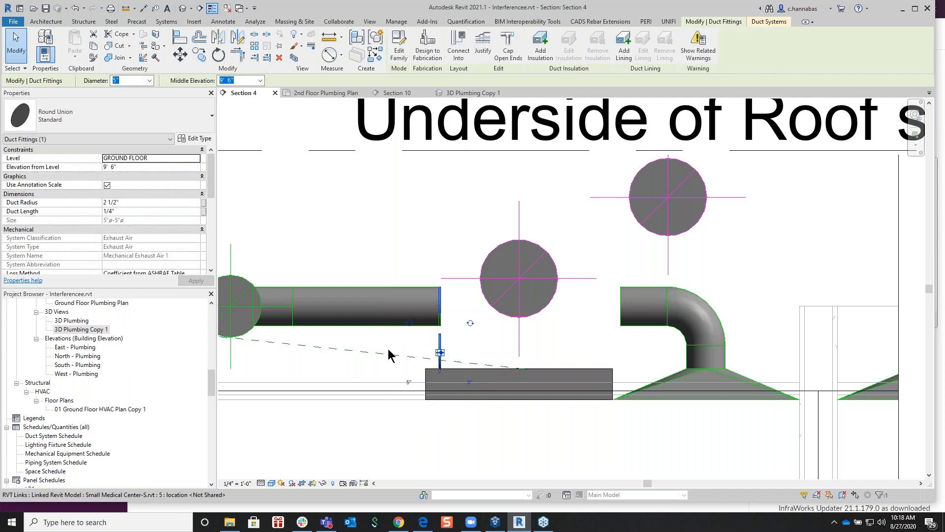
pyautogui.press('Escape')
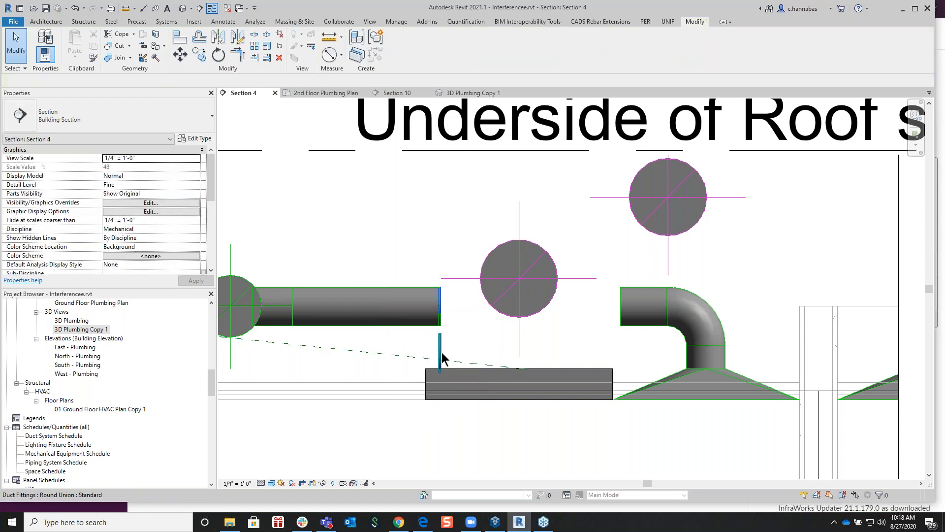
# Step: Try shifting the copied round union sideways below the crossing duct, and remove it
pyautogui.moveTo(447, 353); pyautogui.dragTo(497, 354)
pyautogui.scroll(5, 497, 353)
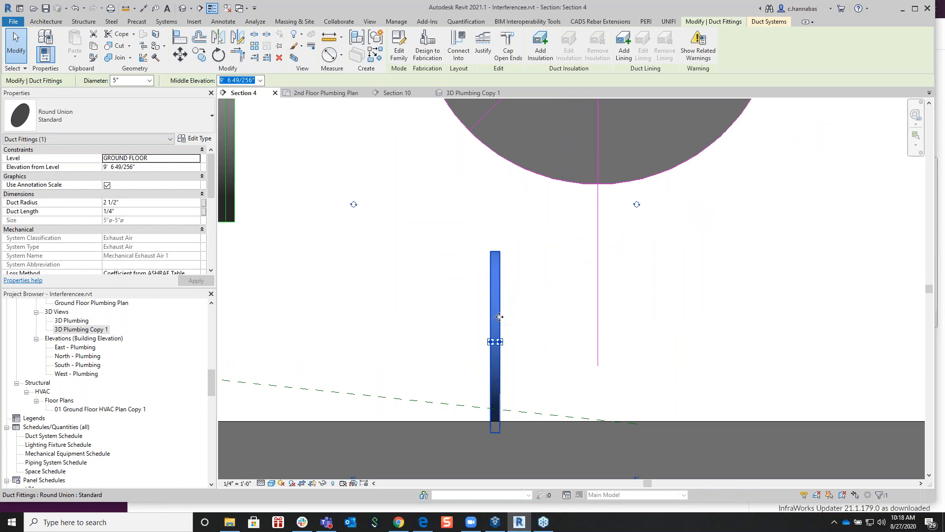
pyautogui.moveTo(498, 341); pyautogui.dragTo(457, 338)
pyautogui.scroll(-3, 457, 338)
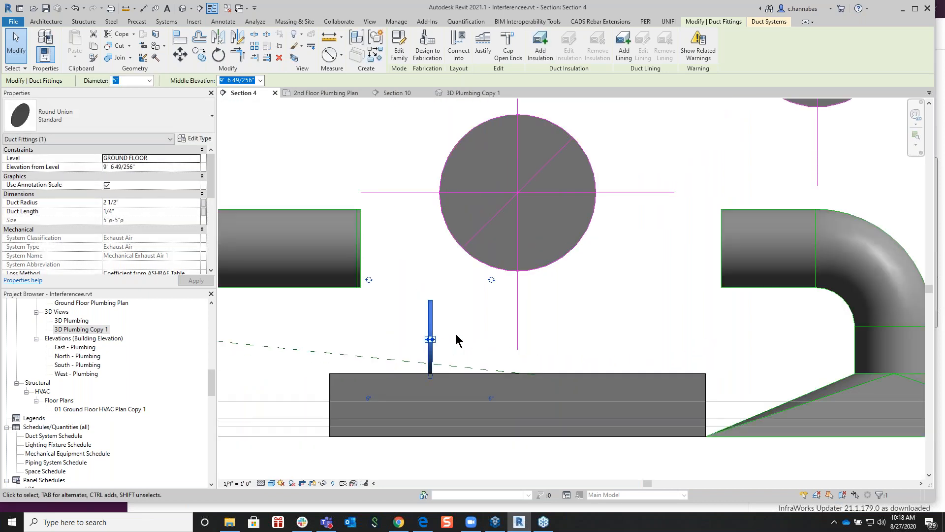
pyautogui.click(461, 324)
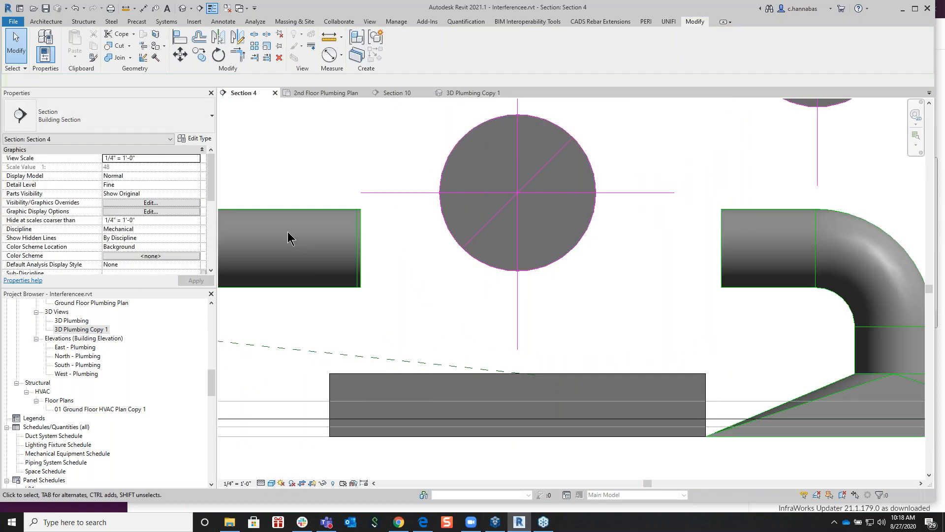
# Step: Copy the horizontal 5" round duct ahead of the crossing duct 6" straight down
pyautogui.click(311, 207)
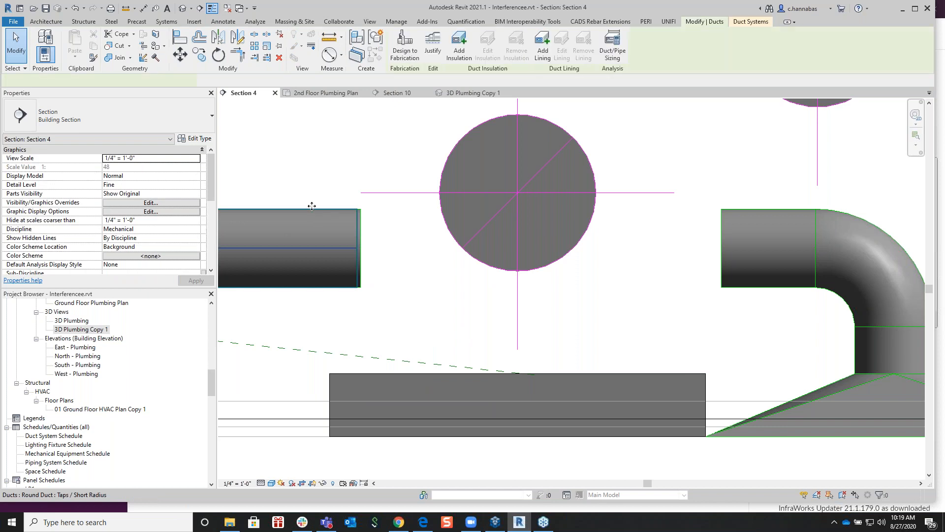
pyautogui.click(199, 54)
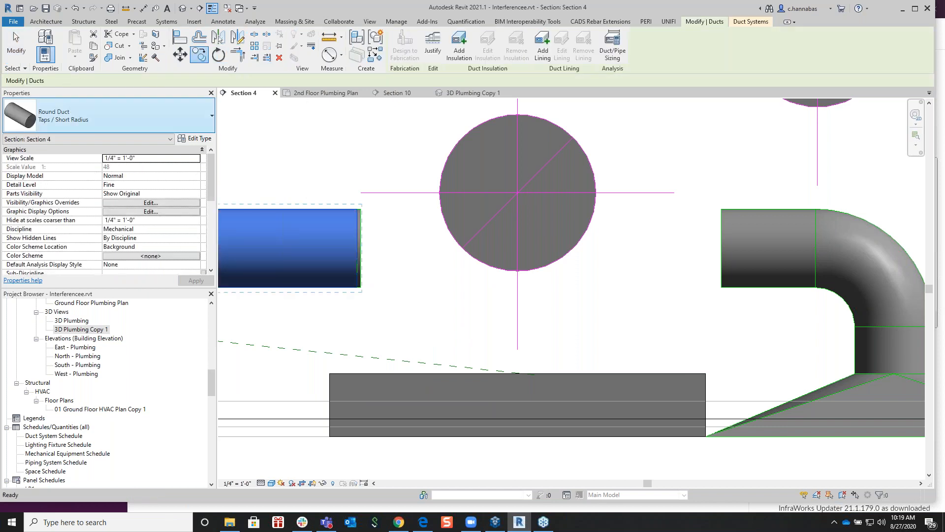
pyautogui.click(384, 246)
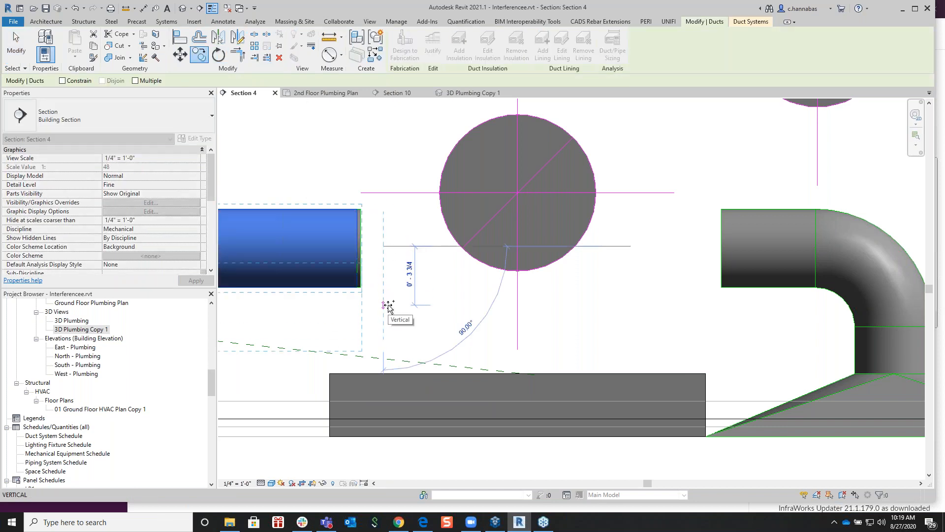
pyautogui.write('6')
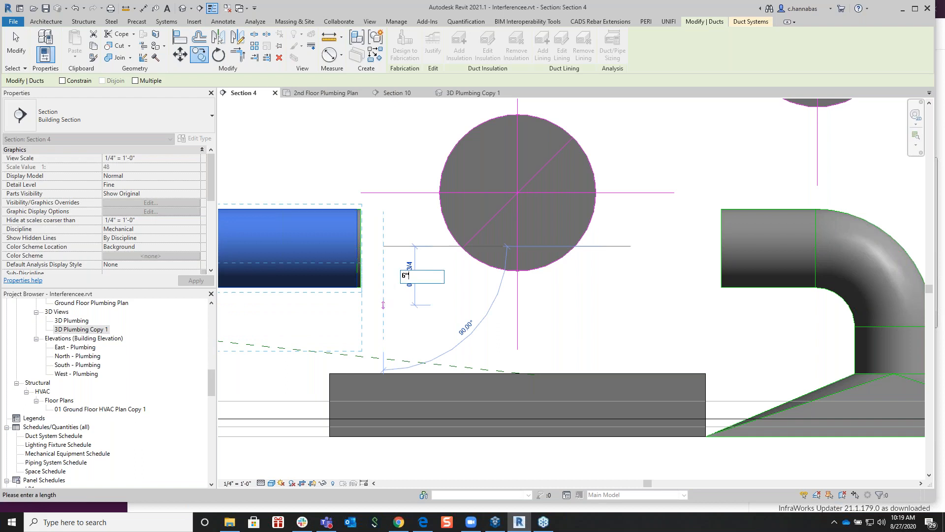
pyautogui.press('Return')
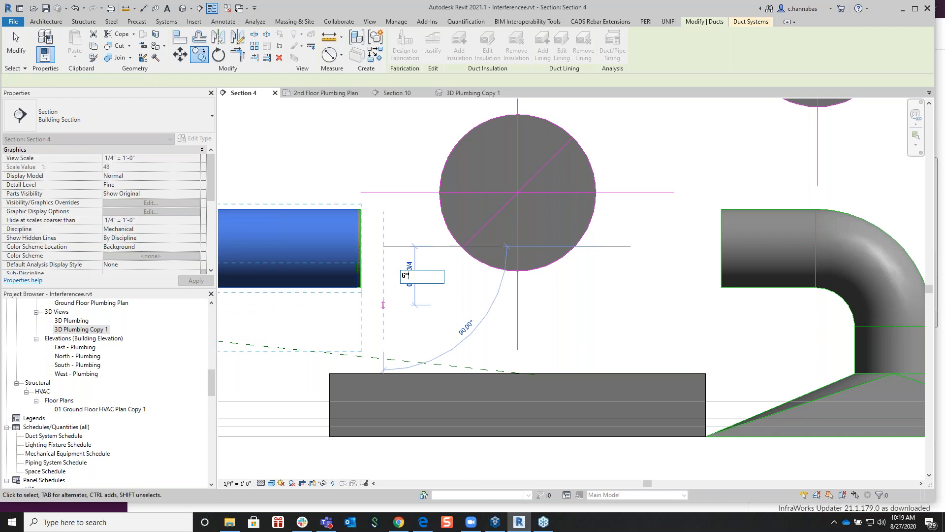
pyautogui.click(13, 31)
# Step: Stretch and trim the lowered duct copy so it spans beneath the crossing duct, about 1'-7" long
pyautogui.scroll(-3, 397, 315)
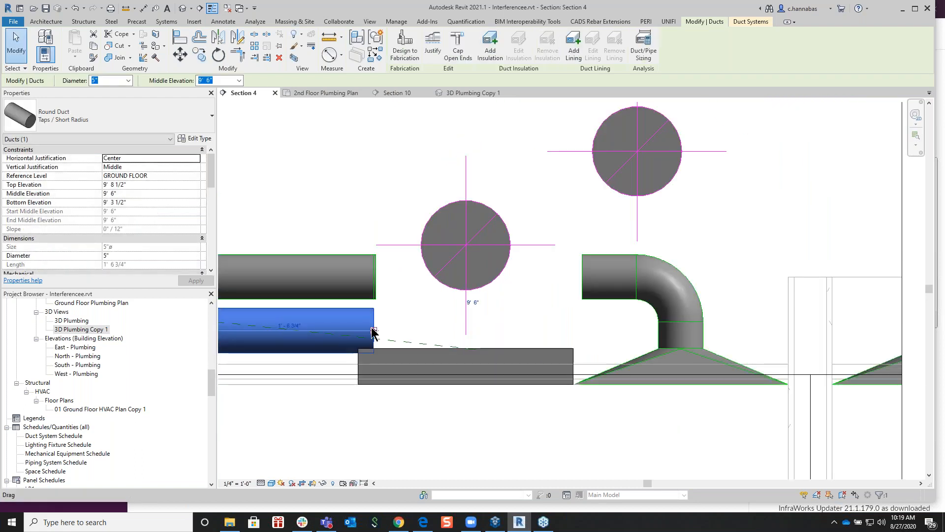
pyautogui.moveTo(374, 331); pyautogui.dragTo(573, 330)
pyautogui.moveTo(573, 331); pyautogui.dragTo(742, 326, button='middle')
pyautogui.moveTo(376, 328); pyautogui.dragTo(573, 326)
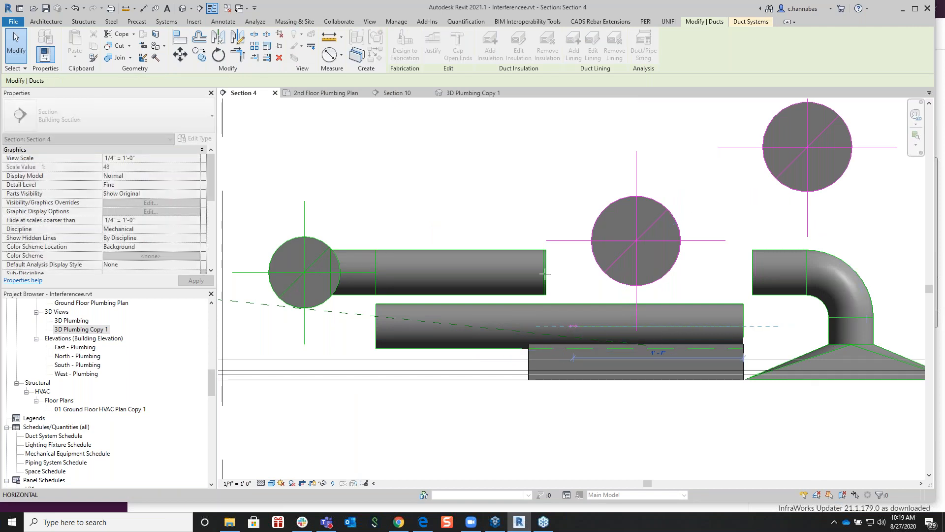
# Step: Pull the round union off the upper duct's open end and delete it
pyautogui.moveTo(543, 272); pyautogui.dragTo(445, 267)
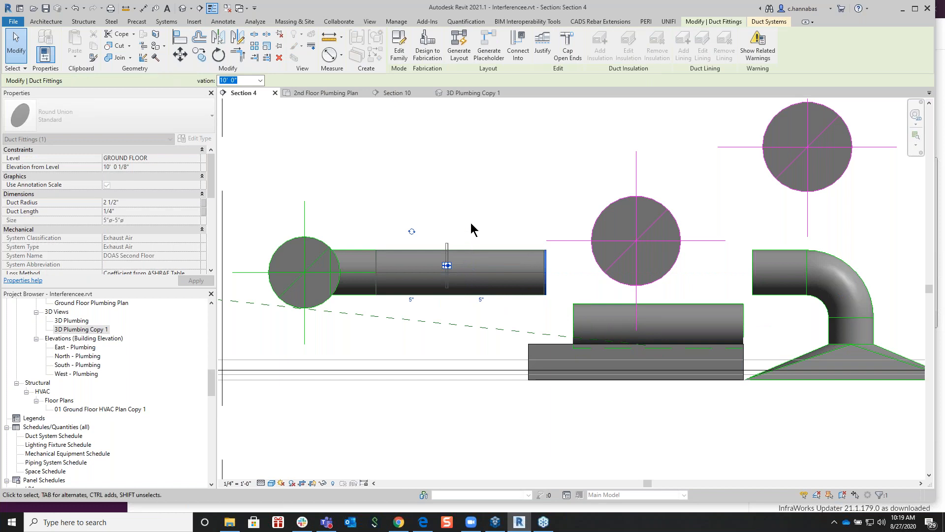
pyautogui.press('Escape')
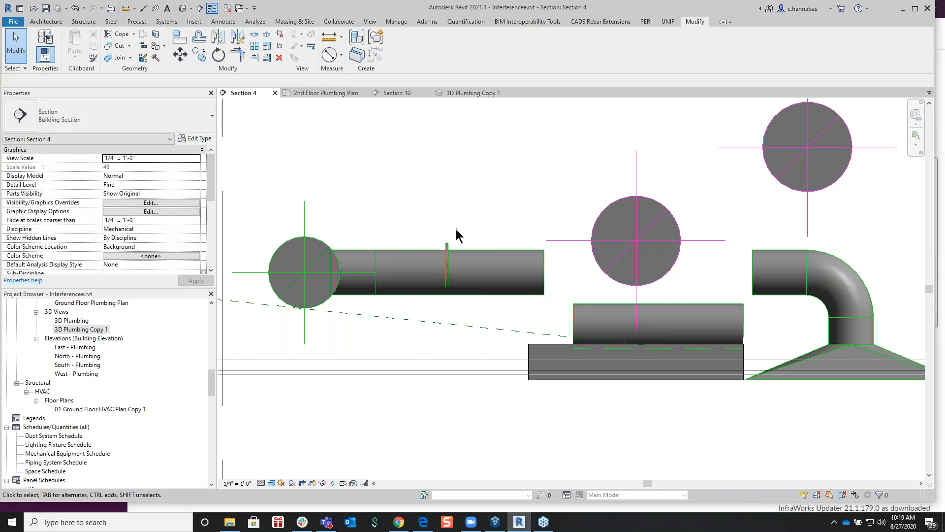
pyautogui.press('d')
pyautogui.press('e')
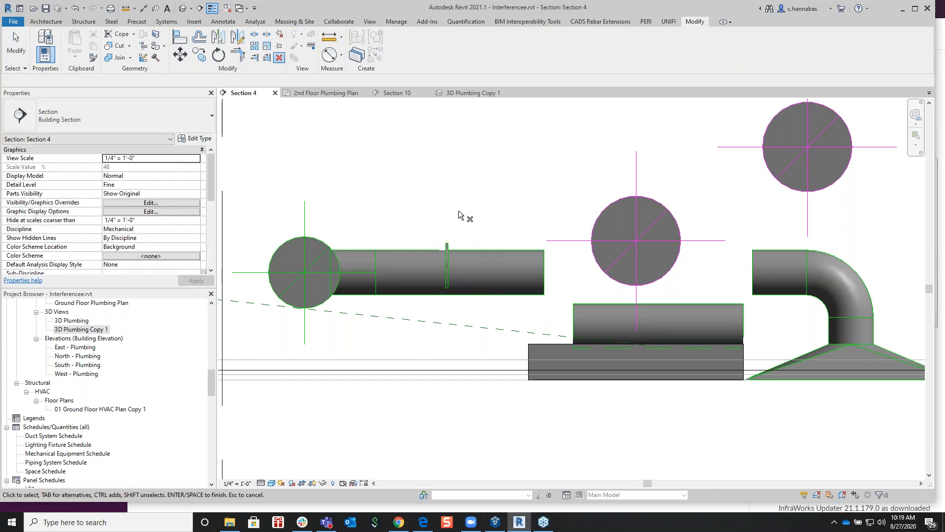
pyautogui.click(448, 249)
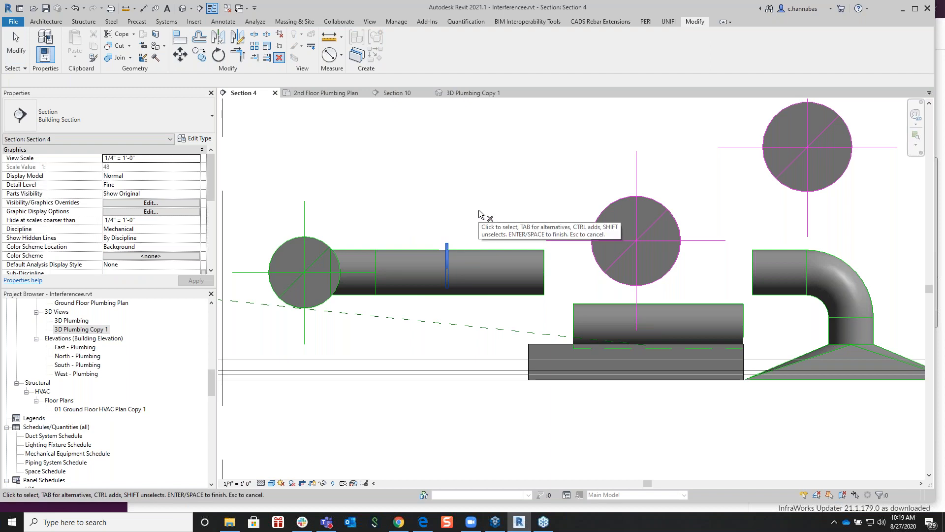
pyautogui.press('Return')
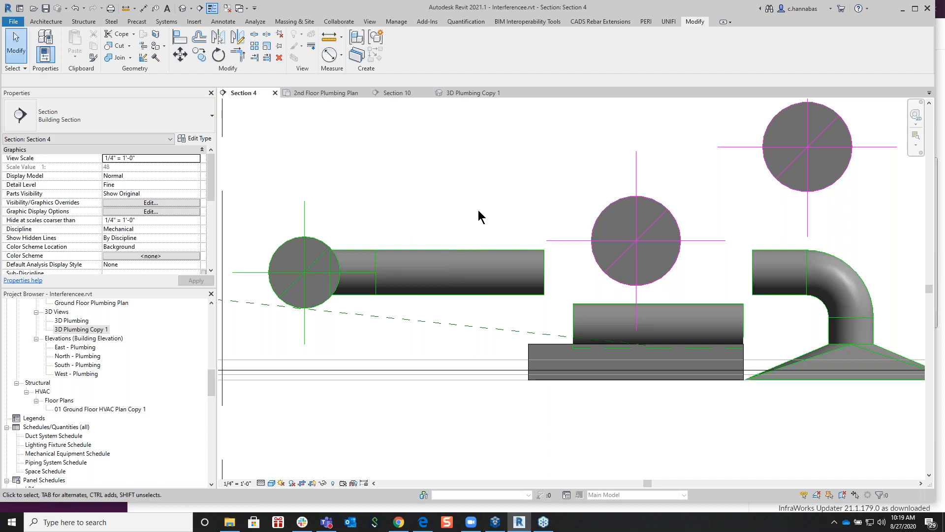
# Step: Shorten the upper duct so its open end is about 1'-3" from the edge of the round main duct
pyautogui.click(457, 256)
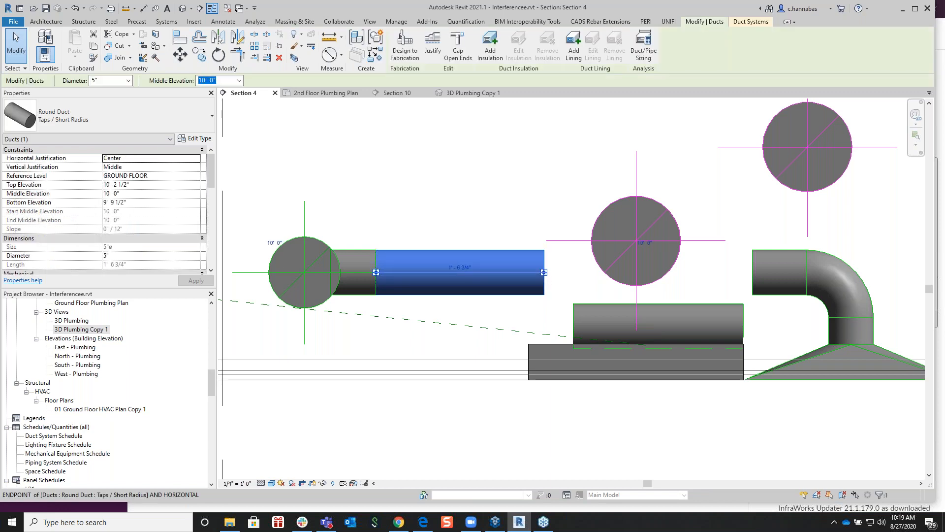
pyautogui.press('s')
pyautogui.press('l')
pyautogui.moveTo(472, 261); pyautogui.dragTo(473, 261)
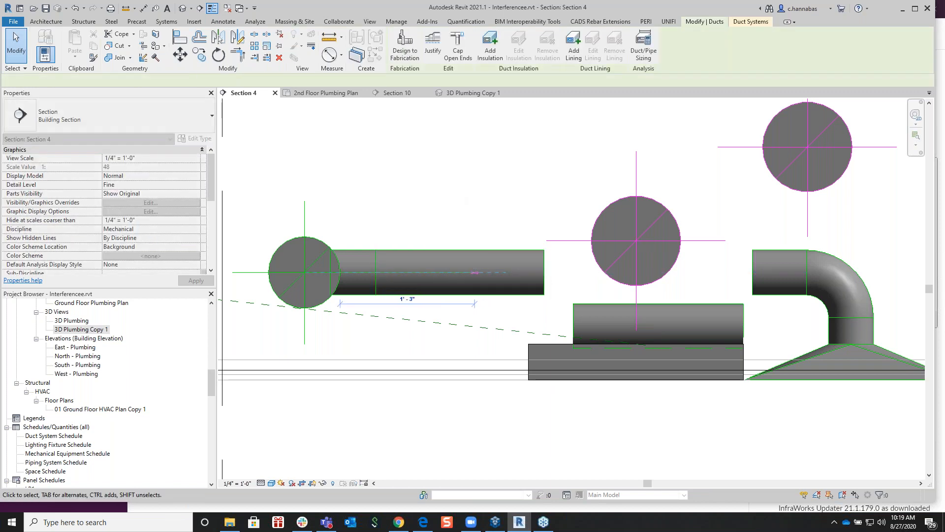
pyautogui.click(445, 191)
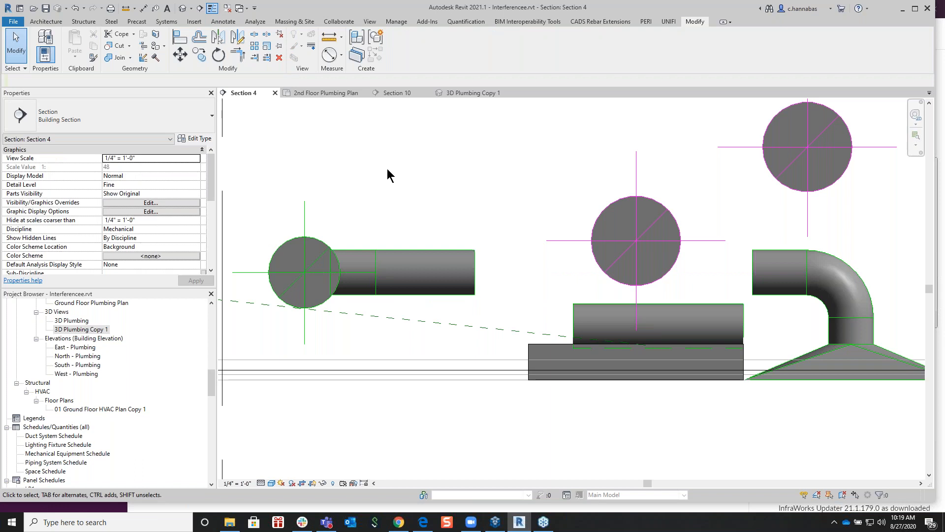
# Step: Place a 45° Round Elbow 1 D fitting on the open end of the shortened duct and end the placement
pyautogui.click(167, 22)
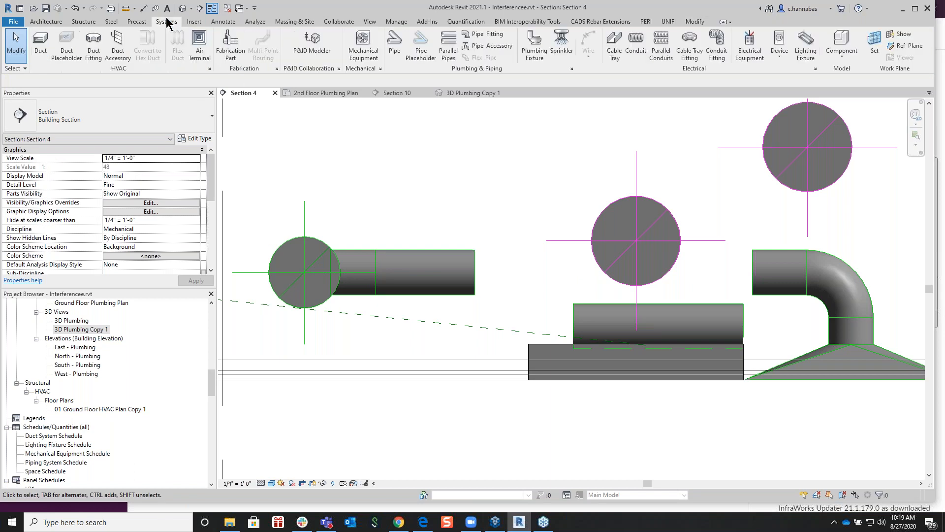
pyautogui.click(95, 51)
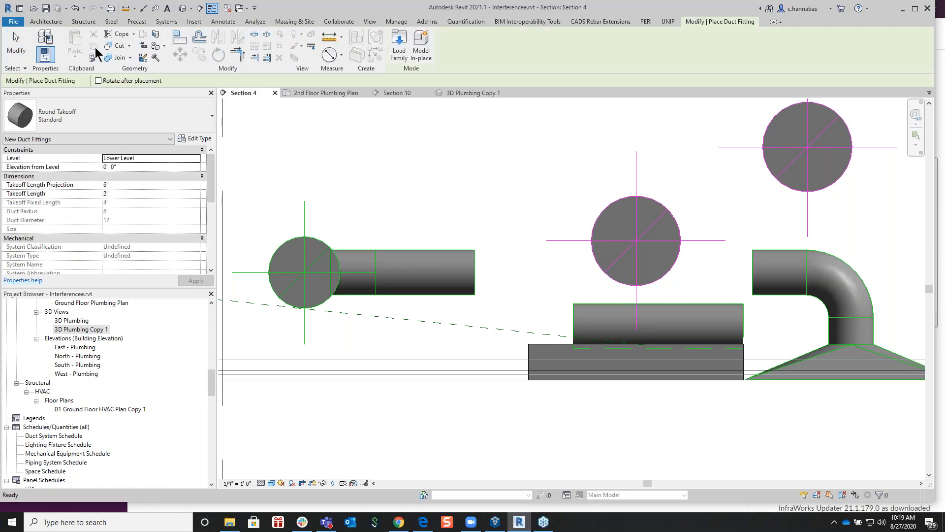
pyautogui.click(65, 120)
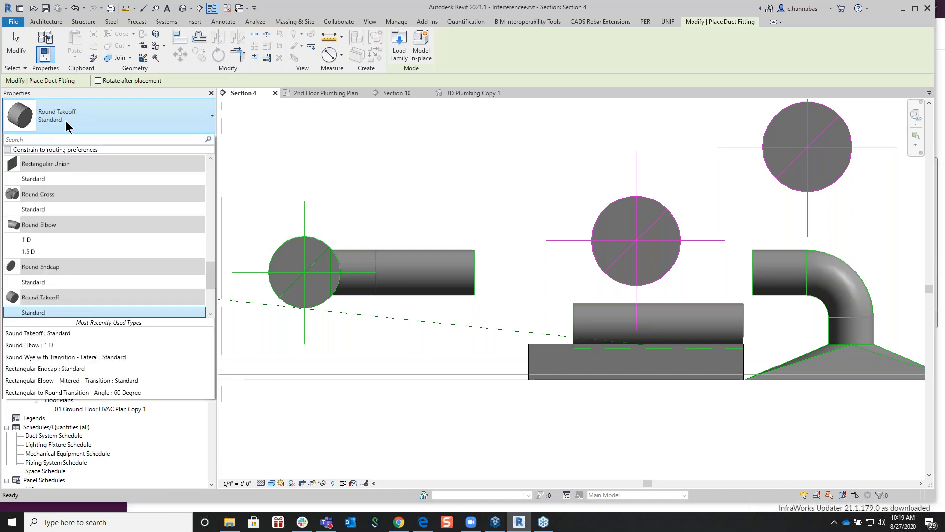
pyautogui.click(27, 240)
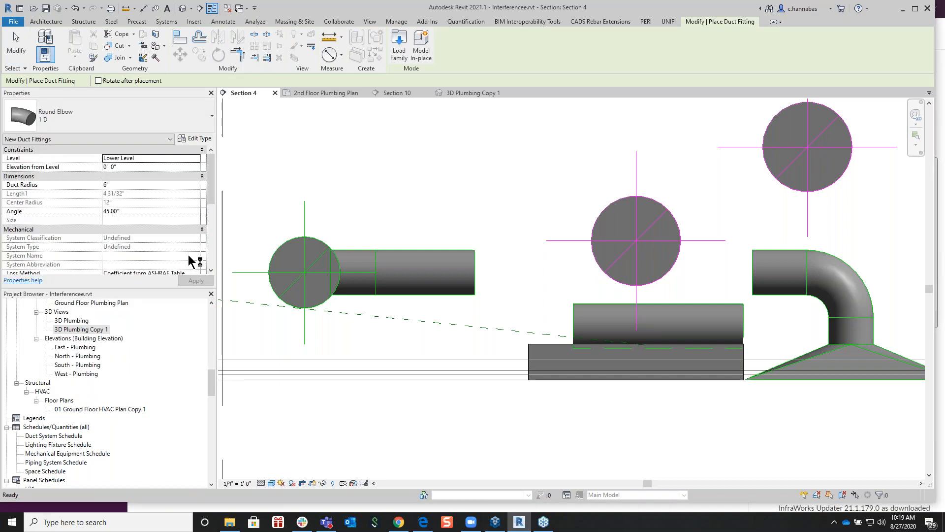
pyautogui.click(125, 212)
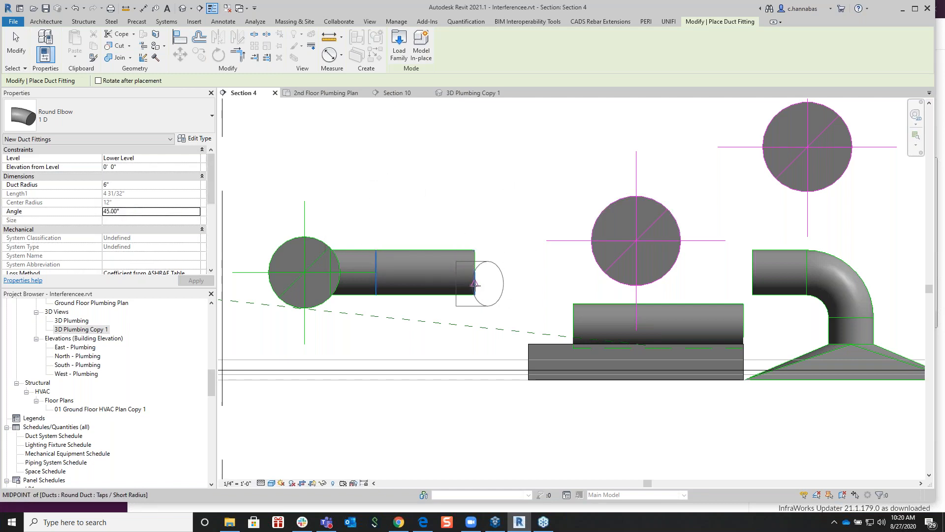
pyautogui.click(474, 273)
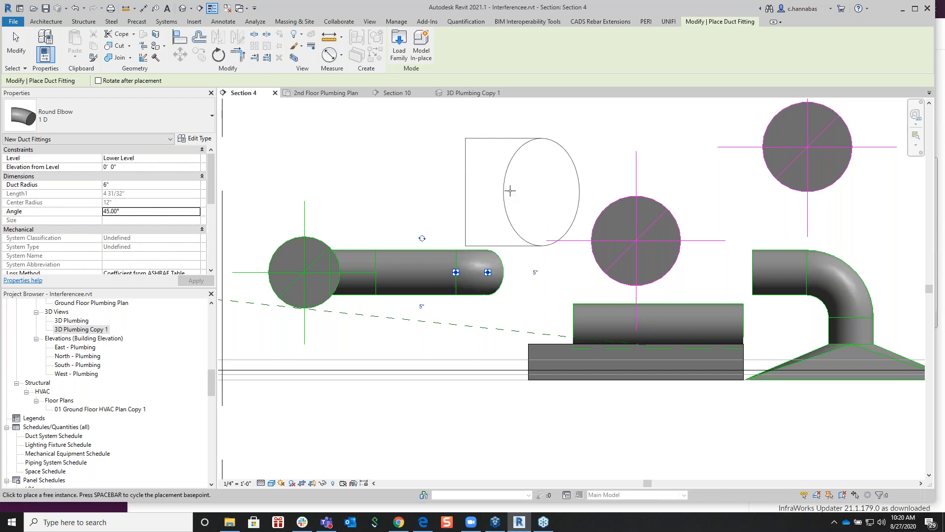
pyautogui.rightClick(508, 189)
pyautogui.click(533, 194)
pyautogui.rightClick(523, 185)
pyautogui.click(541, 190)
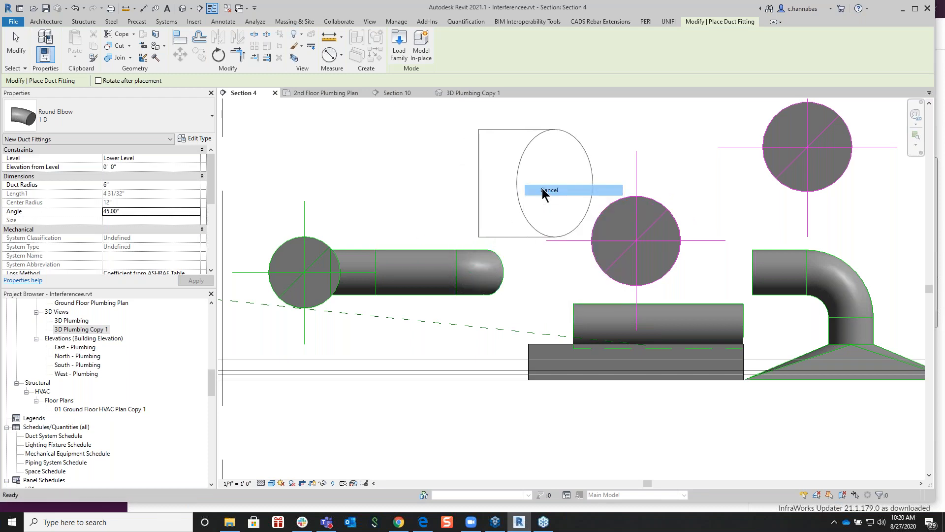
# Step: Rotate the new elbow so it turns down toward the lowered duct, and deselect it
pyautogui.click(501, 272)
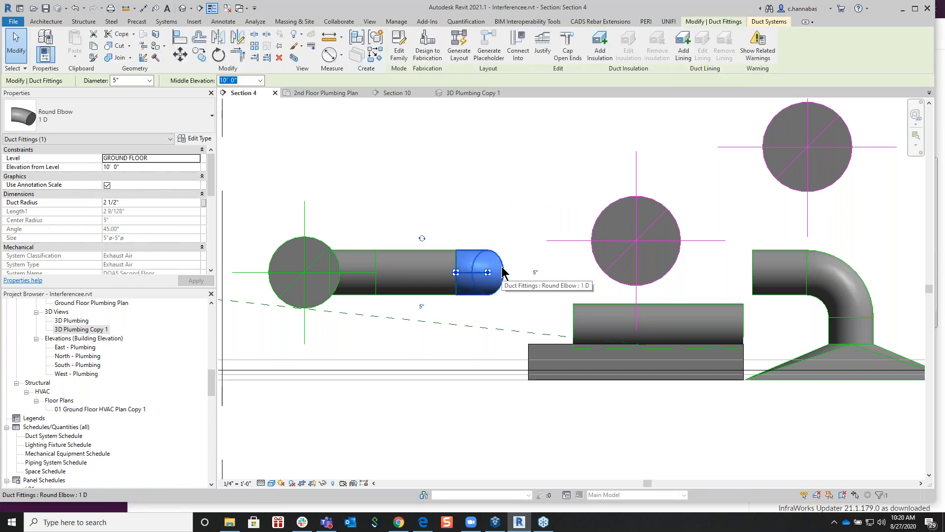
pyautogui.click(421, 240)
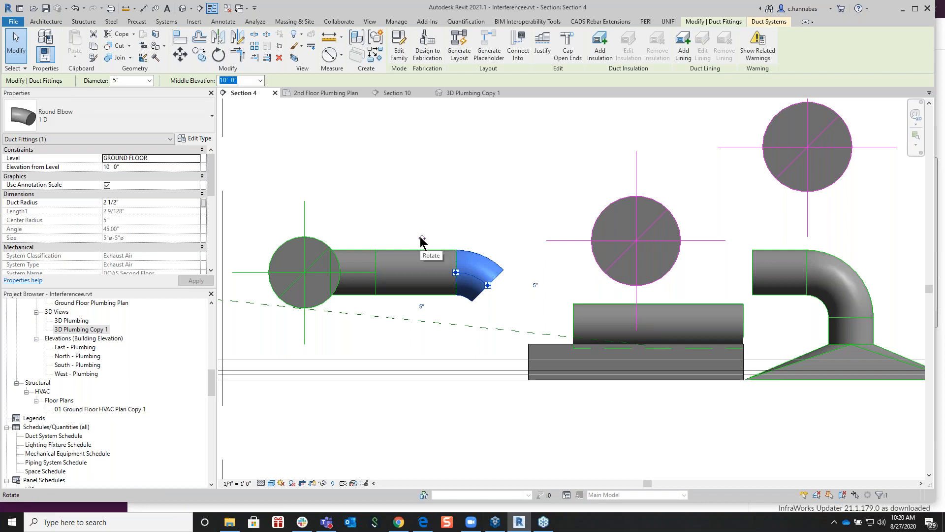
pyautogui.click(430, 201)
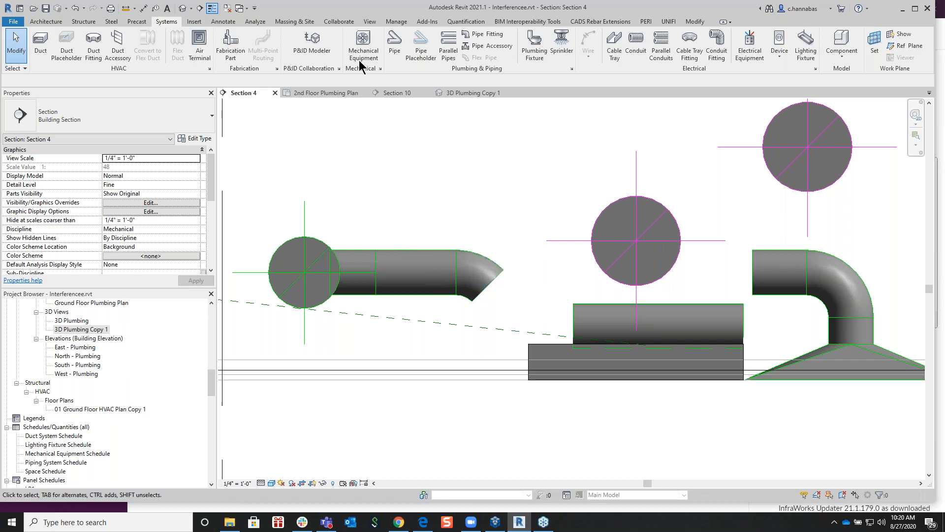
# Step: Go through the duct fitting angle options in Mechanical Settings, trying an angle increment and then specific angles
pyautogui.click(396, 22)
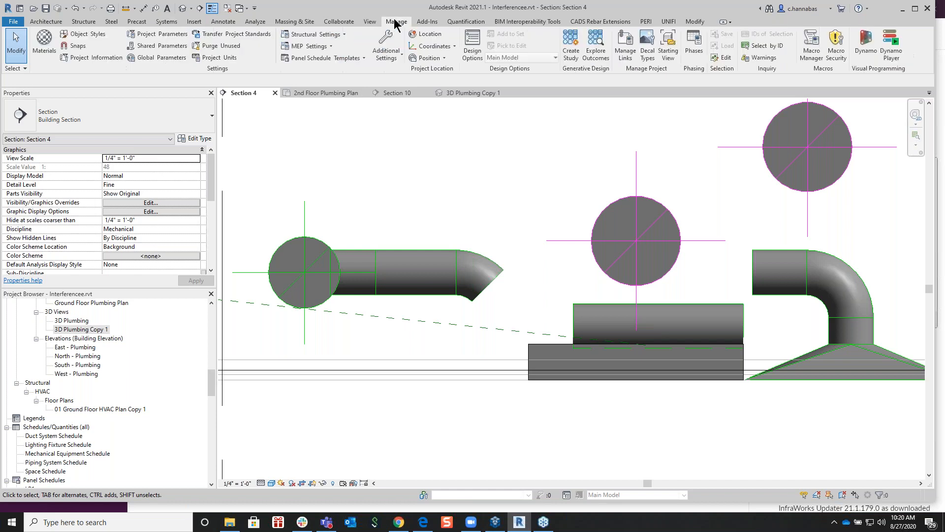
pyautogui.click(324, 46)
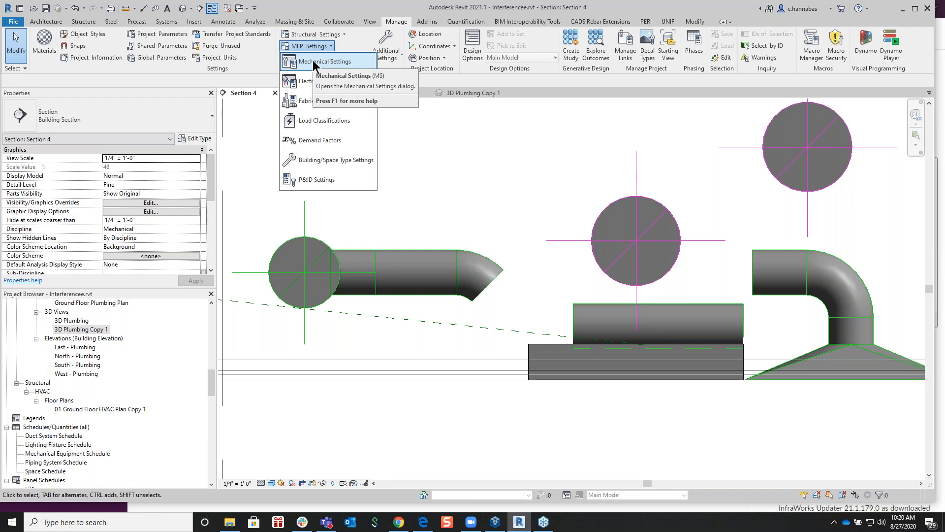
pyautogui.click(314, 65)
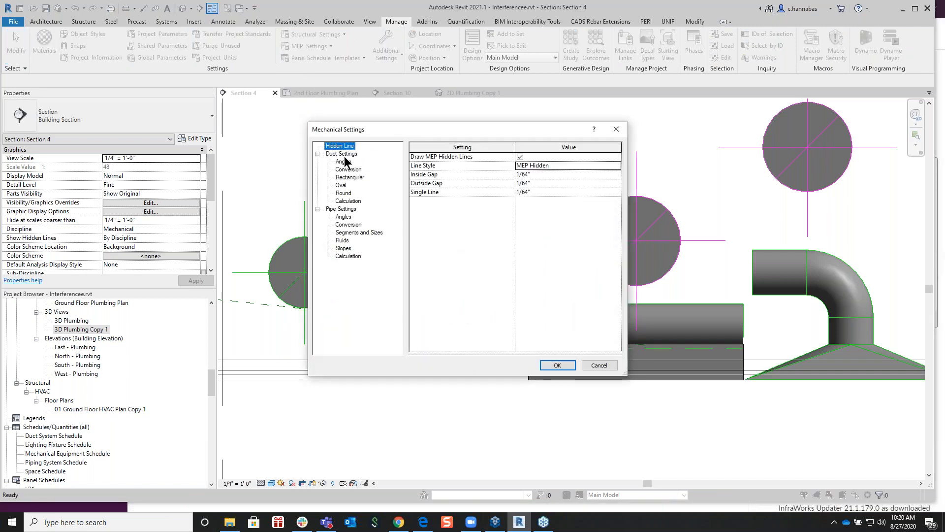
pyautogui.click(344, 162)
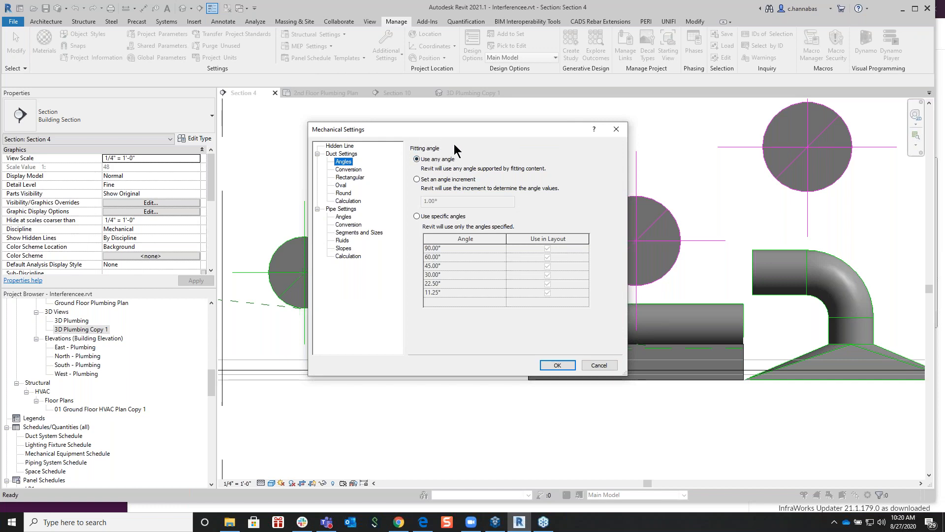
pyautogui.click(417, 179)
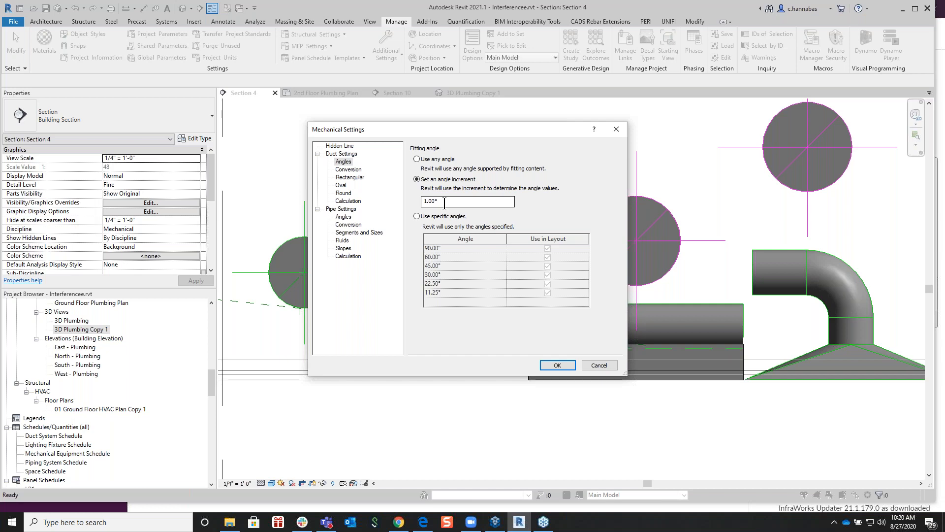
pyautogui.click(416, 216)
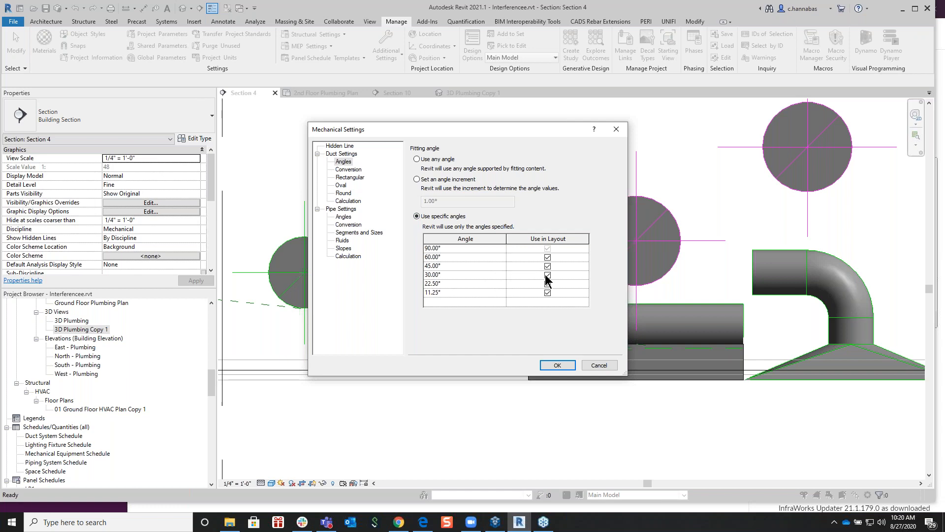
# Step: Try limiting pipe fittings to specific angles by toggling the 11.25°, 22.50°, 30°, 60° and 45° entries, and discard the settings
pyautogui.click(343, 217)
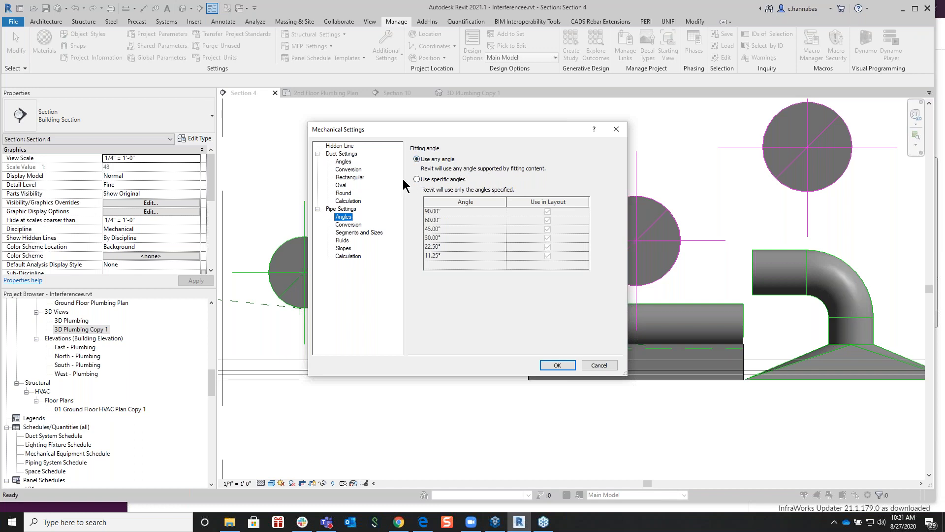
pyautogui.click(416, 180)
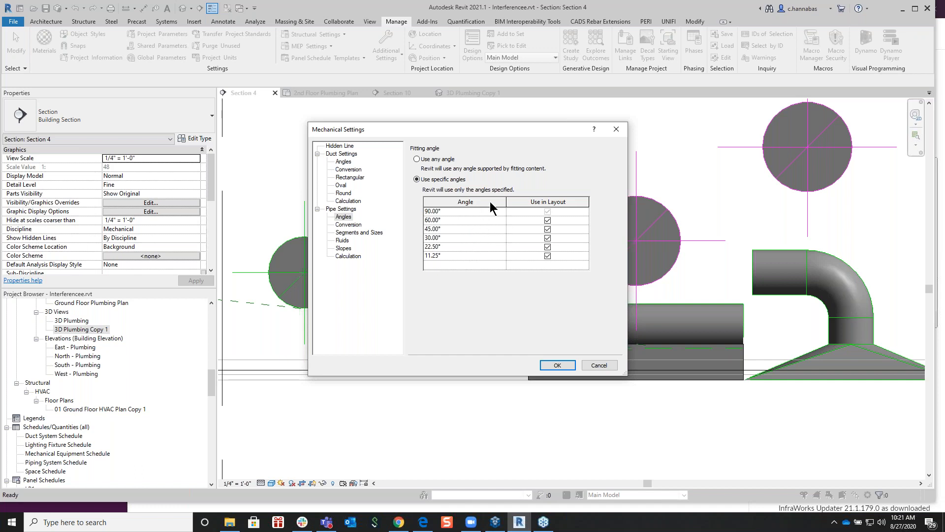
pyautogui.click(547, 255)
pyautogui.click(548, 246)
pyautogui.click(548, 238)
pyautogui.click(548, 220)
pyautogui.click(547, 228)
pyautogui.click(599, 364)
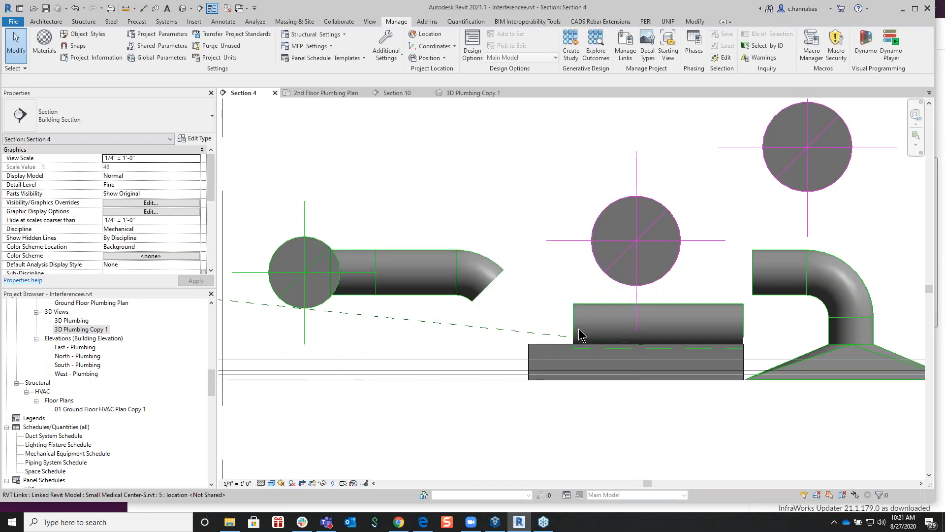
# Step: Try to draw a duct from the 45° elbow's open end to the near end of the lowered duct, and cancel it
pyautogui.click(491, 279)
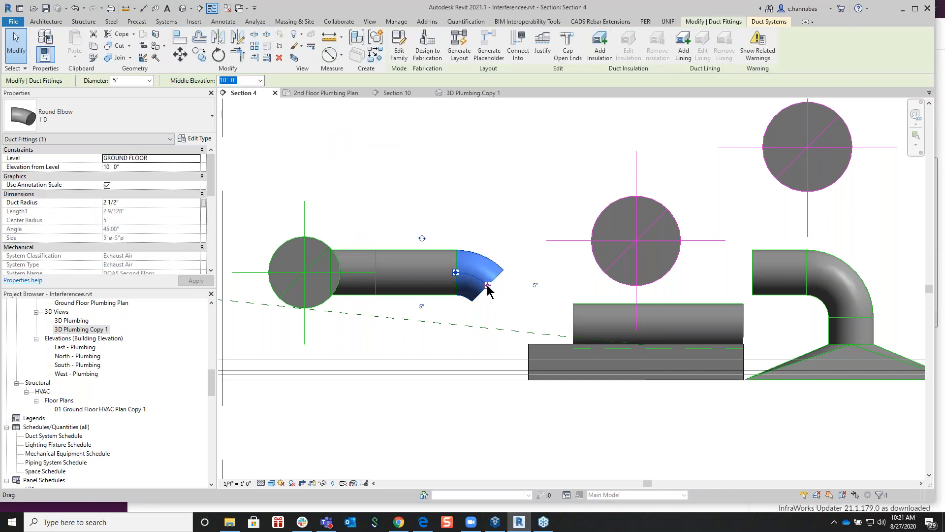
pyautogui.rightClick(487, 285)
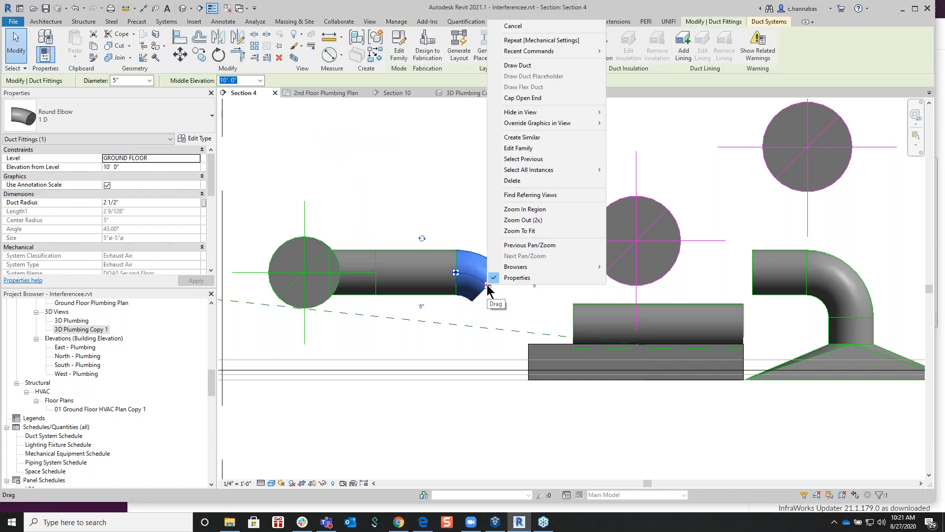
pyautogui.click(524, 66)
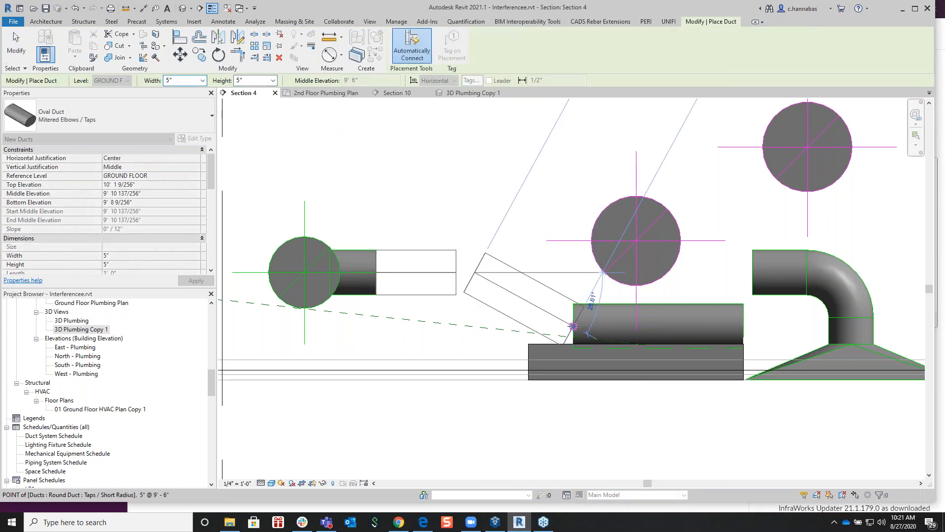
pyautogui.click(573, 326)
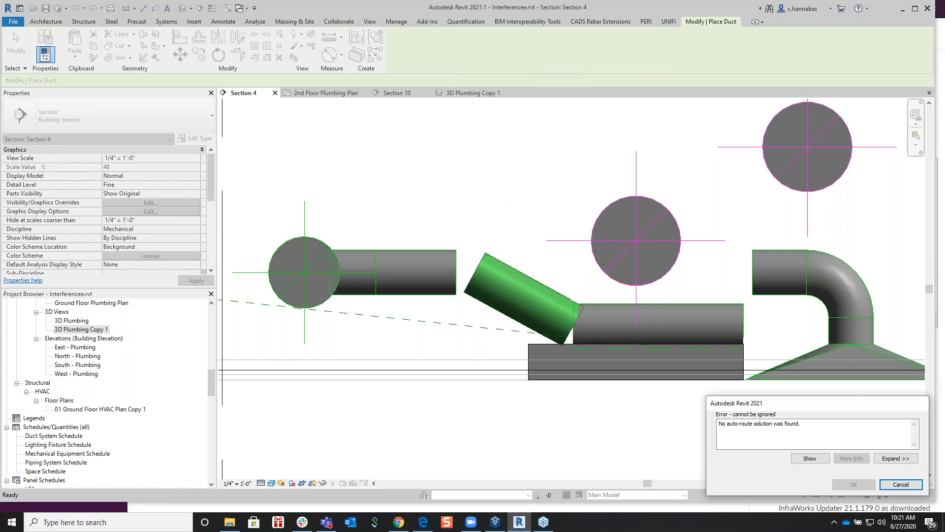
pyautogui.moveTo(779, 406); pyautogui.dragTo(610, 401)
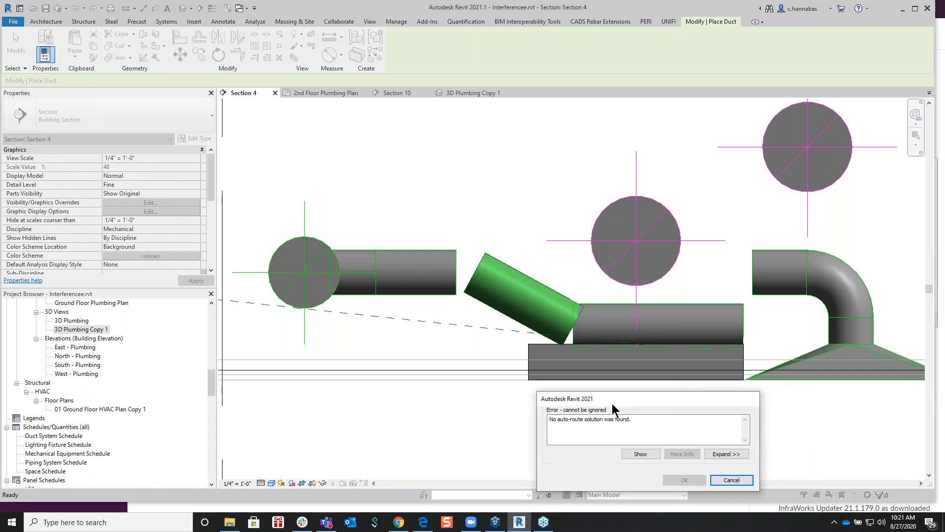
pyautogui.click(730, 480)
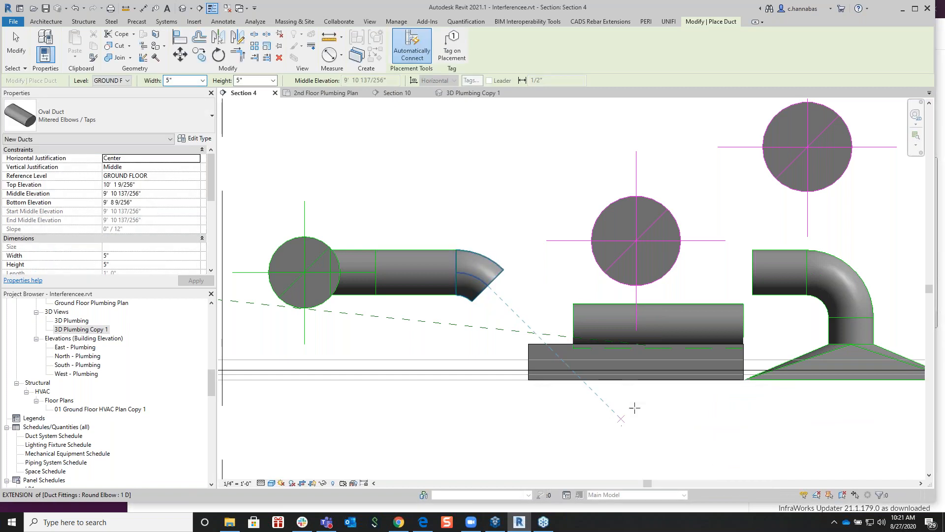
pyautogui.press('Escape')
pyautogui.press('Escape')
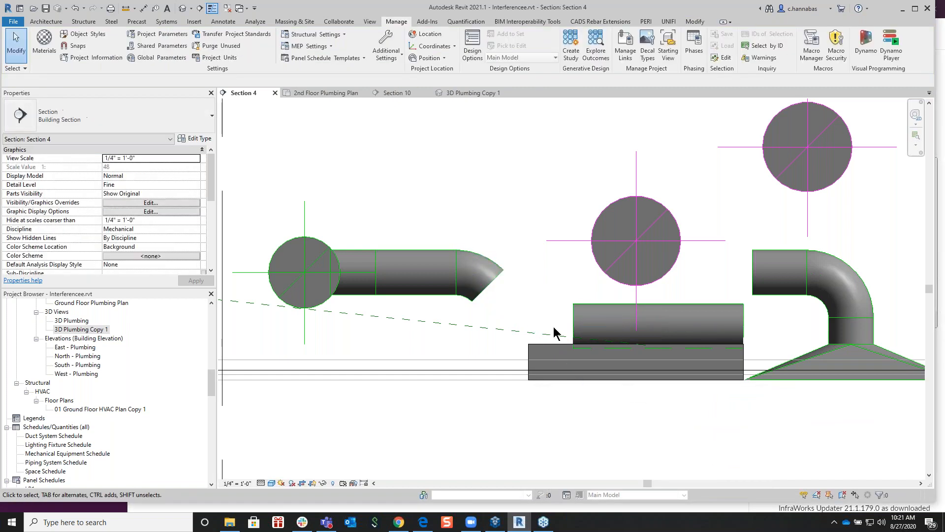
# Step: Shorten the lowered duct to about 1'-2" by pulling back its end nearest the elbow
pyautogui.click(580, 321)
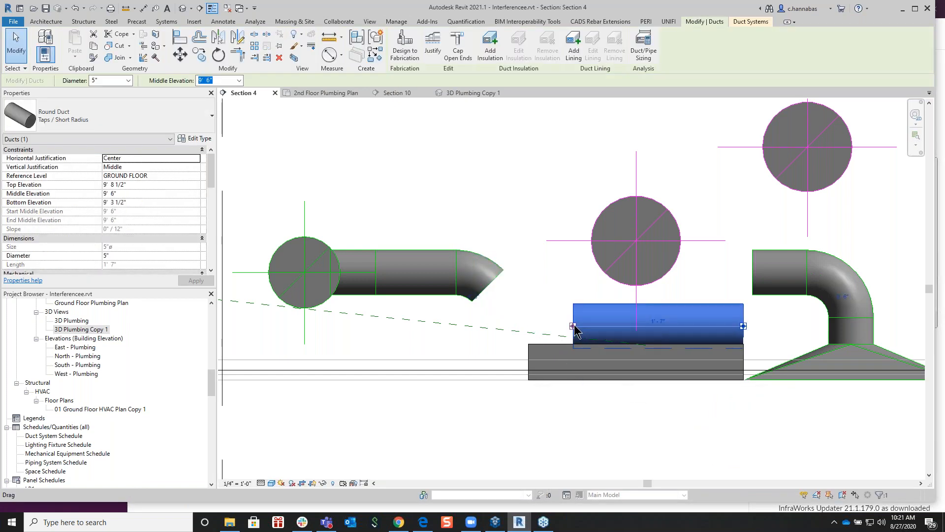
pyautogui.moveTo(580, 323); pyautogui.dragTo(617, 326)
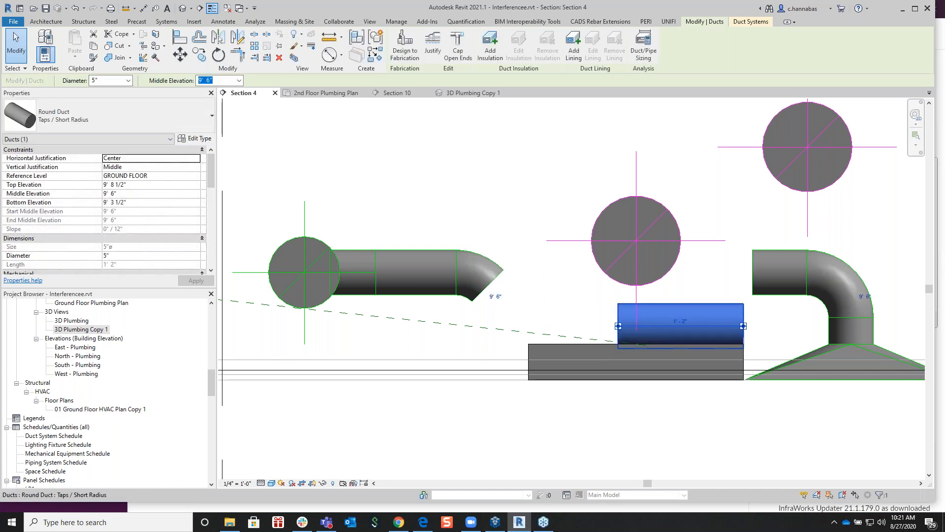
# Step: Try to draw a connecting duct from the shortened lowered duct's open end back to the elbow, and cancel it
pyautogui.rightClick(618, 334)
pyautogui.click(655, 105)
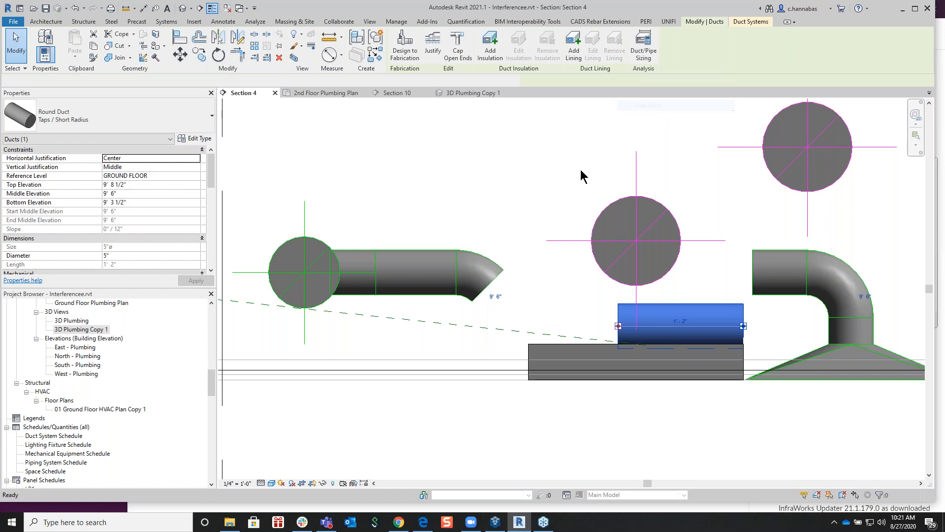
pyautogui.click(491, 288)
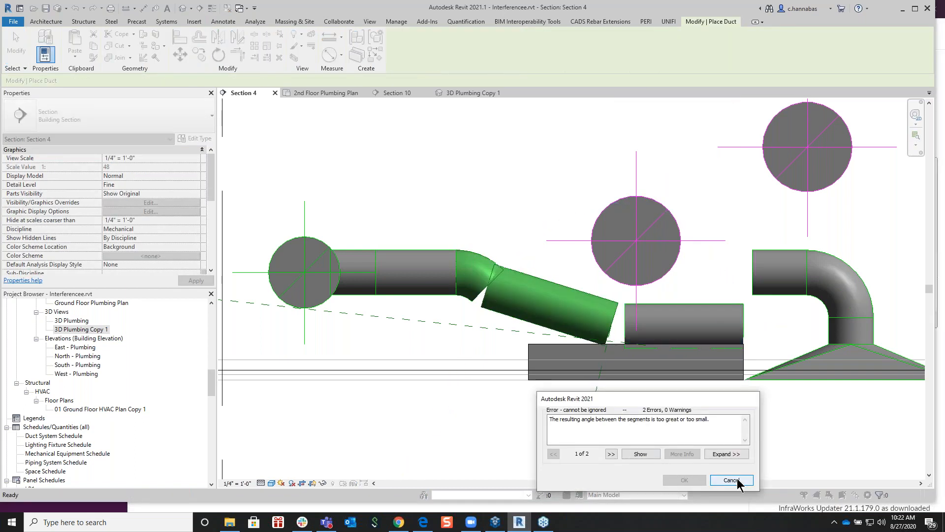
pyautogui.click(731, 480)
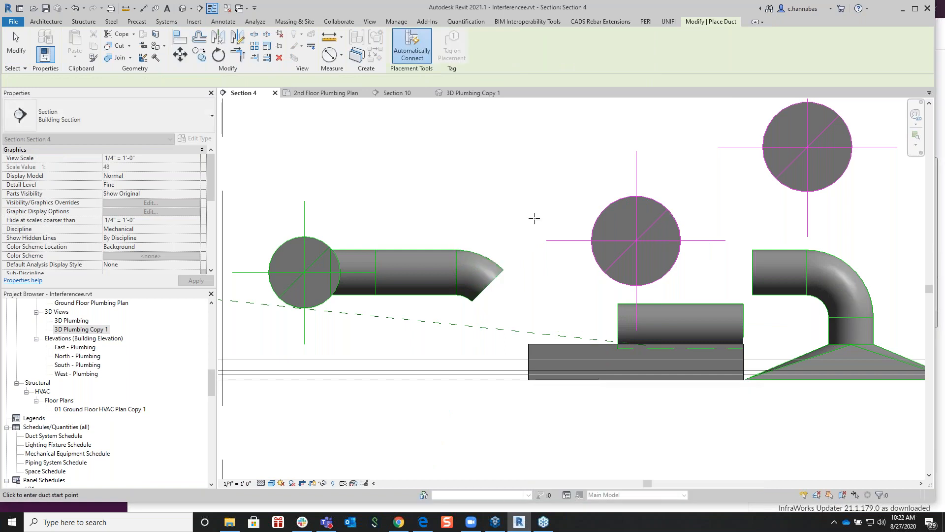
pyautogui.press('Escape')
pyautogui.press('Escape')
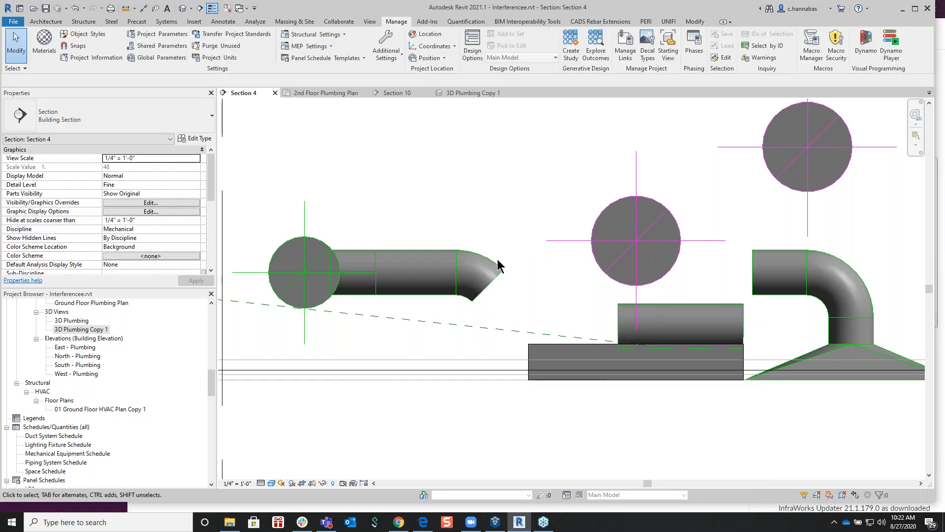
# Step: Move the 45° elbow 3" horizontally toward the round main duct
pyautogui.click(493, 272)
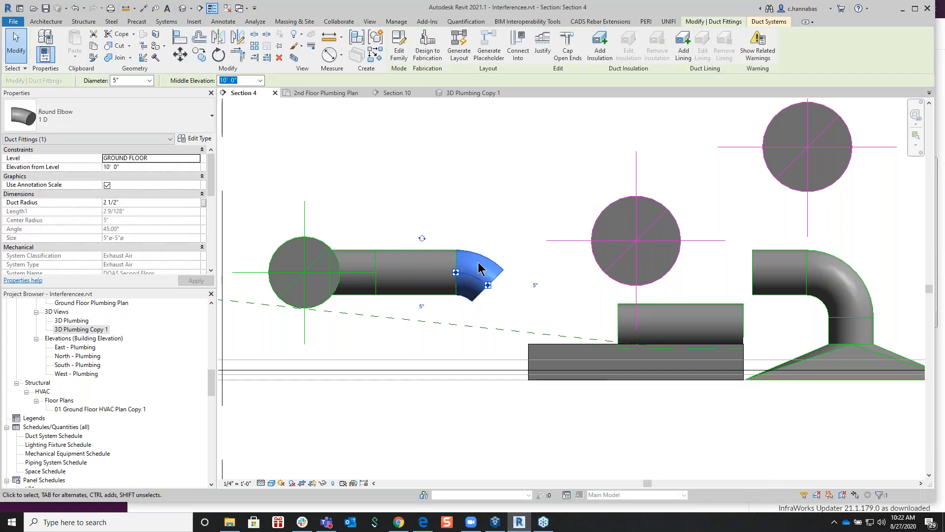
pyautogui.press('Escape')
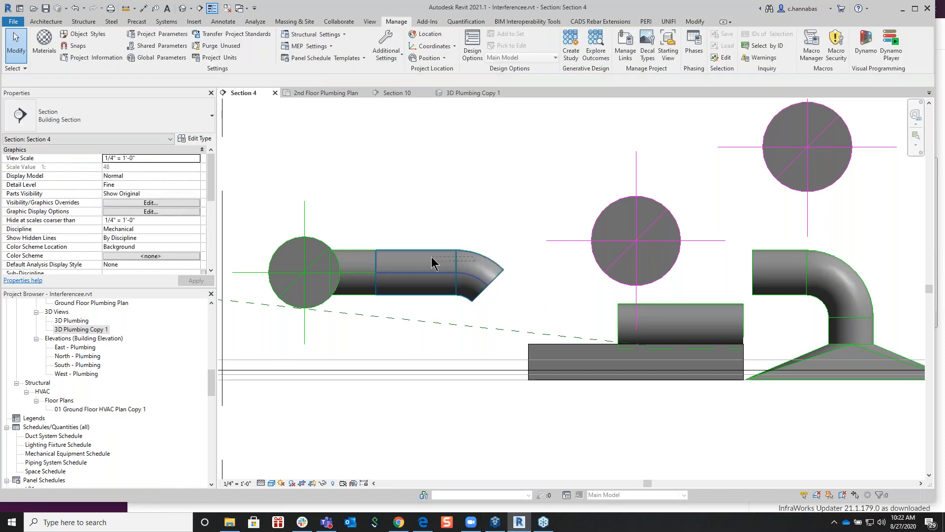
pyautogui.click(498, 259)
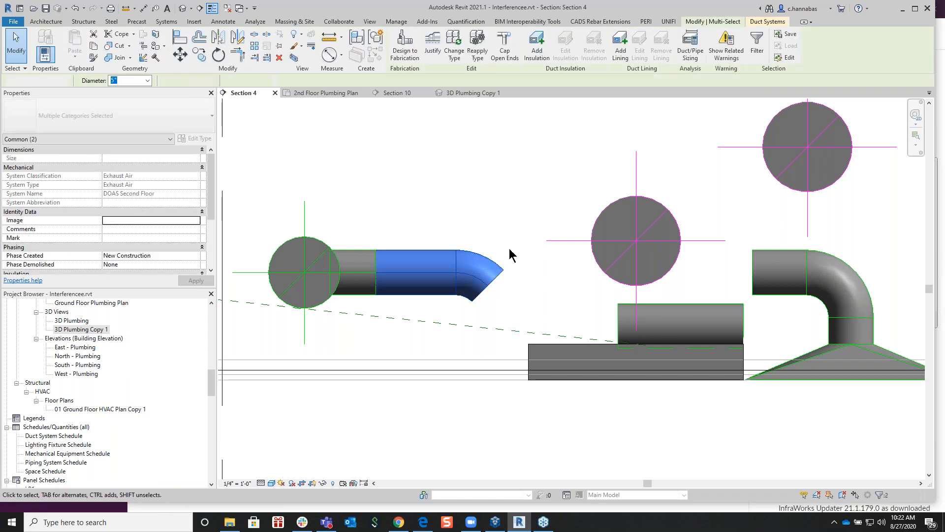
pyautogui.press('Escape')
pyautogui.click(490, 276)
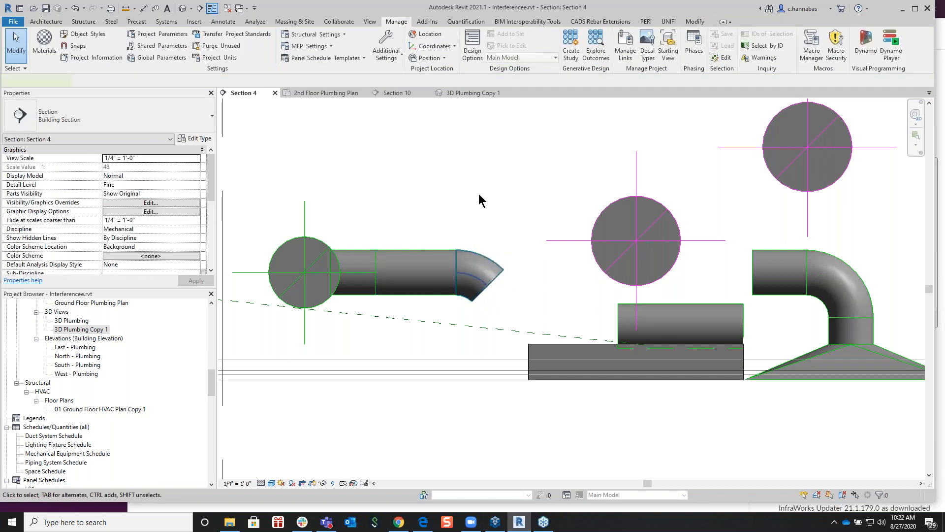
pyautogui.click(180, 54)
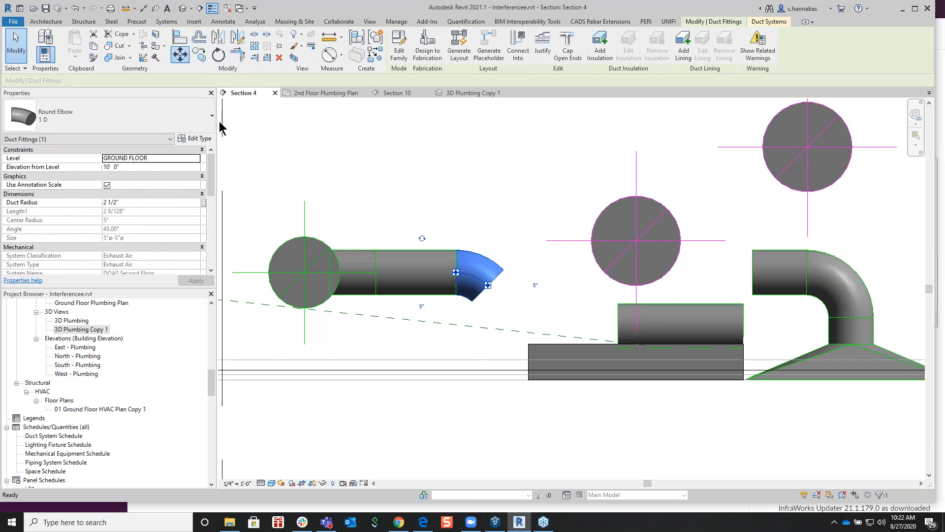
pyautogui.click(468, 274)
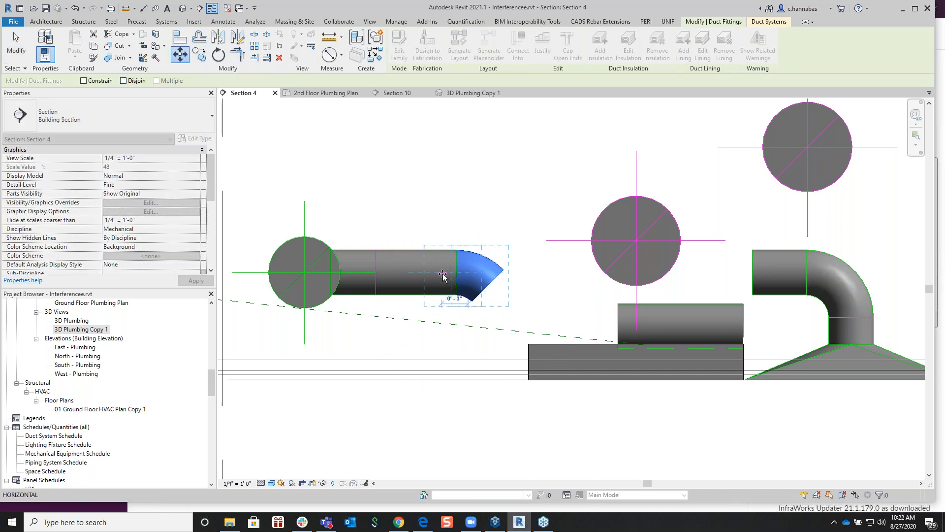
pyautogui.click(455, 274)
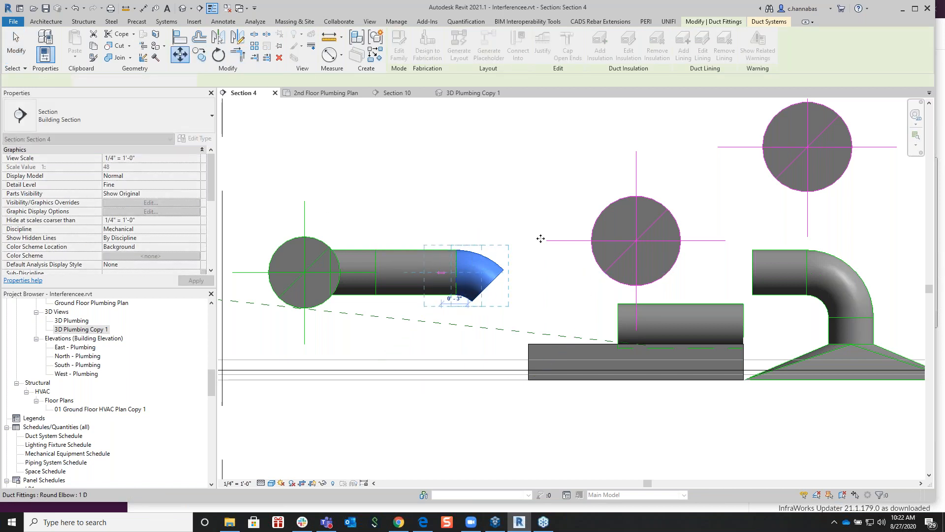
pyautogui.click(518, 214)
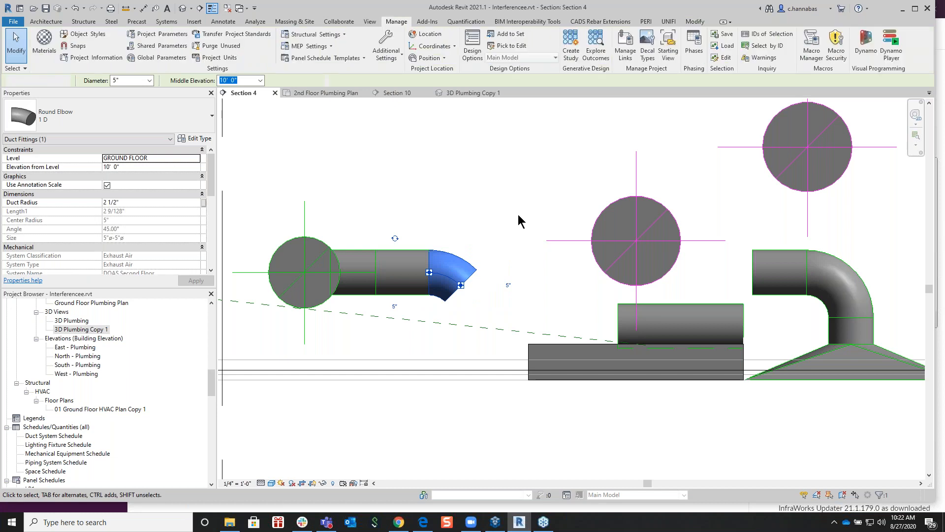
# Step: Draw a 5" round duct from the elbow's open end to the near end of the lowered duct, and end the duct command
pyautogui.click(465, 289)
pyautogui.rightClick(461, 287)
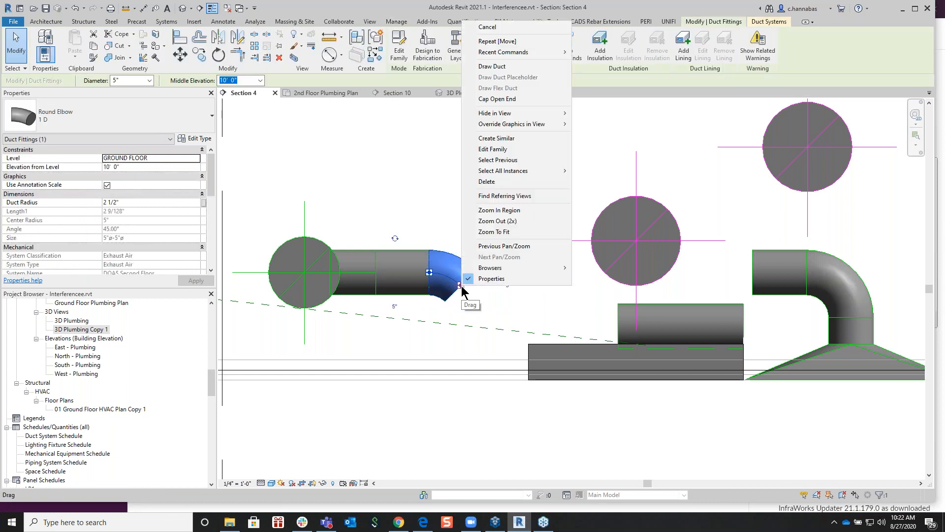
pyautogui.click(492, 69)
pyautogui.click(618, 326)
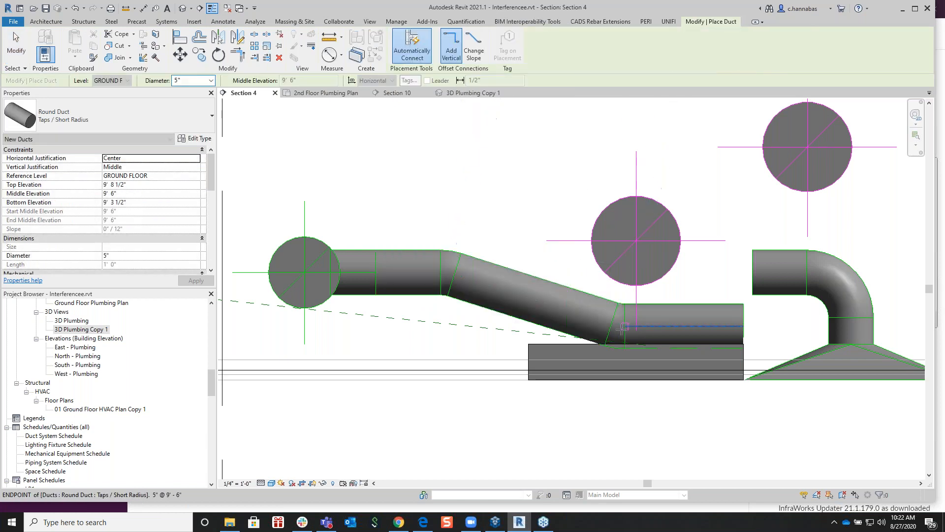
pyautogui.moveTo(536, 185); pyautogui.dragTo(428, 155, button='middle')
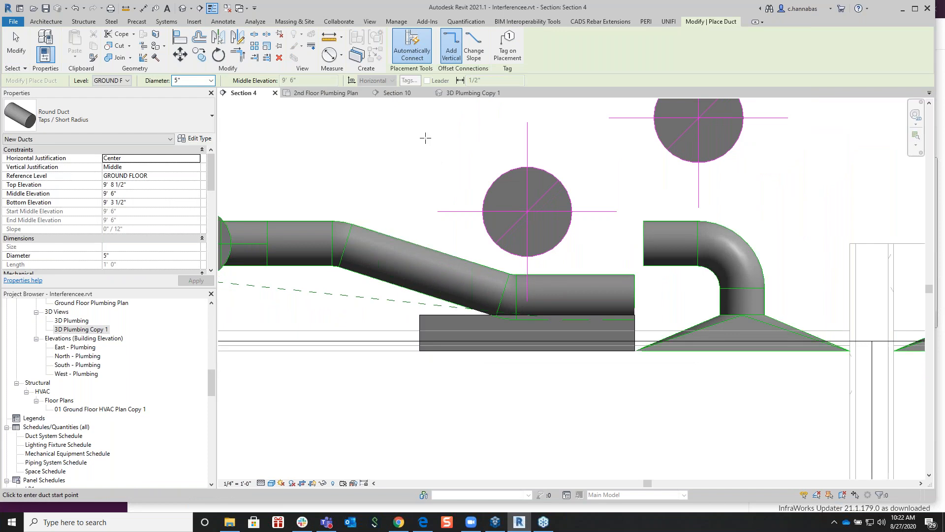
pyautogui.rightClick(426, 138)
pyautogui.click(454, 145)
pyautogui.rightClick(454, 143)
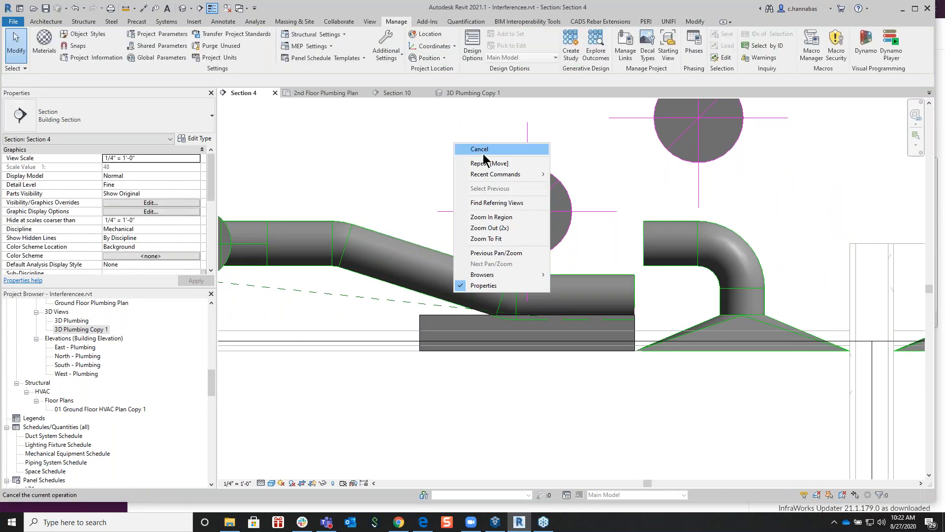
pyautogui.click(480, 149)
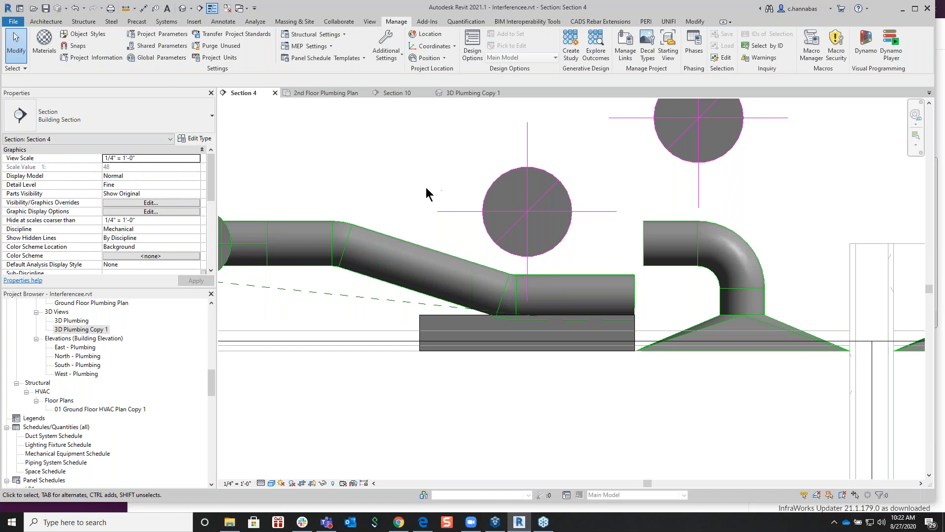
# Step: Move the lowered duct and its attached elbow horizontally toward the round main duct
pyautogui.moveTo(452, 246); pyautogui.dragTo(653, 347)
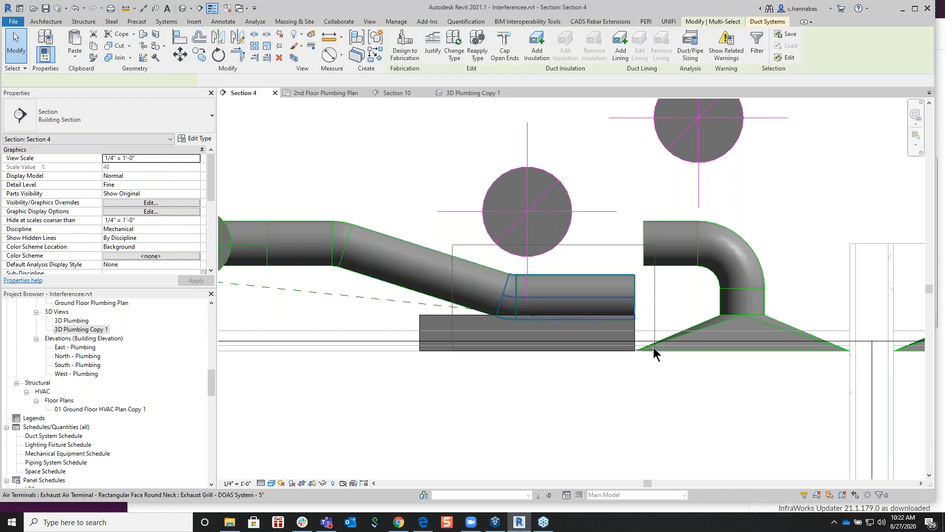
pyautogui.click(186, 55)
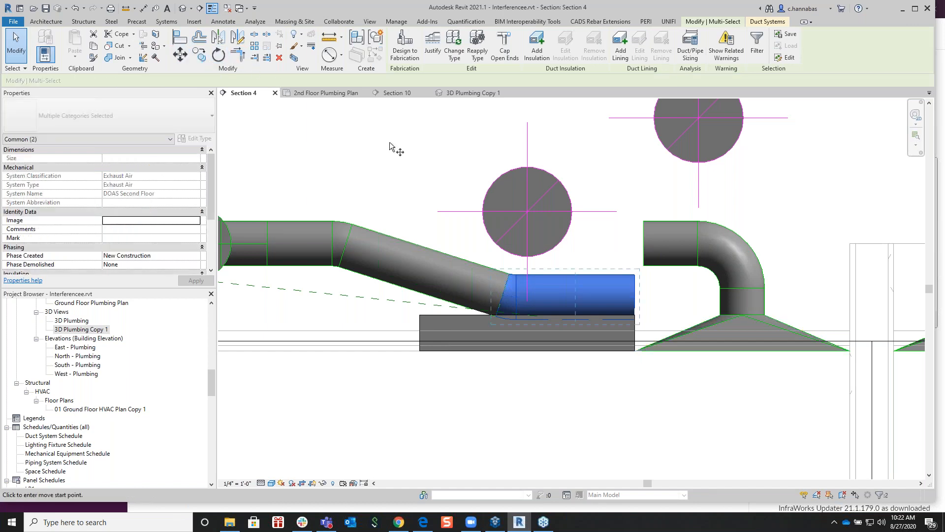
pyautogui.click(571, 235)
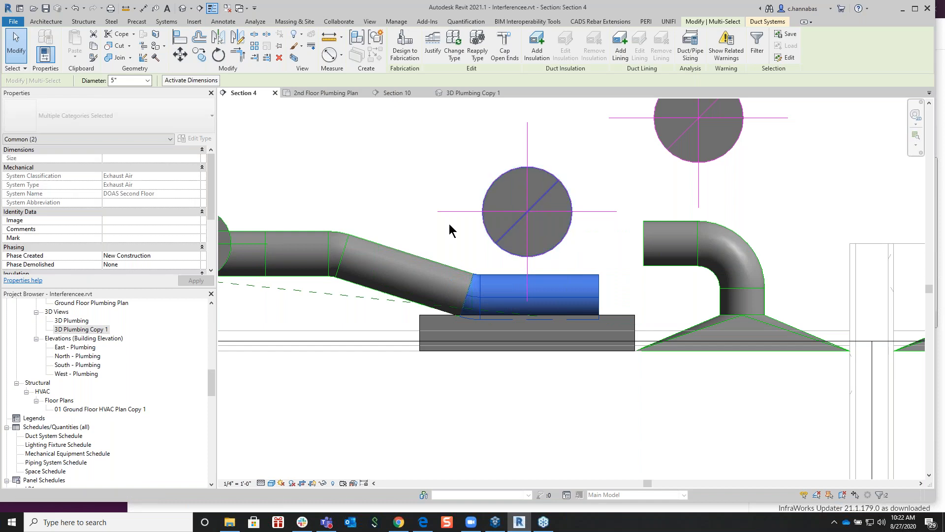
pyautogui.click(339, 194)
# Step: Mirror a copy of the sloped duct and its two elbows about a vertical axis near the middle of the lowered duct
pyautogui.moveTo(304, 196); pyautogui.dragTo(485, 327)
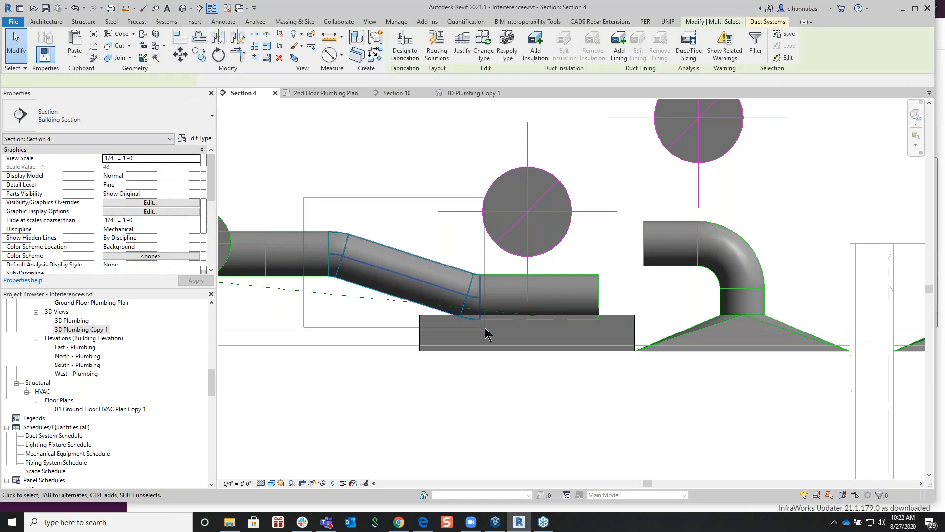
pyautogui.click(238, 37)
pyautogui.click(541, 276)
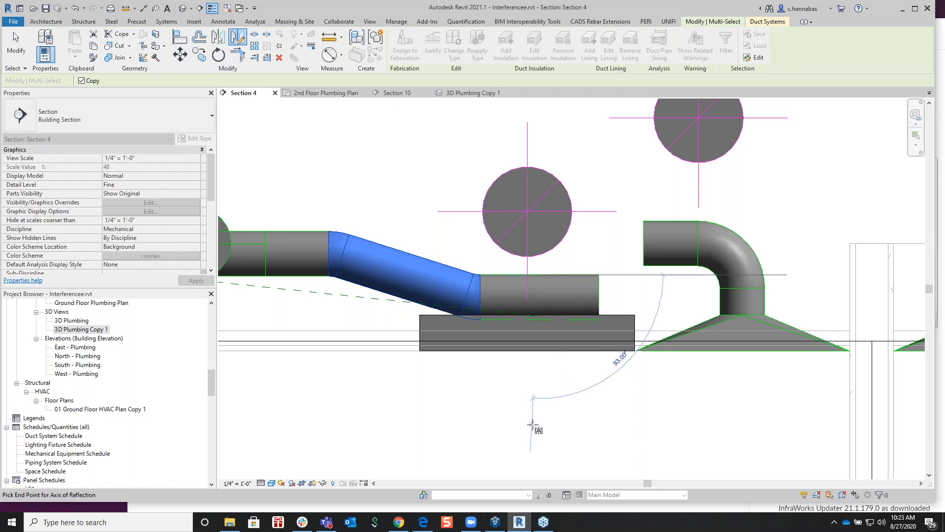
pyautogui.click(538, 432)
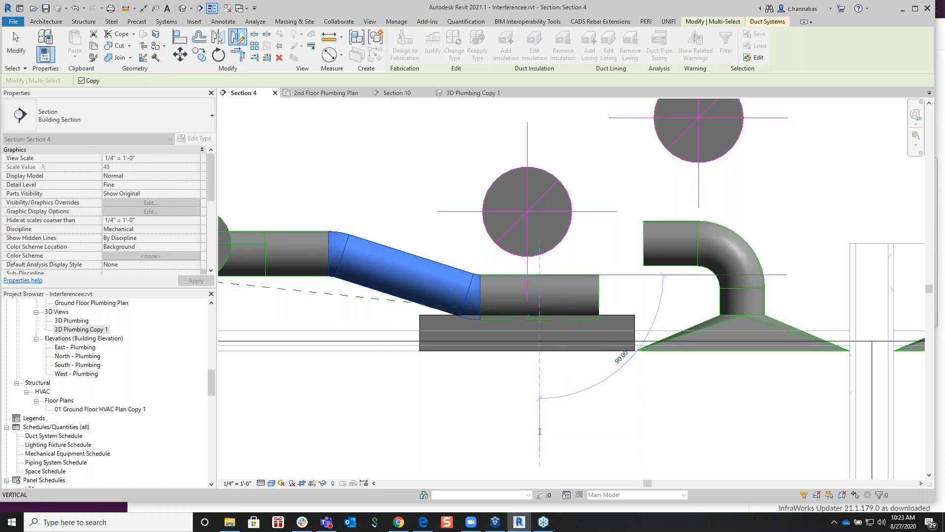
pyautogui.click(745, 389)
# Step: Shorten the mirrored sloped duct to about 6 1/4" and delete the loose mirrored elbow overlapping the air terminal's bend
pyautogui.scroll(-3, 734, 381)
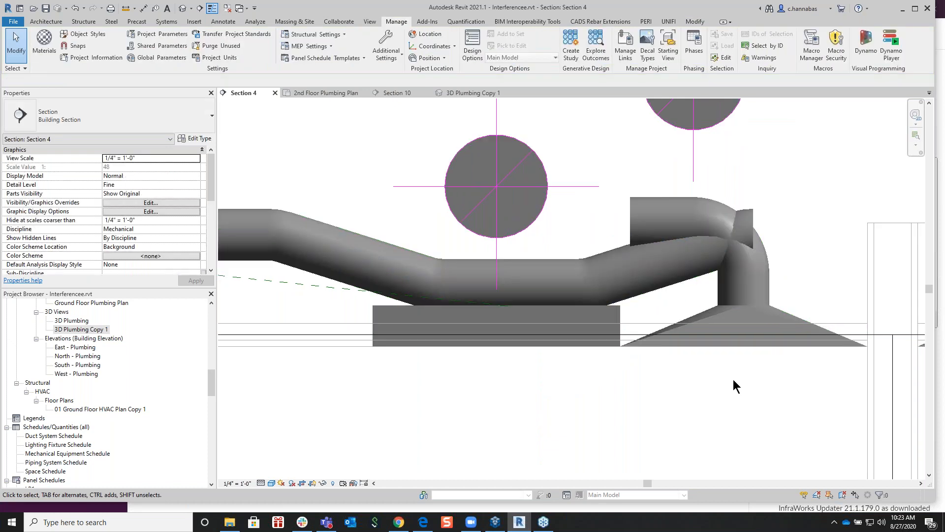
pyautogui.moveTo(737, 386); pyautogui.dragTo(658, 418, button='middle')
pyautogui.scroll(4, 651, 398)
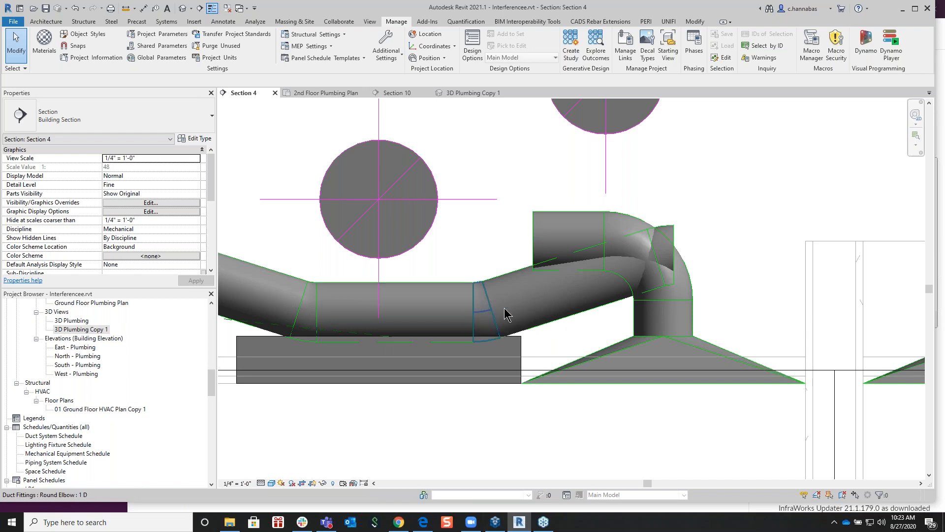
pyautogui.click(511, 278)
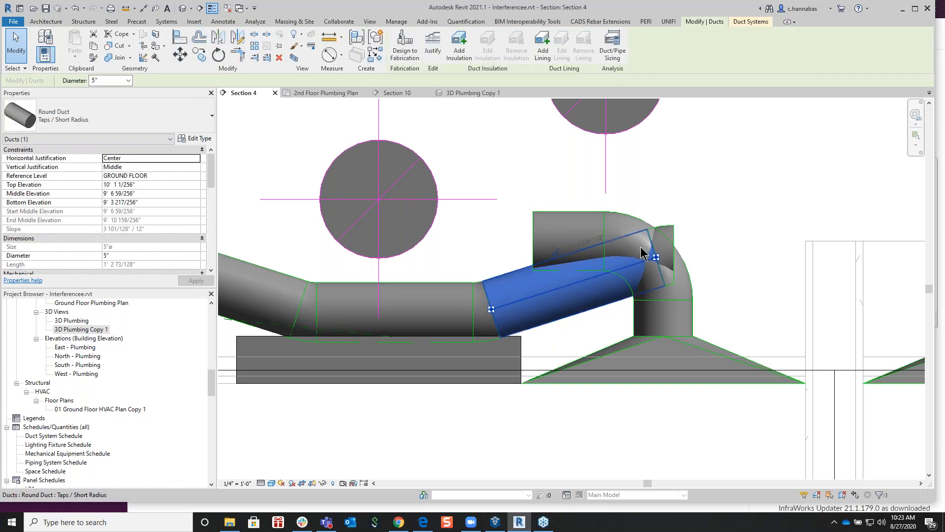
pyautogui.moveTo(656, 261); pyautogui.dragTo(565, 289)
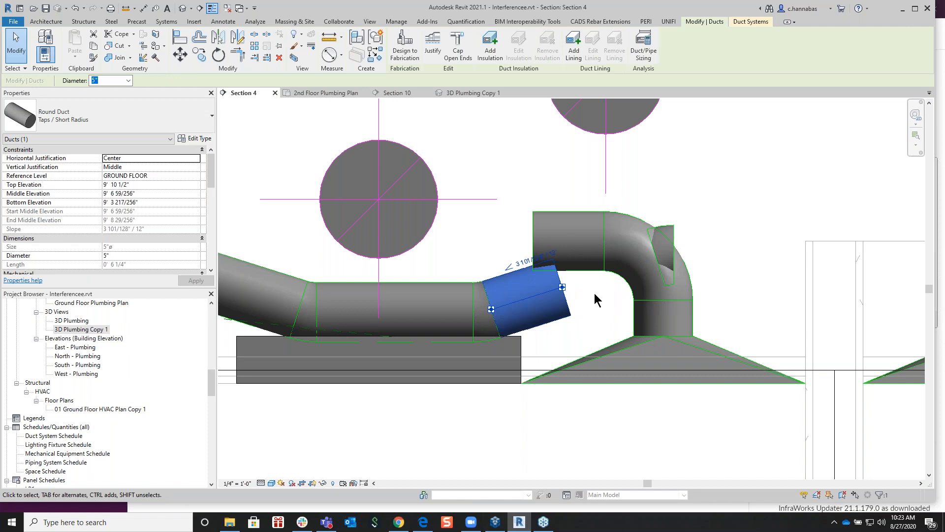
pyautogui.click(595, 294)
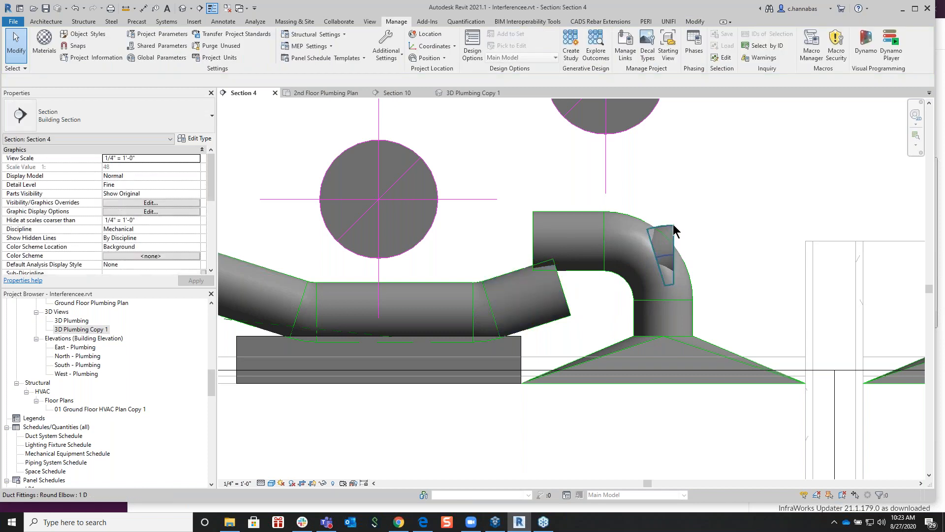
pyautogui.click(708, 221)
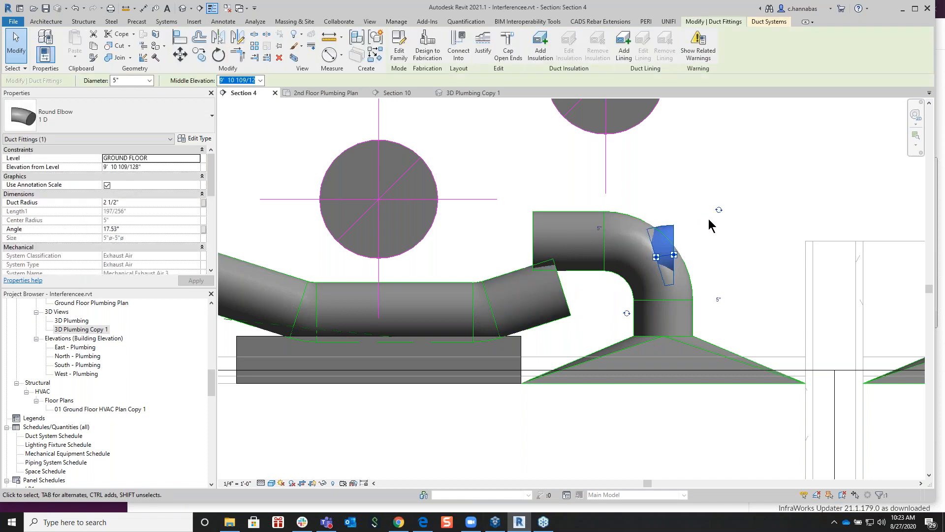
pyautogui.press('Escape')
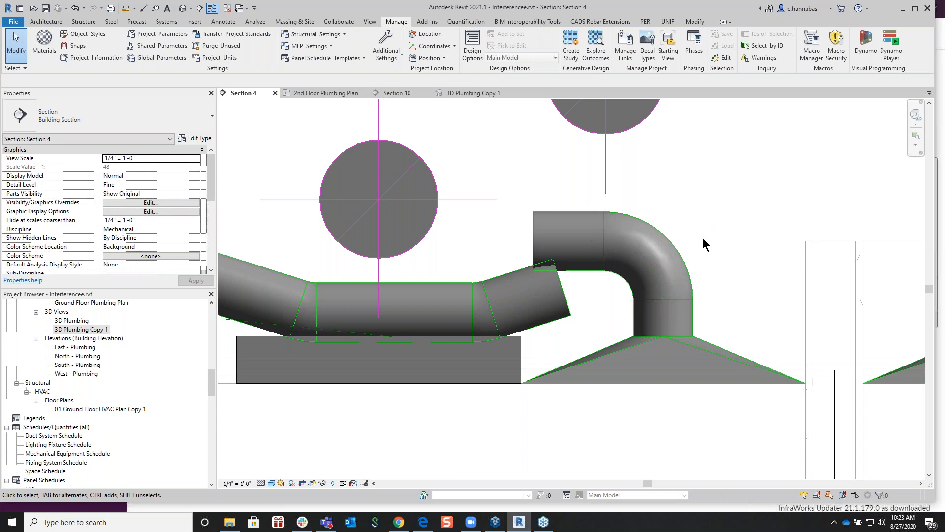
# Step: Shorten the lowered horizontal duct under the crossing duct and move the mirrored elbow with its sloped duct onto the shortened end
pyautogui.click(482, 237)
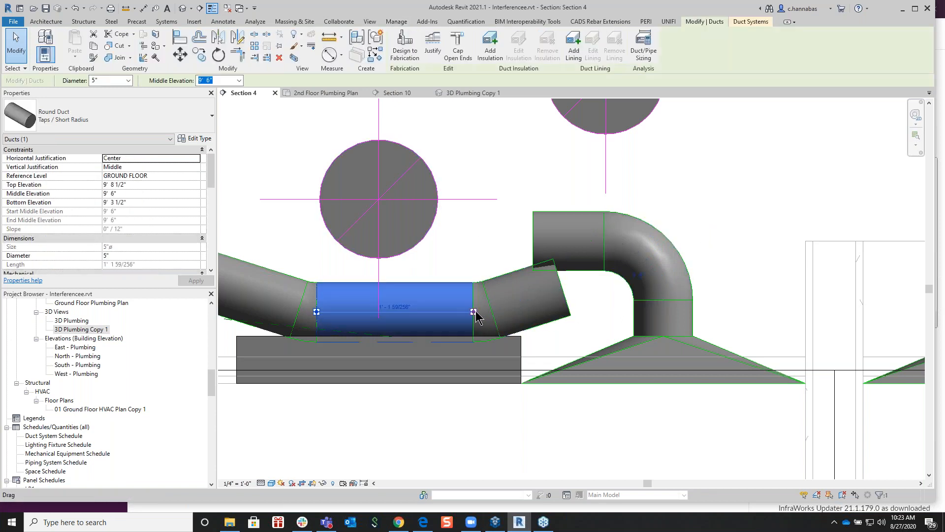
pyautogui.moveTo(473, 312); pyautogui.dragTo(593, 351)
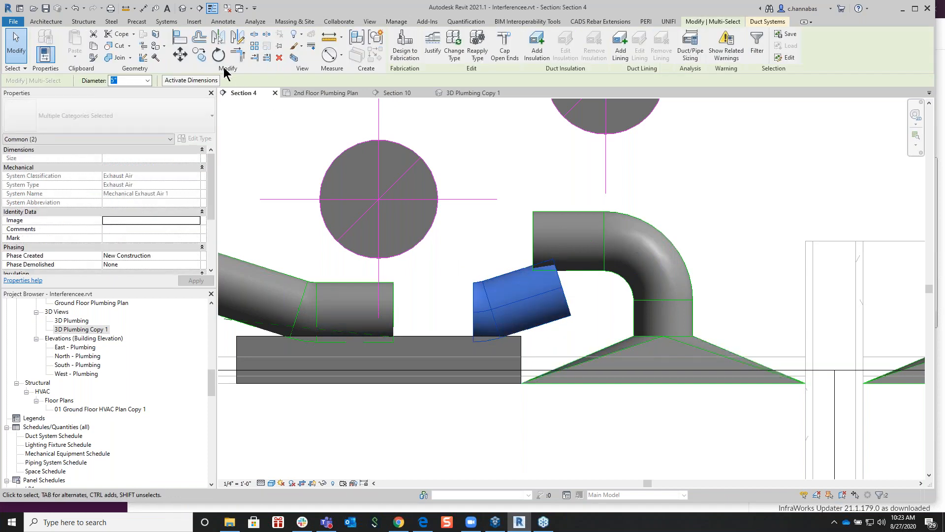
pyautogui.click(181, 55)
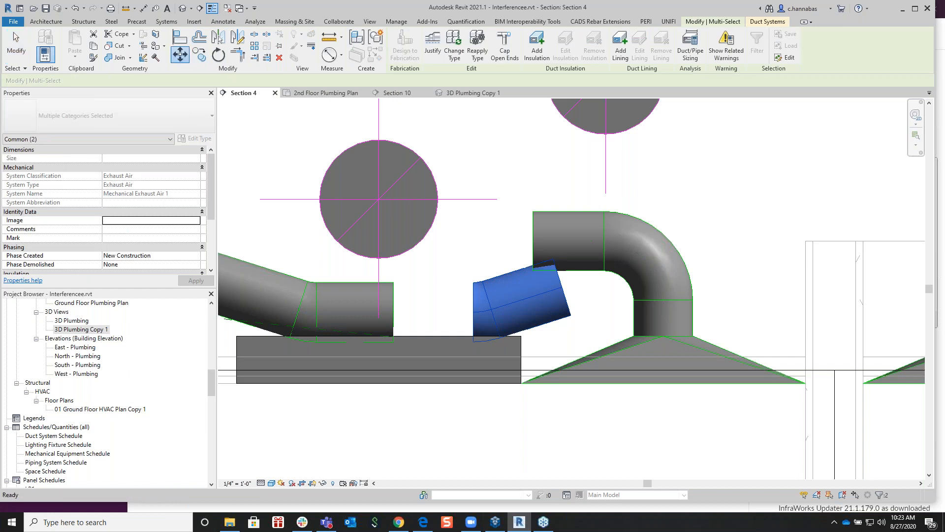
pyautogui.click(474, 312)
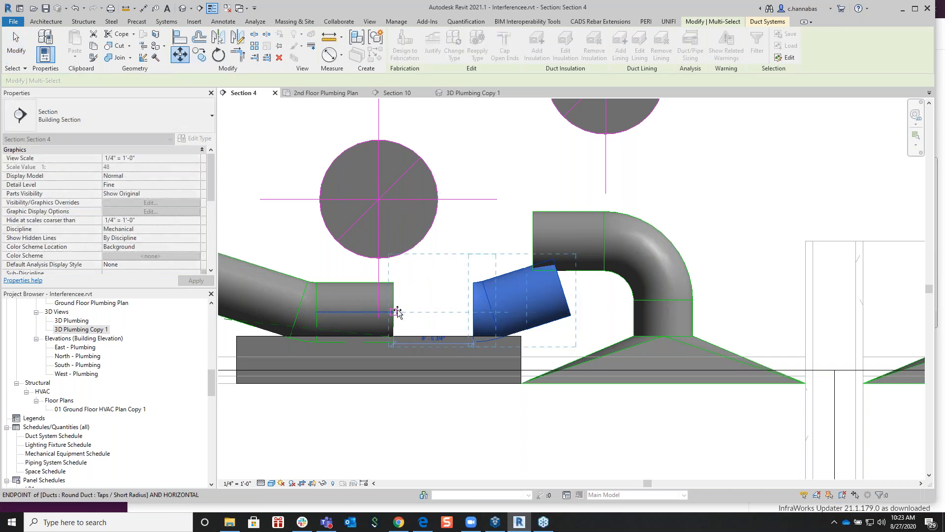
pyautogui.click(394, 311)
# Step: Shorten the horizontal stub on the air terminal's elbow and draw a 5" round duct from the sloped duct's open end to it
pyautogui.click(539, 237)
pyautogui.moveTo(536, 240); pyautogui.dragTo(584, 242)
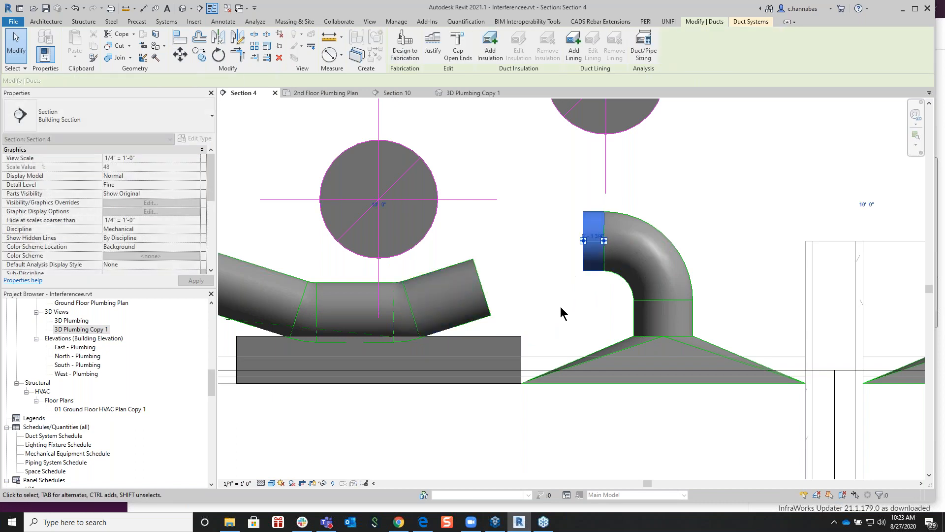
pyautogui.click(481, 291)
pyautogui.rightClick(482, 291)
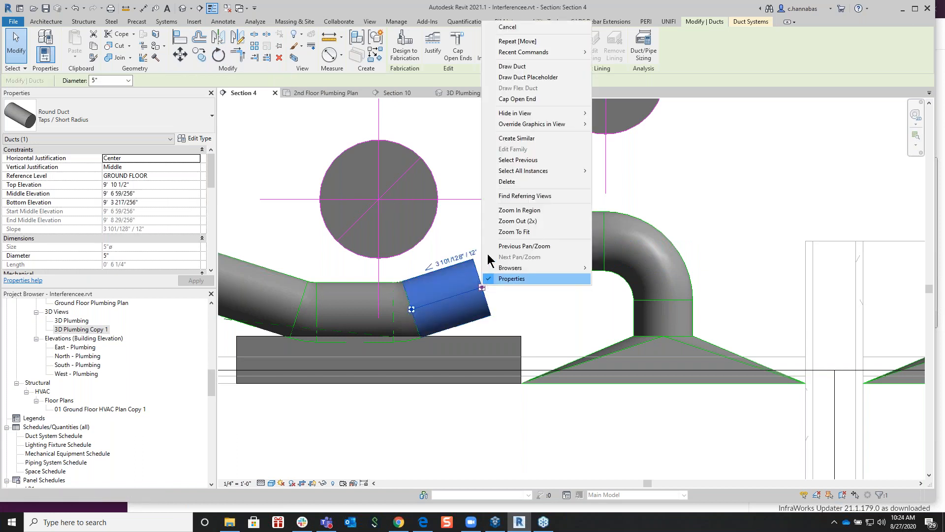
pyautogui.click(513, 67)
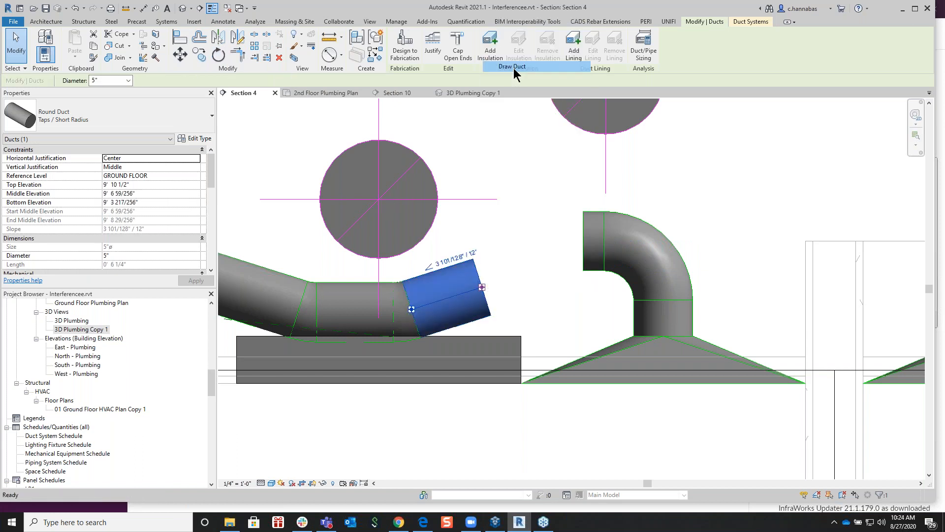
pyautogui.click(583, 240)
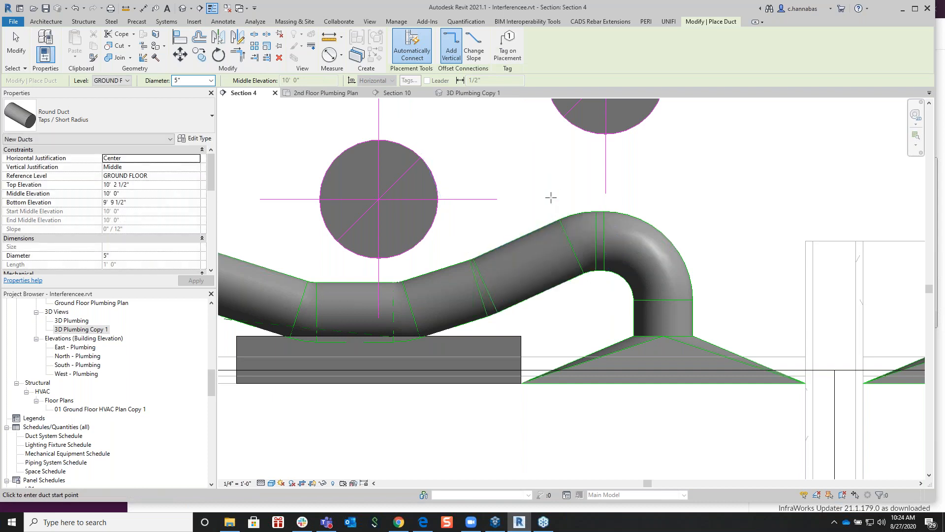
pyautogui.scroll(-2, 542, 179)
pyautogui.moveTo(515, 175); pyautogui.dragTo(650, 188, button='middle')
pyautogui.rightClick(640, 155)
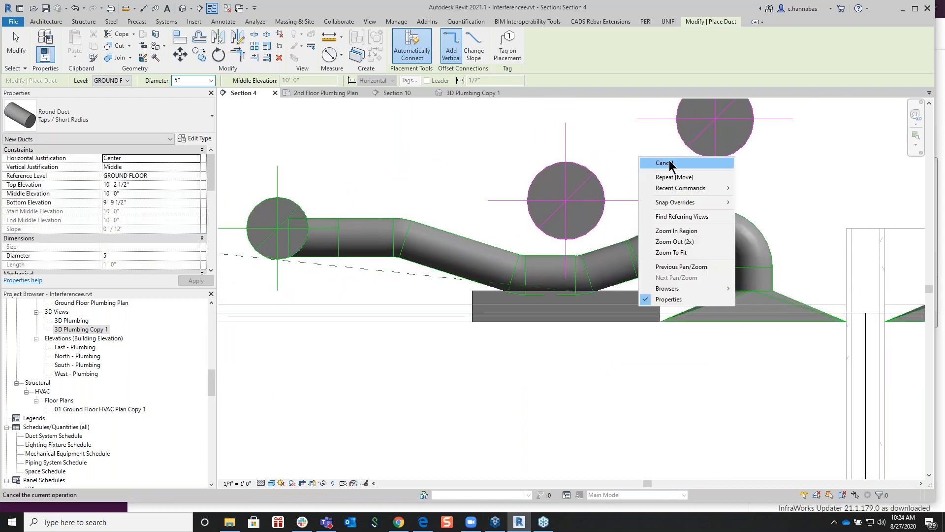
pyautogui.click(668, 163)
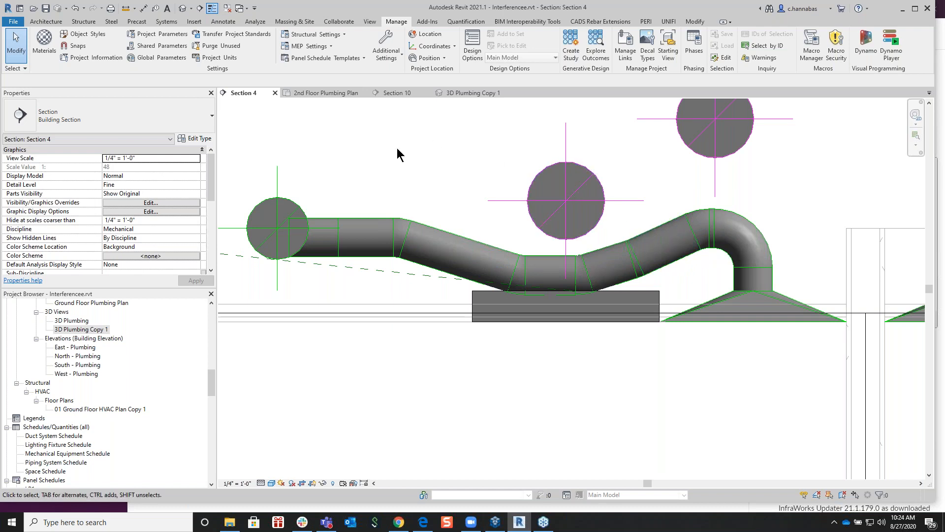
# Step: Open the 2nd Floor Plumbing Plan and examine the pipe runs and equipment around the MECH 71 room
pyautogui.click(333, 92)
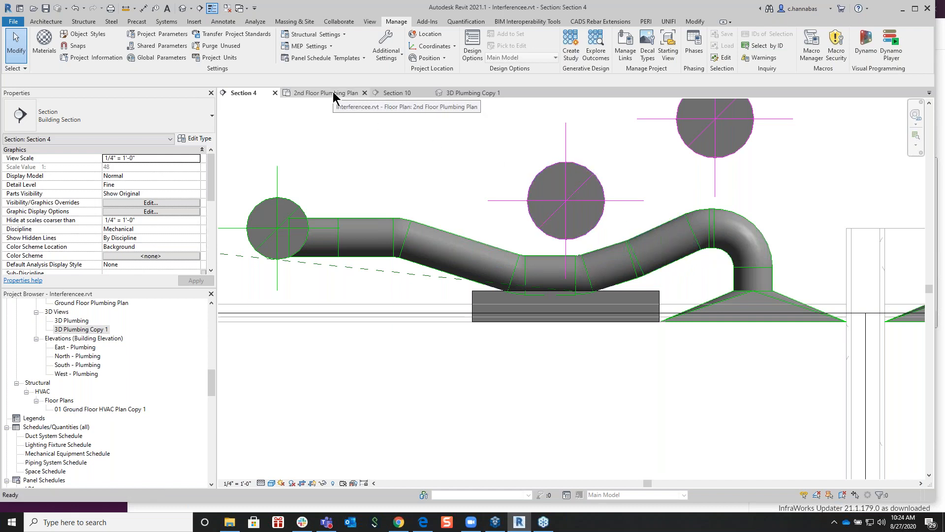
pyautogui.scroll(-5, 472, 211)
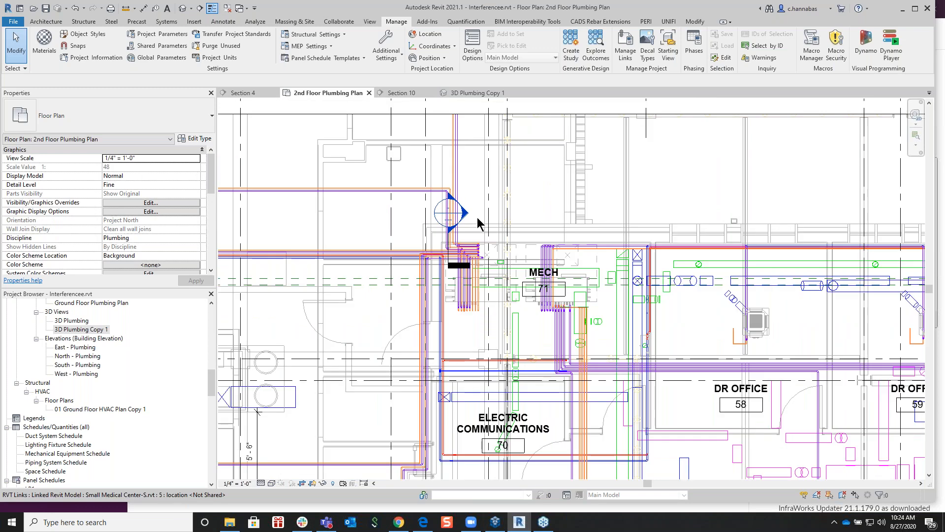
pyautogui.moveTo(481, 284)
pyautogui.mouseDown(button='middle')
pyautogui.moveTo(541, 282)
pyautogui.moveTo(608, 168)
pyautogui.mouseUp(button='middle')
pyautogui.moveTo(586, 215); pyautogui.dragTo(580, 114, button='middle')
pyautogui.moveTo(597, 152)
pyautogui.mouseDown(button='middle')
pyautogui.moveTo(559, 291)
pyautogui.moveTo(564, 405)
pyautogui.mouseUp(button='middle')
pyautogui.moveTo(566, 276); pyautogui.dragTo(576, 398, button='middle')
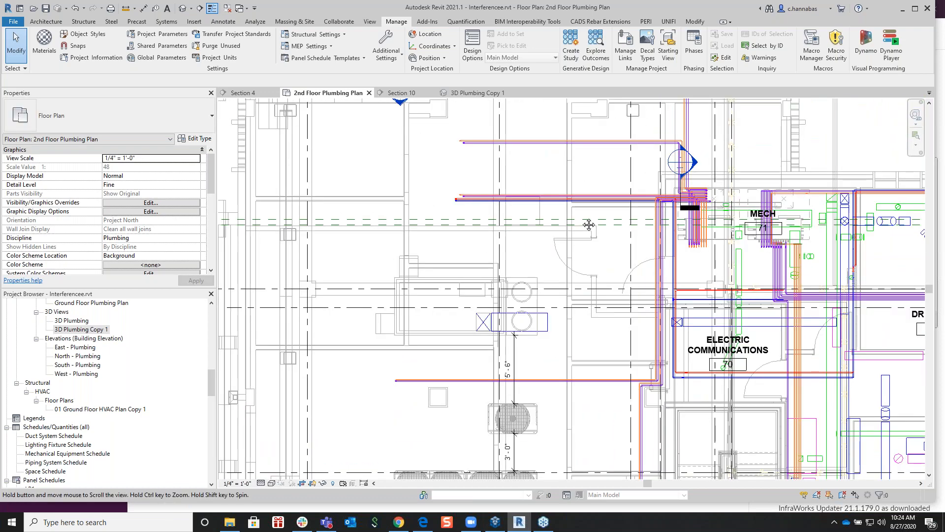
pyautogui.moveTo(635, 178); pyautogui.dragTo(649, 300, button='middle')
pyautogui.scroll(6, 697, 332)
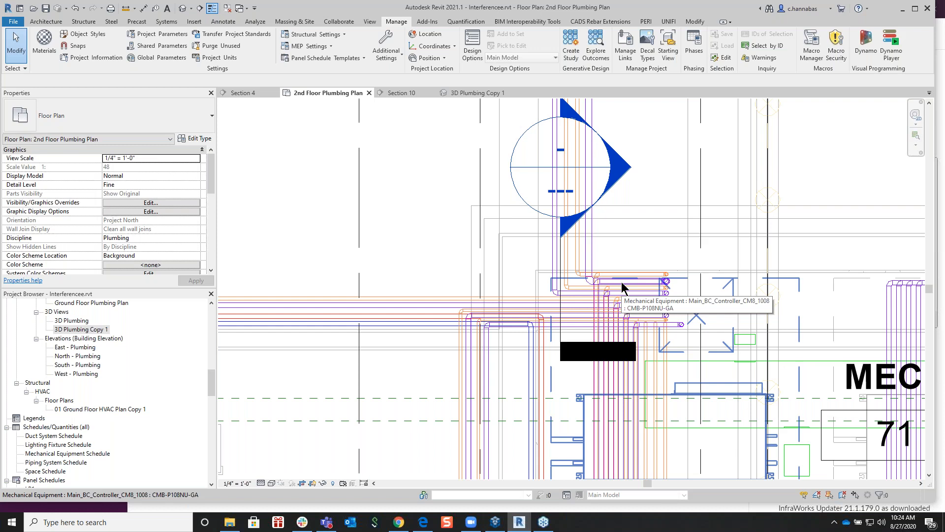
pyautogui.scroll(-2, 622, 287)
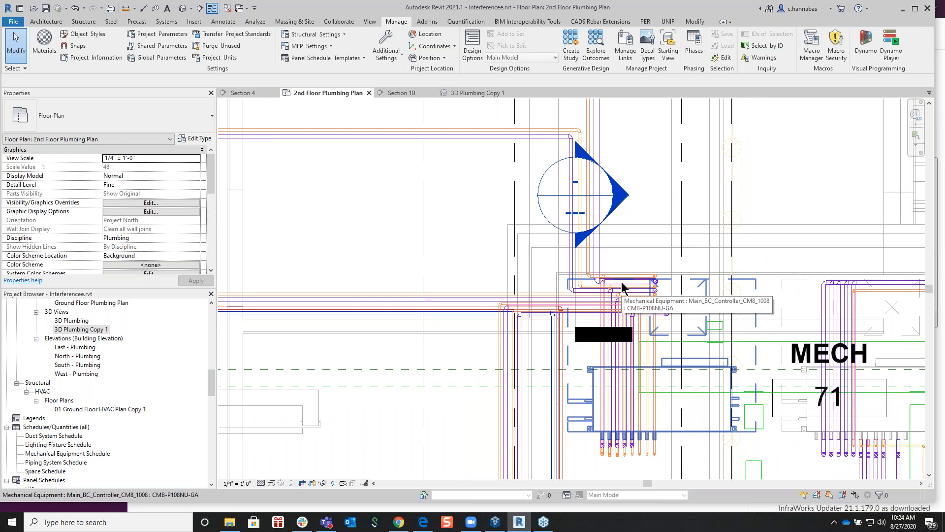
# Step: Draw a 3" copper pipe run of three connected horizontal segments at 10' 3" middle elevation below the building, the last about 3' long
pyautogui.keyDown('ctrl'); pyautogui.scroll(-12, 565, 389); pyautogui.keyUp('ctrl')
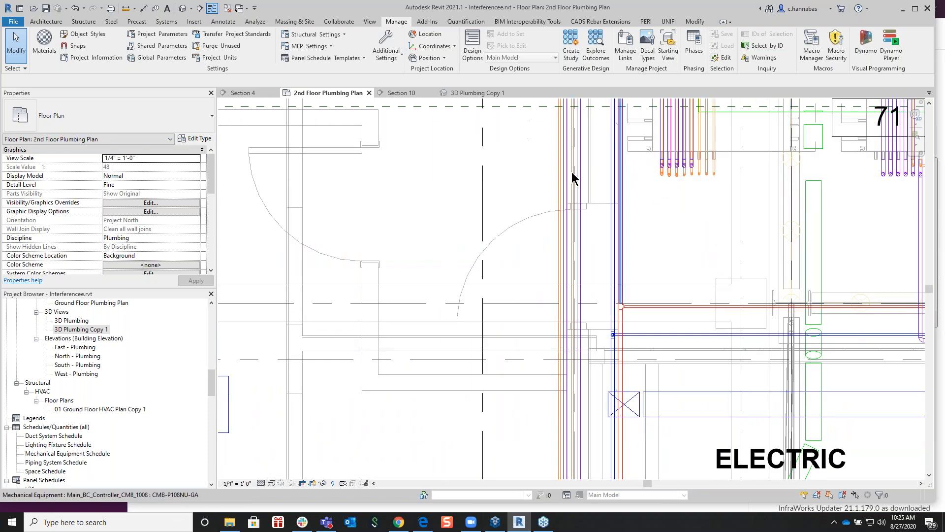
pyautogui.keyDown('ctrl'); pyautogui.scroll(-6, 455, 365); pyautogui.keyUp('ctrl')
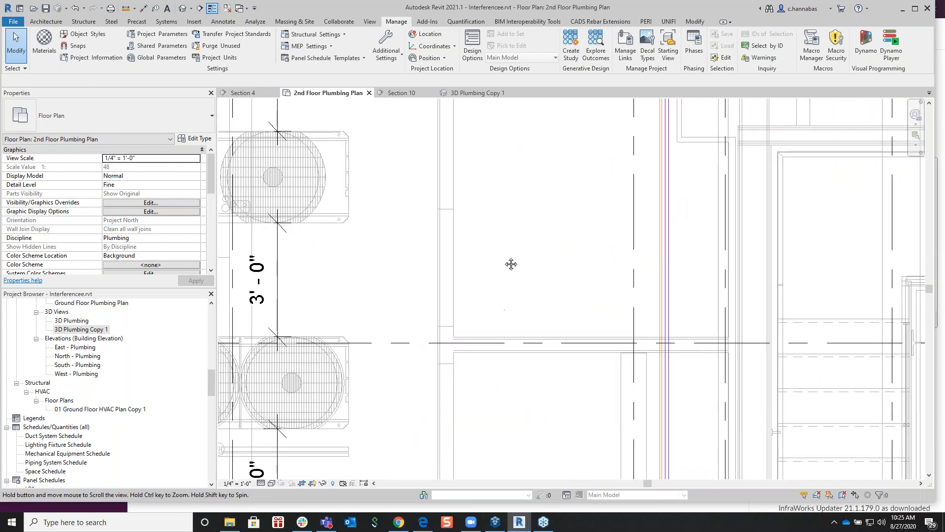
pyautogui.scroll(-2, 510, 261)
pyautogui.moveTo(498, 332); pyautogui.dragTo(683, 87, button='middle')
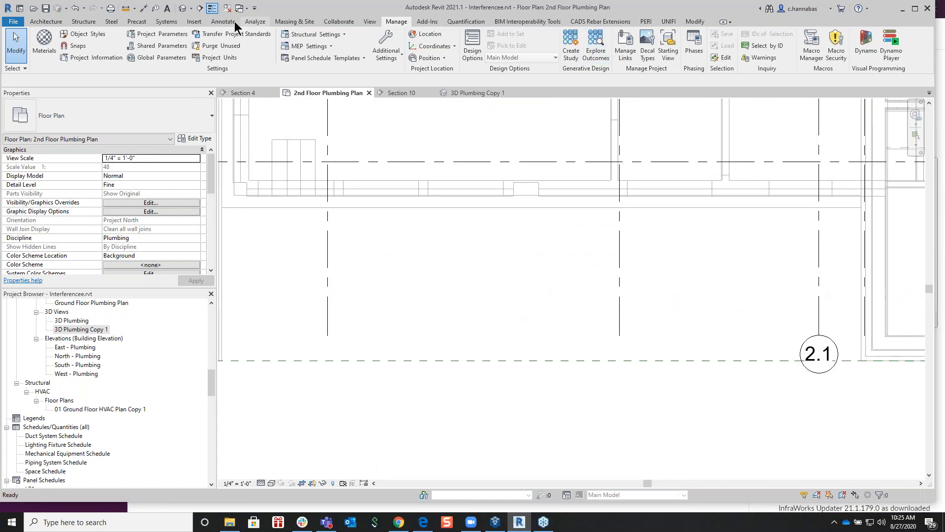
pyautogui.click(167, 21)
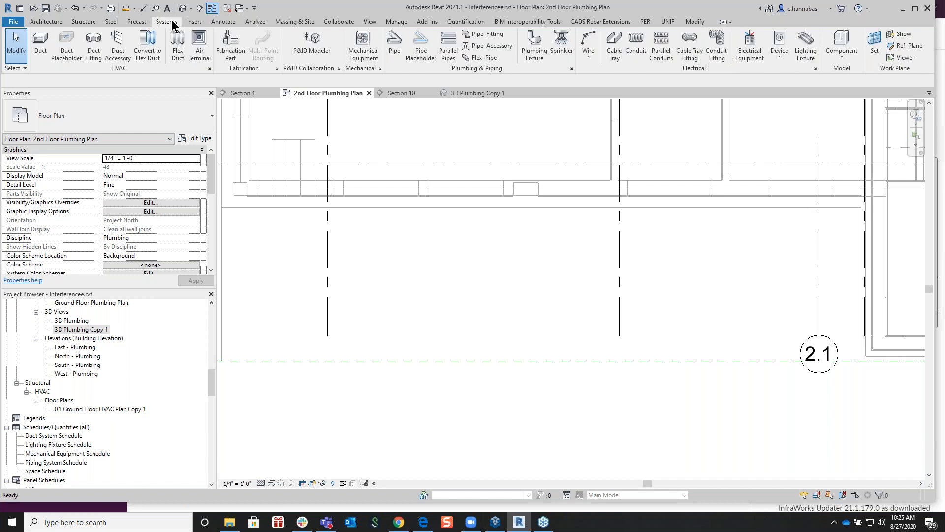
pyautogui.click(394, 41)
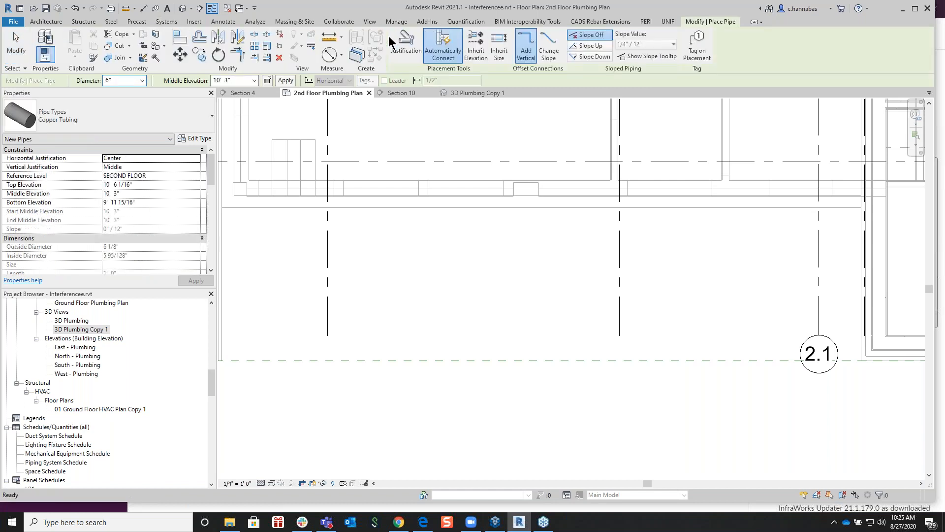
pyautogui.click(141, 80)
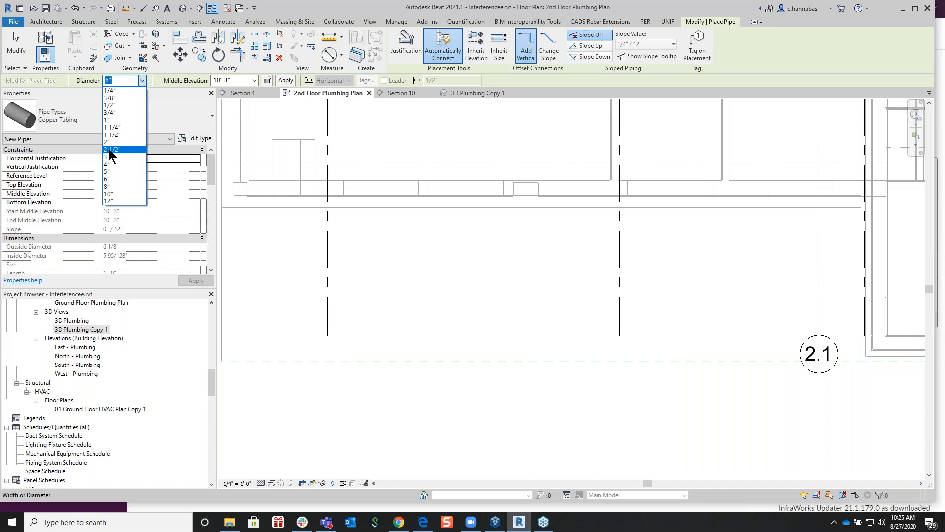
pyautogui.click(108, 157)
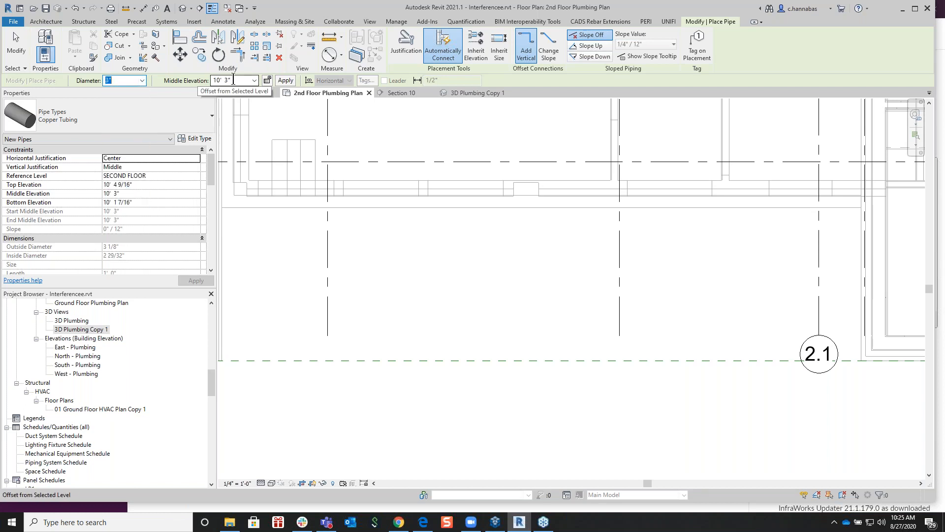
pyautogui.click(277, 309)
pyautogui.click(391, 308)
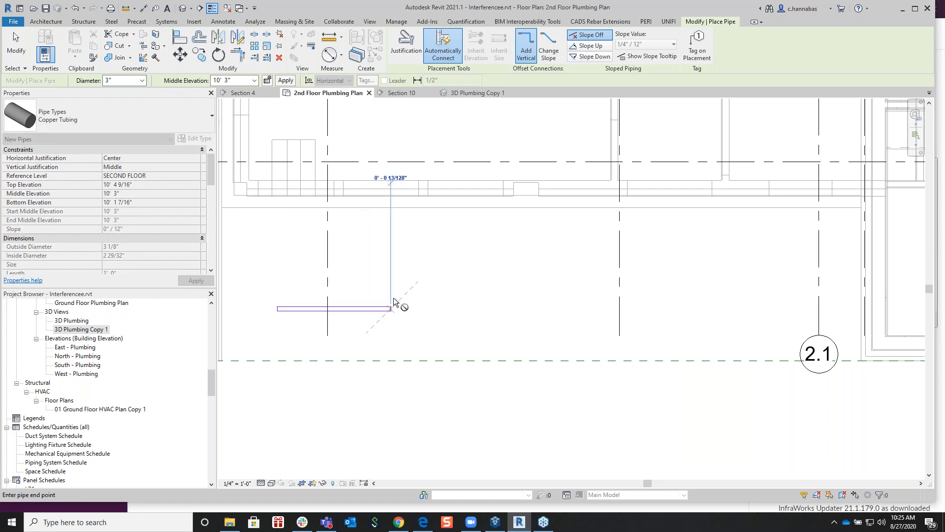
pyautogui.click(392, 262)
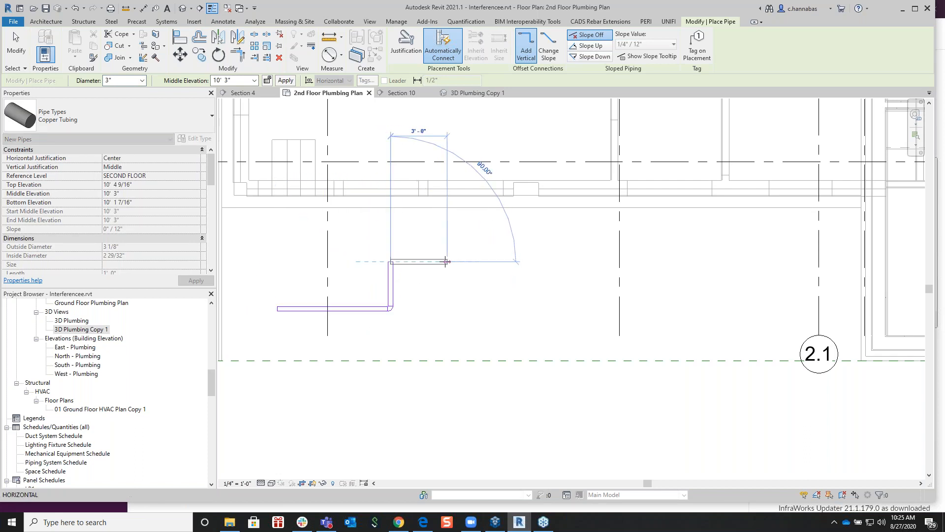
pyautogui.click(447, 261)
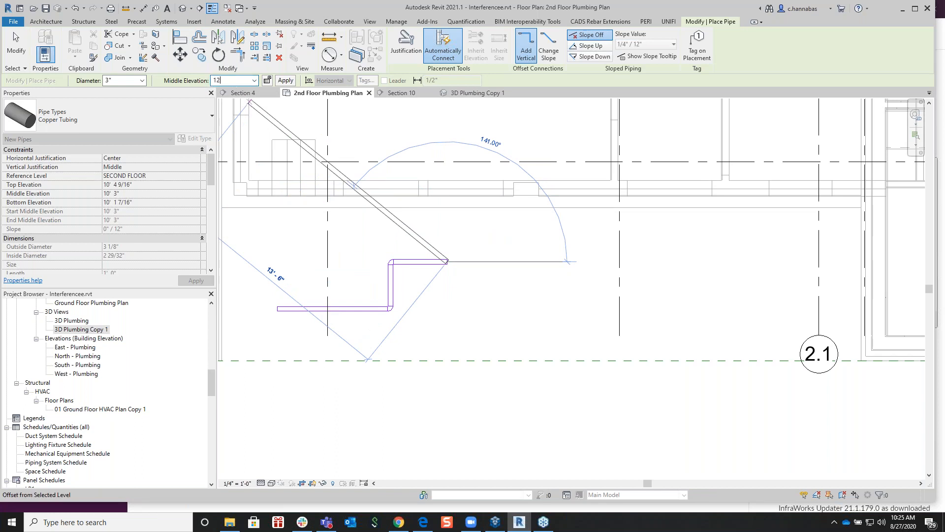
# Step: Continue the run at 12' 0" middle elevation with a segment about 2' 6" long and a final horizontal one at right angles
pyautogui.click(286, 80)
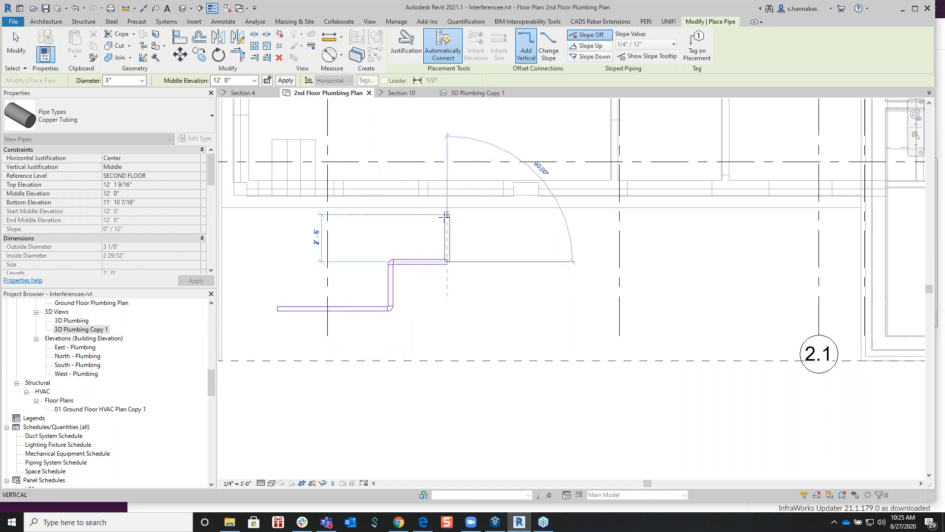
pyautogui.click(447, 215)
pyautogui.click(531, 215)
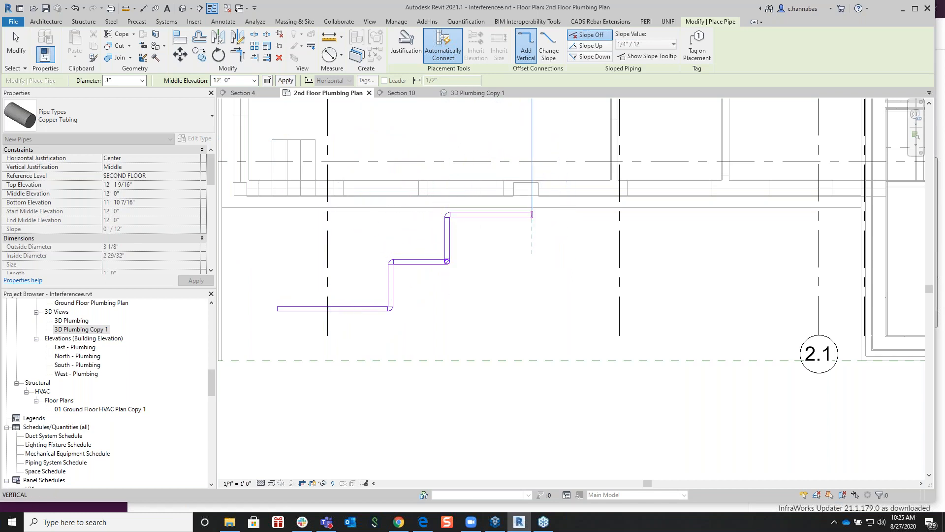
pyautogui.rightClick(524, 266)
pyautogui.click(545, 273)
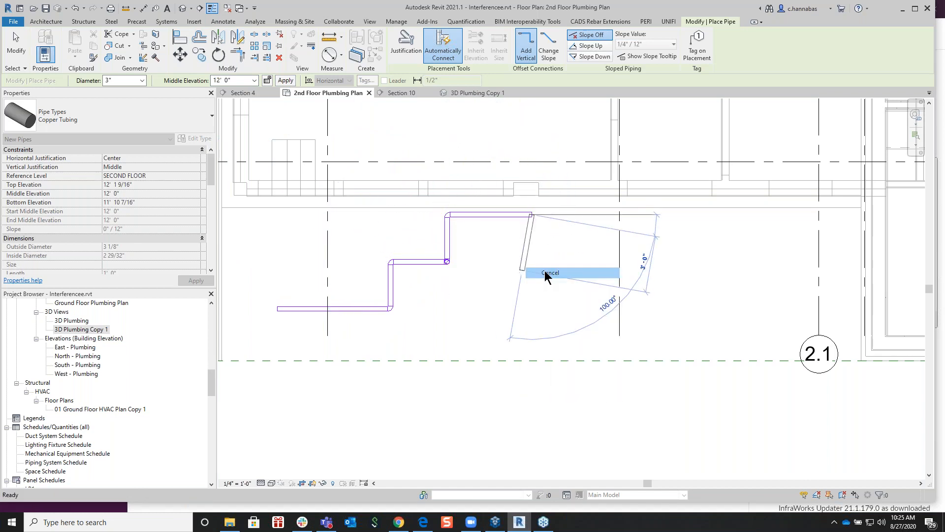
pyautogui.rightClick(547, 270)
pyautogui.click(569, 275)
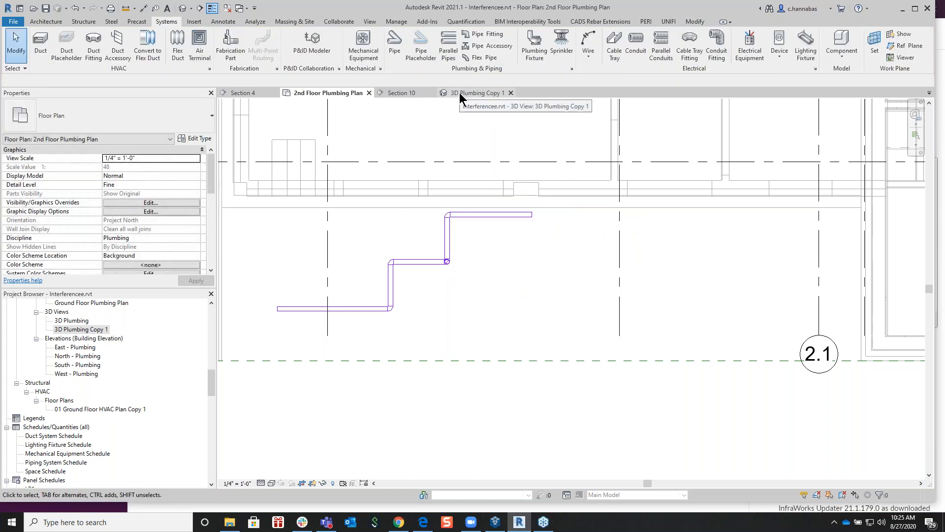
# Step: Open the 3D Plumbing view and temporarily hide the linked Small Medical Center-A model
pyautogui.doubleClick(74, 321)
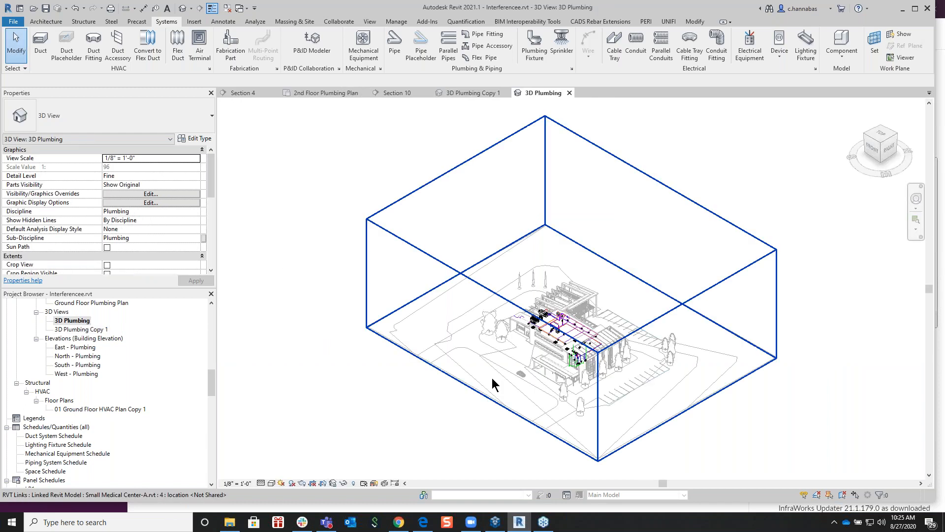
pyautogui.click(540, 399)
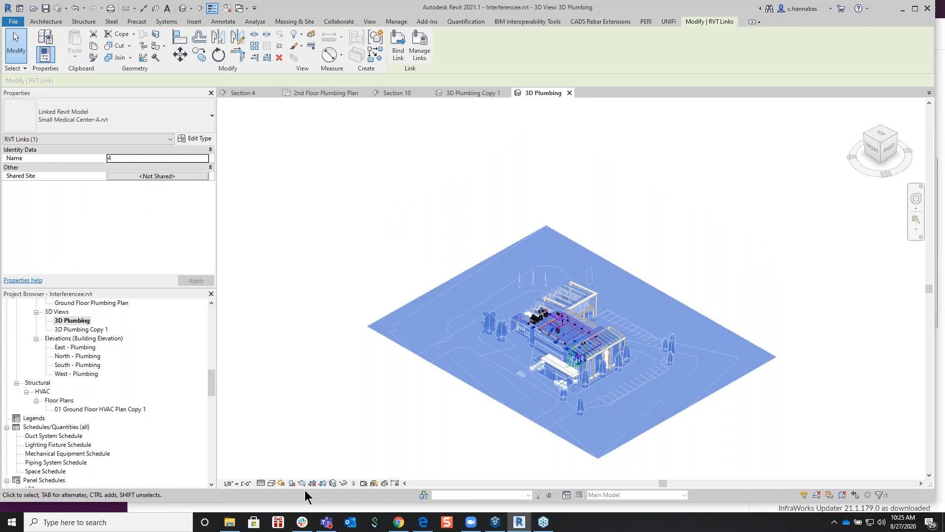
pyautogui.click(344, 483)
pyautogui.click(369, 459)
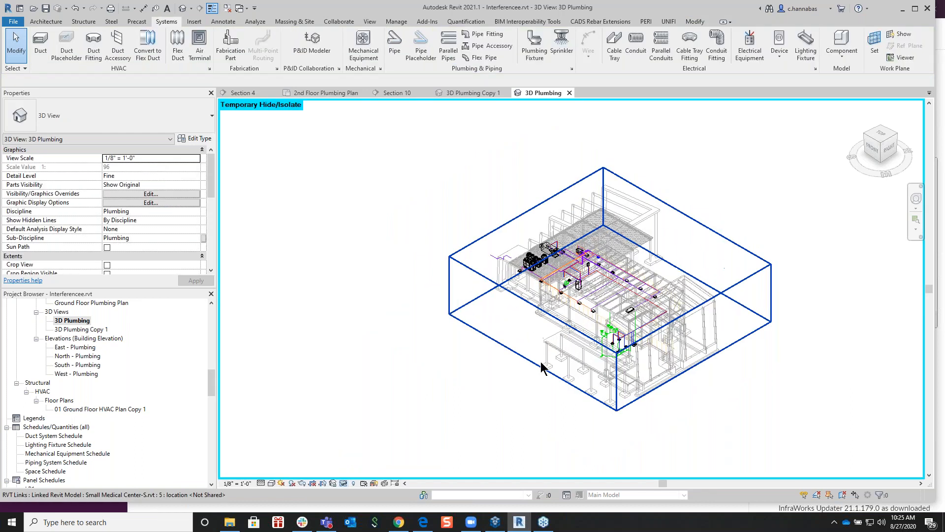
# Step: Temporarily hide the linked structural model Small Medical Center-S in the 3D Plumbing view
pyautogui.scroll(2, 538, 349)
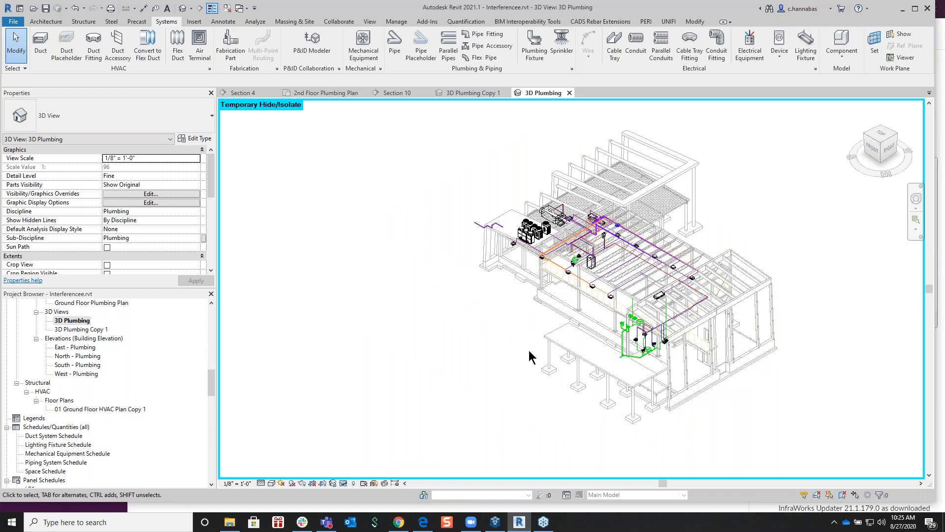
pyautogui.click(574, 360)
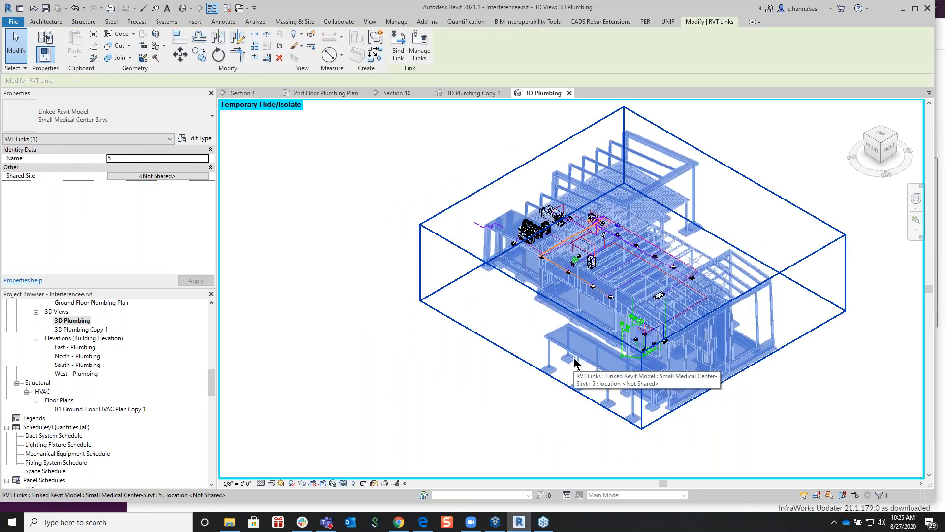
pyautogui.click(382, 378)
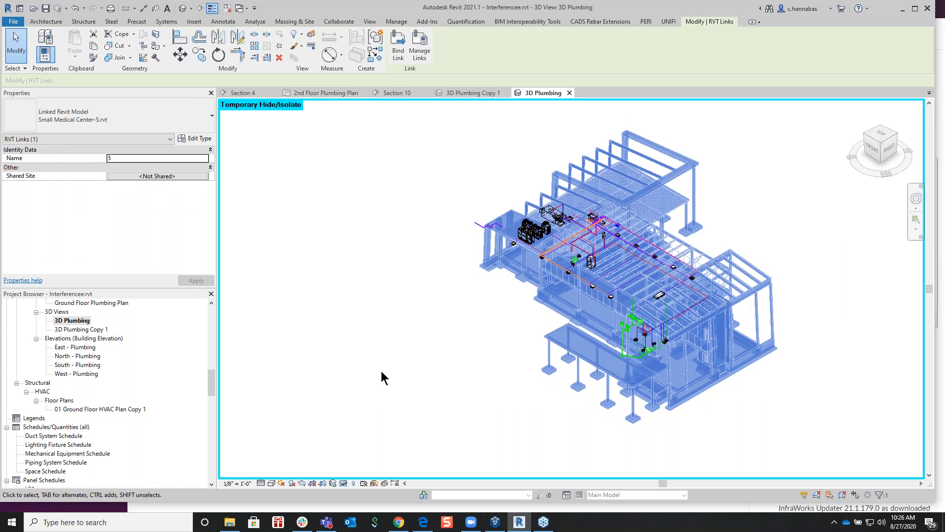
pyautogui.click(343, 483)
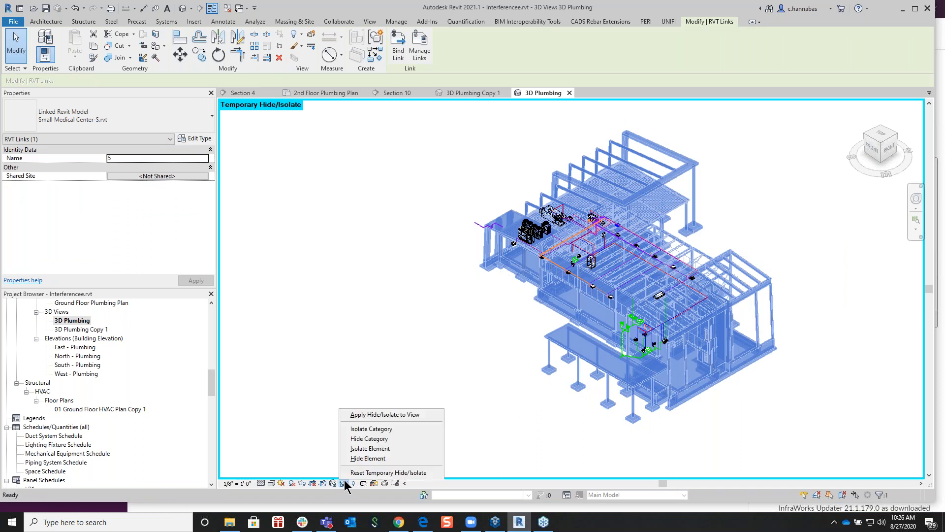
pyautogui.click(375, 458)
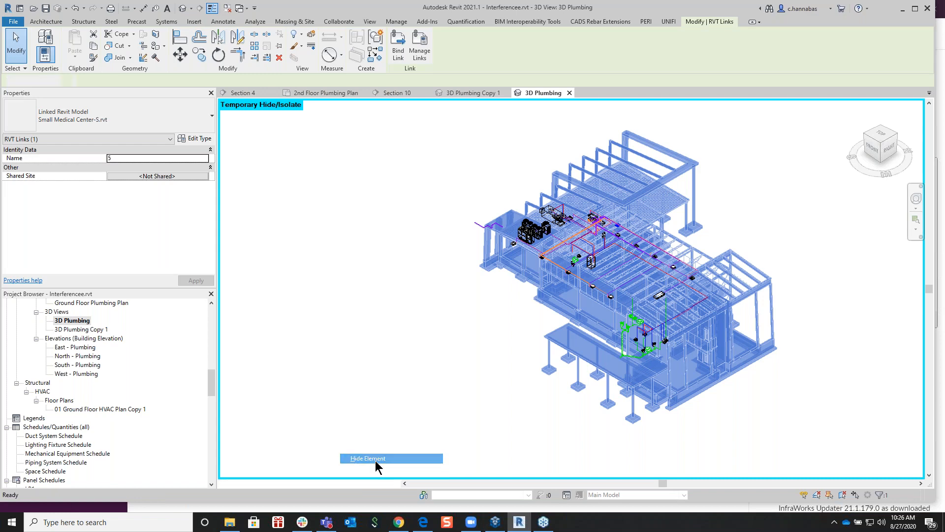
# Step: Create parallel pipes from the new run's individual segments with horizontal number 3, vertical number 1 and horizontal offset 2' 0"
pyautogui.scroll(6, 510, 248)
pyautogui.moveTo(502, 231); pyautogui.dragTo(480, 379, button='middle')
pyautogui.scroll(7, 493, 347)
pyautogui.scroll(-3, 476, 379)
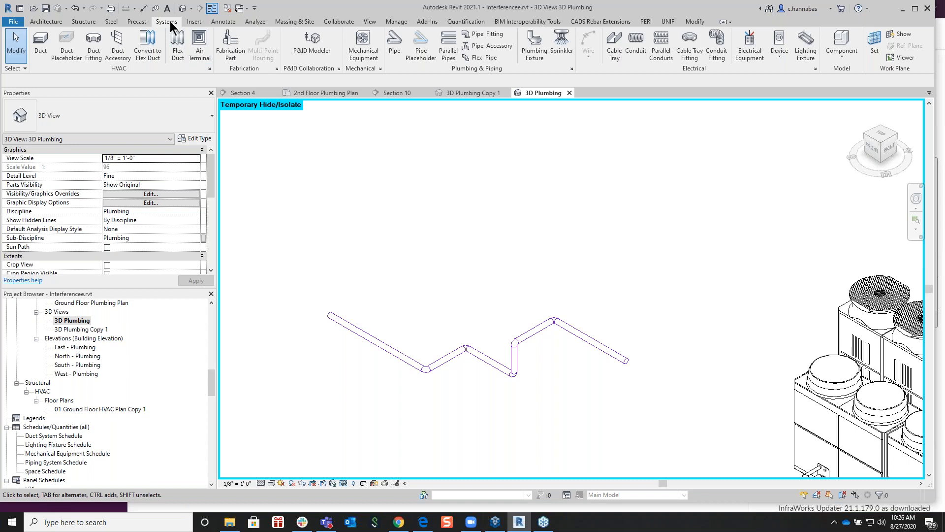
pyautogui.click(449, 52)
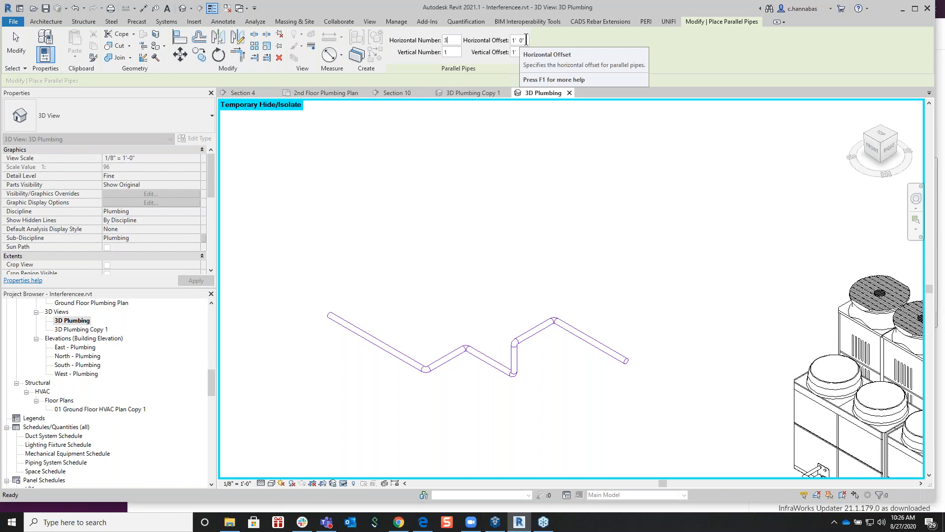
pyautogui.press('Tab')
pyautogui.press('Tab')
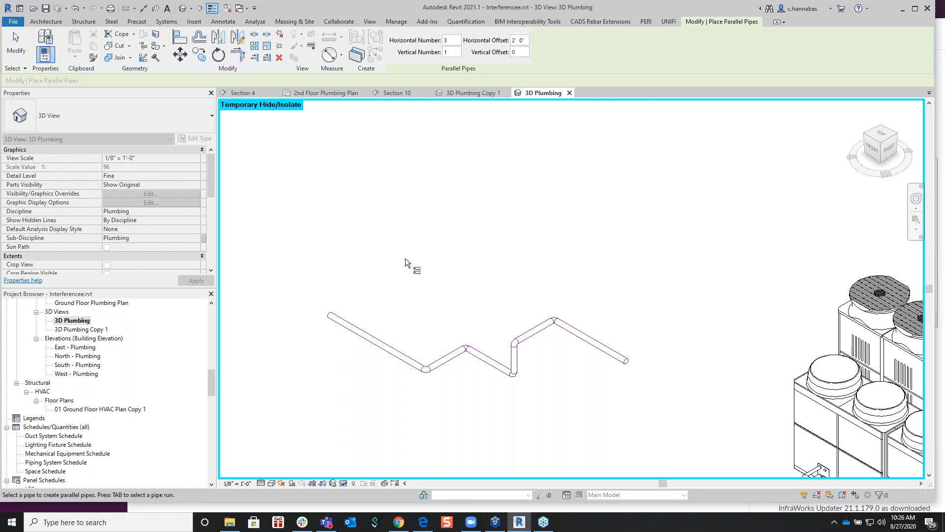
pyautogui.click(368, 336)
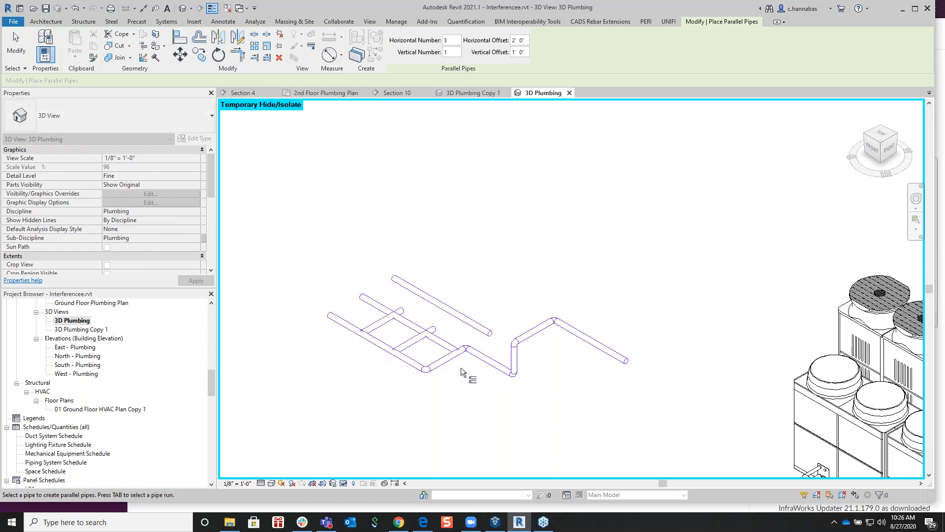
pyautogui.click(486, 364)
pyautogui.click(515, 362)
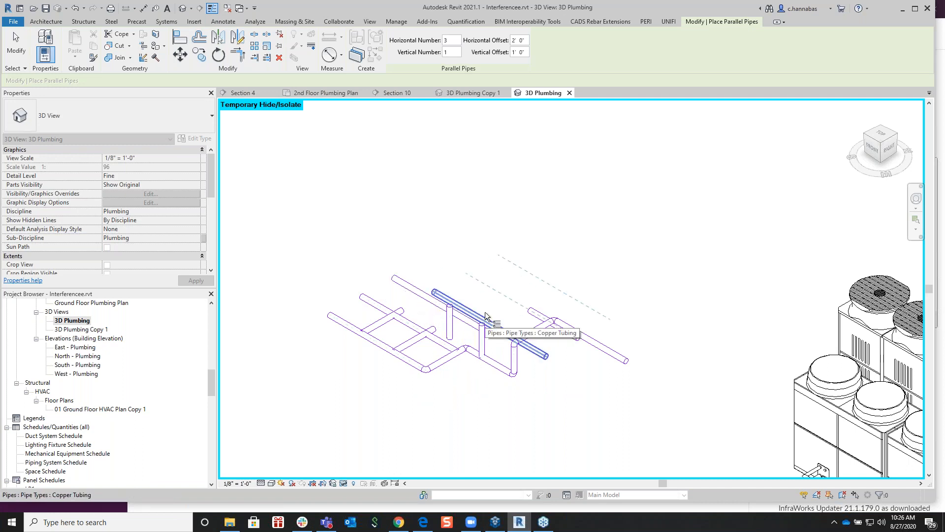
pyautogui.rightClick(450, 258)
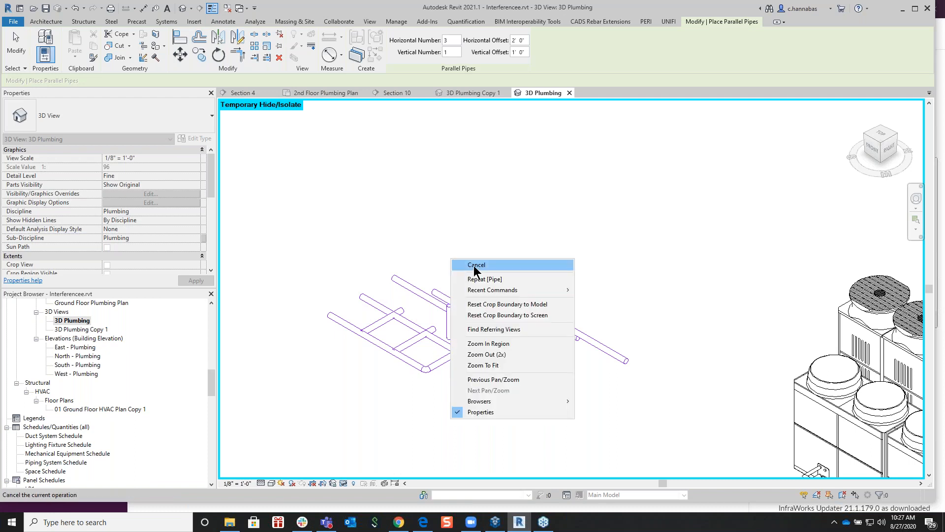
pyautogui.click(474, 270)
# Step: Trim both parallel copies of the run's first segment into corners with the matching copies of its second segment
pyautogui.scroll(2, 471, 301)
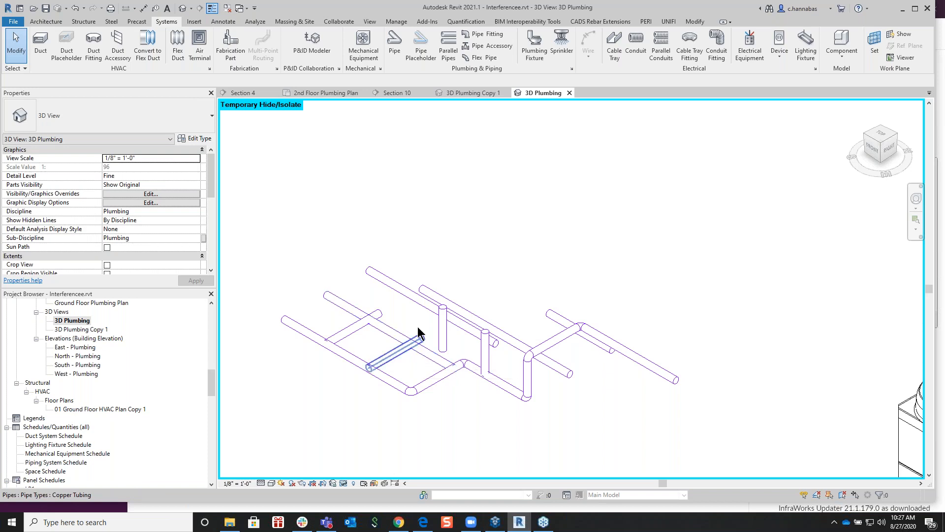
pyautogui.click(699, 22)
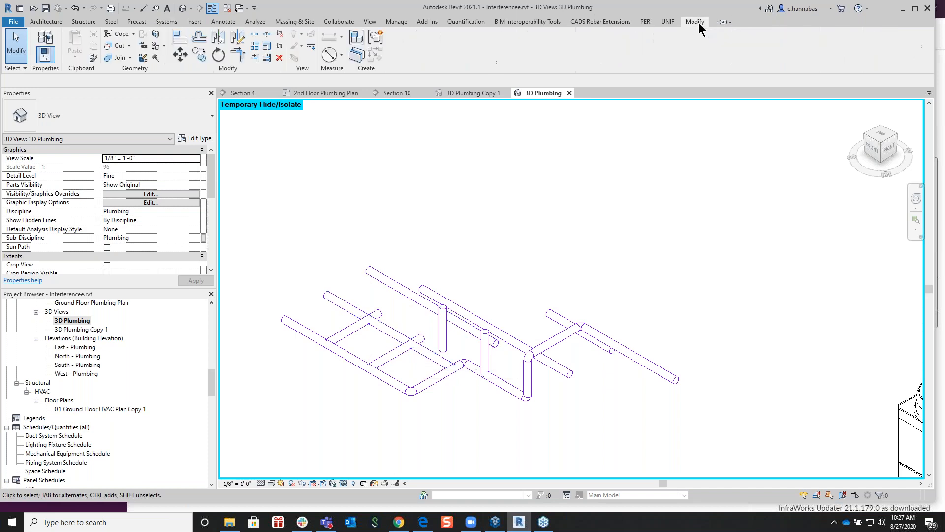
pyautogui.click(238, 55)
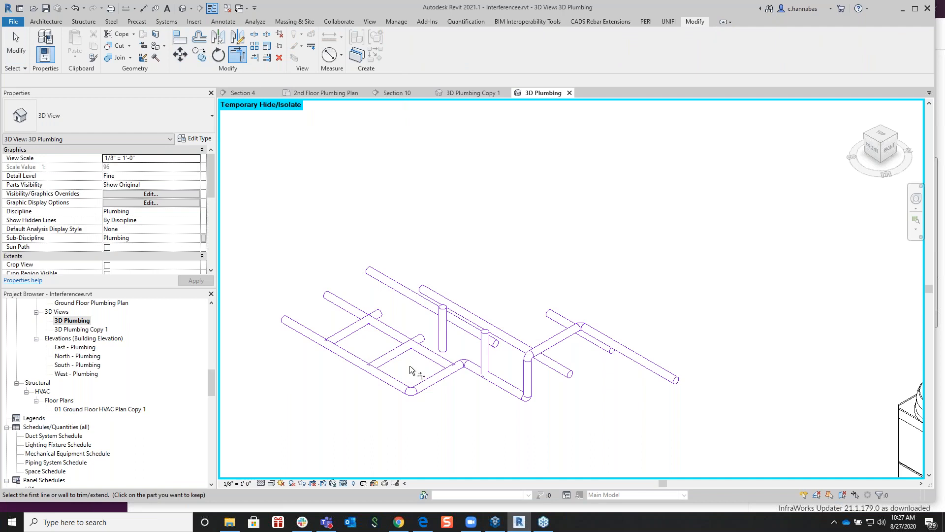
pyautogui.click(424, 352)
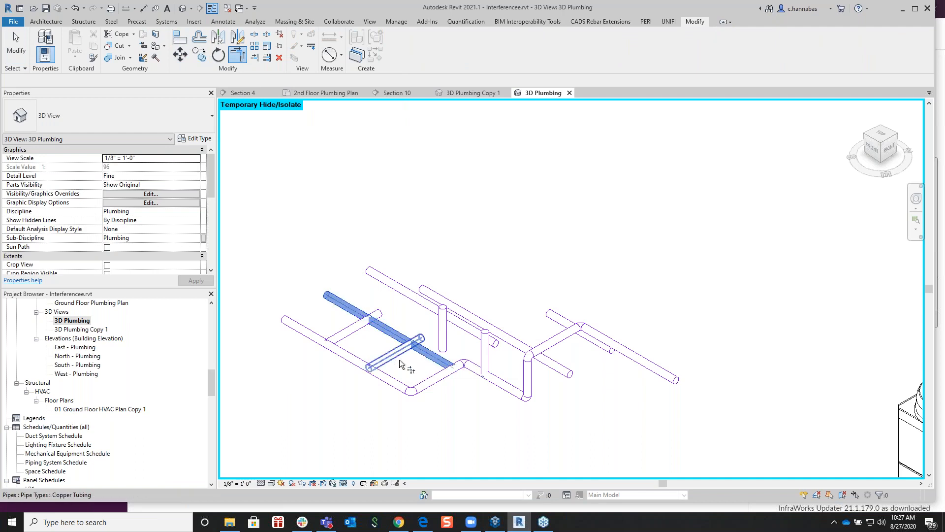
pyautogui.click(400, 361)
pyautogui.click(374, 319)
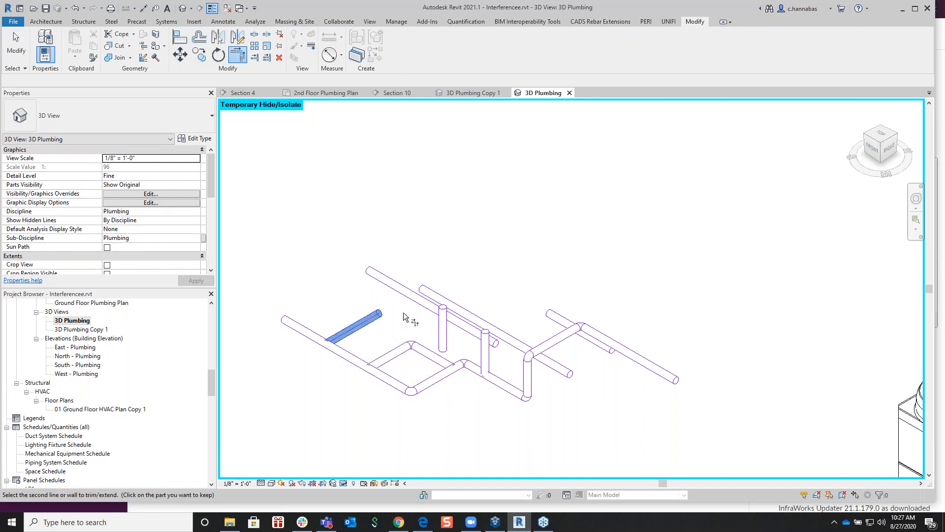
pyautogui.click(419, 304)
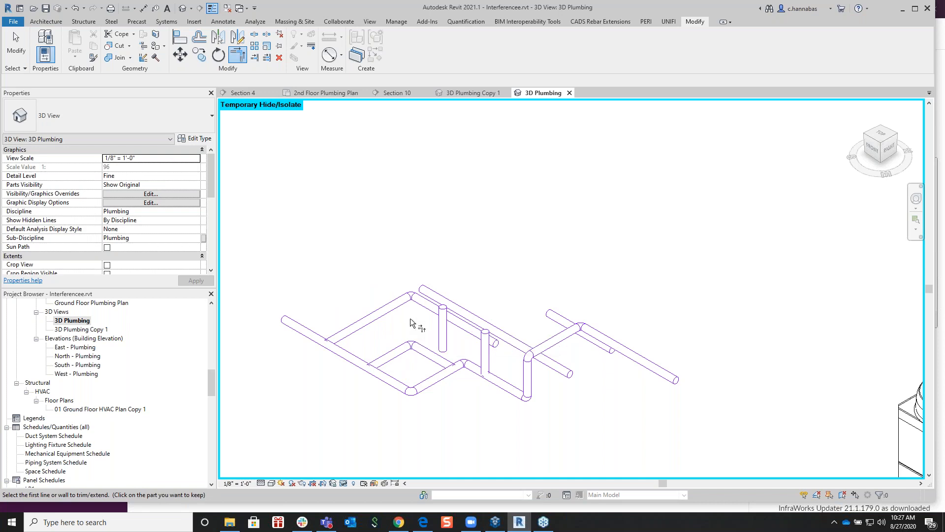
pyautogui.scroll(-3, 411, 322)
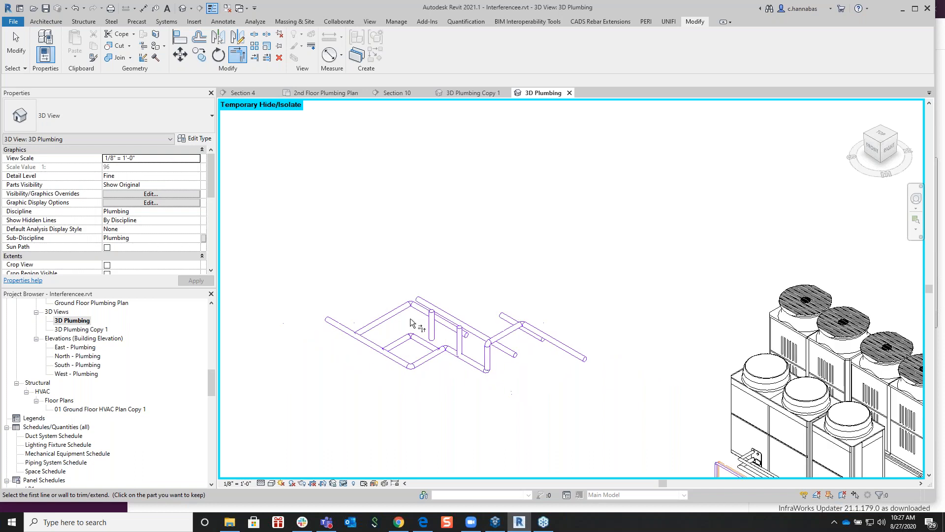
# Step: End the corner trimming in the 3D Plumbing view and switch to the 2nd Floor Plumbing Plan
pyautogui.rightClick(411, 319)
pyautogui.click(445, 325)
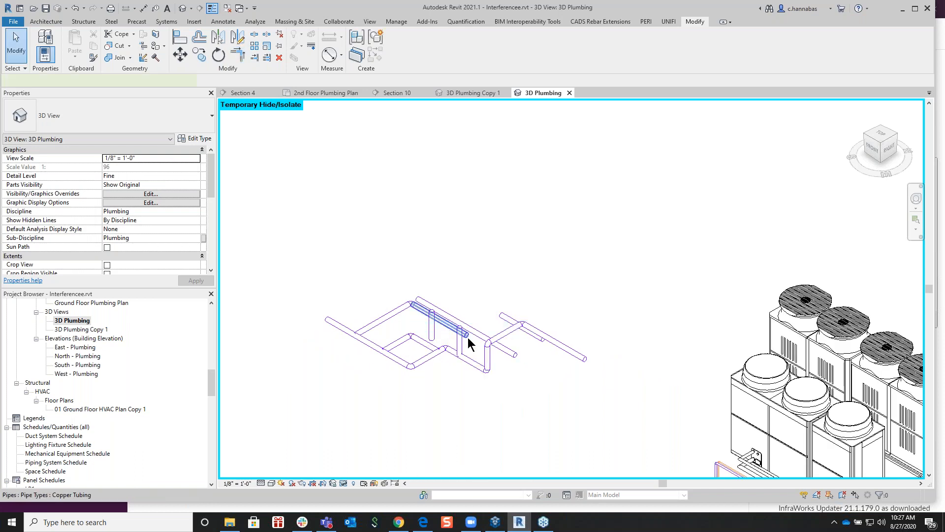
pyautogui.rightClick(445, 324)
pyautogui.click(476, 86)
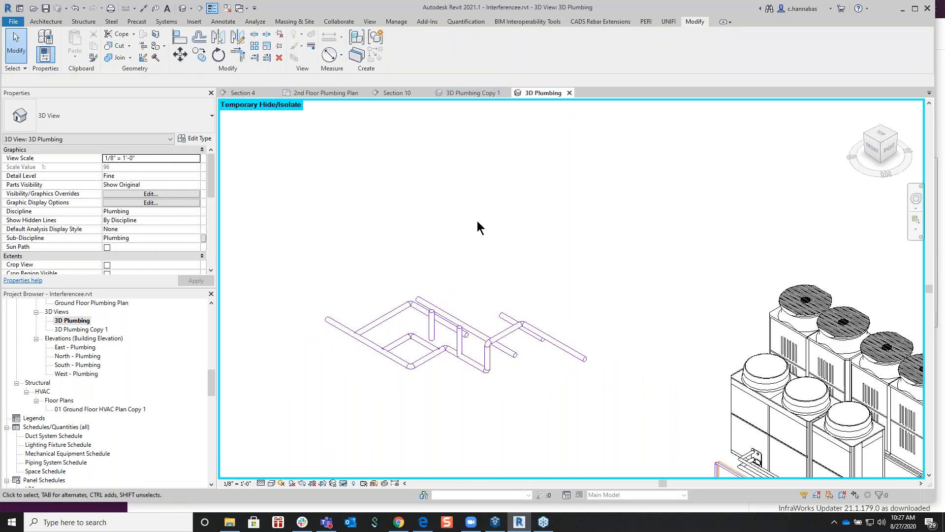
pyautogui.click(347, 94)
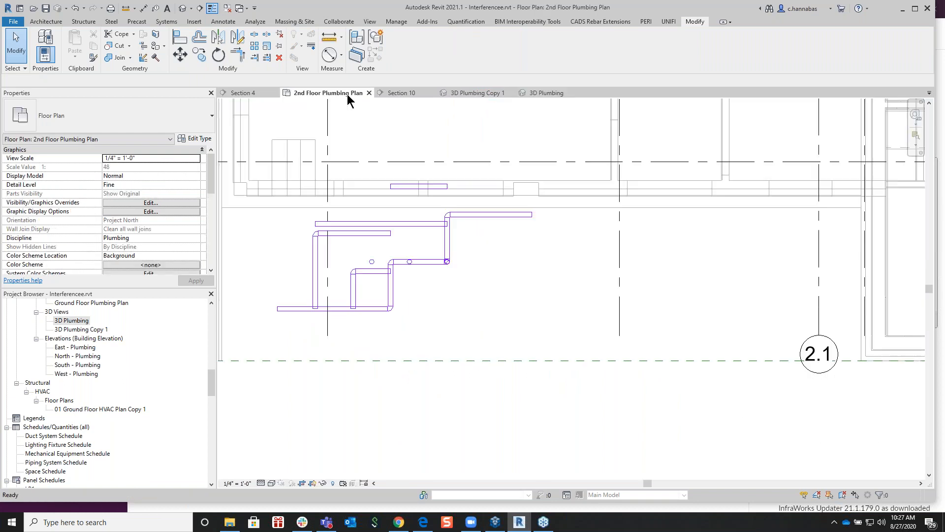
pyautogui.click(266, 200)
pyautogui.moveTo(512, 331); pyautogui.dragTo(314, 225)
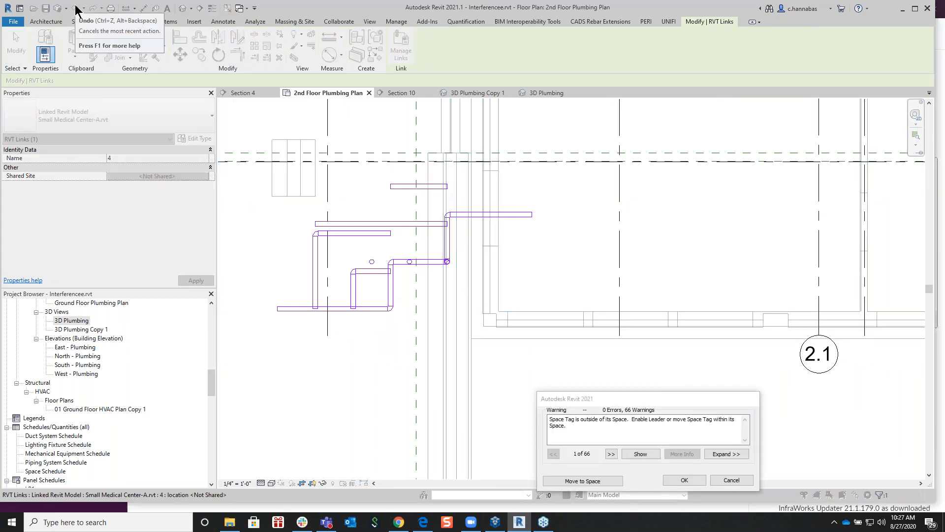
pyautogui.click(732, 479)
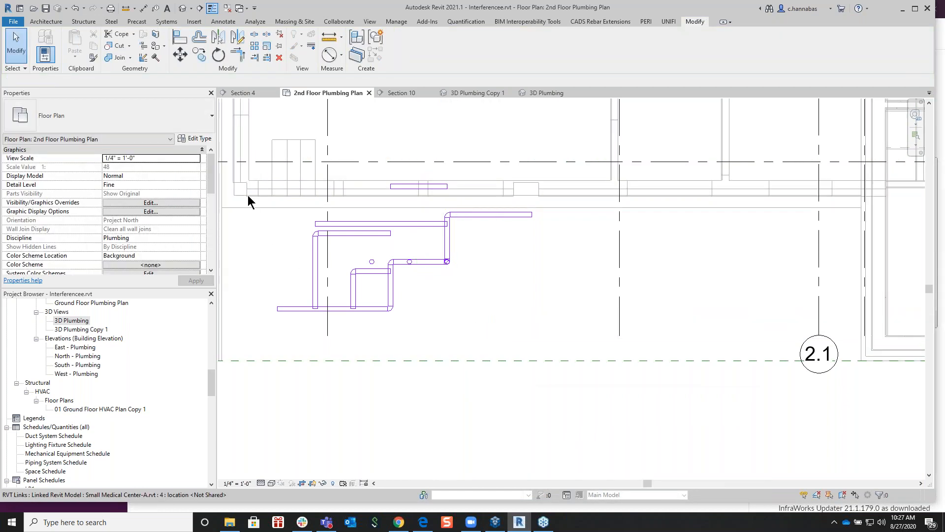
pyautogui.moveTo(240, 200); pyautogui.dragTo(123, 98)
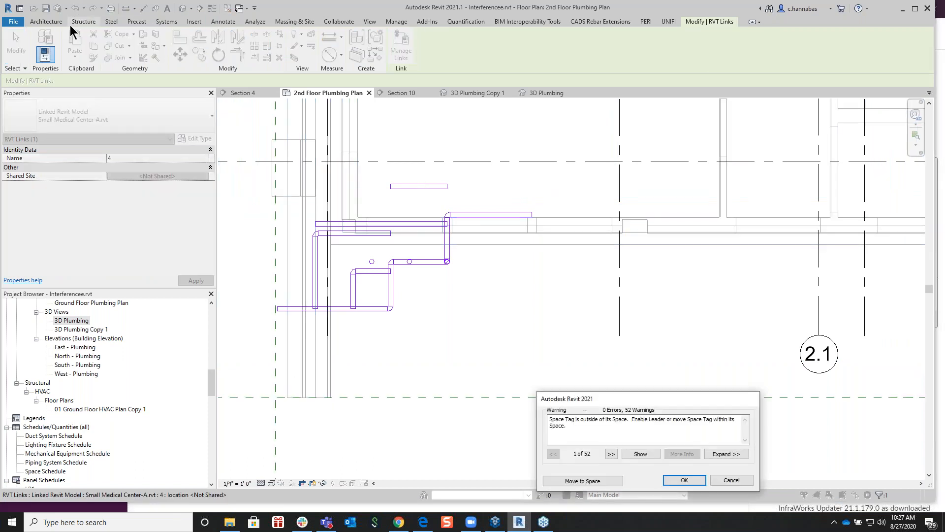
pyautogui.click(732, 480)
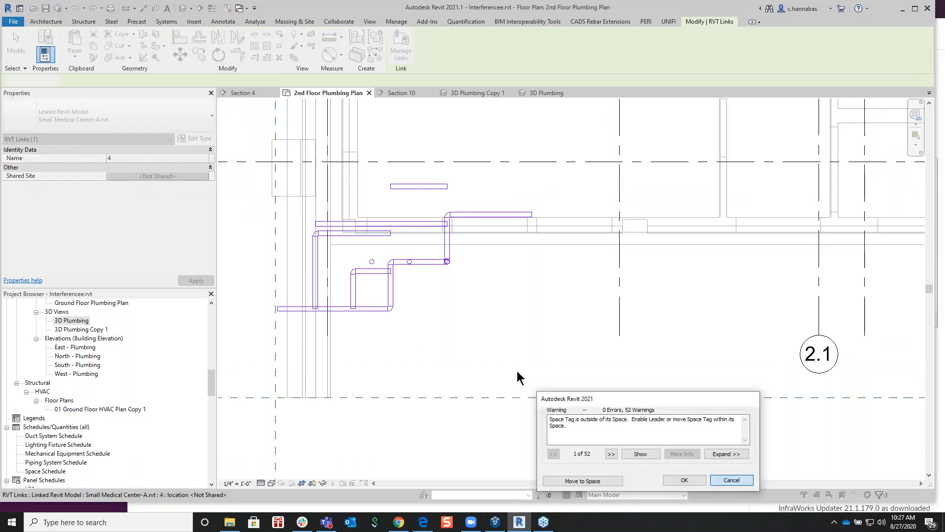
# Step: Delete the practice pipe runs and their parallel copies below the building wall, keeping the short pipe inside the wall
pyautogui.moveTo(249, 340); pyautogui.dragTo(542, 211)
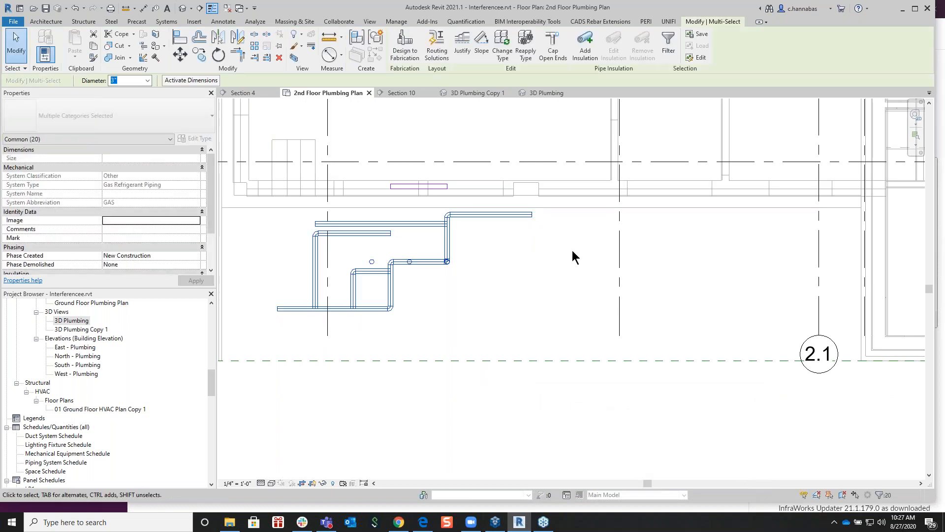
pyautogui.press('Delete')
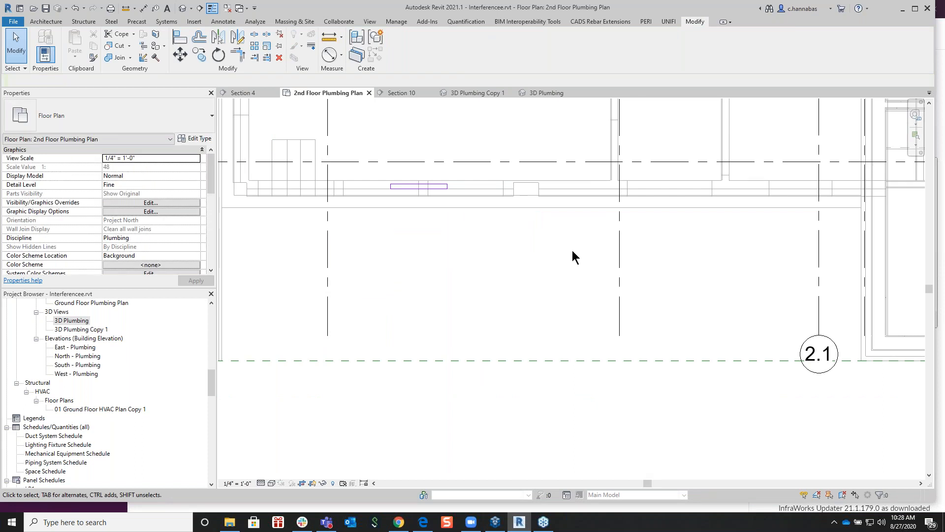
# Step: Draw a four-segment 3" copper pipe run at middle elevation 10' 3" below the building wall, stepping right, up, right and down
pyautogui.click(167, 22)
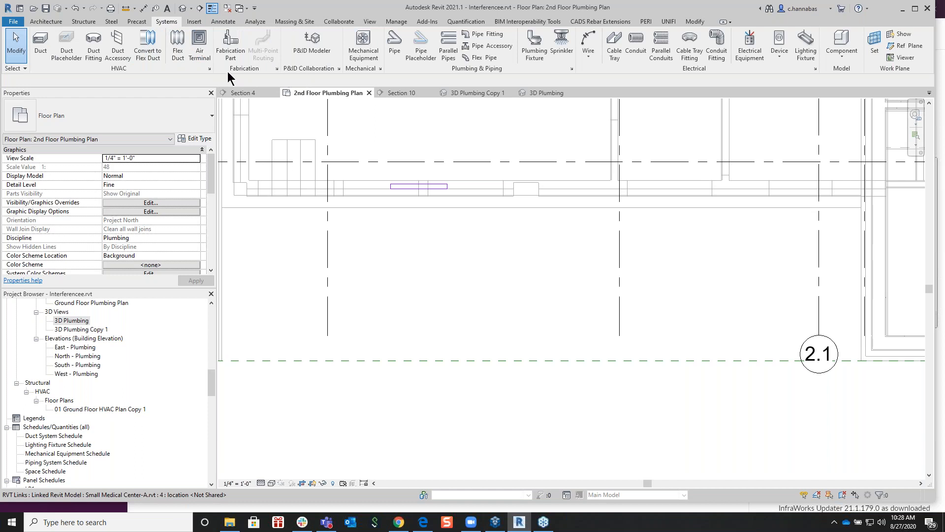
pyautogui.click(395, 47)
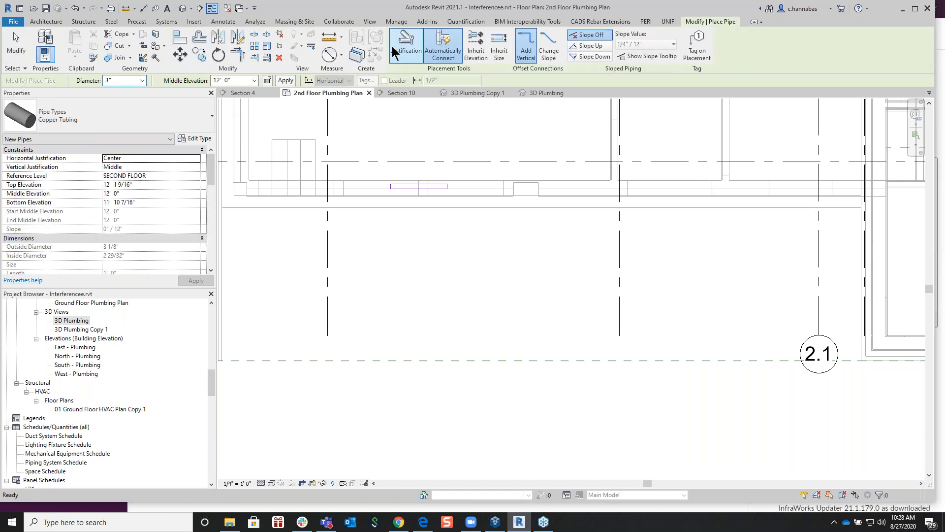
pyautogui.click(255, 81)
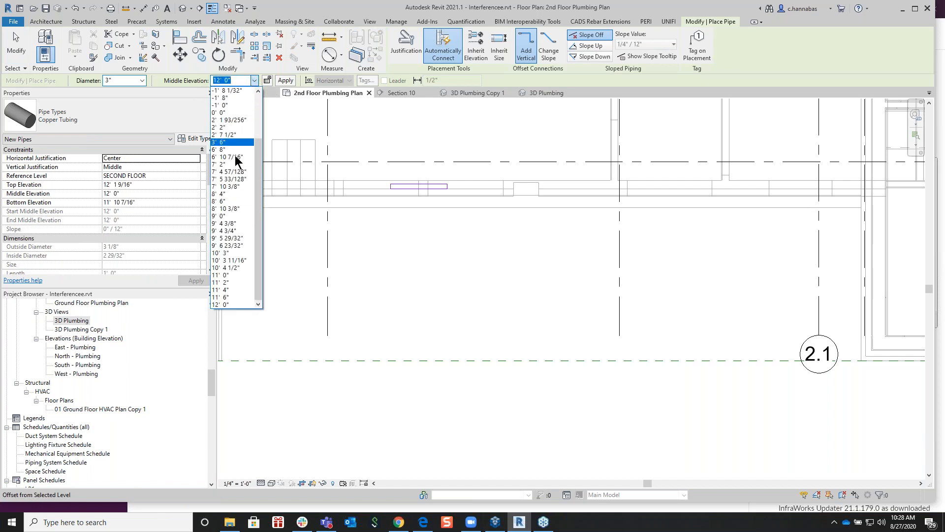
pyautogui.click(226, 253)
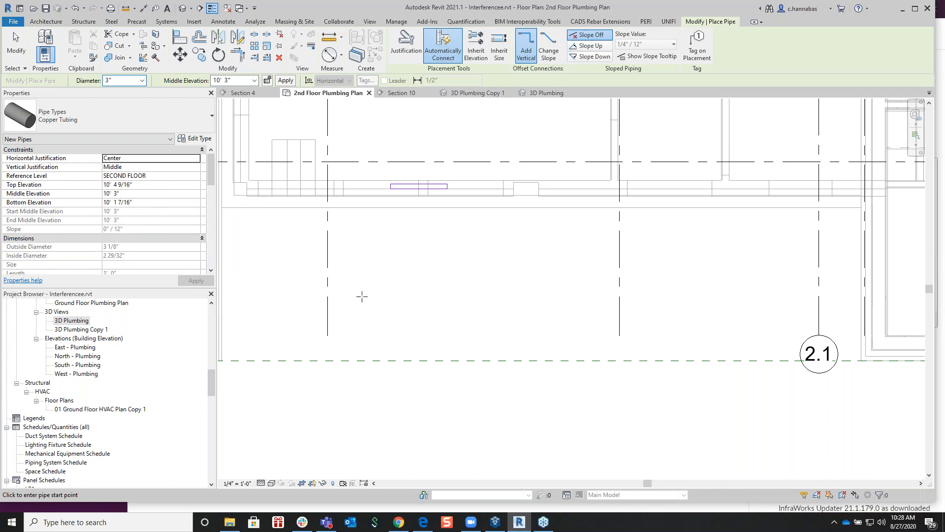
pyautogui.click(279, 311)
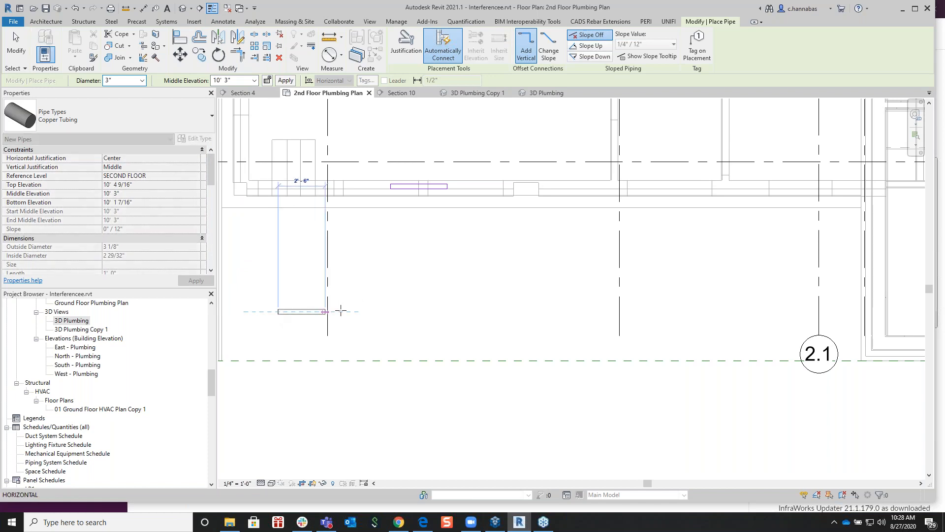
pyautogui.click(395, 311)
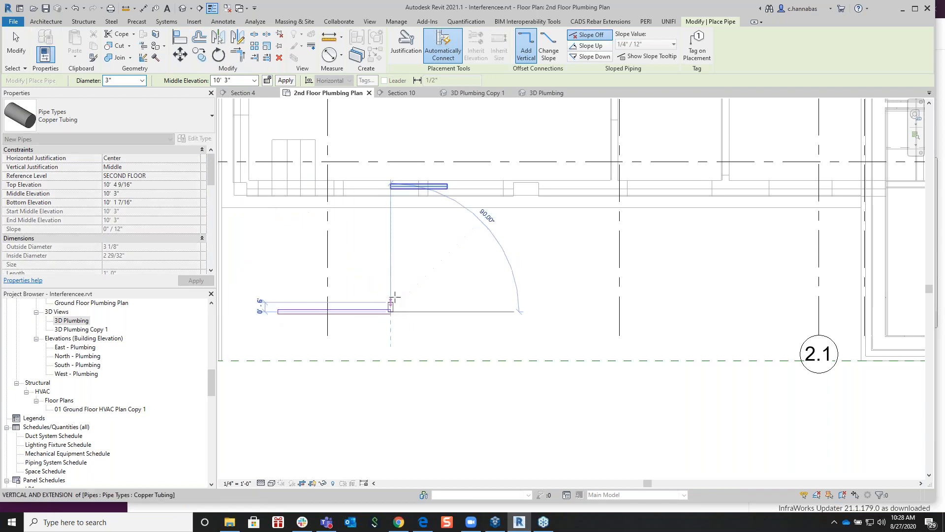
pyautogui.click(393, 265)
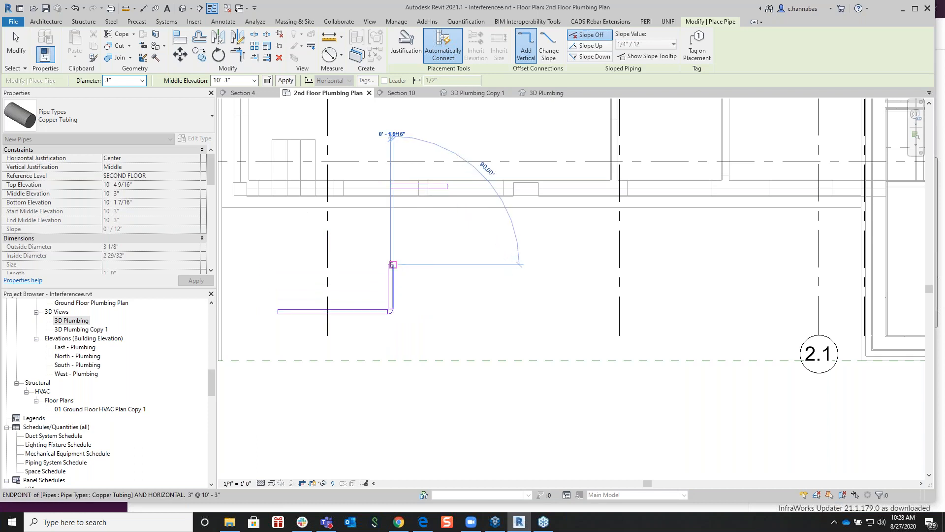
pyautogui.click(476, 264)
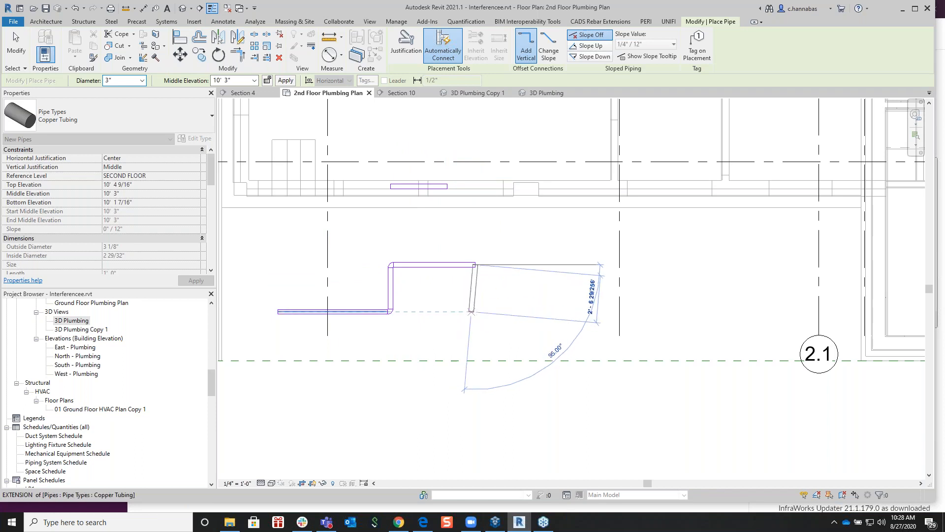
pyautogui.click(475, 320)
pyautogui.rightClick(512, 286)
pyautogui.click(548, 298)
pyautogui.rightClick(547, 298)
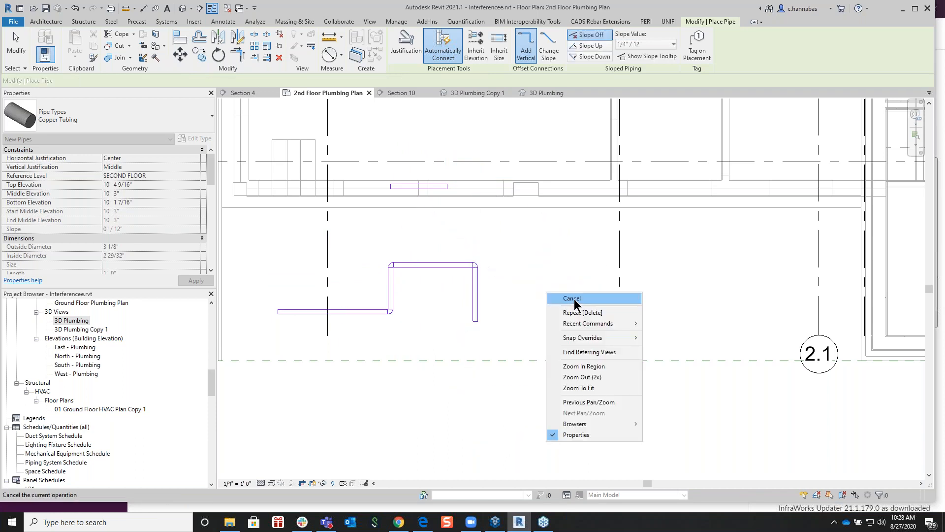
pyautogui.click(574, 299)
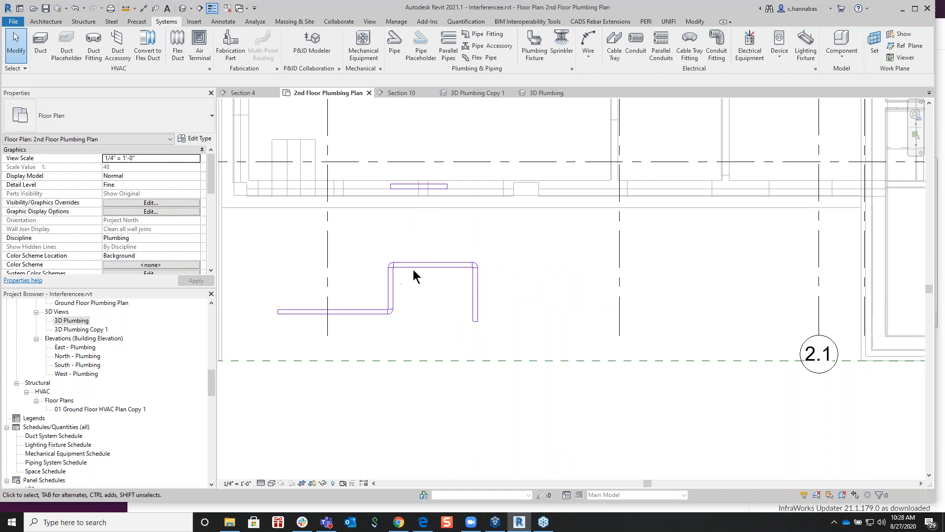
# Step: Offset copies of all four segments of the new pipe run by 2' 0" toward the building wall side
pyautogui.scroll(4, 365, 317)
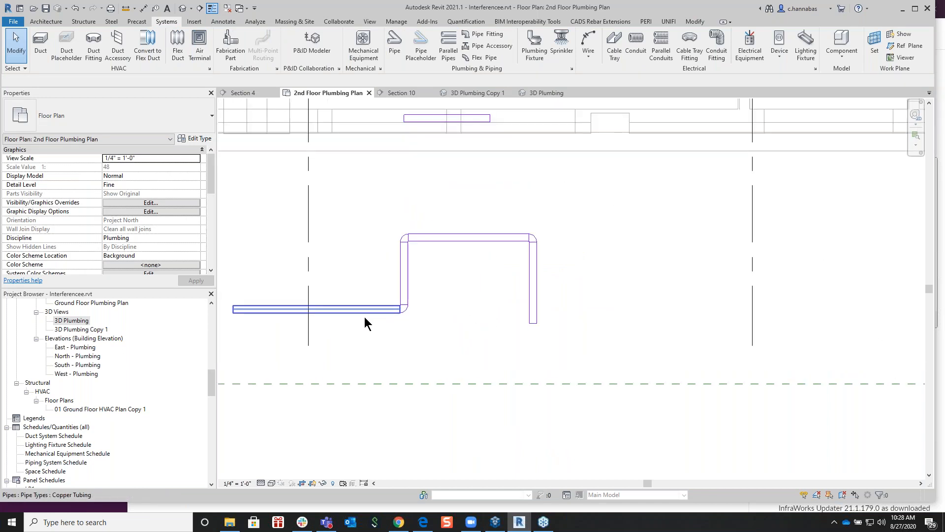
pyautogui.moveTo(365, 317); pyautogui.dragTo(494, 344, button='middle')
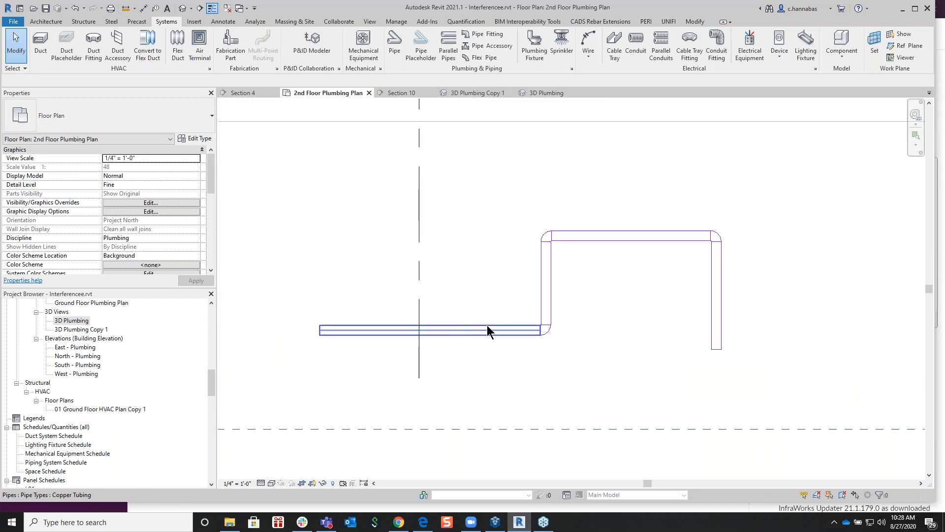
pyautogui.click(695, 22)
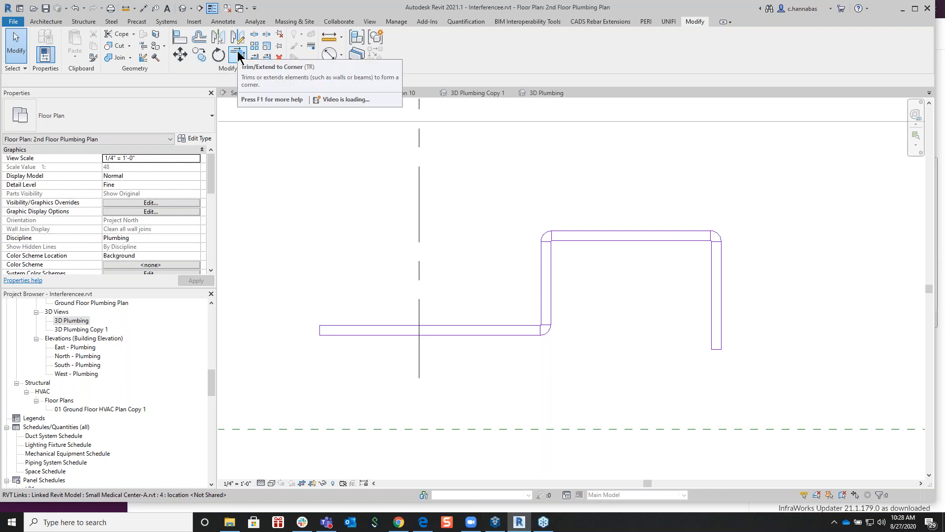
pyautogui.click(197, 40)
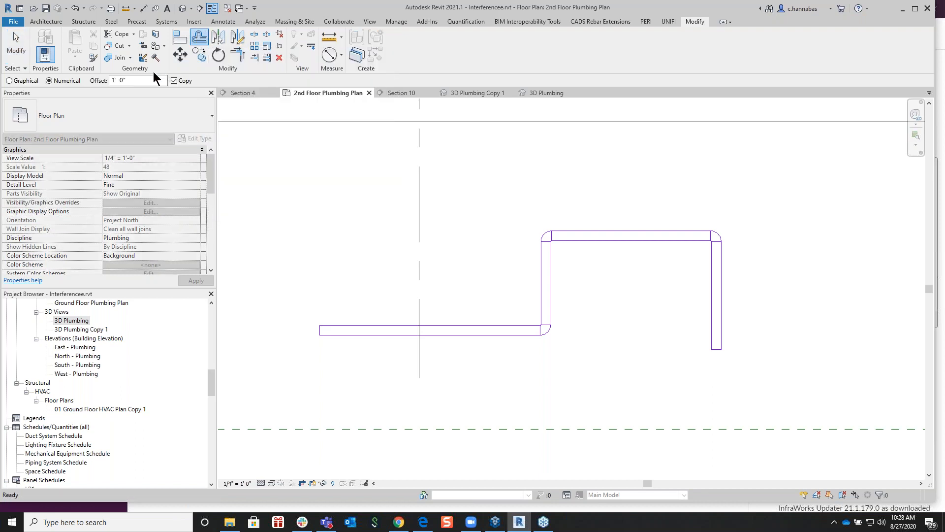
pyautogui.moveTo(130, 79); pyautogui.dragTo(93, 81)
pyautogui.write('2')
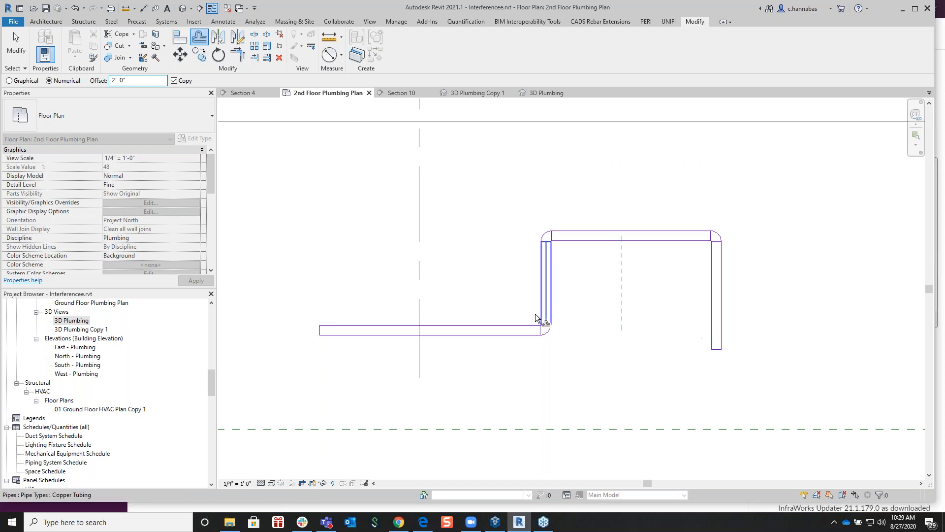
pyautogui.click(471, 328)
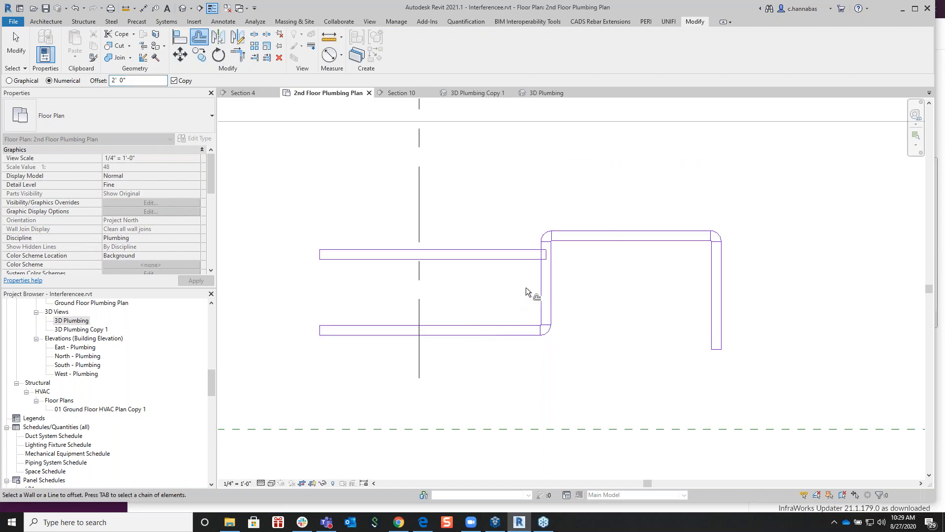
pyautogui.click(544, 285)
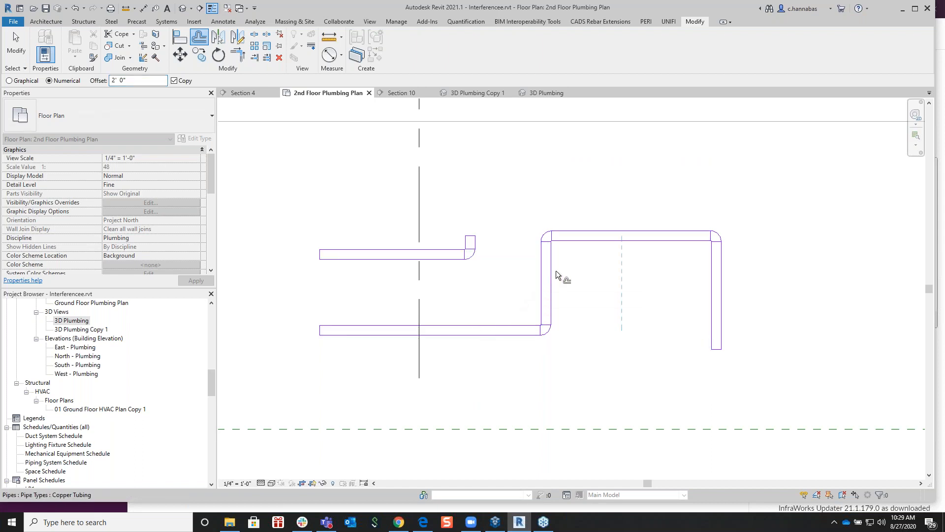
pyautogui.click(604, 240)
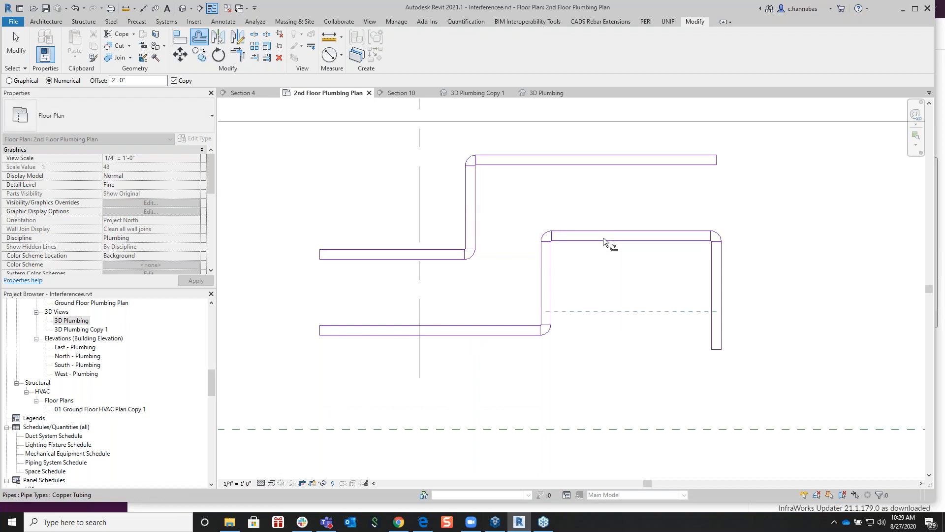
pyautogui.click(716, 274)
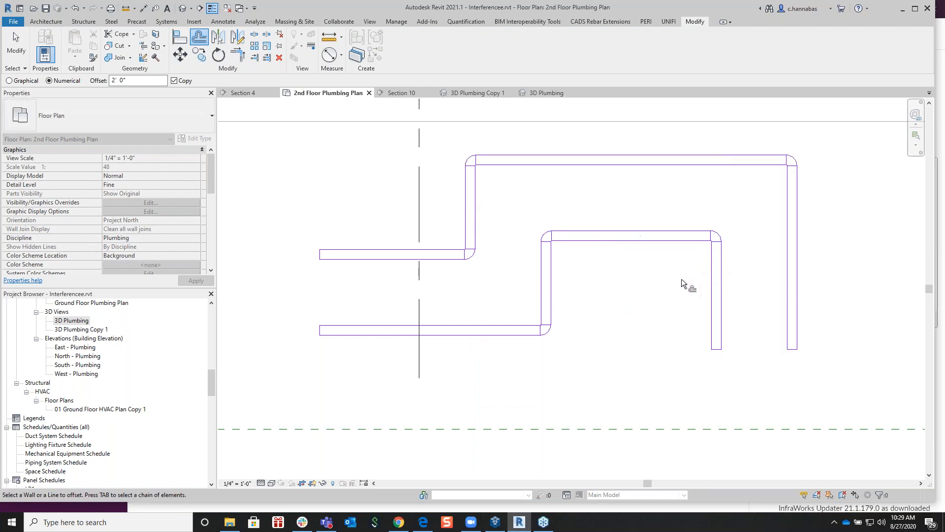
# Step: Offset copies of the original run's four segments by 2' 0" to its inner side, away from the building wall
pyautogui.scroll(-3, 662, 286)
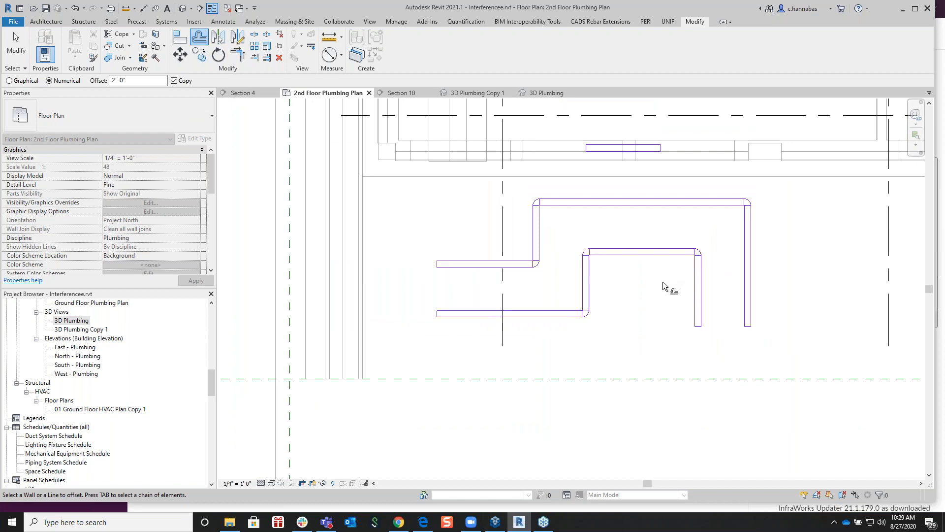
pyautogui.moveTo(653, 302); pyautogui.dragTo(594, 365, button='middle')
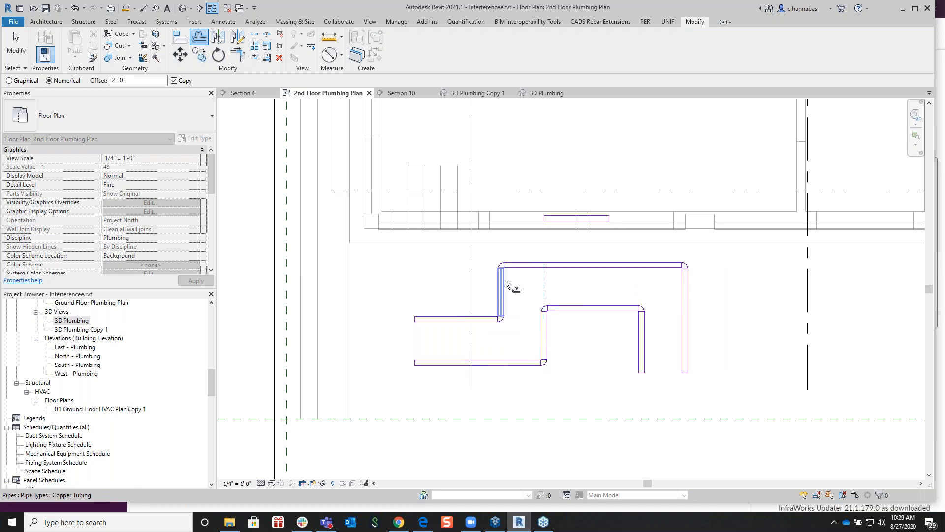
pyautogui.click(514, 362)
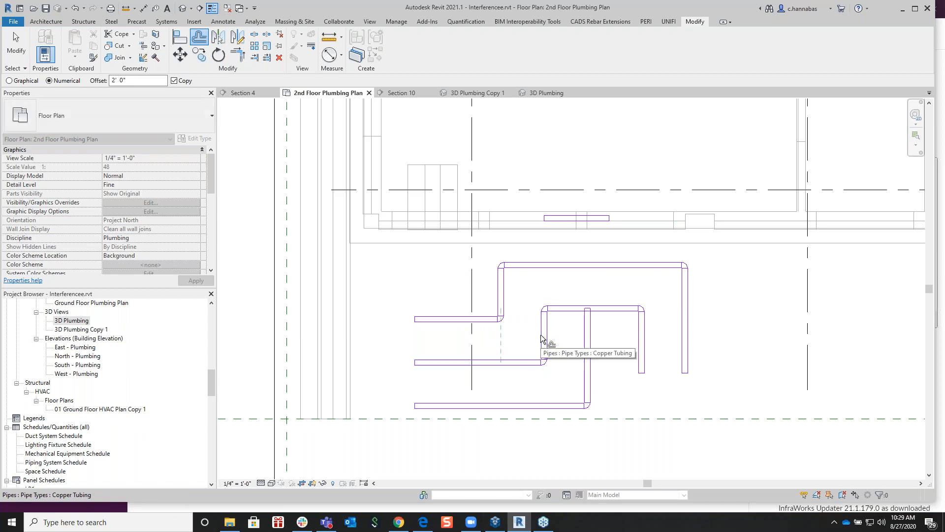
pyautogui.click(617, 319)
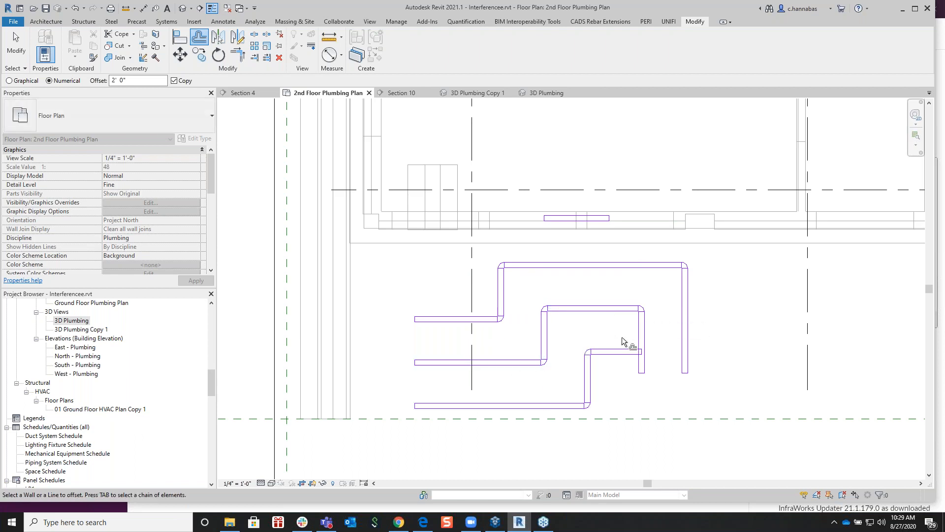
pyautogui.click(645, 339)
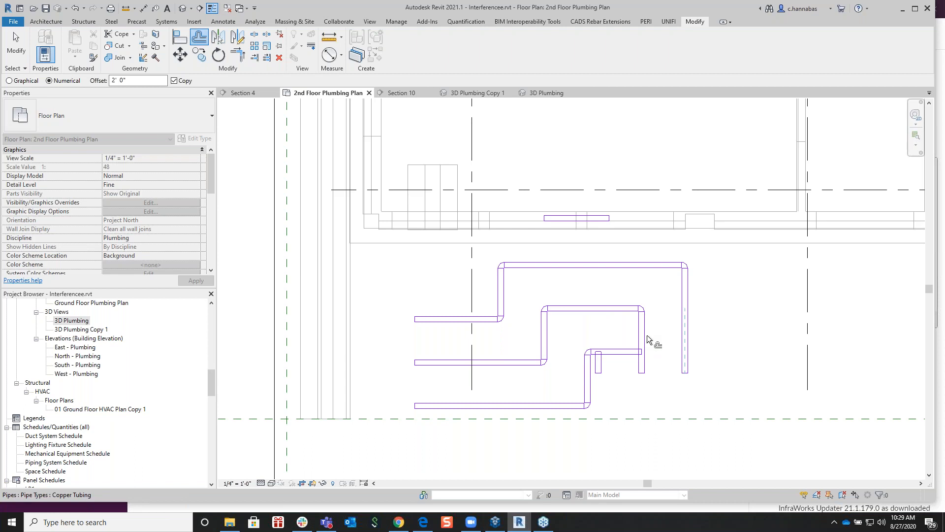
pyautogui.scroll(3, 603, 371)
pyautogui.scroll(2, 601, 372)
pyautogui.rightClick(609, 273)
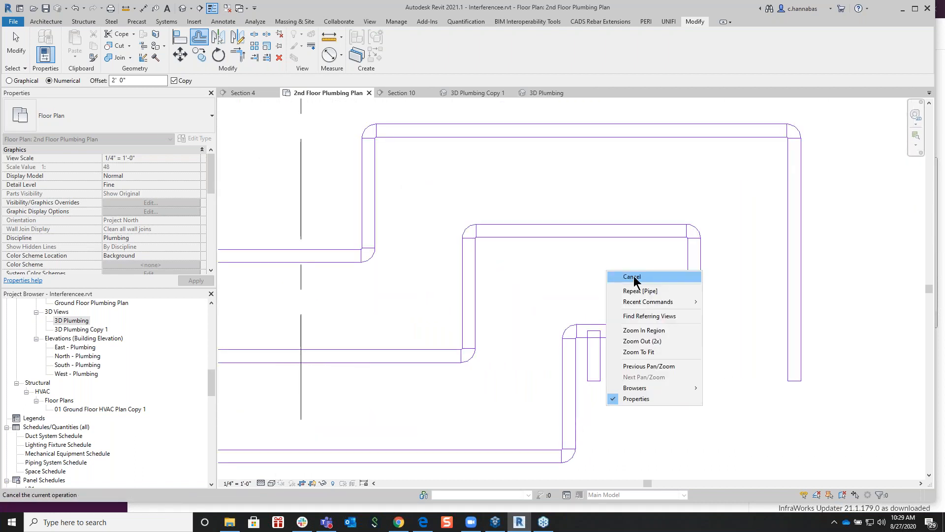
pyautogui.click(633, 278)
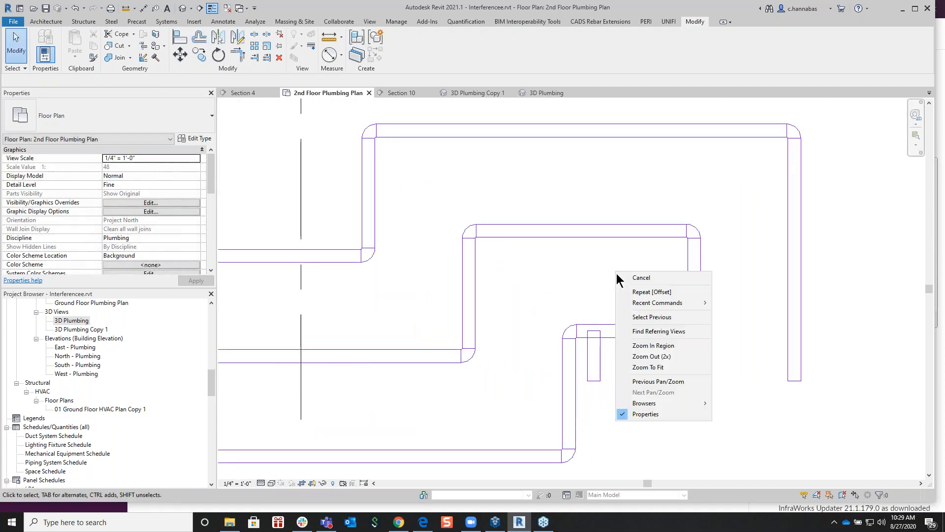
# Step: Trim the innermost run's upper horizontal pipe and its short vertical end pipe to a corner joined by an elbow
pyautogui.click(237, 55)
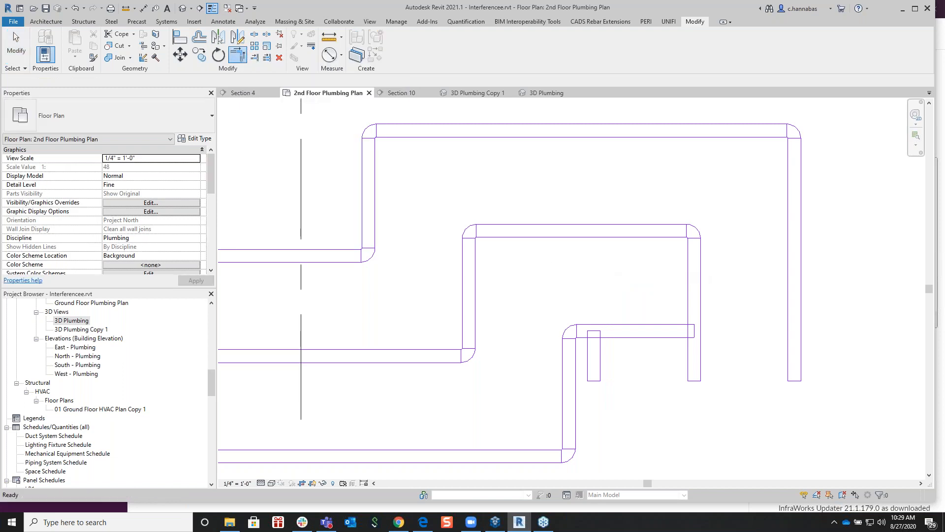
pyautogui.click(580, 325)
pyautogui.click(589, 351)
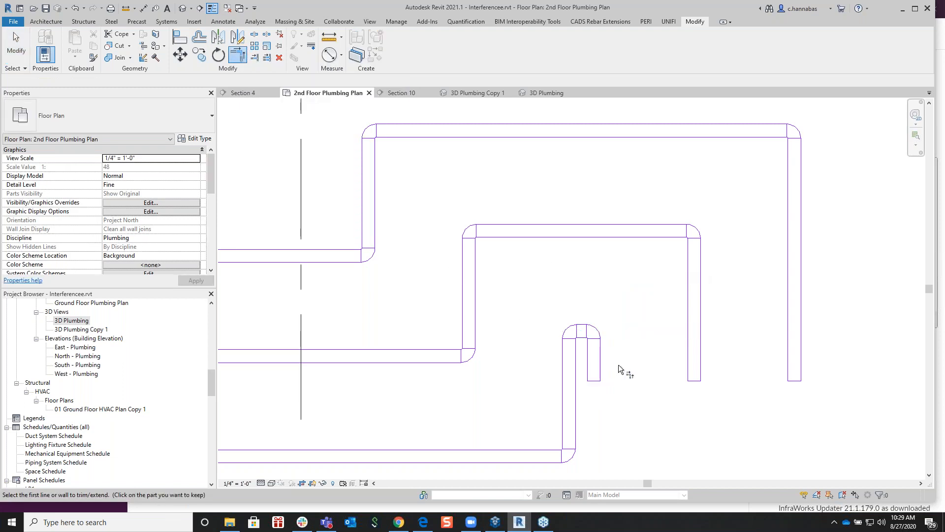
pyautogui.scroll(-2, 619, 369)
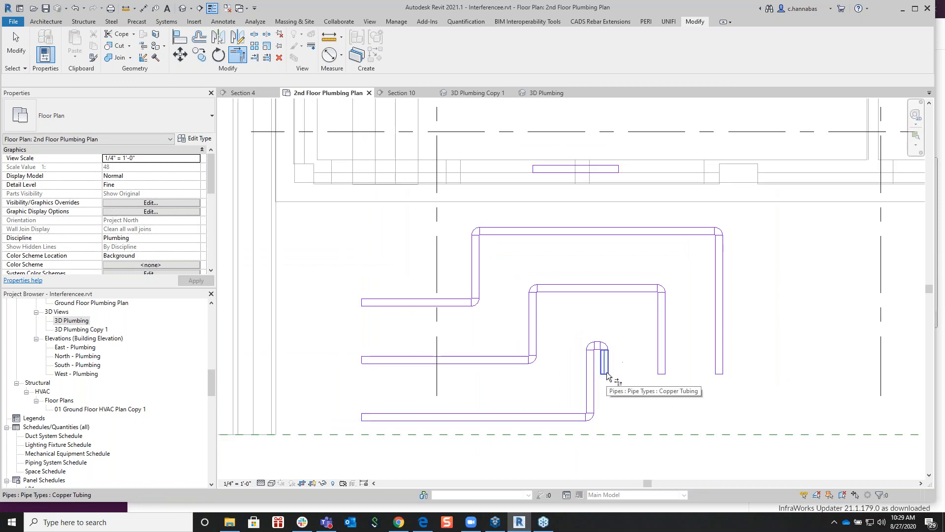
pyautogui.rightClick(613, 317)
pyautogui.click(630, 323)
pyautogui.rightClick(606, 317)
pyautogui.click(633, 324)
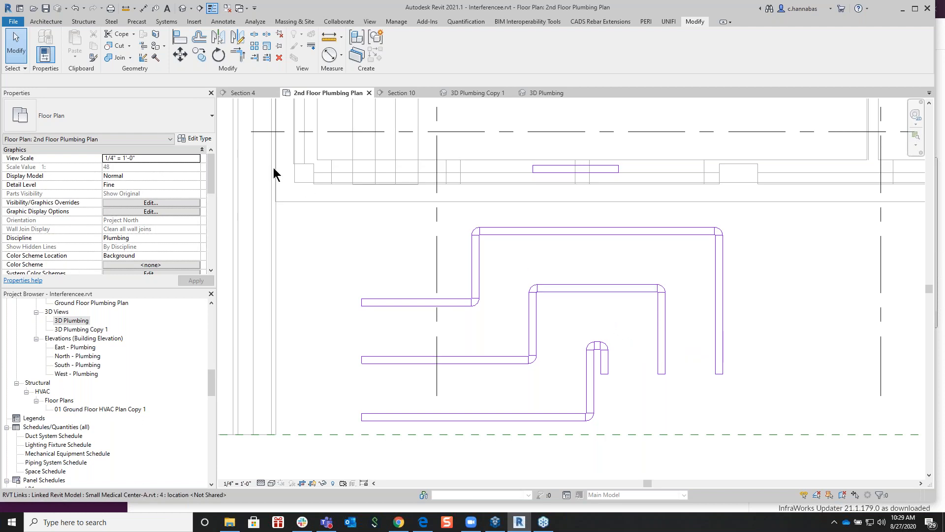
pyautogui.click(168, 22)
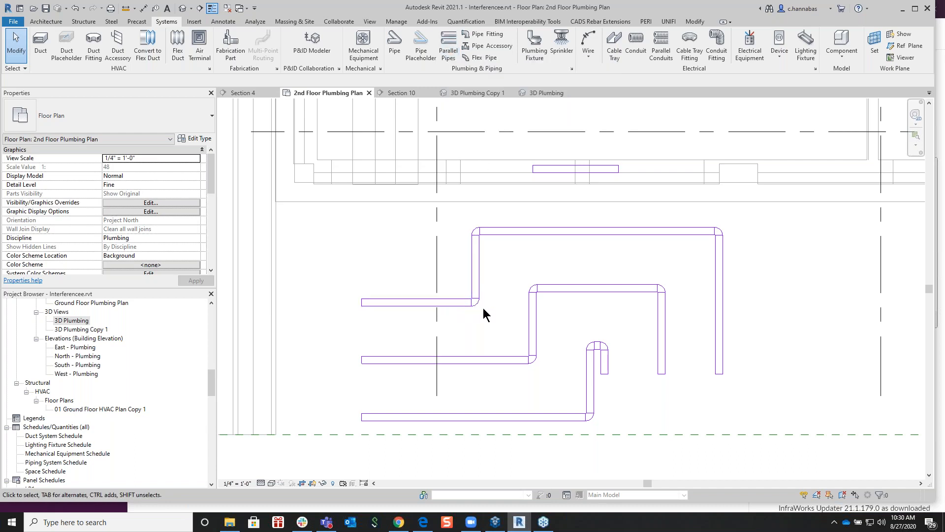
pyautogui.click(693, 22)
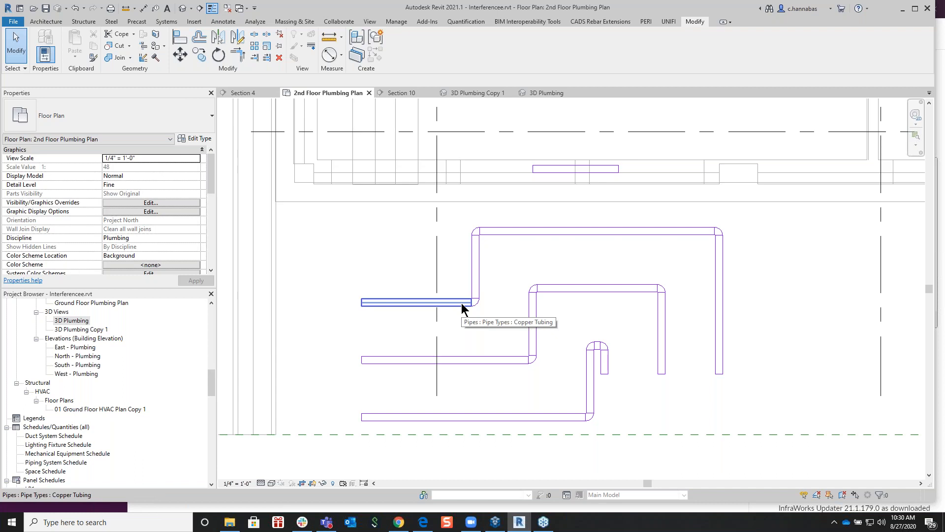
pyautogui.scroll(-3, 462, 308)
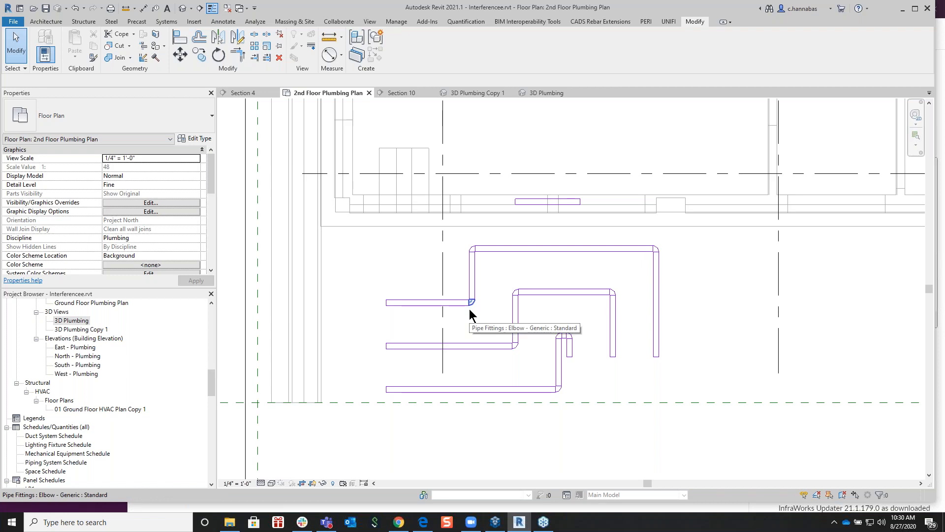
pyautogui.scroll(-4, 468, 309)
pyautogui.moveTo(478, 280); pyautogui.dragTo(450, 370, button='middle')
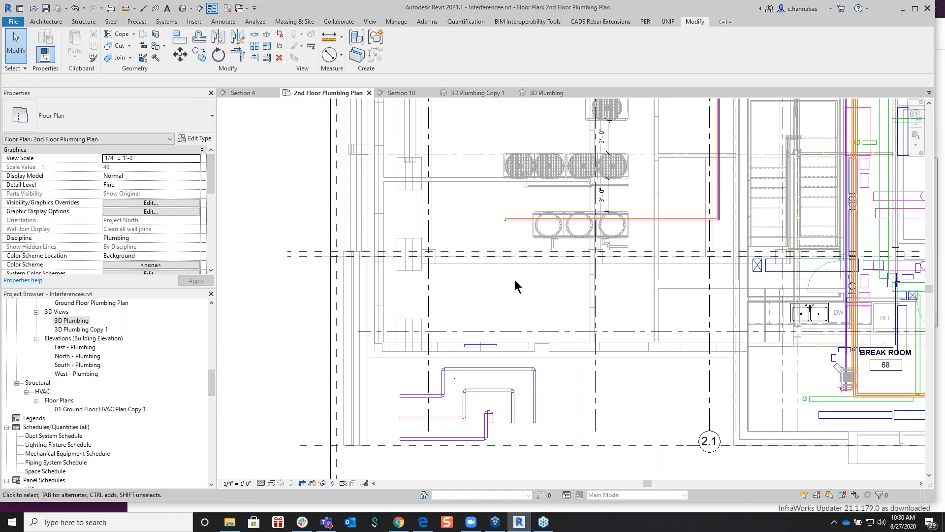
pyautogui.scroll(-3, 514, 284)
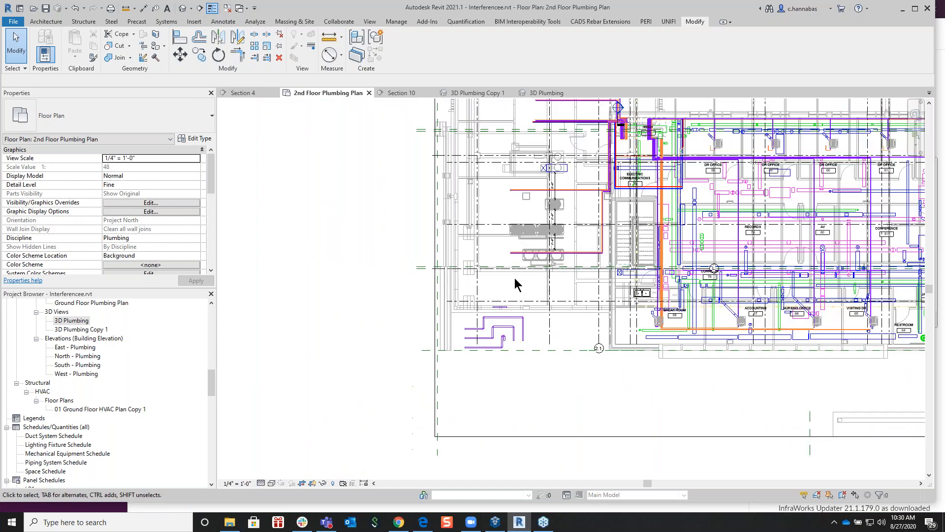
pyautogui.moveTo(635, 177); pyautogui.dragTo(535, 251, button='middle')
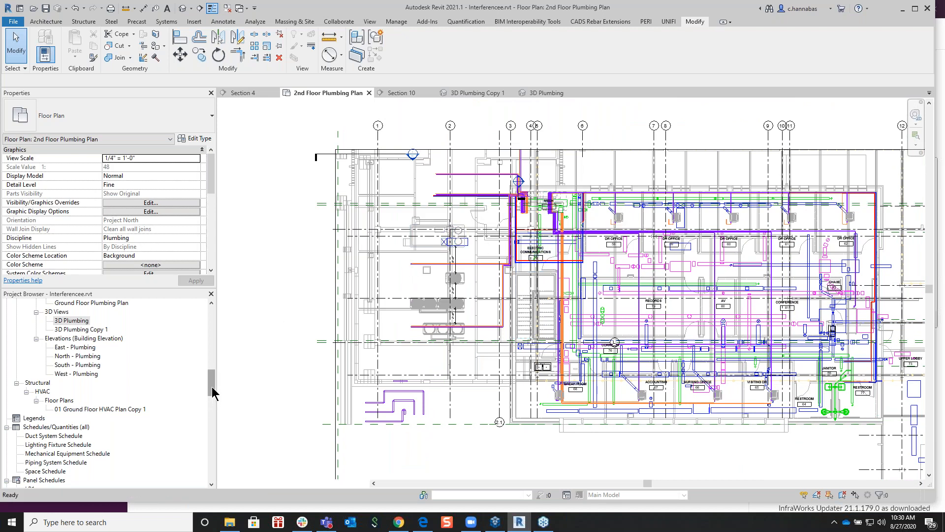
# Step: Select the 3D Plumbing view in the Project Browser and look through the neighbouring plumbing views
pyautogui.click(71, 320)
pyautogui.scroll(1, 99, 345)
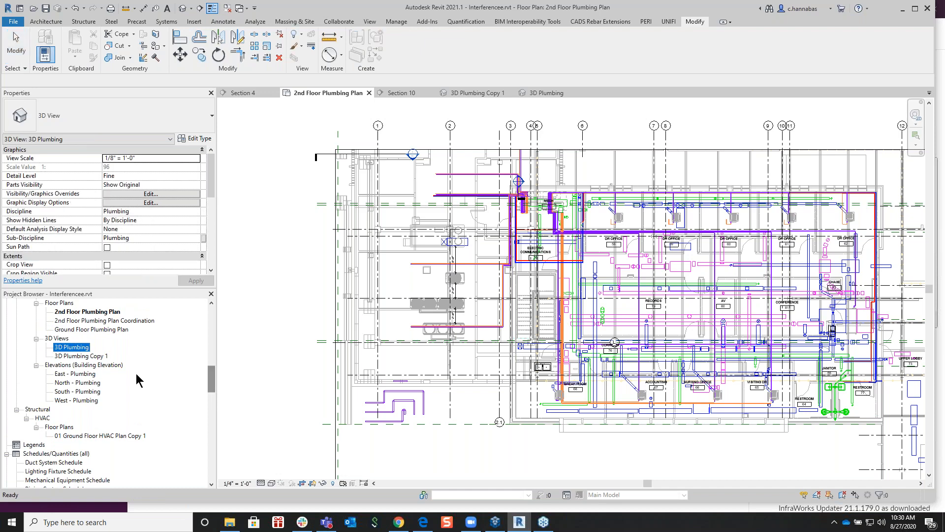
# Step: Open the 3D Plumbing Copy 1 view and examine how the parallel pipes route around the two equipment boxes and down the riser
pyautogui.doubleClick(99, 358)
pyautogui.scroll(-3, 454, 266)
pyautogui.scroll(2, 454, 265)
pyautogui.moveTo(568, 230); pyautogui.dragTo(517, 301, button='middle')
pyautogui.scroll(-2, 518, 301)
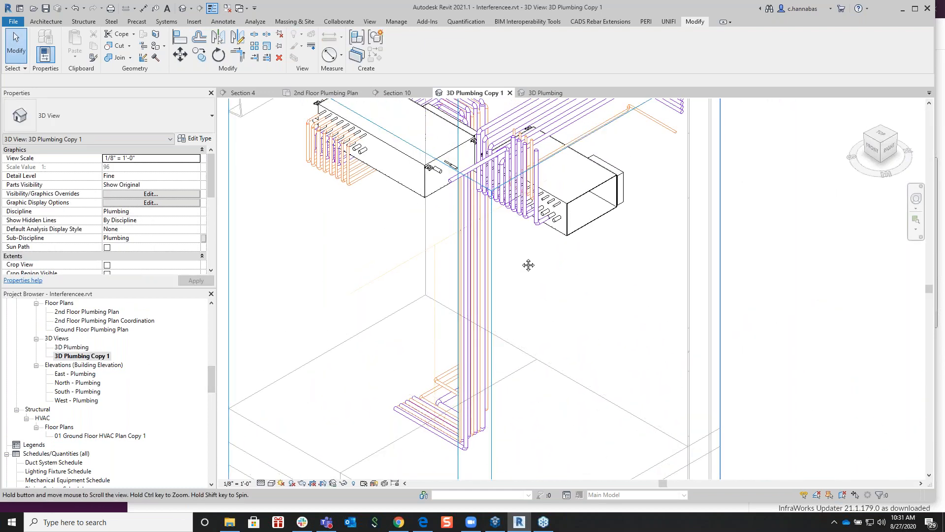
pyautogui.scroll(2, 525, 365)
pyautogui.scroll(6, 479, 212)
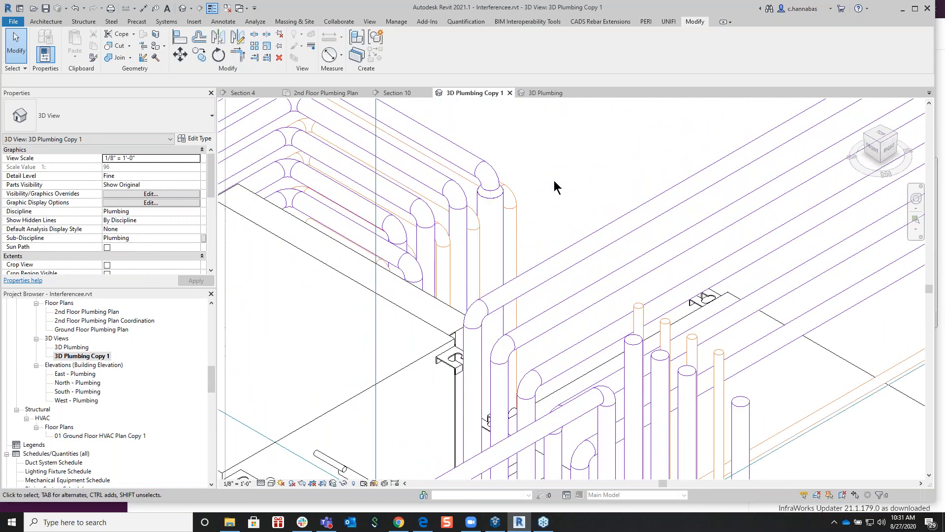
pyautogui.scroll(-4, 554, 180)
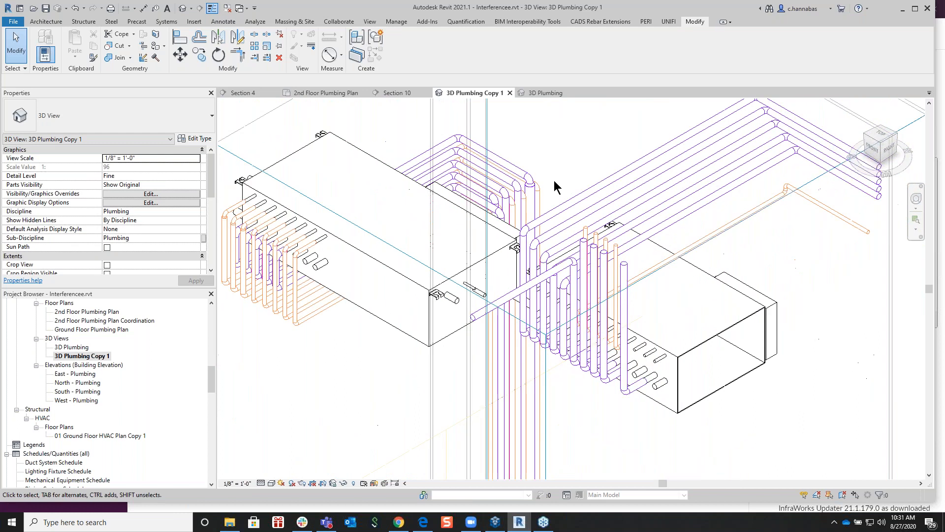
pyautogui.scroll(-2, 553, 180)
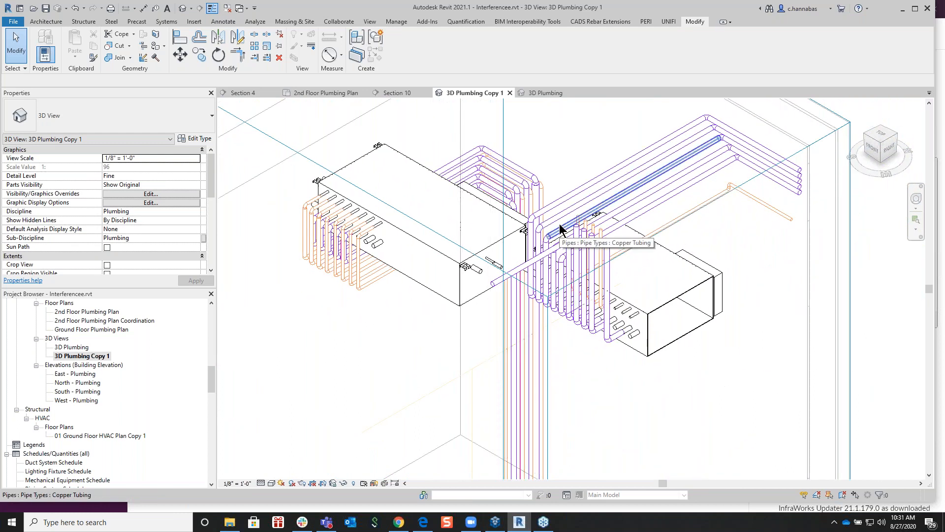
pyautogui.scroll(-2, 559, 227)
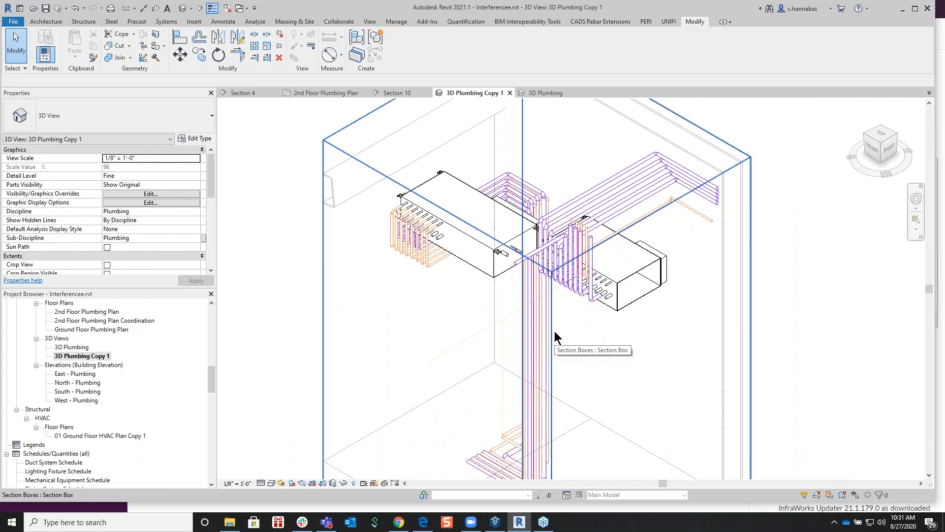
pyautogui.scroll(-2, 566, 328)
pyautogui.moveTo(577, 338); pyautogui.dragTo(547, 306, button='middle')
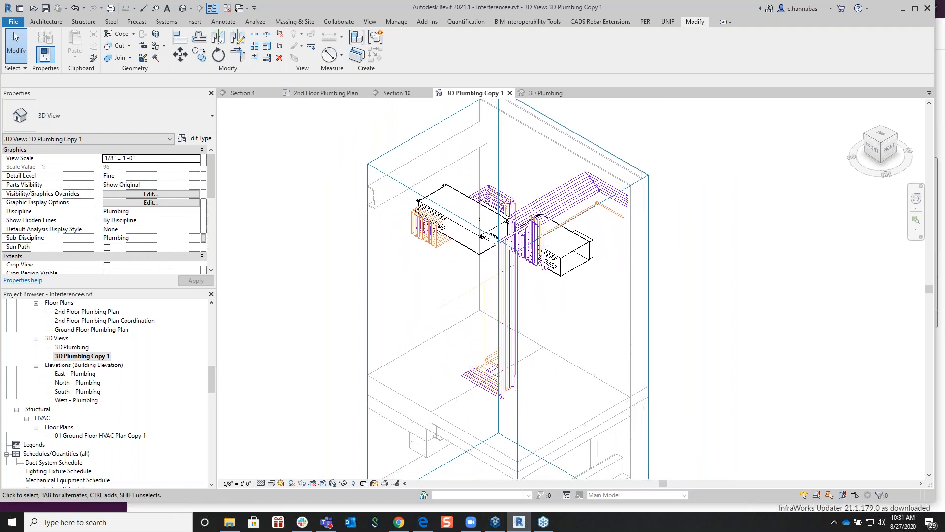
pyautogui.scroll(-2, 540, 298)
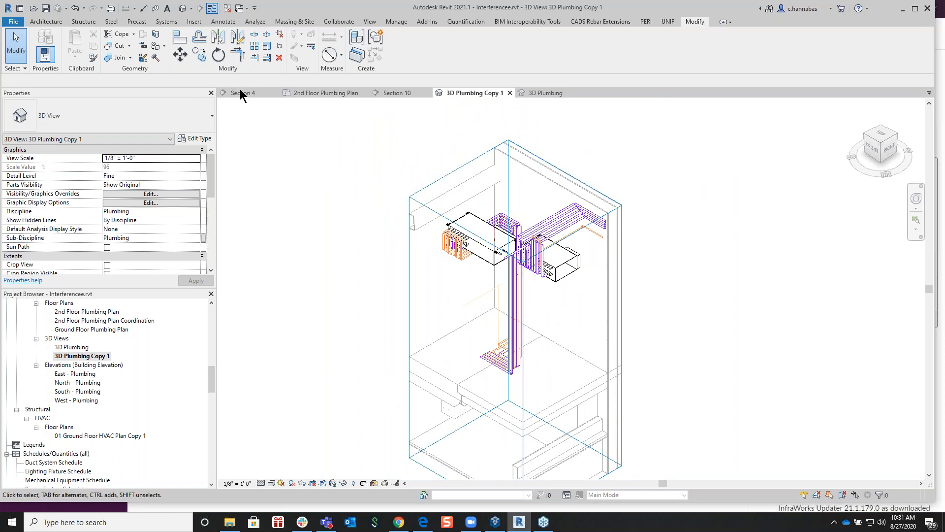
# Step: In the 2nd Floor Plumbing Plan, delete both elbows on the short vertical pipe of the middle looped run
pyautogui.click(309, 92)
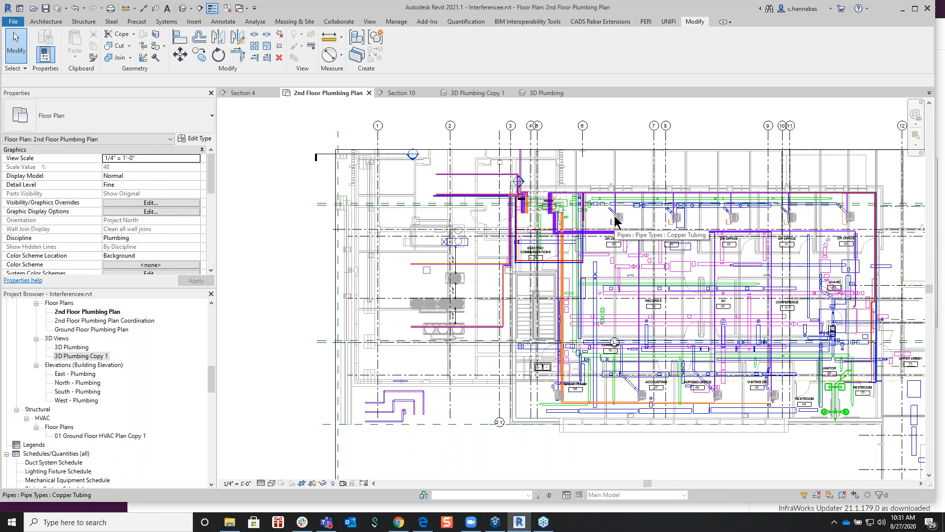
pyautogui.moveTo(615, 220); pyautogui.dragTo(517, 214, button='middle')
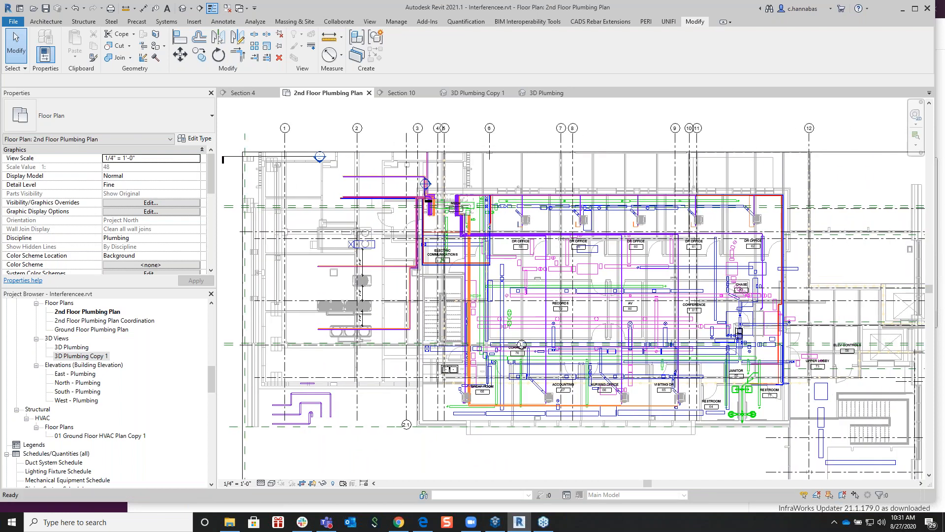
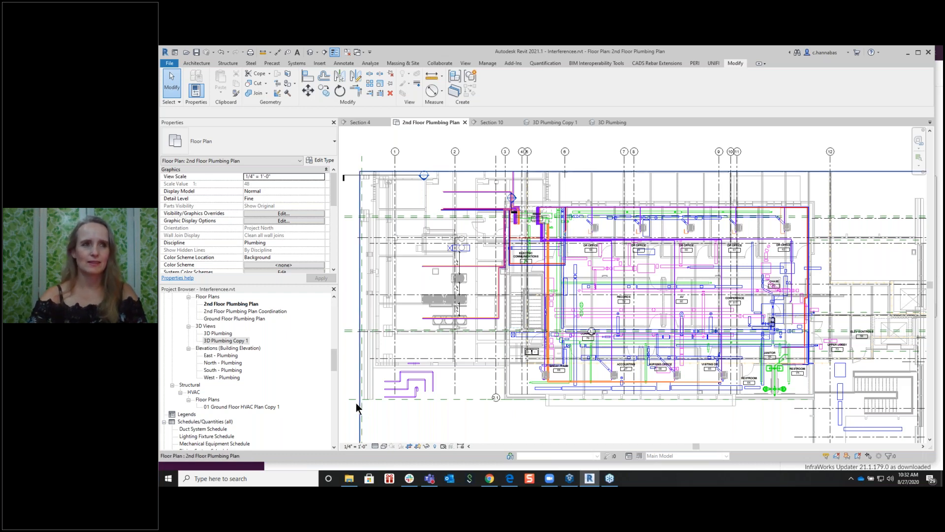
pyautogui.moveTo(463, 402); pyautogui.dragTo(503, 385, button='middle')
pyautogui.scroll(8, 517, 365)
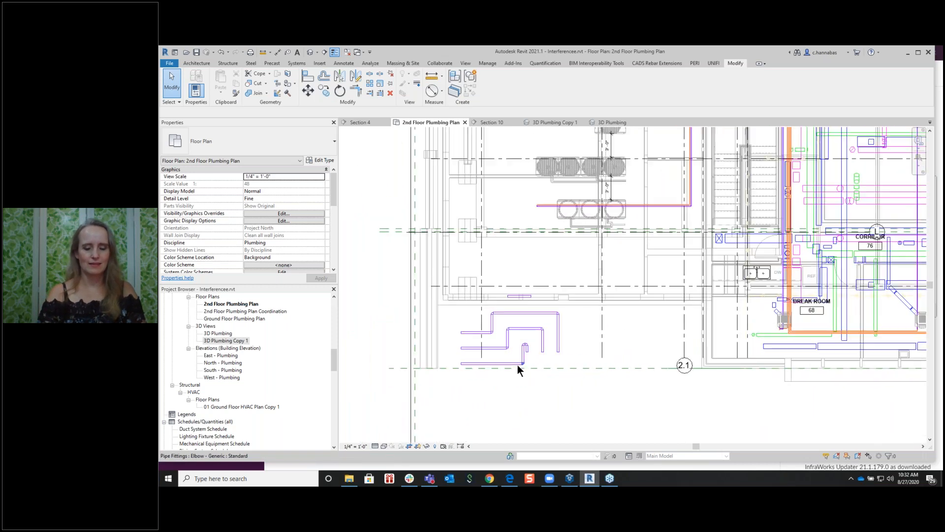
pyautogui.scroll(2, 507, 347)
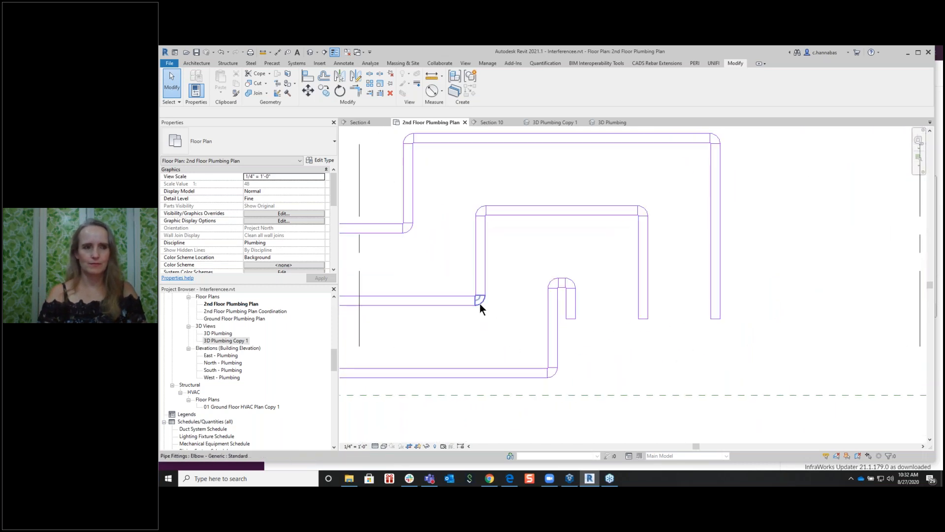
pyautogui.click(485, 304)
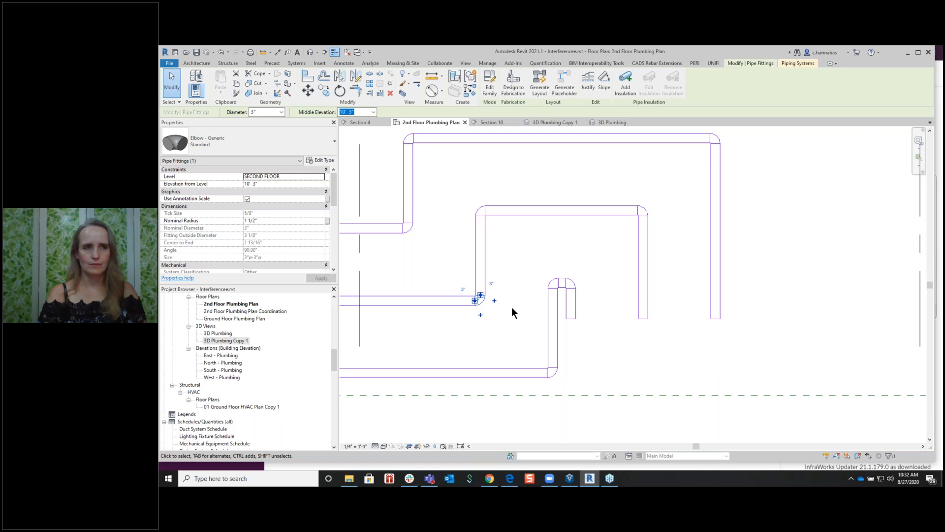
pyautogui.press('Delete')
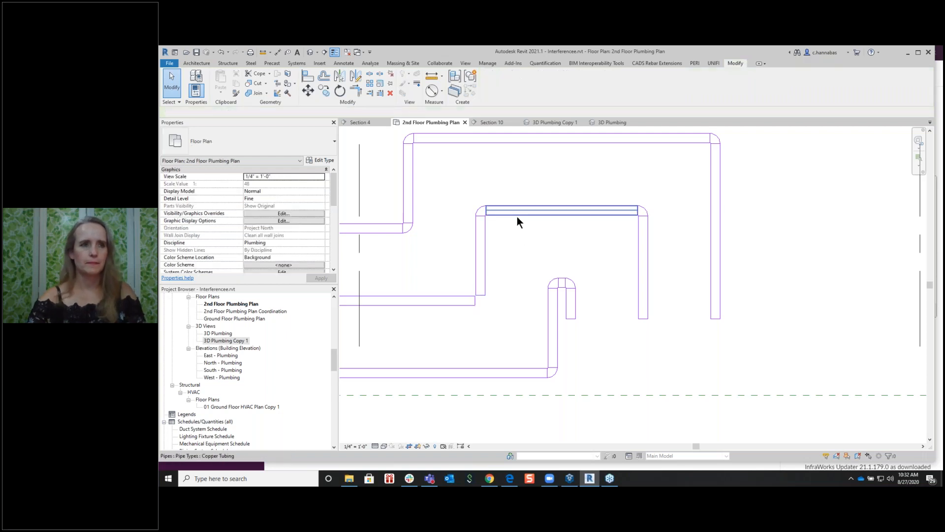
pyautogui.click(483, 221)
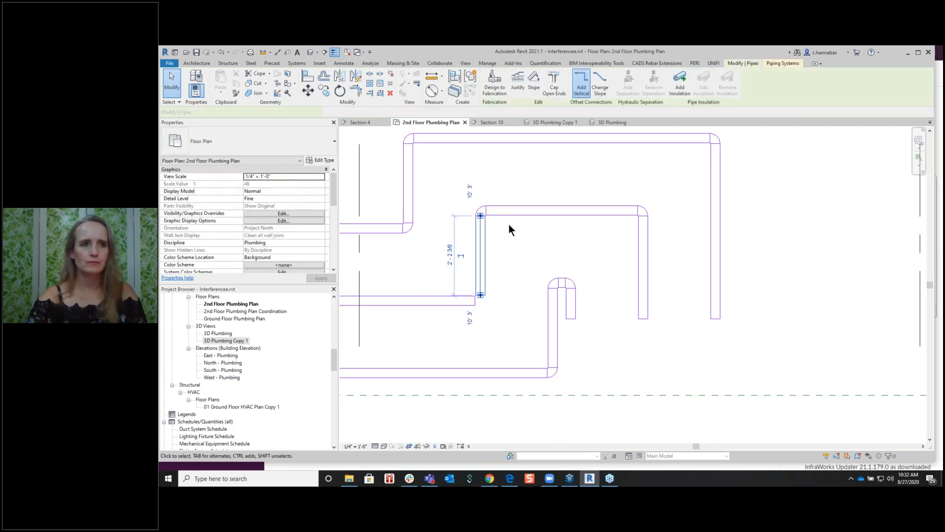
pyautogui.click(484, 206)
pyautogui.press('Delete')
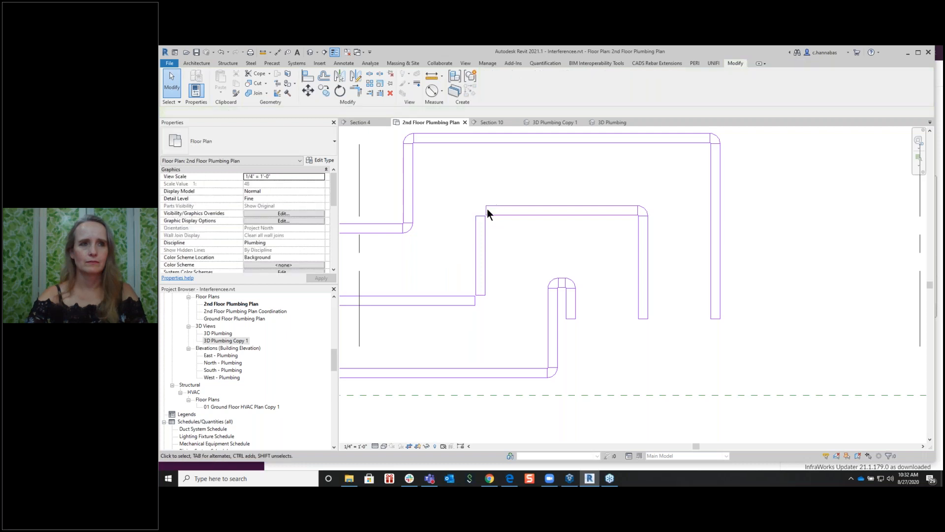
# Step: Draw a pipe from the short vertical pipe's upper end to the middle run's horizontal pipe to reconnect that corner
pyautogui.click(481, 216)
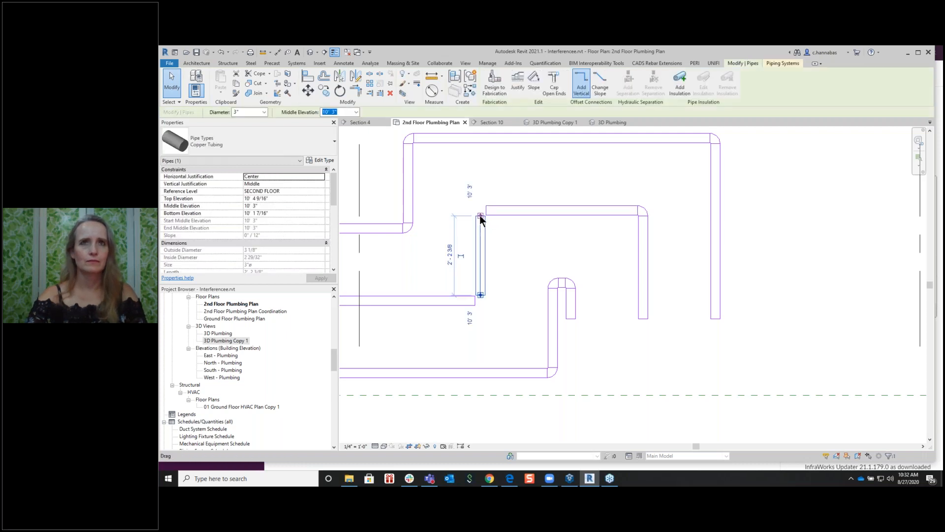
pyautogui.rightClick(479, 215)
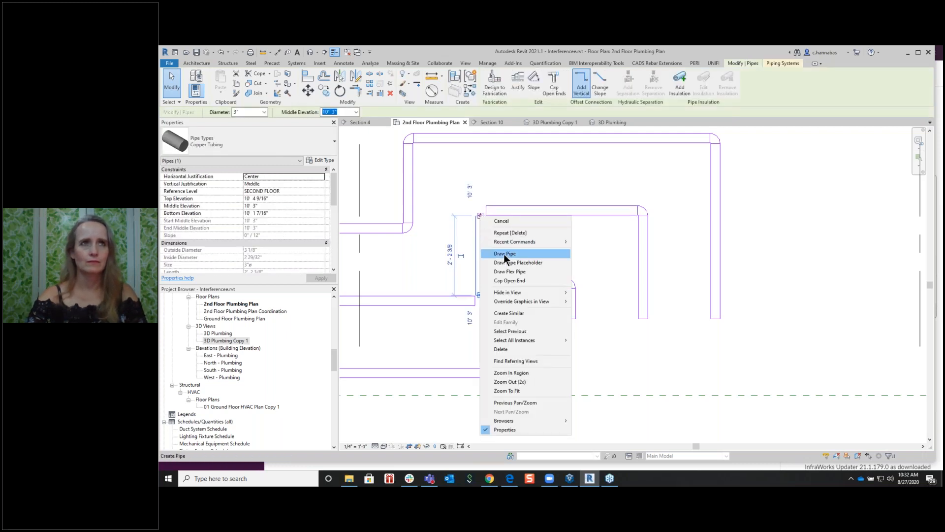
pyautogui.click(504, 253)
pyautogui.click(486, 211)
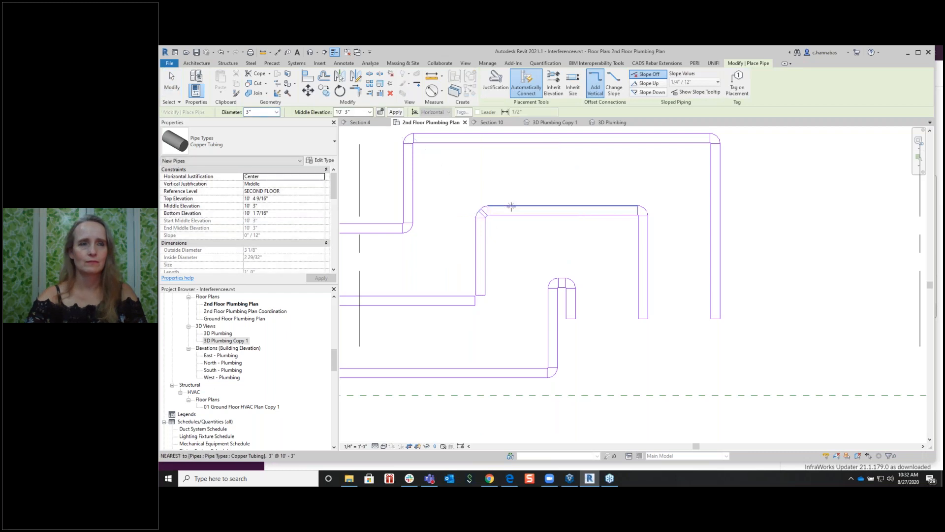
pyautogui.rightClick(508, 182)
pyautogui.click(522, 188)
pyautogui.rightClick(531, 187)
pyautogui.click(550, 192)
# Step: Extend the short vertical pipe's lower end to the incoming pipe's centerline and join the incoming pipe to it with an elbow
pyautogui.click(476, 257)
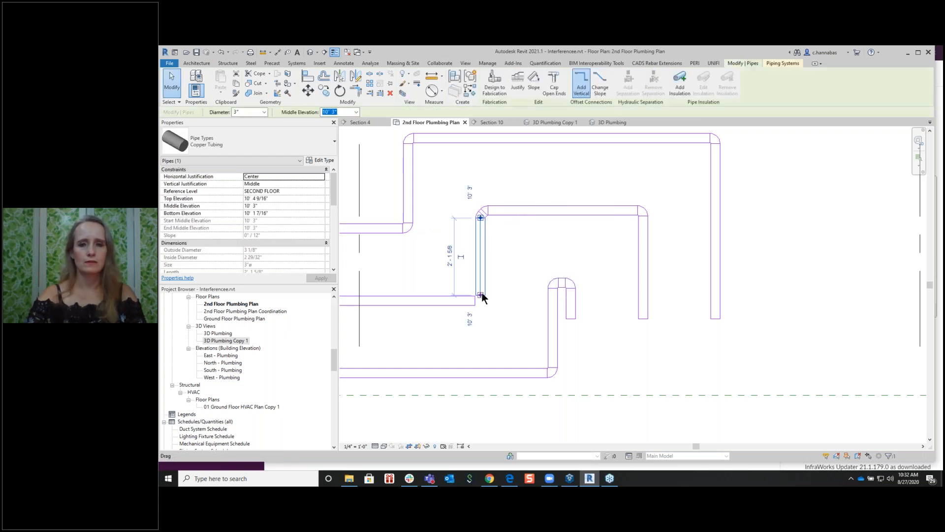
pyautogui.moveTo(480, 294); pyautogui.dragTo(480, 297)
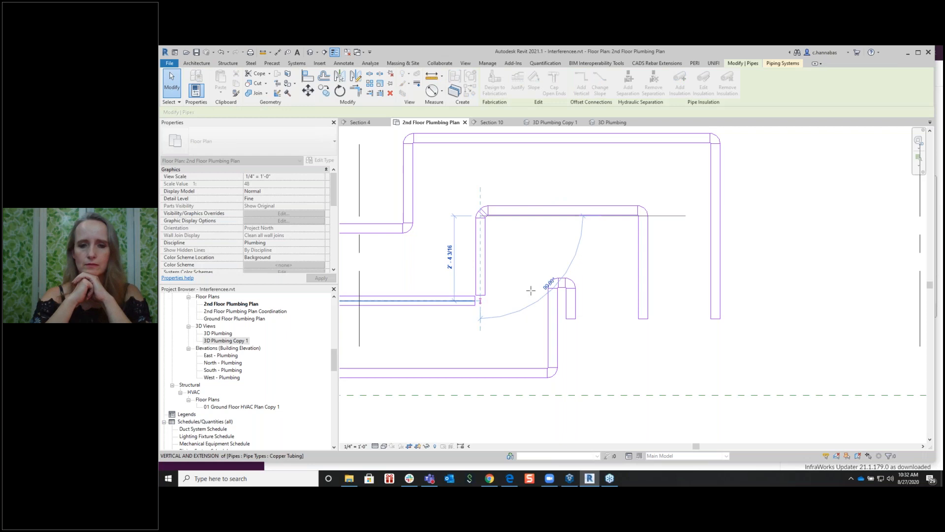
pyautogui.click(516, 276)
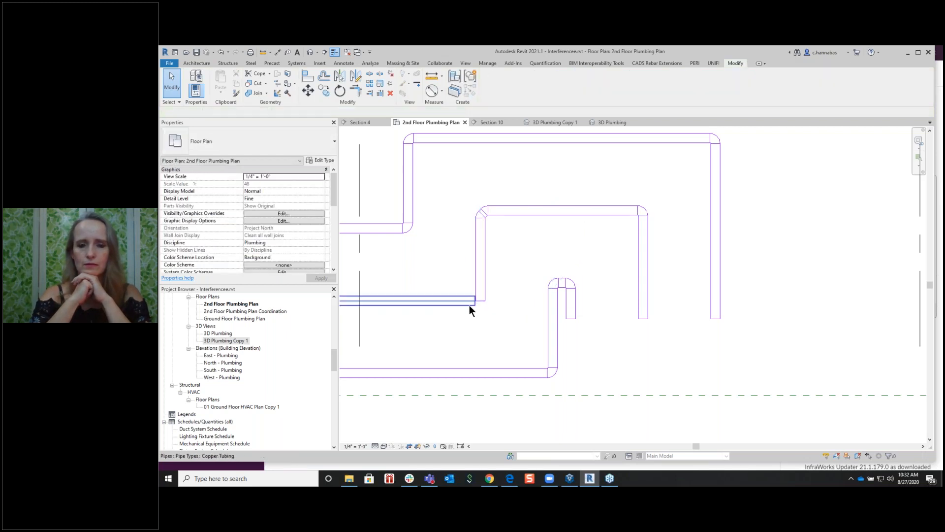
pyautogui.click(466, 303)
pyautogui.moveTo(474, 299); pyautogui.dragTo(480, 301)
pyautogui.click(521, 268)
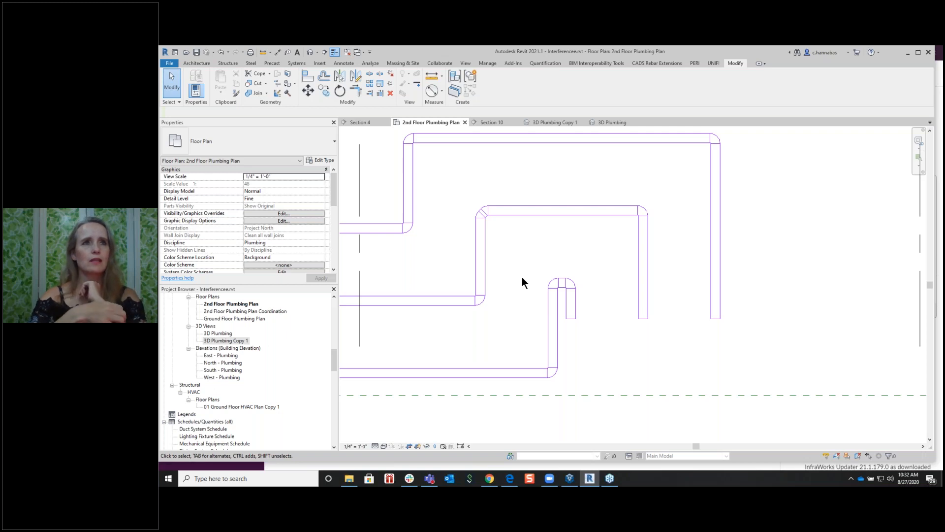
pyautogui.scroll(-2, 522, 279)
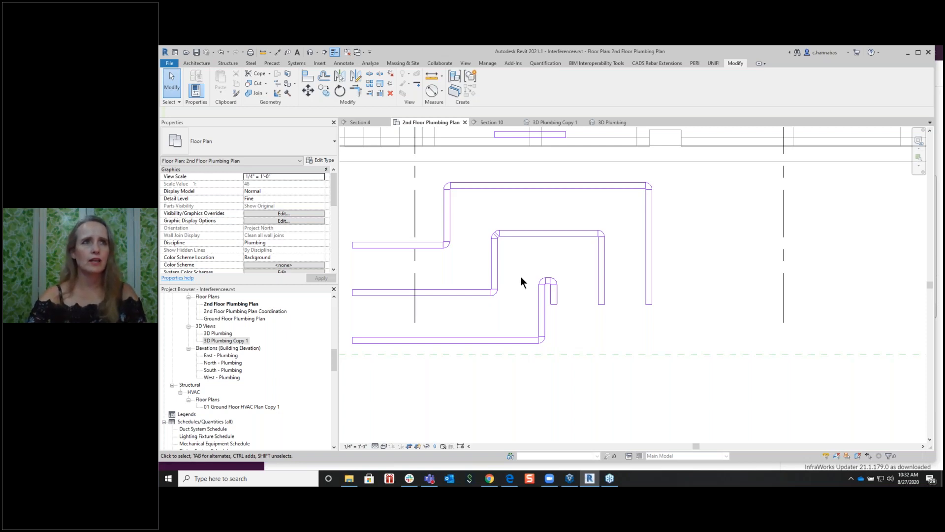
pyautogui.moveTo(515, 270); pyautogui.dragTo(517, 281, button='middle')
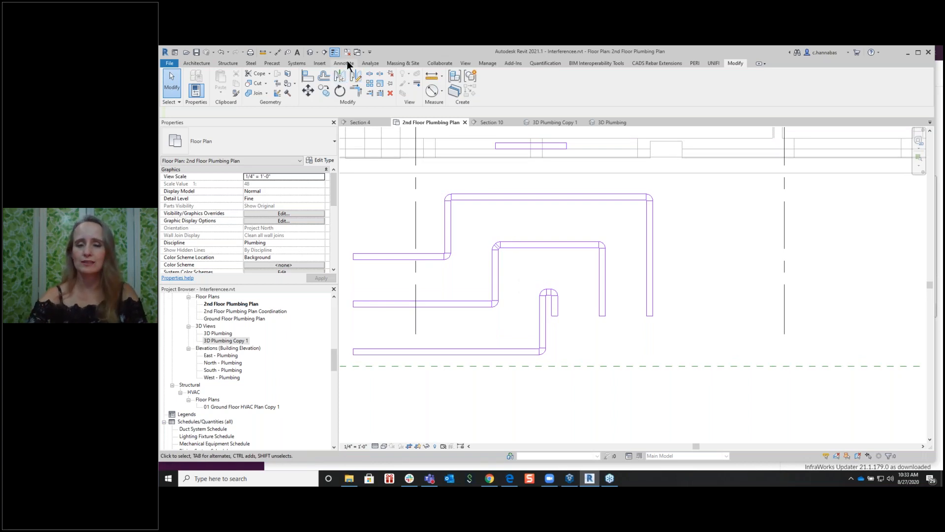
pyautogui.click(296, 63)
pyautogui.click(685, 90)
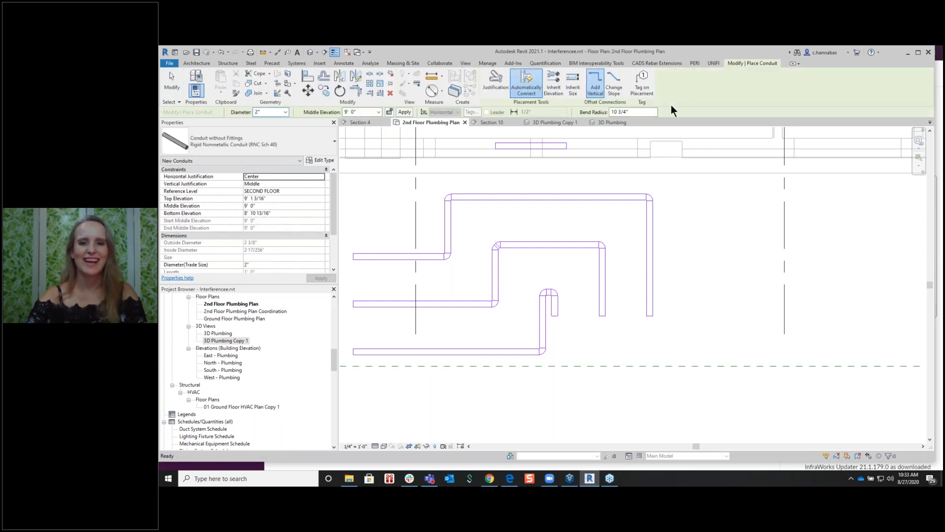
pyautogui.click(599, 348)
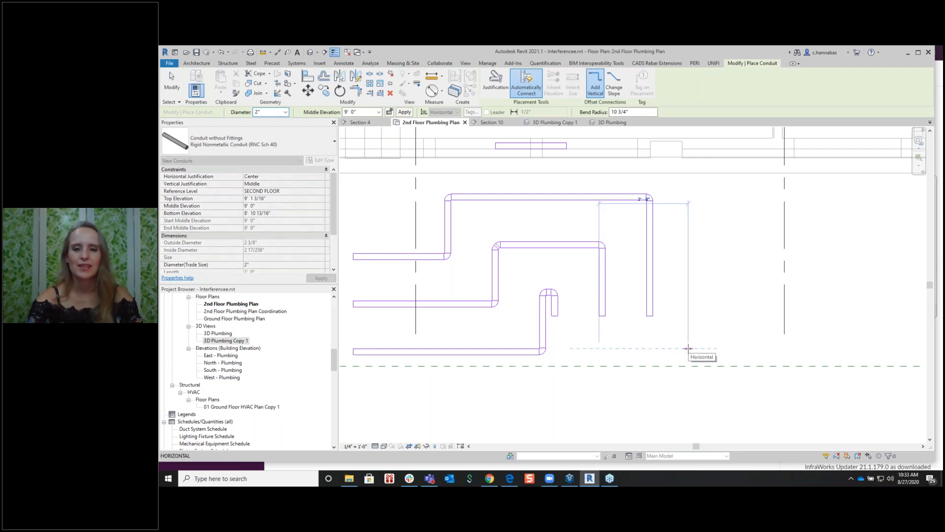
pyautogui.press('Escape')
pyautogui.press('Escape')
# Step: Turn on the visibility of Conduit Fittings and Conduits in the 2nd Floor Plumbing Plan
pyautogui.press('v')
pyautogui.press('g')
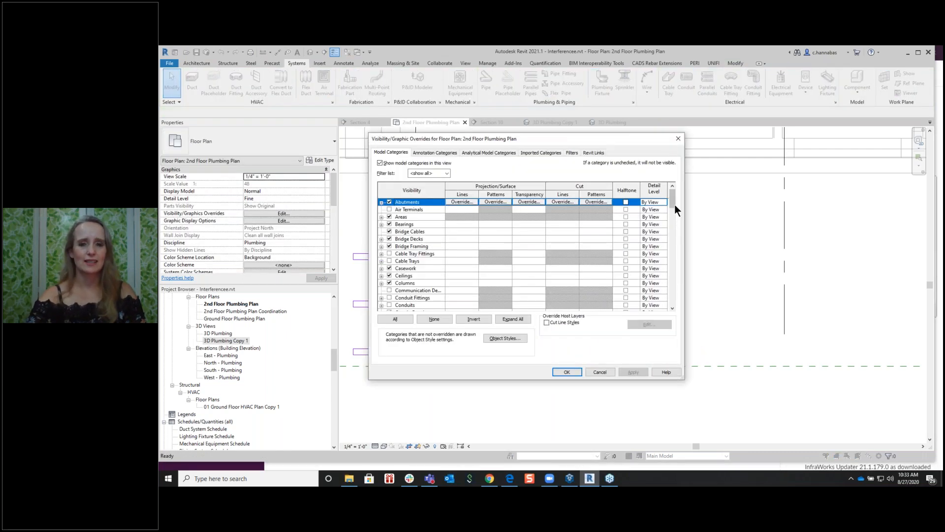
pyautogui.moveTo(672, 197); pyautogui.dragTo(672, 201)
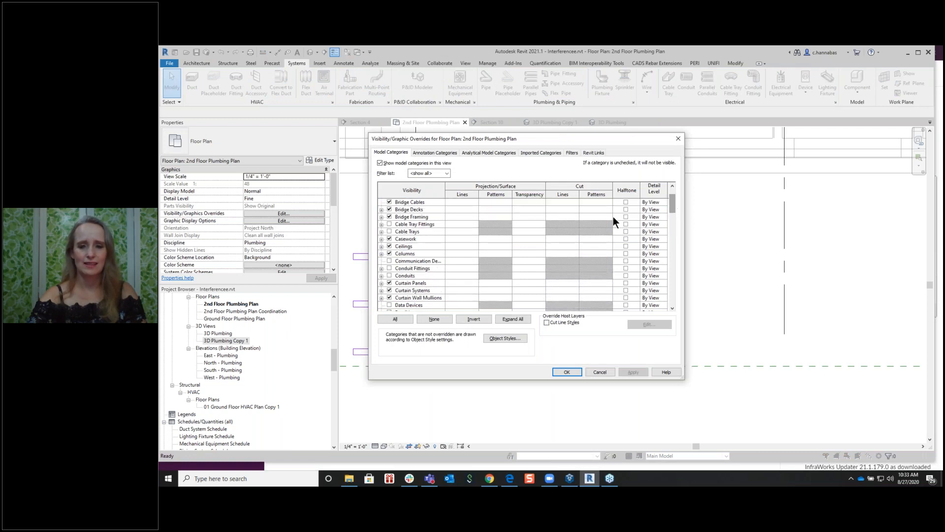
pyautogui.click(388, 268)
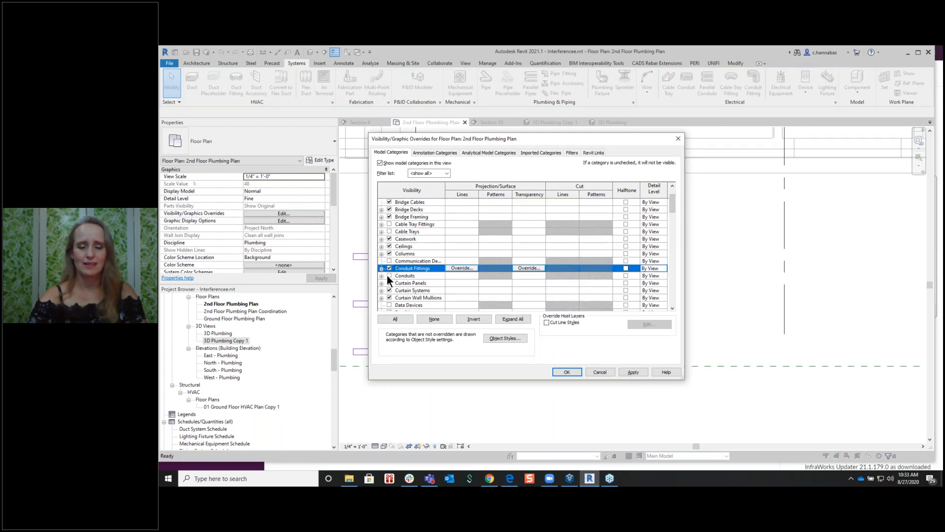
pyautogui.click(388, 275)
pyautogui.click(566, 372)
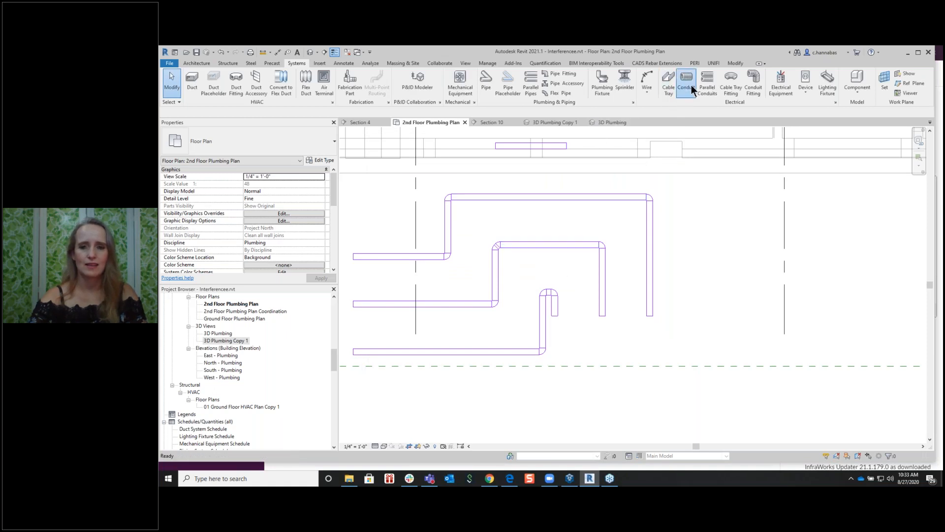
# Step: Draw a 2" conduit without fittings at 9' 0" middle elevation below the pipe loops, bending upward and ending in an angled segment
pyautogui.click(688, 84)
pyautogui.click(484, 397)
pyautogui.click(588, 396)
pyautogui.click(587, 351)
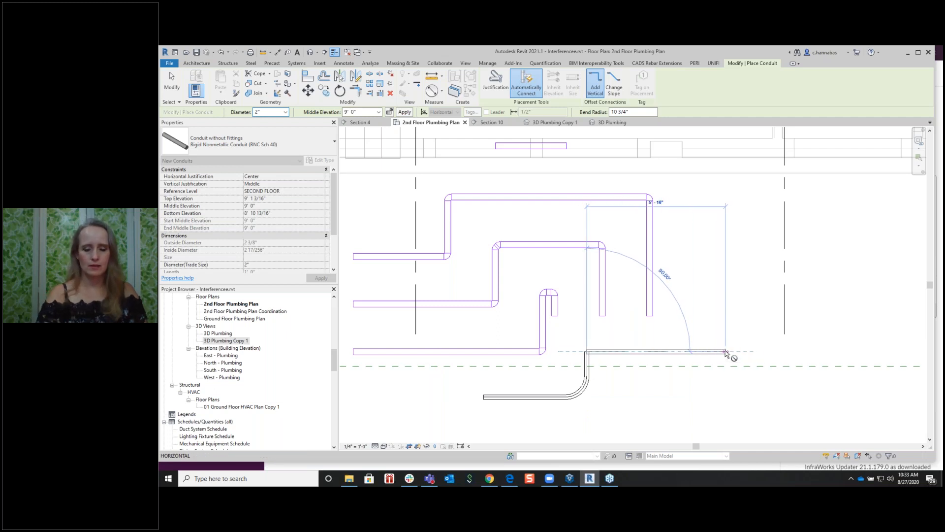
pyautogui.rightClick(626, 333)
pyautogui.click(650, 341)
pyautogui.rightClick(652, 340)
pyautogui.click(670, 345)
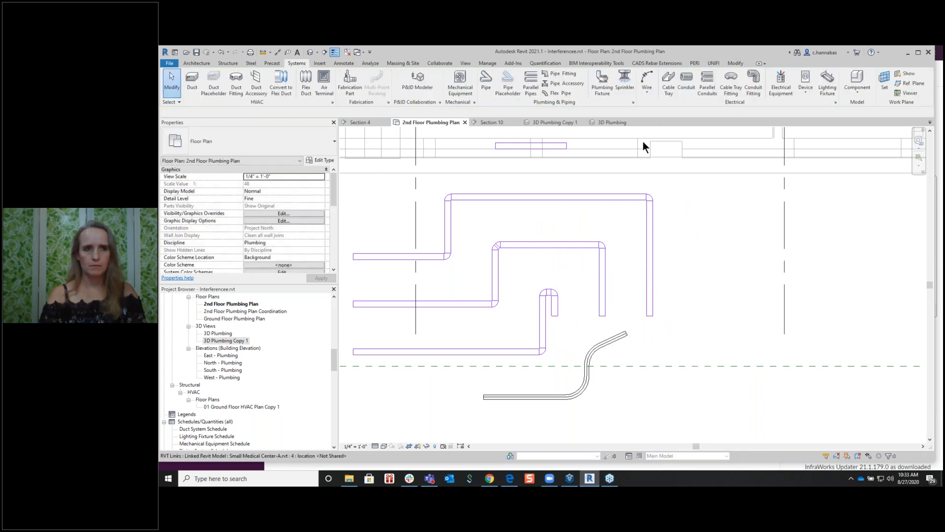
# Step: Create parallel conduits from the angled, vertical and horizontal conduit segments with a horizontal number of 3 and a 2' horizontal offset
pyautogui.click(704, 87)
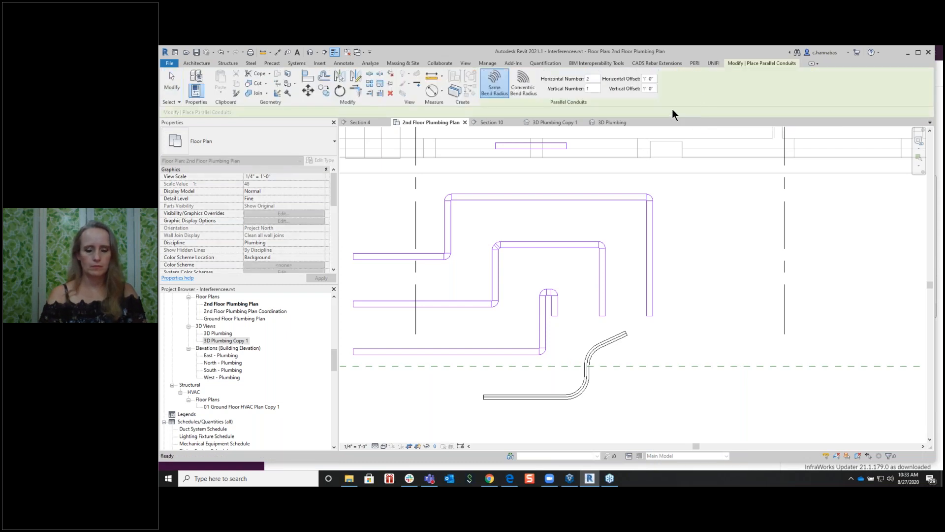
pyautogui.click(591, 79)
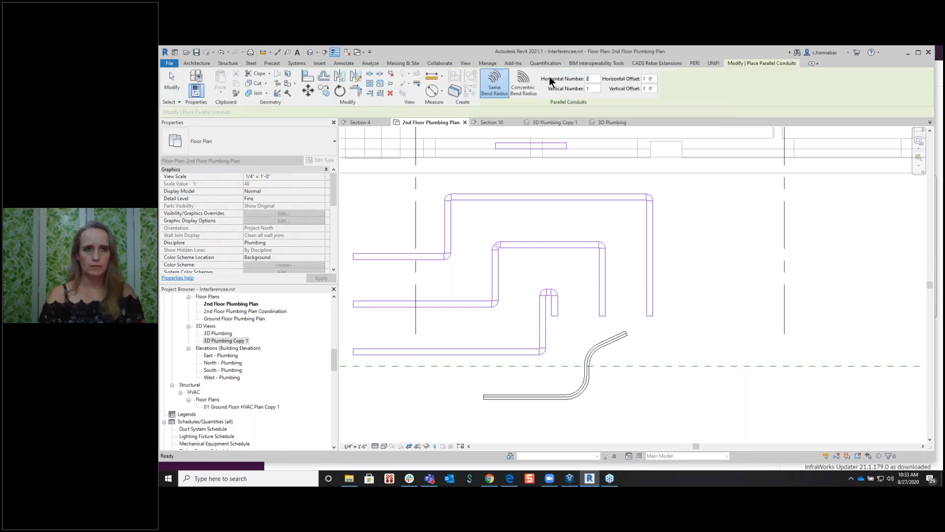
pyautogui.write('3')
pyautogui.press('Tab')
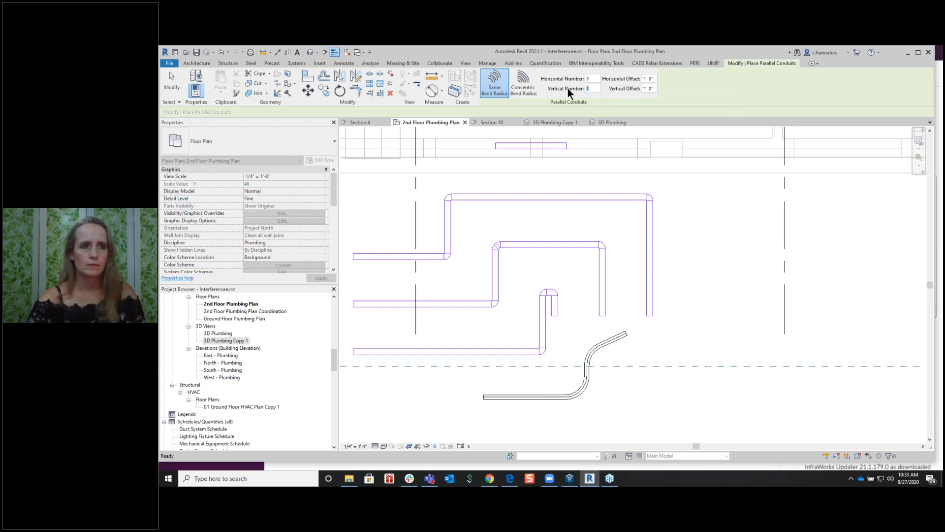
pyautogui.click(648, 88)
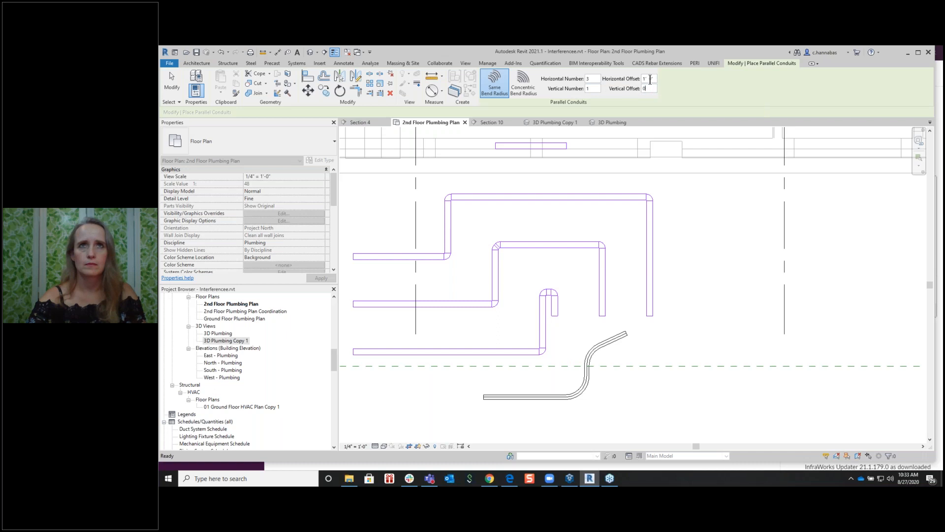
pyautogui.moveTo(654, 79); pyautogui.dragTo(617, 82)
pyautogui.write('2')
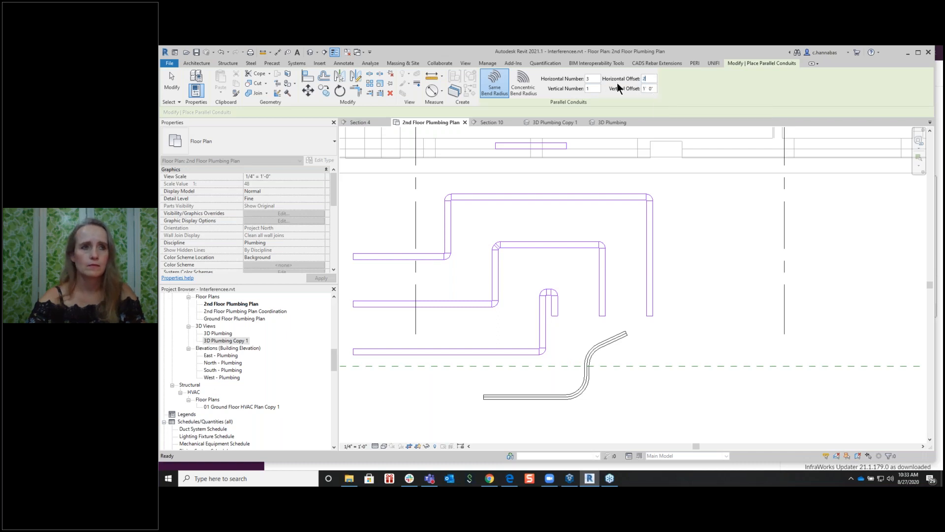
pyautogui.click(605, 346)
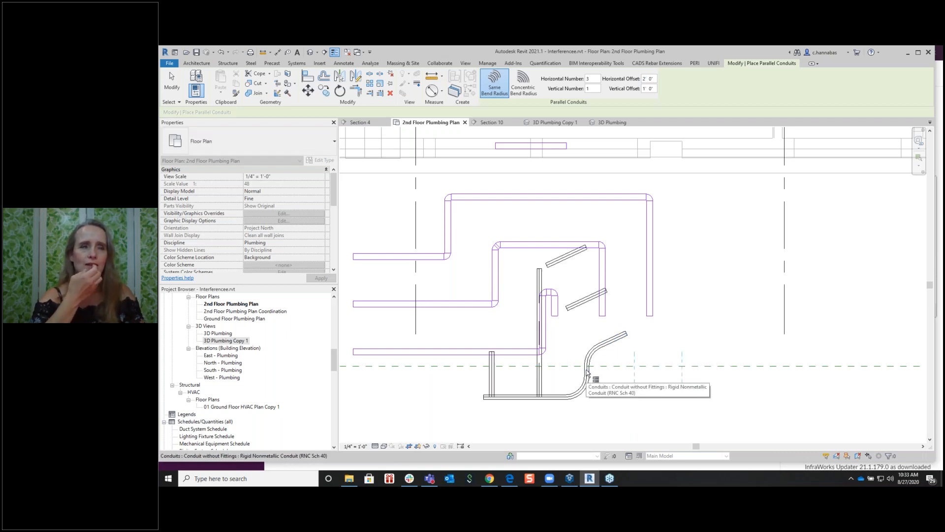
pyautogui.click(556, 394)
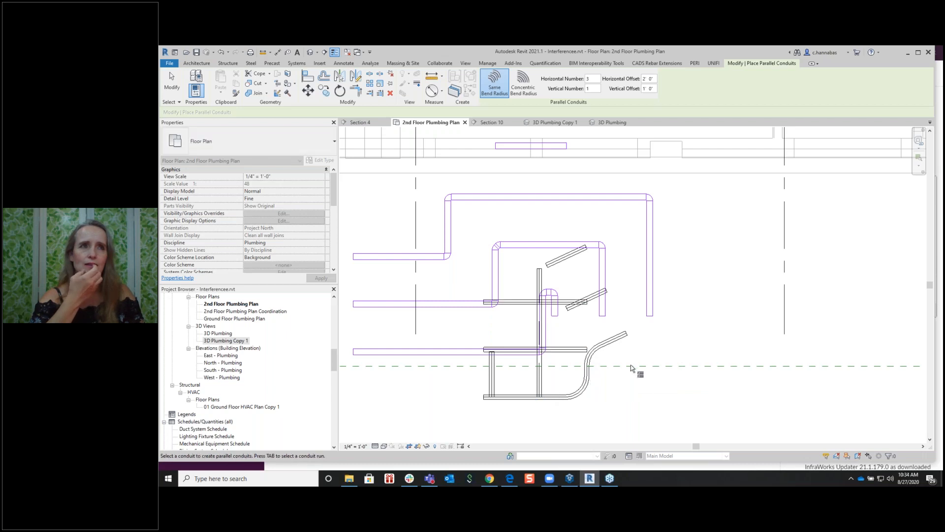
pyautogui.rightClick(680, 324)
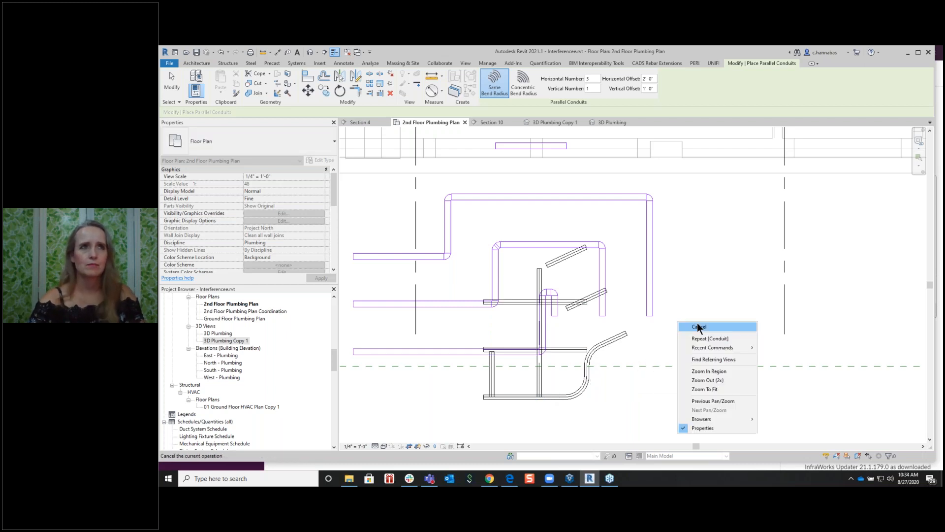
pyautogui.click(698, 326)
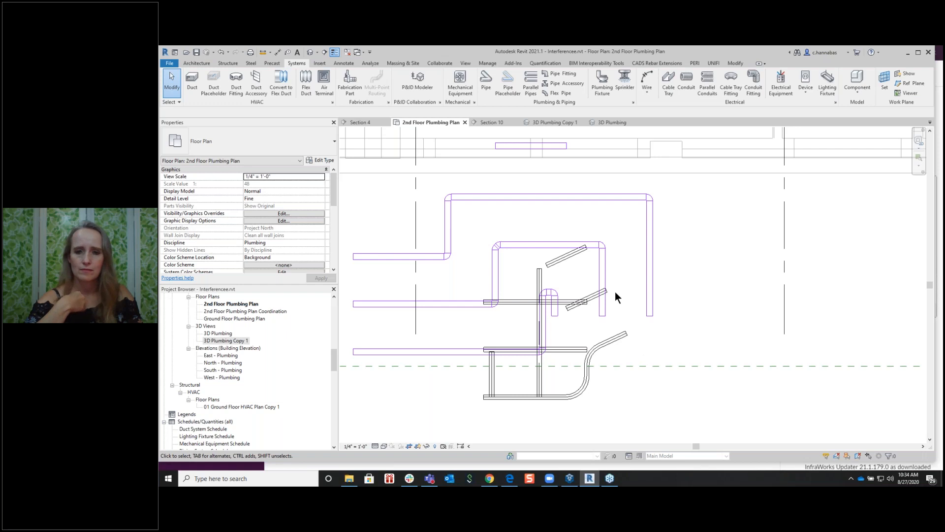
# Step: Review the cable tray settings and the specific fitting angle options in the Electrical Settings, closing them without saving
pyautogui.click(486, 64)
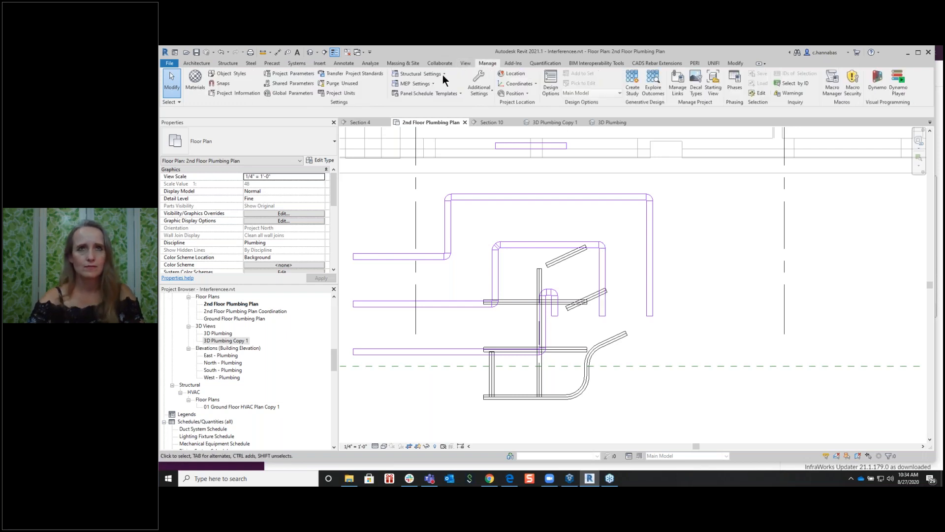
pyautogui.click(424, 82)
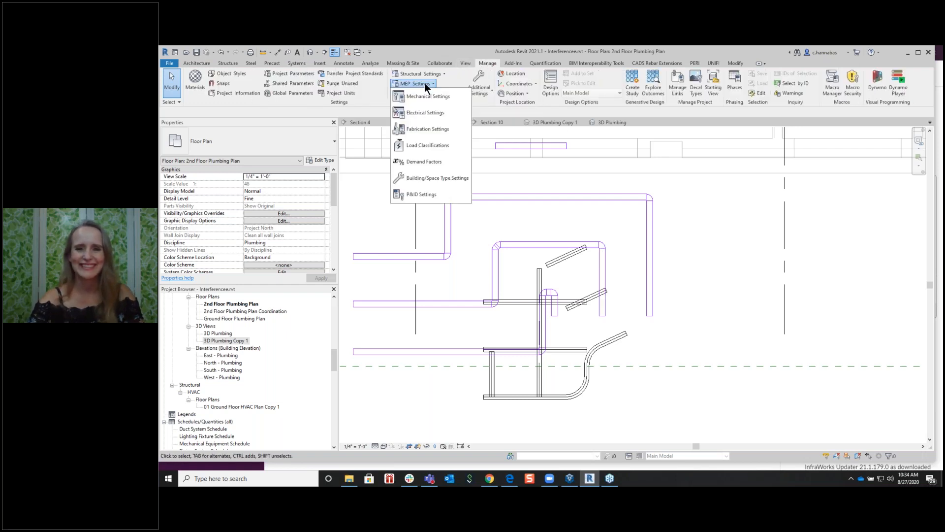
pyautogui.click(412, 113)
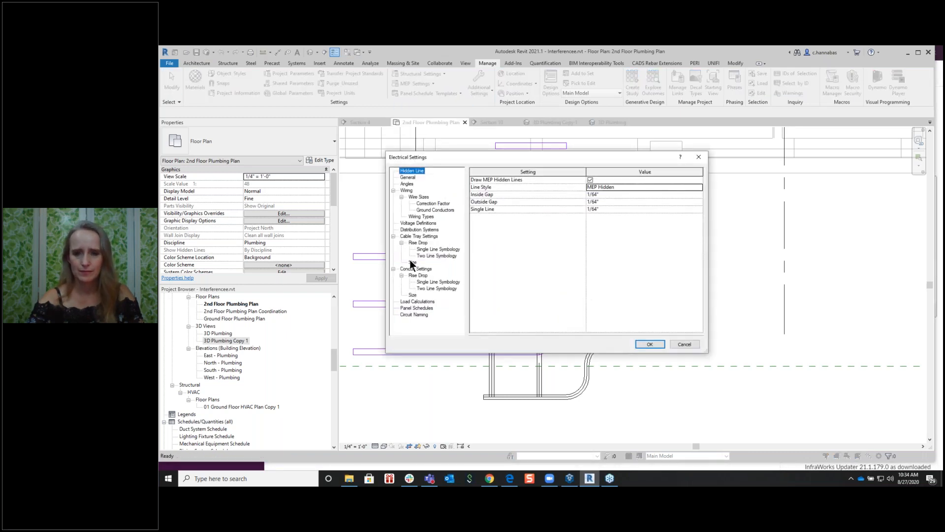
pyautogui.click(430, 236)
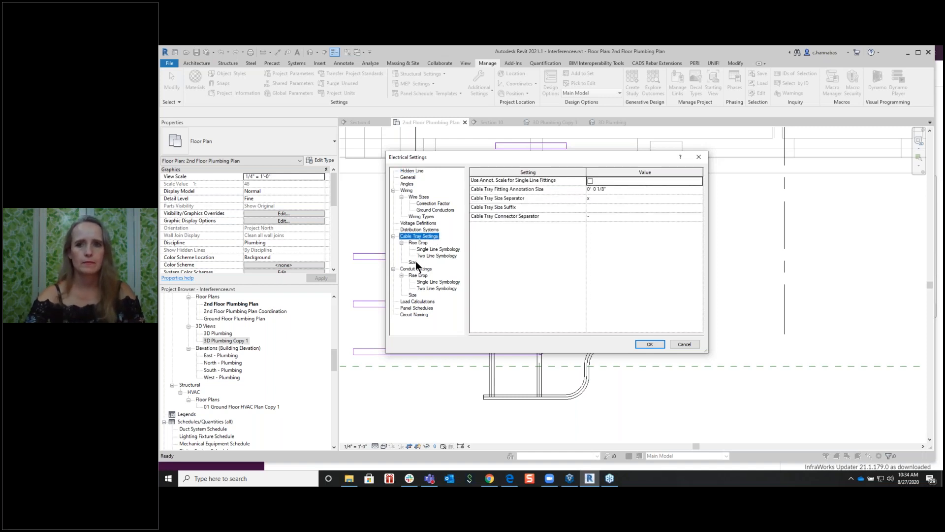
pyautogui.click(422, 249)
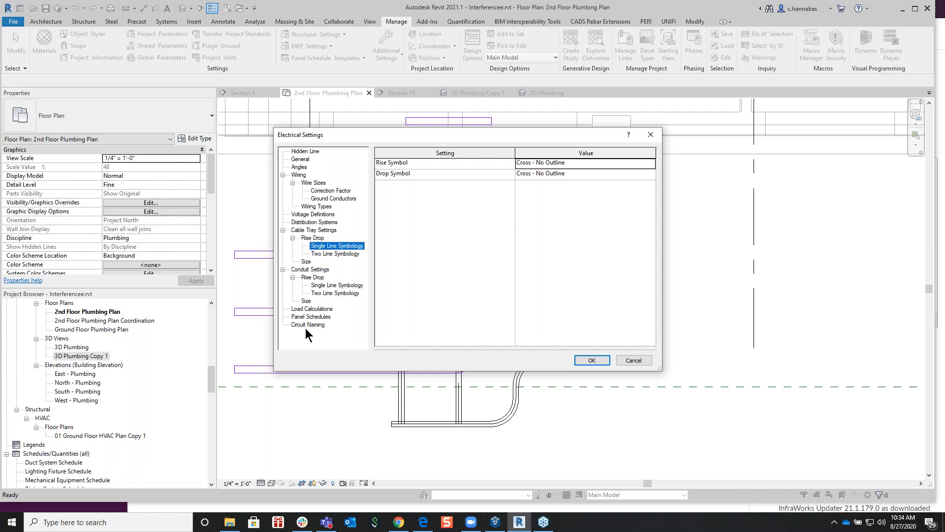
pyautogui.click(301, 167)
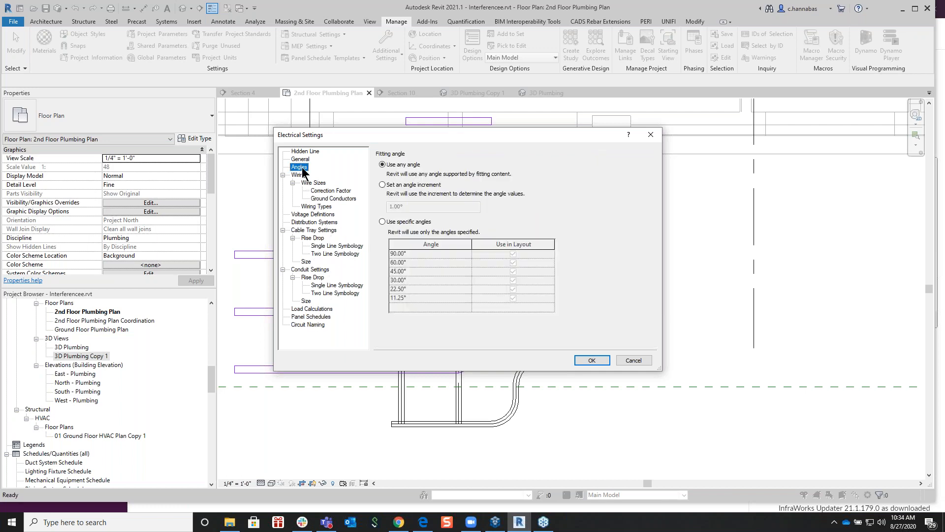
pyautogui.click(382, 222)
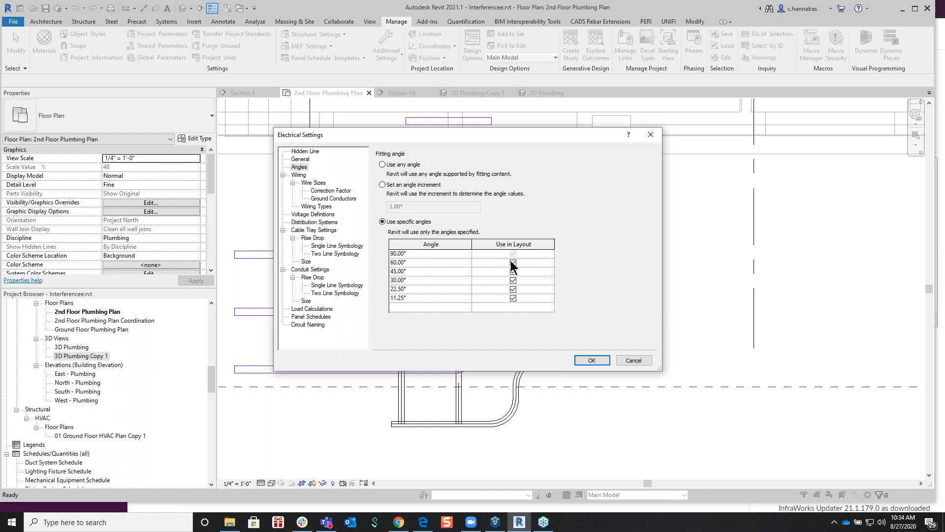
pyautogui.click(634, 360)
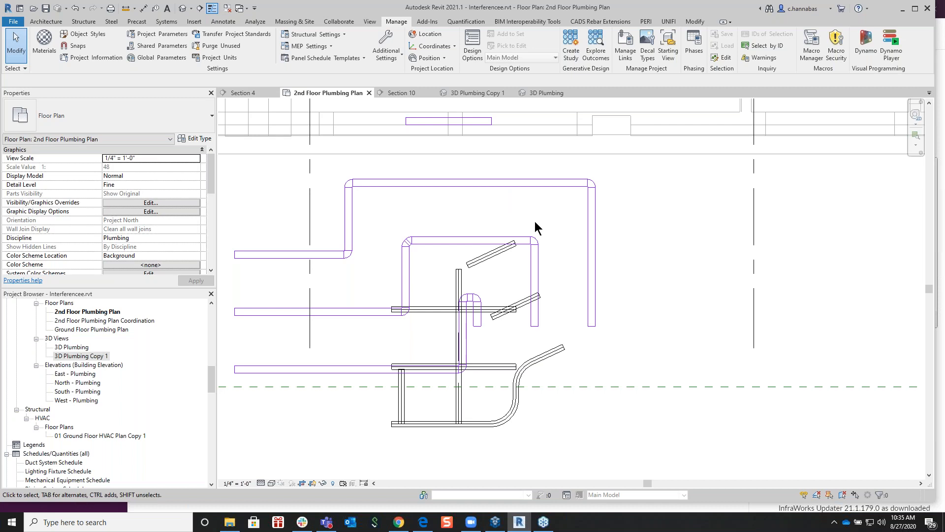
# Step: Delete all the practice pipe loops and conduits, including their fittings, below the building's exterior wall
pyautogui.moveTo(464, 220); pyautogui.dragTo(553, 224, button='middle')
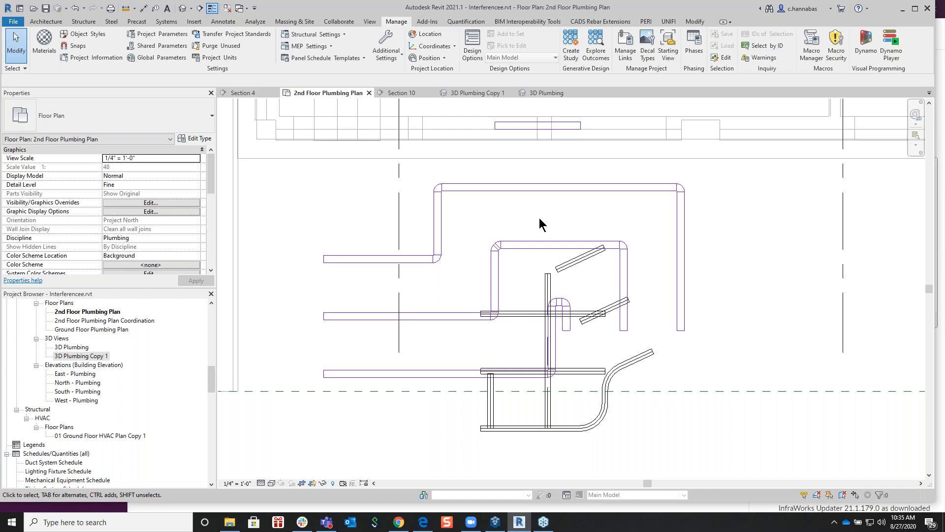
pyautogui.moveTo(282, 170); pyautogui.dragTo(718, 456)
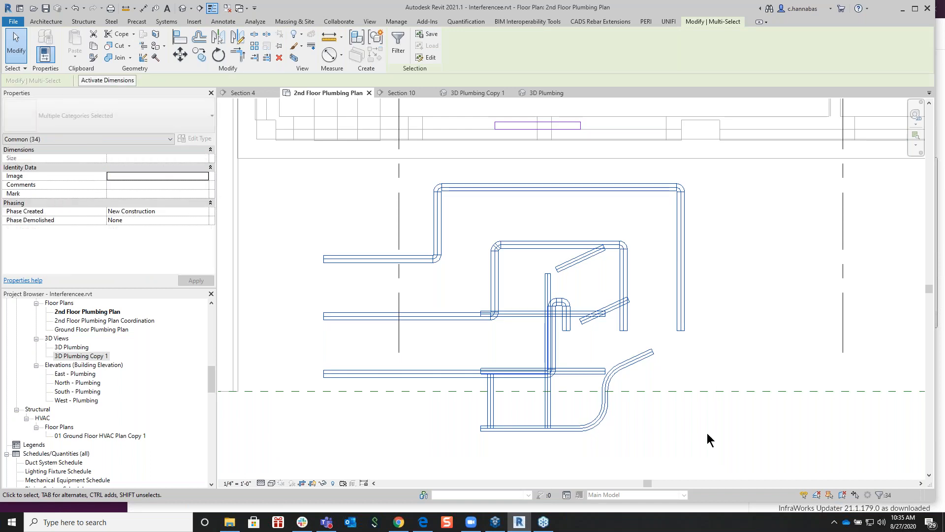
pyautogui.press('Delete')
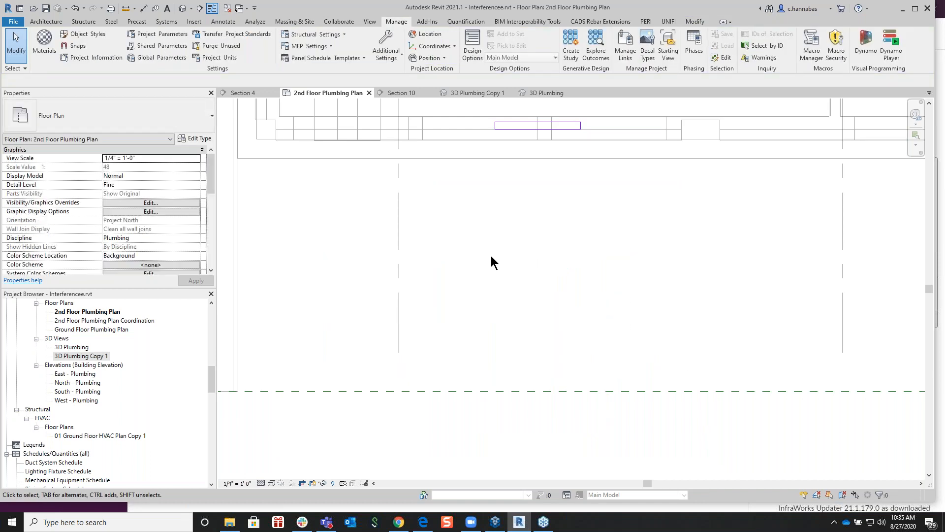
# Step: Draw a single horizontal 3" Copper Tubing pipe at 10' 3" middle elevation in the cleared area, crossing the vertical gridline
pyautogui.click(170, 23)
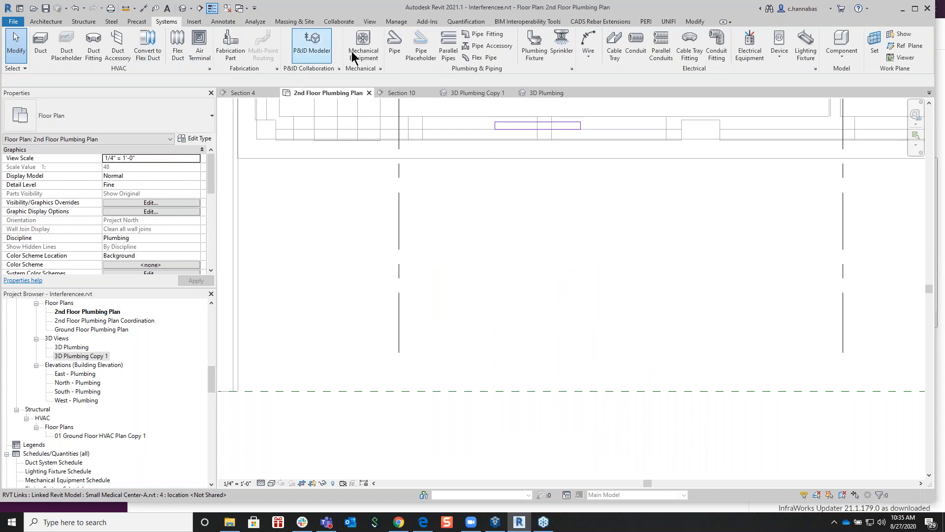
pyautogui.click(394, 53)
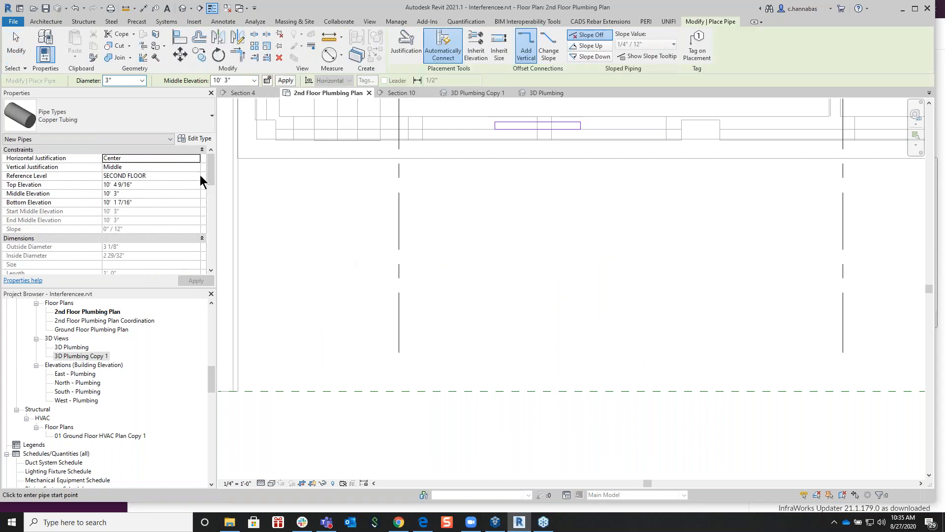
pyautogui.click(314, 252)
pyautogui.click(532, 253)
pyautogui.rightClick(565, 230)
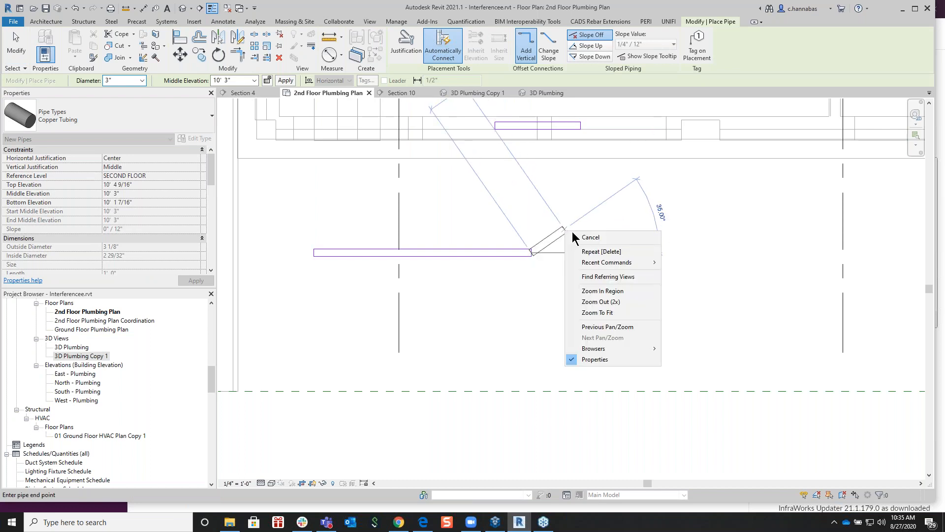
pyautogui.click(599, 239)
pyautogui.rightClick(606, 227)
pyautogui.click(627, 233)
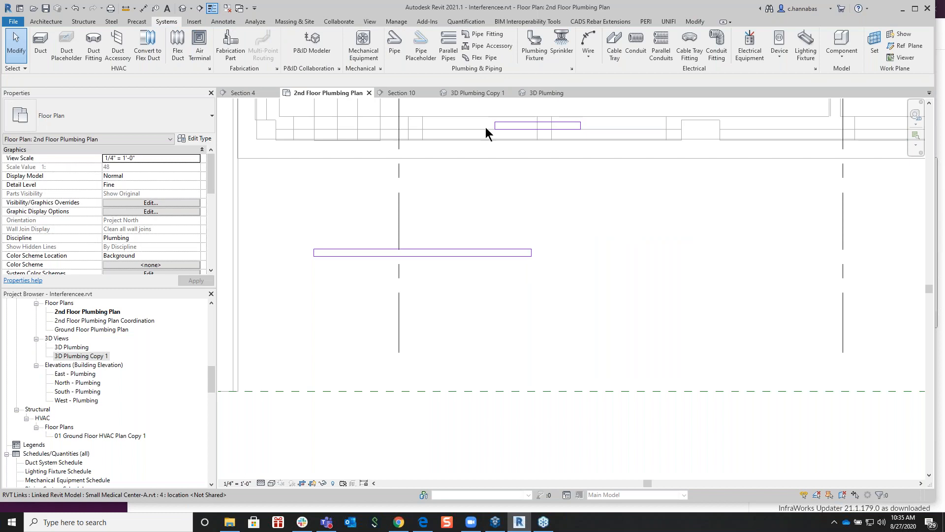
# Step: Create parallel pipes below the horizontal pipe with a horizontal number of 10 and a 2' 0" horizontal offset
pyautogui.click(445, 44)
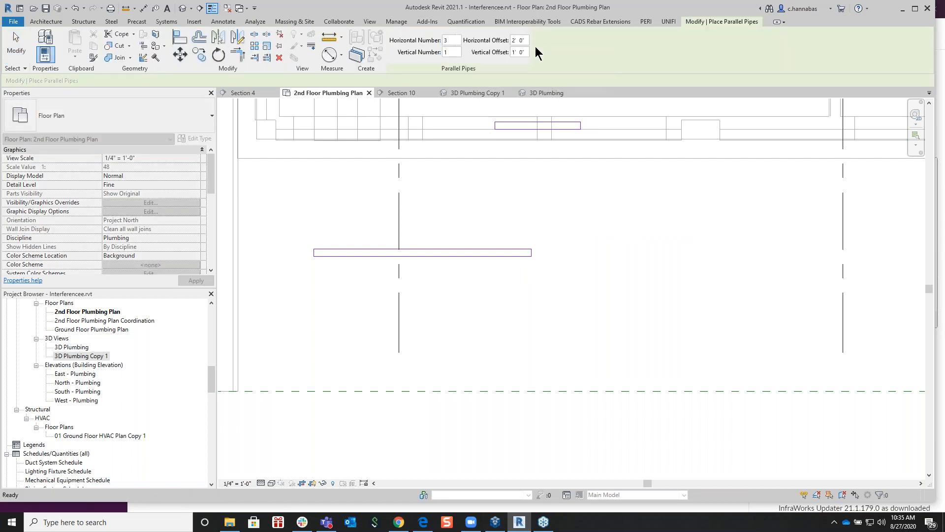
pyautogui.press('Return')
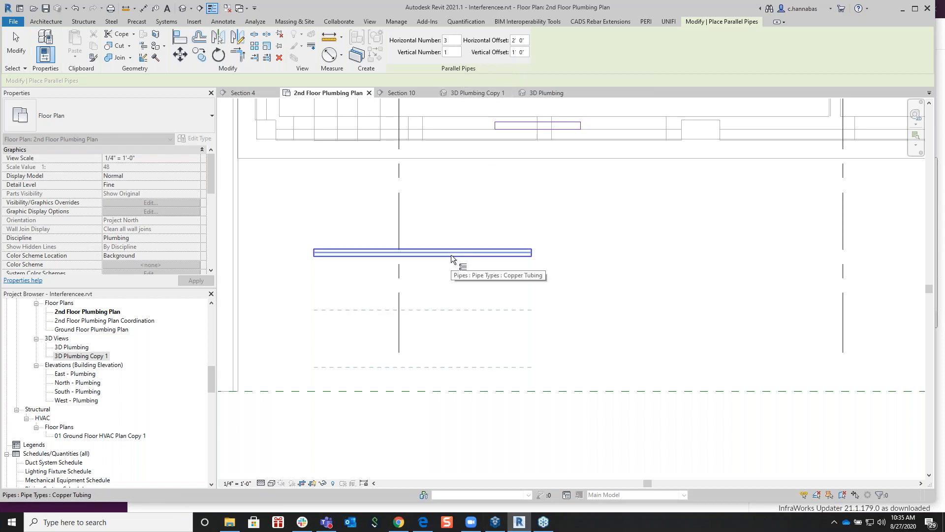
pyautogui.doubleClick(450, 41)
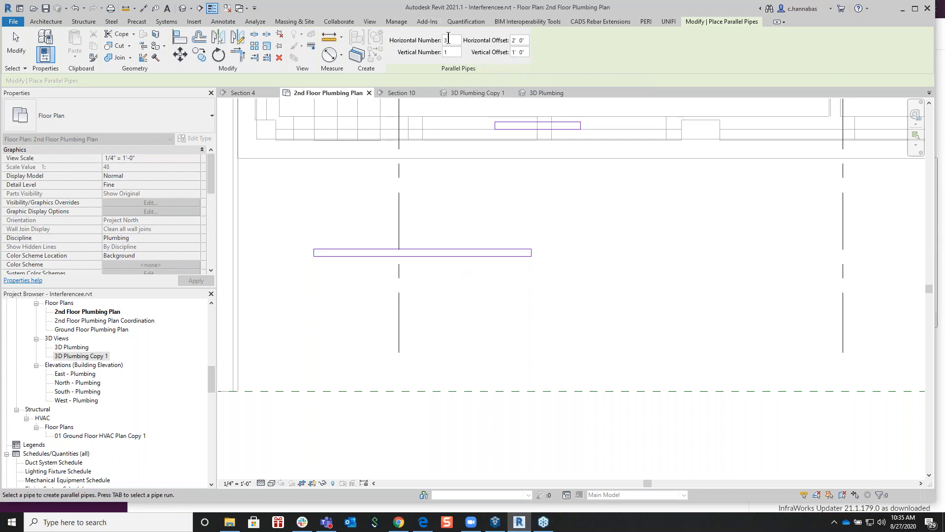
pyautogui.write('10')
pyautogui.click(465, 252)
pyautogui.scroll(-3, 490, 271)
pyautogui.moveTo(546, 297); pyautogui.dragTo(479, 176, button='middle')
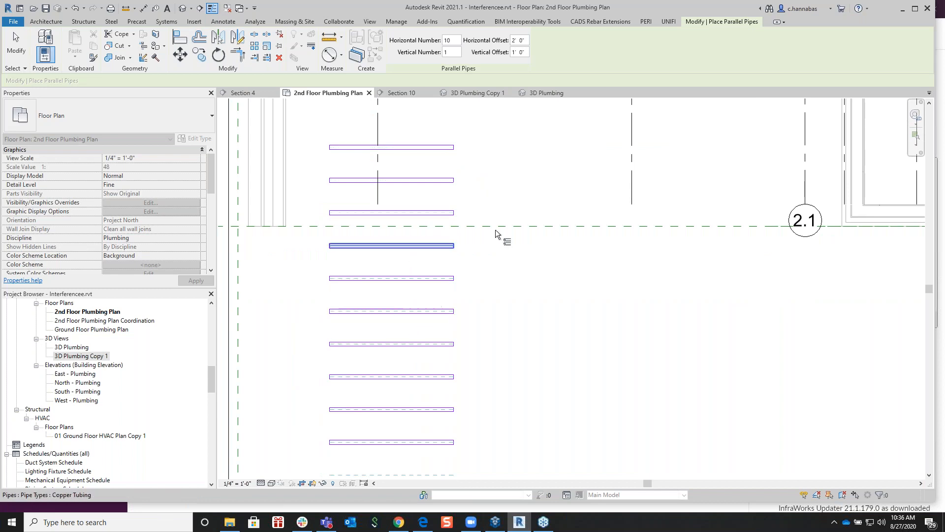
pyautogui.rightClick(517, 153)
pyautogui.click(538, 159)
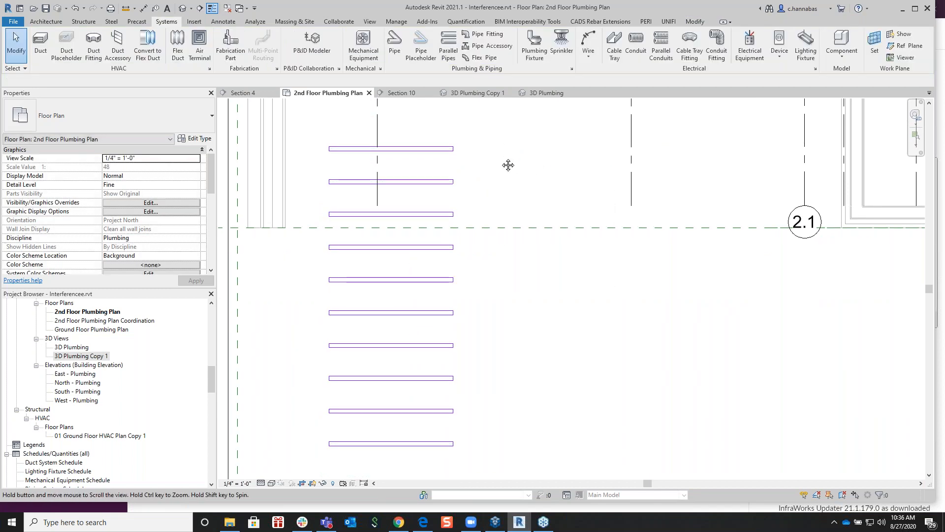
# Step: Draw a 3" pipe about 2' 6" long straight up in plan from the right end of the topmost parallel pipe
pyautogui.moveTo(506, 163); pyautogui.dragTo(489, 196, button='middle')
pyautogui.click(394, 50)
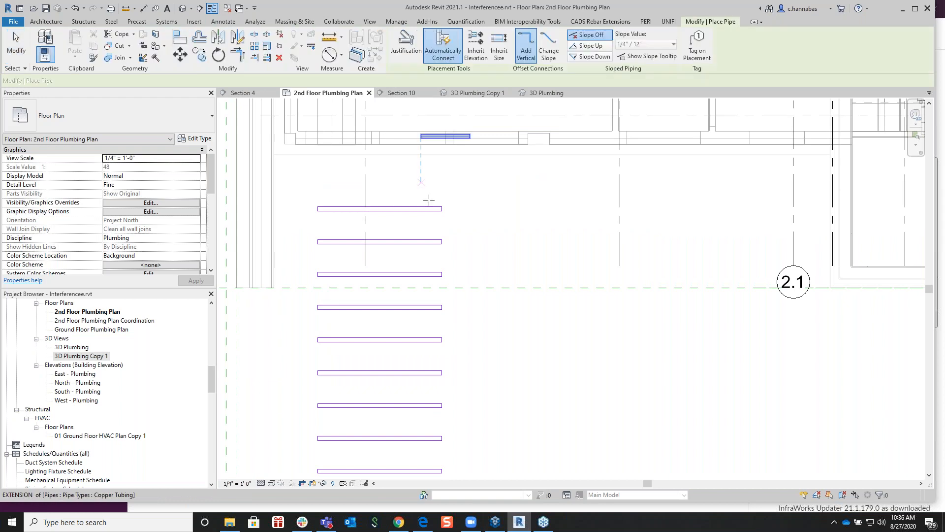
pyautogui.click(442, 209)
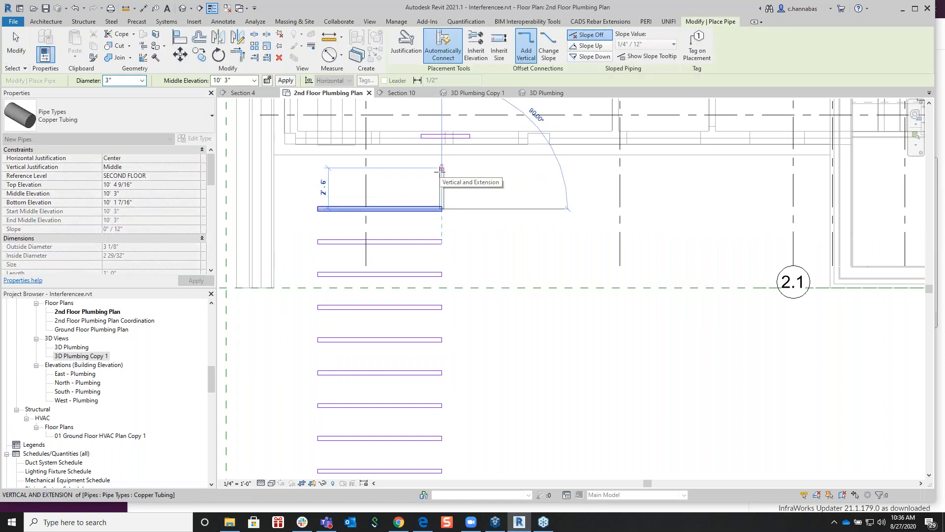
pyautogui.click(441, 169)
pyautogui.rightClick(471, 175)
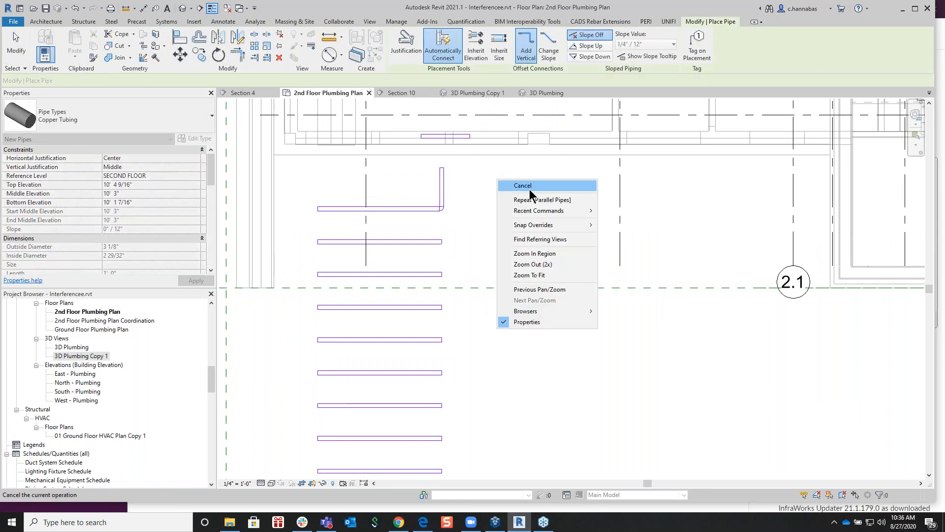
pyautogui.click(498, 181)
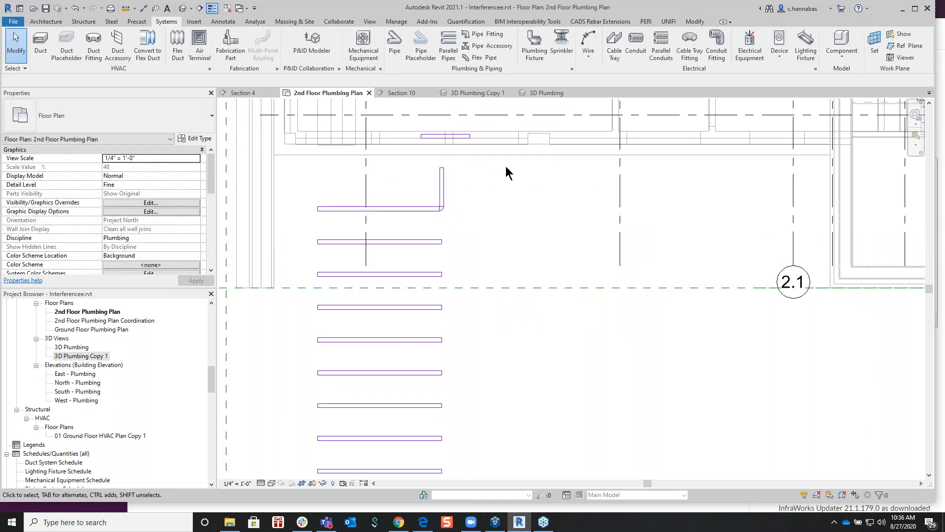
# Step: Create parallel pipes beside the short vertical run with a horizontal number of 10, 2' 0" horizontal offset and 0 vertical offset
pyautogui.click(448, 40)
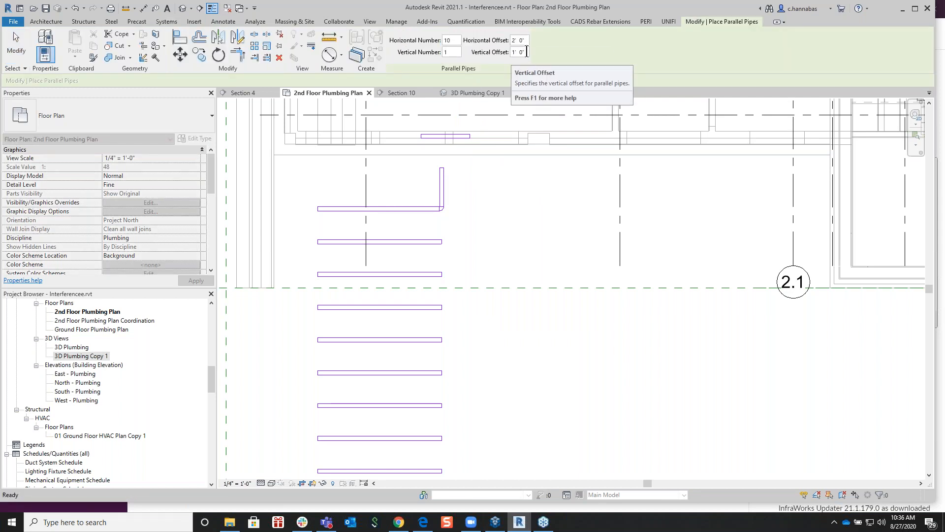
pyautogui.click(524, 52)
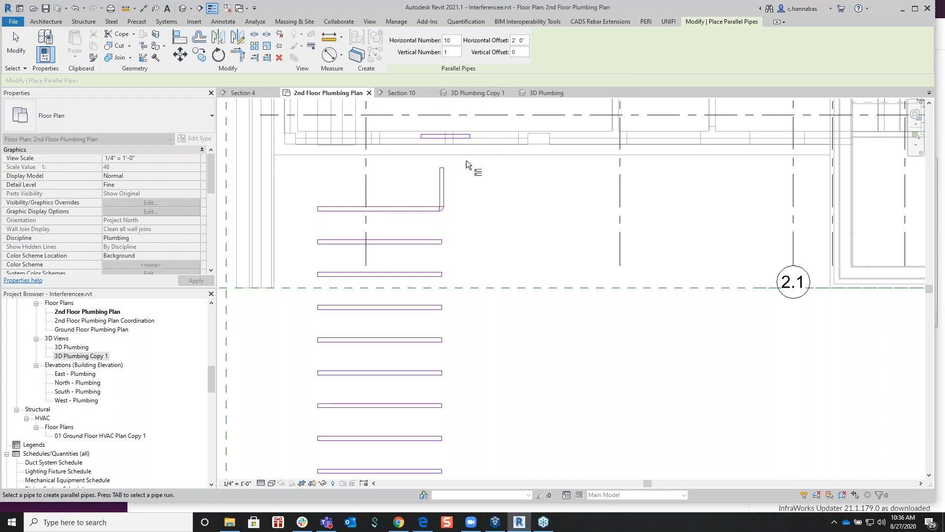
pyautogui.click(442, 190)
pyautogui.rightClick(500, 246)
pyautogui.click(523, 252)
pyautogui.rightClick(522, 245)
pyautogui.click(540, 252)
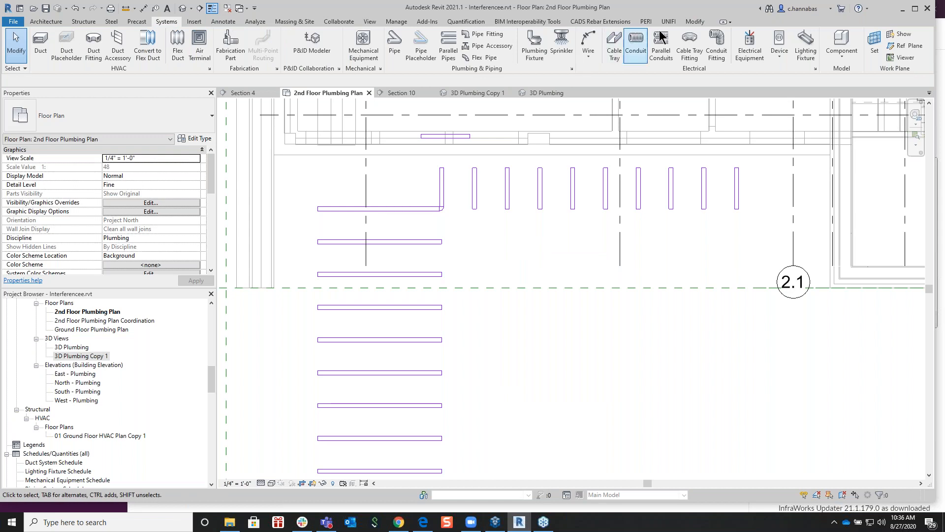
# Step: Delete all the parallel copies of the vertical and horizontal runs, keeping only the original L-shaped pipe
pyautogui.click(691, 21)
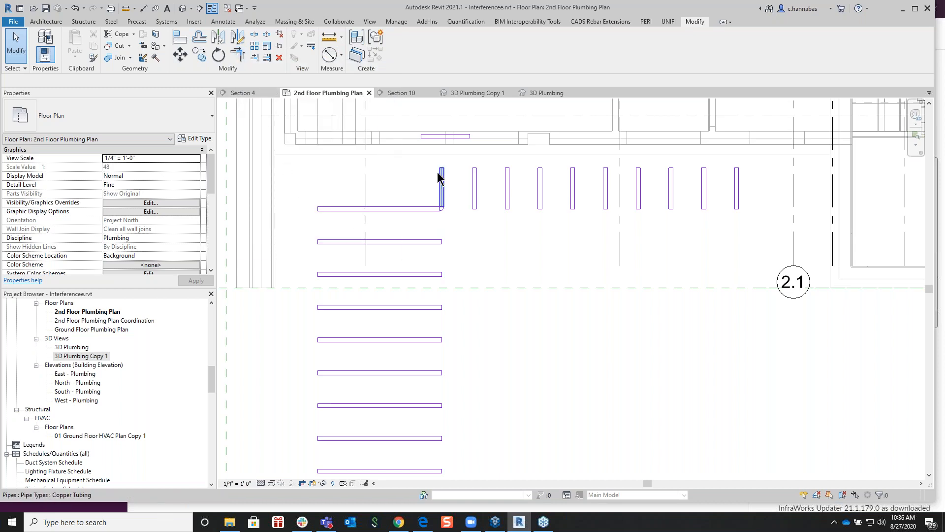
pyautogui.moveTo(463, 160); pyautogui.dragTo(745, 225)
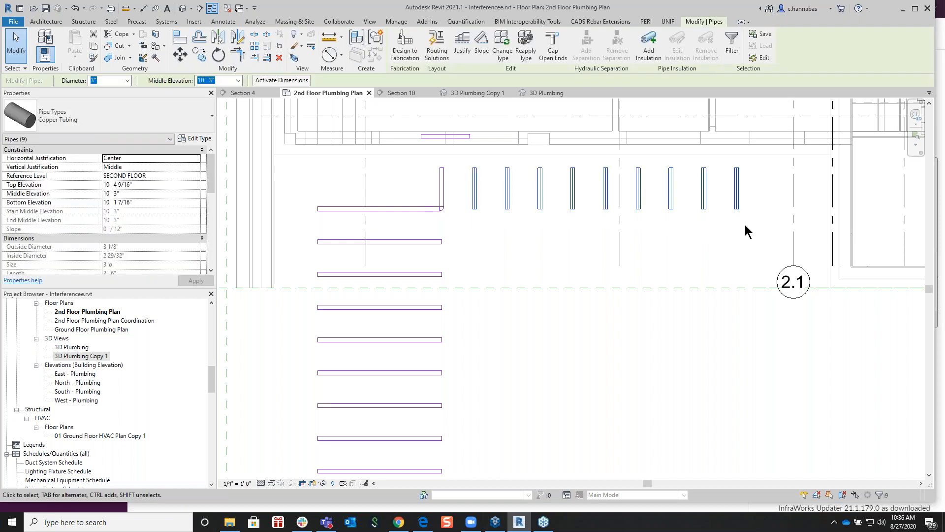
pyautogui.press('Delete')
pyautogui.moveTo(297, 231); pyautogui.dragTo(465, 477)
pyautogui.press('Delete')
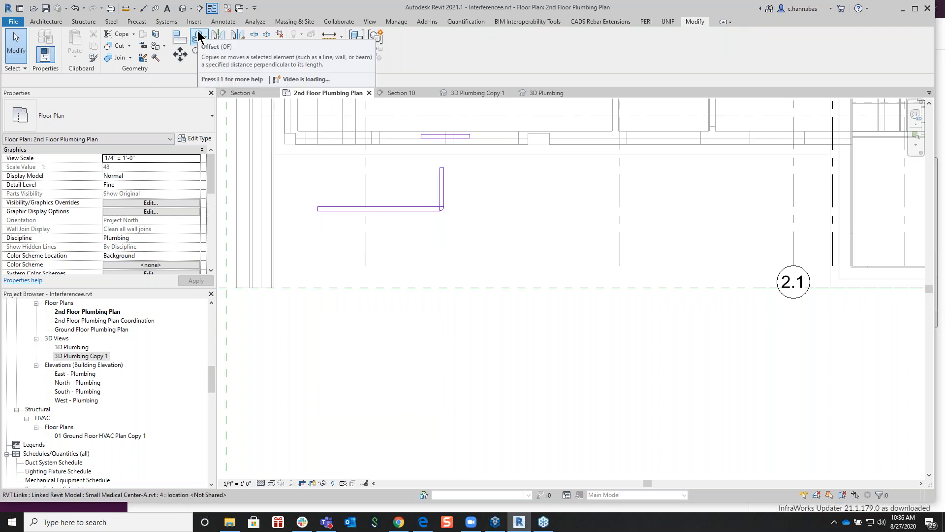
# Step: Offset copies of the L-shaped pipe outward twice at 2' 0", making three nested runs with elbows
pyautogui.click(199, 37)
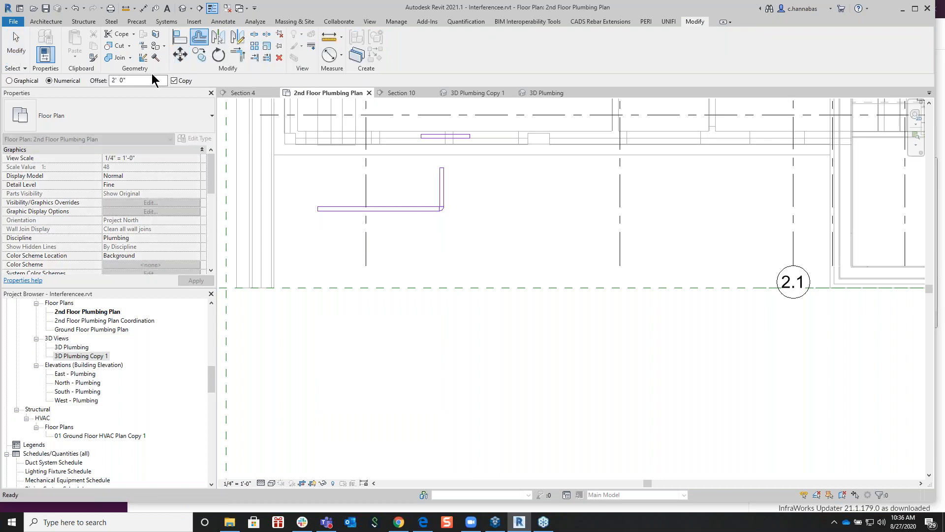
pyautogui.click(402, 214)
pyautogui.click(440, 192)
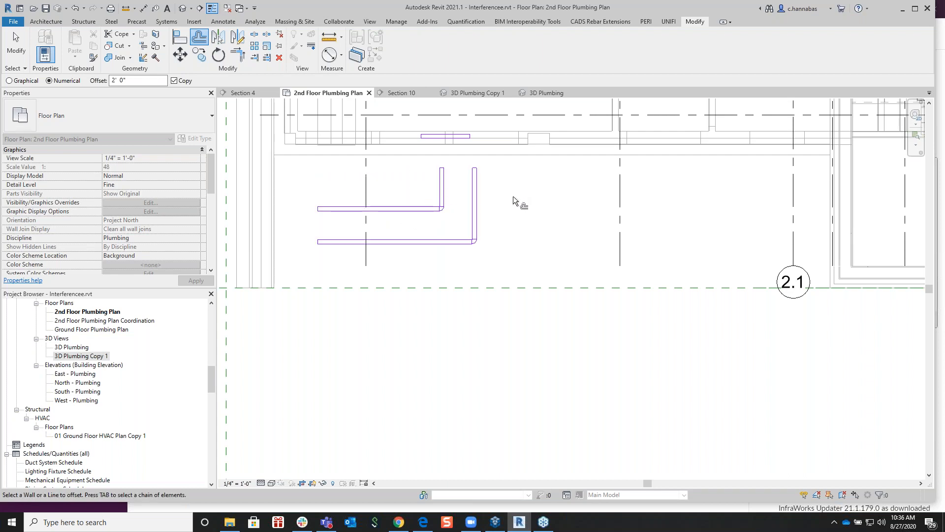
pyautogui.click(402, 242)
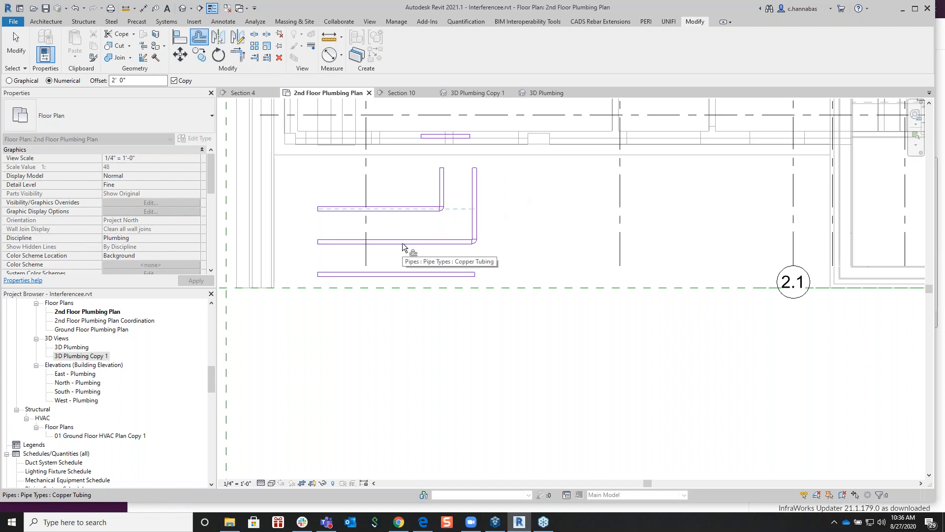
pyautogui.click(473, 217)
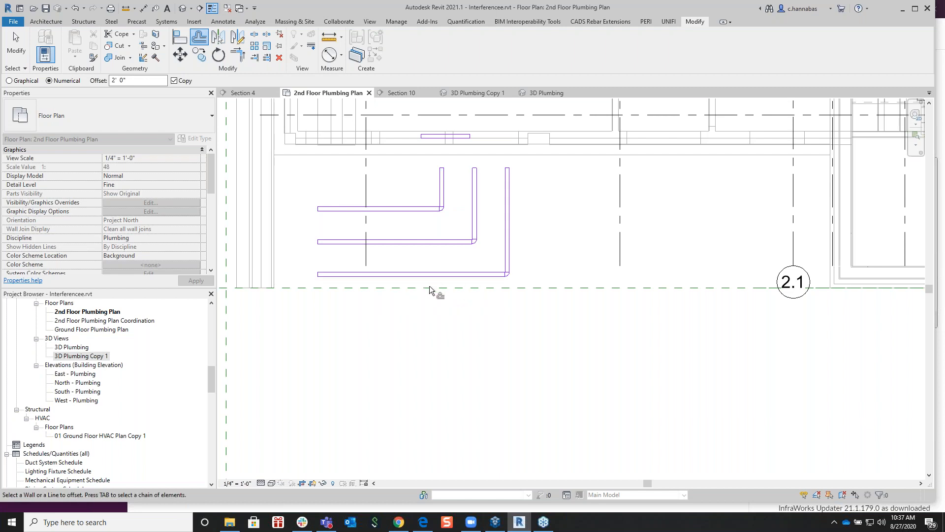
pyautogui.rightClick(424, 253)
pyautogui.click(448, 260)
pyautogui.rightClick(445, 255)
pyautogui.click(462, 261)
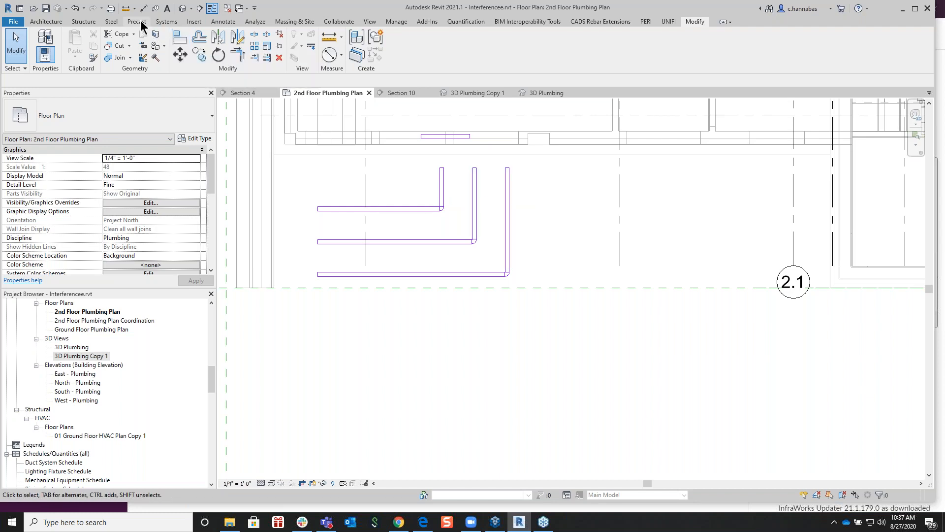
# Step: Add a 3" vertical riser at the upper end of the outermost L-shaped run, going to 12' 0" middle elevation
pyautogui.click(165, 22)
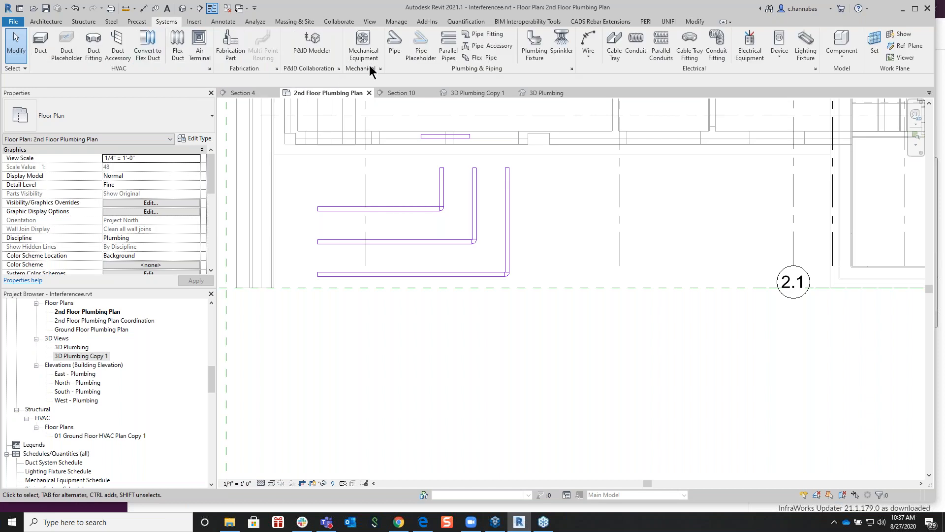
pyautogui.click(395, 47)
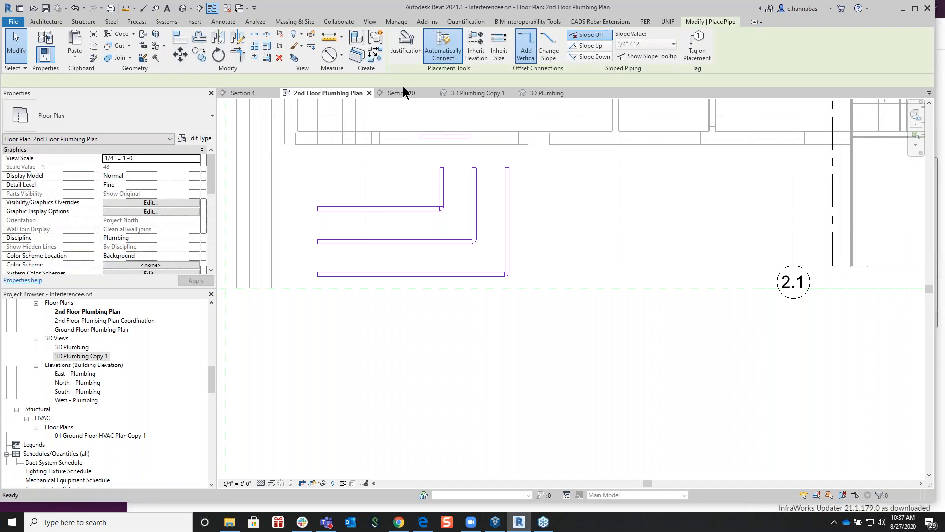
pyautogui.click(507, 168)
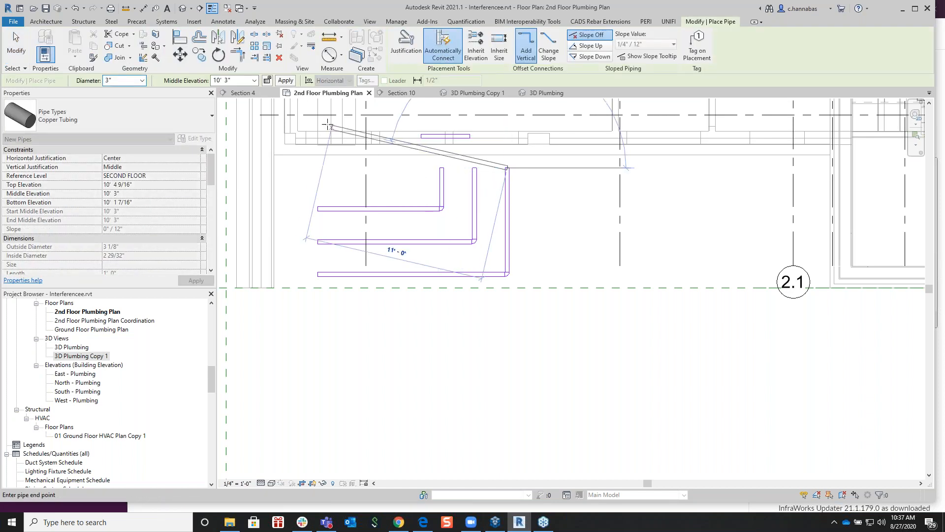
pyautogui.click(254, 81)
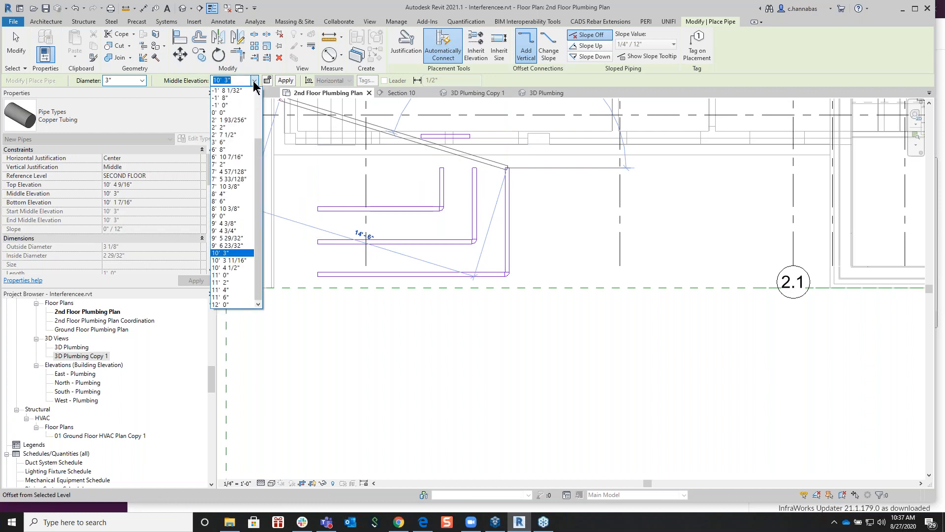
pyautogui.click(230, 305)
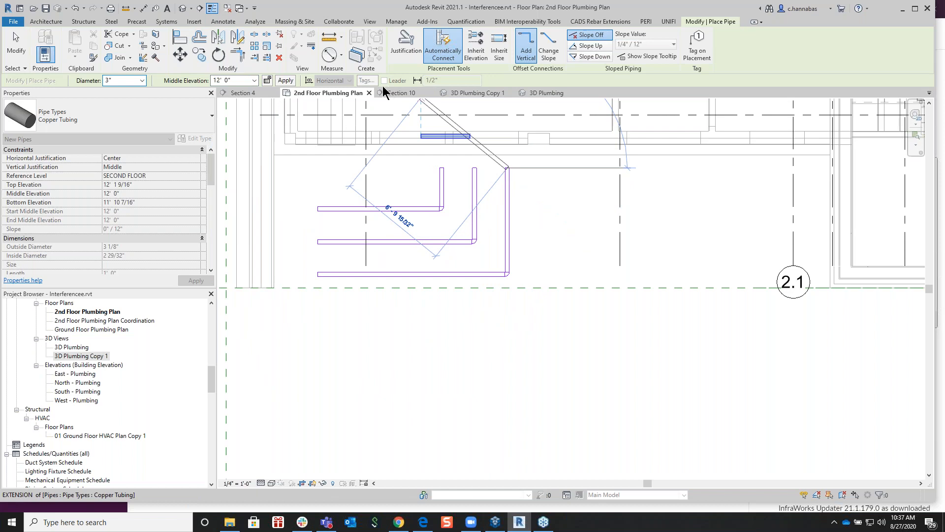
pyautogui.click(285, 80)
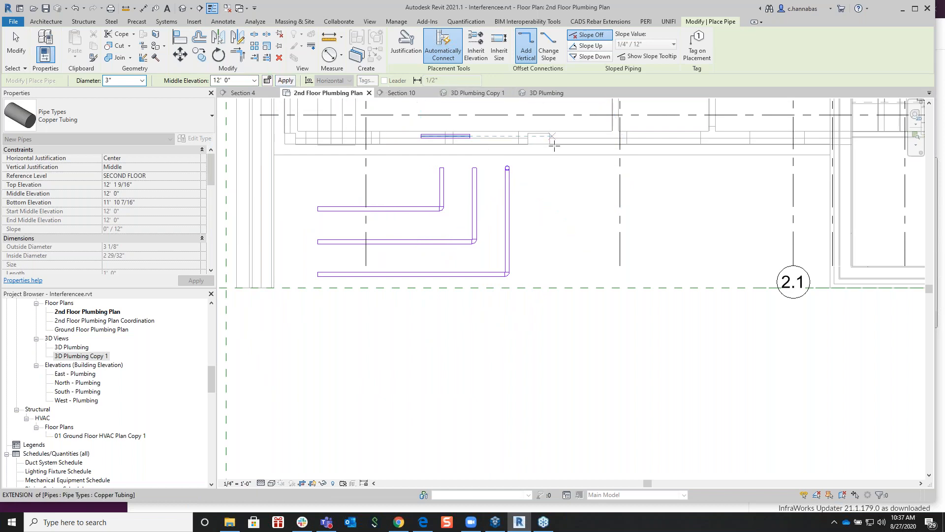
pyautogui.rightClick(559, 171)
pyautogui.click(579, 180)
pyautogui.rightClick(545, 192)
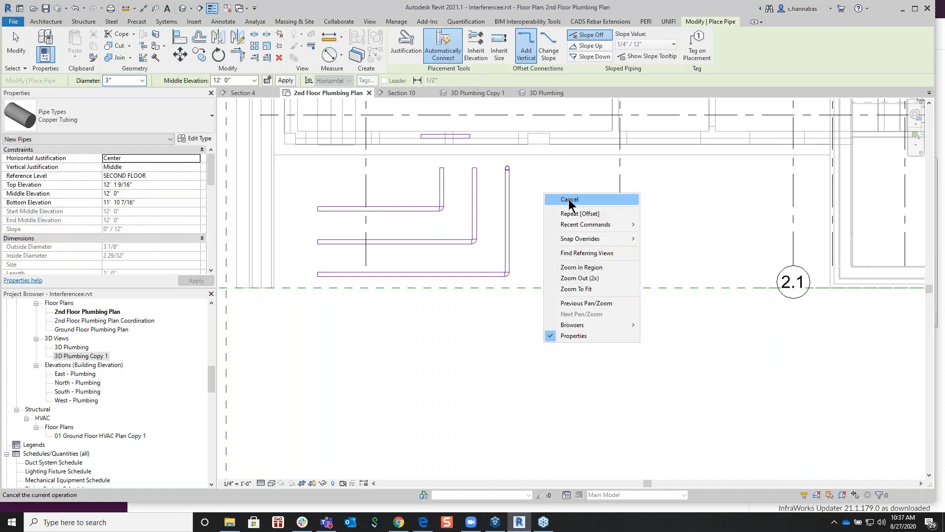
pyautogui.click(571, 200)
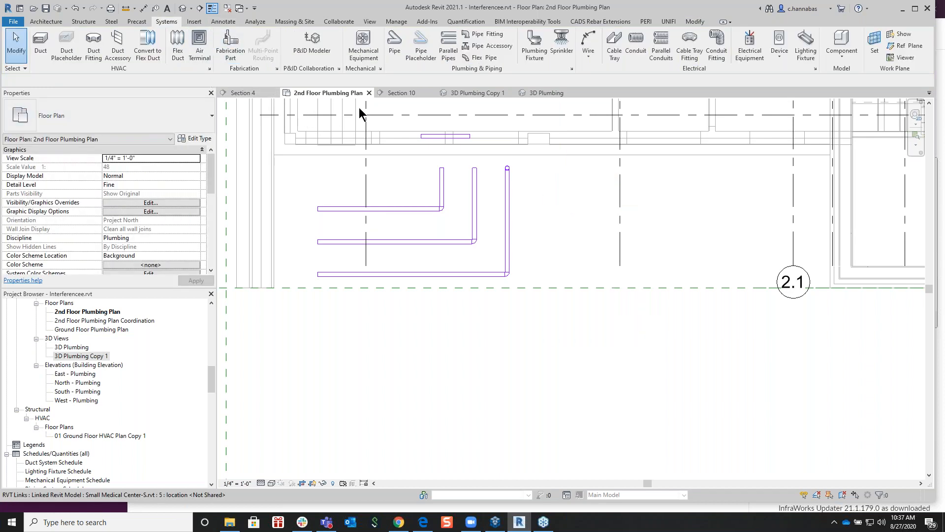
# Step: Open the 3D Plumbing view and inspect the riser and the nearby separate pipe up close
pyautogui.click(464, 93)
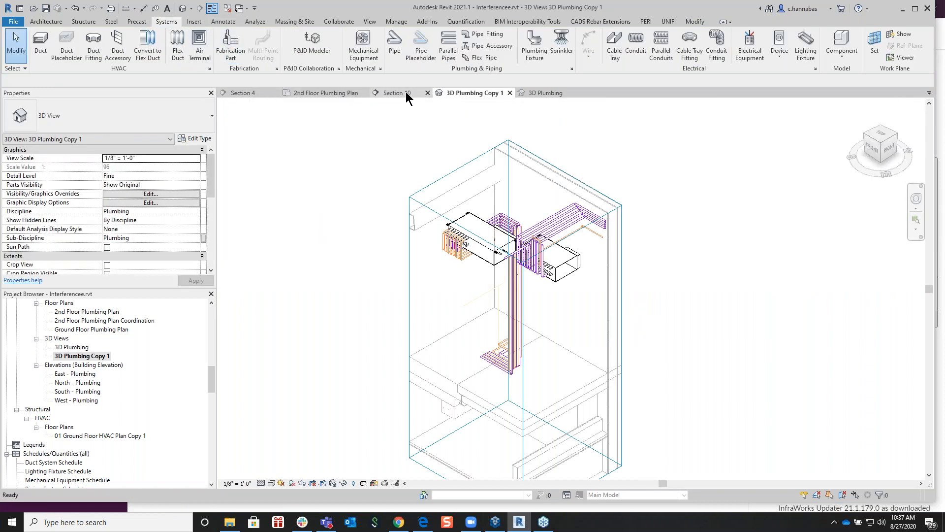
pyautogui.click(532, 93)
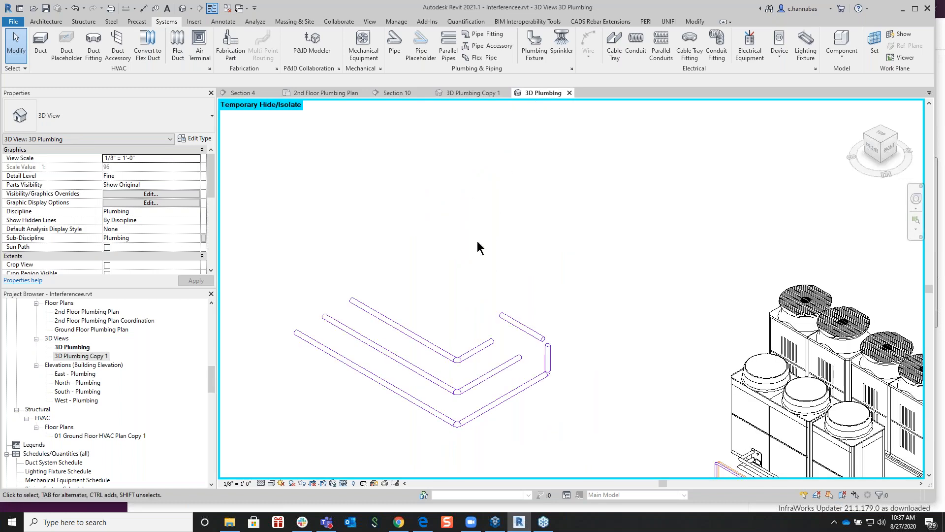
pyautogui.scroll(4, 550, 371)
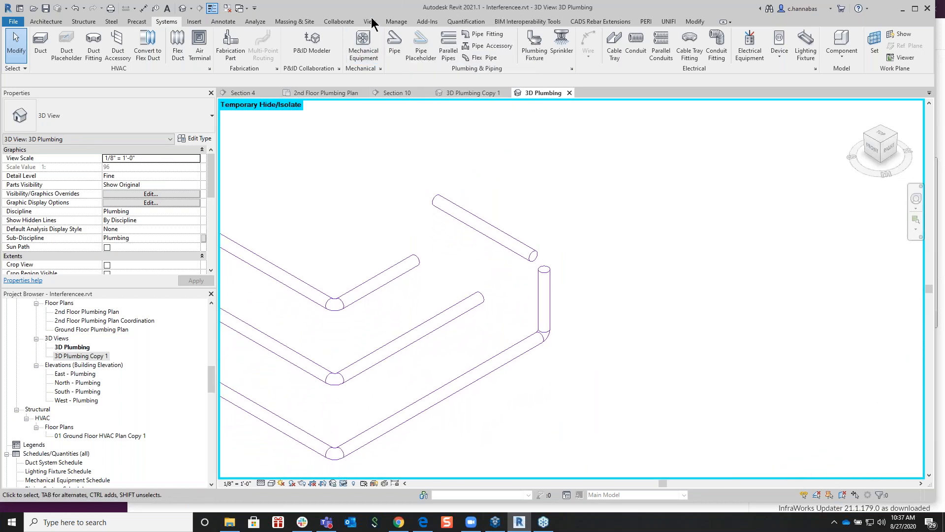
pyautogui.click(694, 22)
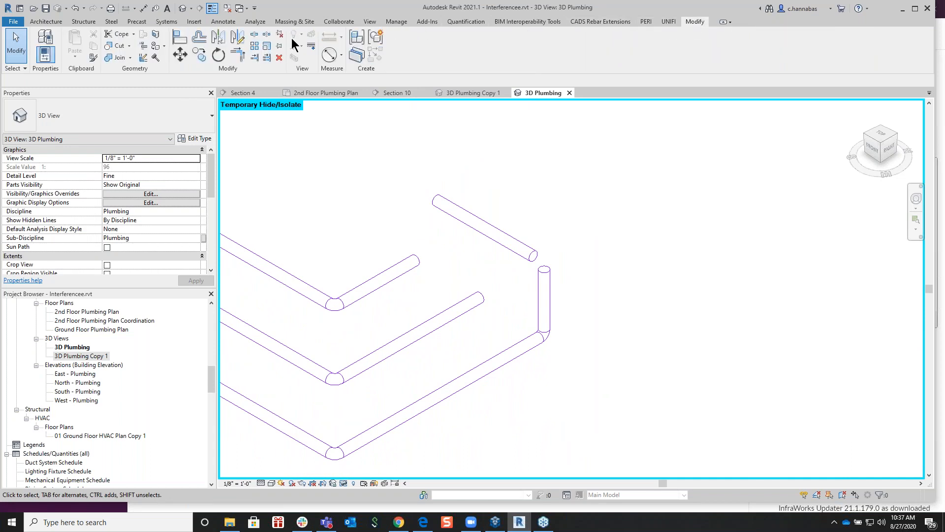
pyautogui.click(237, 54)
pyautogui.click(480, 228)
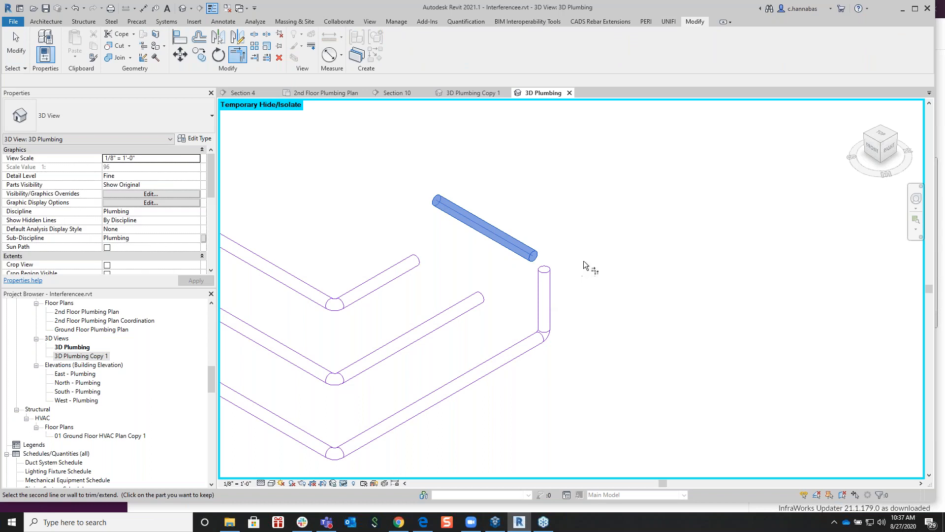
pyautogui.press('Escape')
pyautogui.press('Escape')
# Step: Try to join the riser and the short separate pipe by stretching the riser's upper end and the pipe's near end together
pyautogui.click(547, 272)
pyautogui.moveTo(544, 269)
pyautogui.mouseDown()
pyautogui.moveTo(535, 258)
pyautogui.moveTo(544, 259)
pyautogui.mouseUp()
pyautogui.click(532, 256)
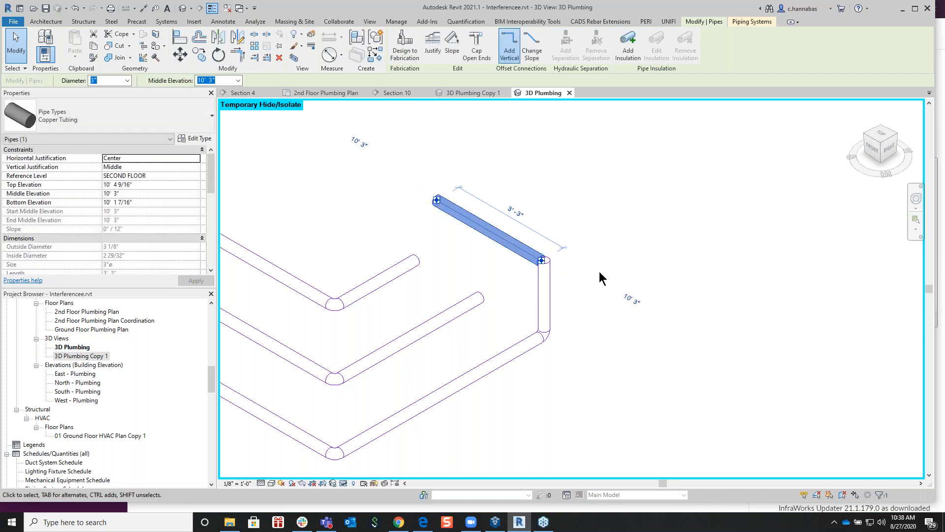
pyautogui.click(599, 272)
pyautogui.click(551, 290)
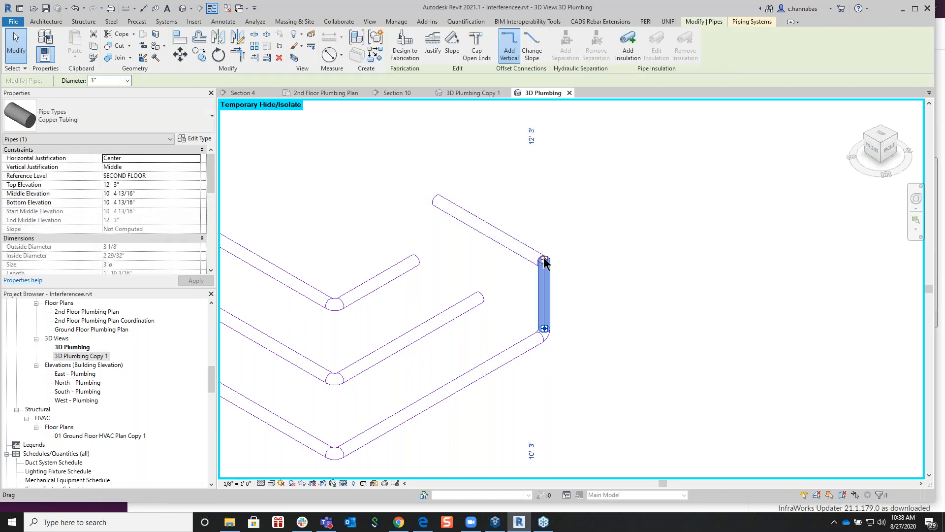
pyautogui.moveTo(544, 259); pyautogui.dragTo(543, 260)
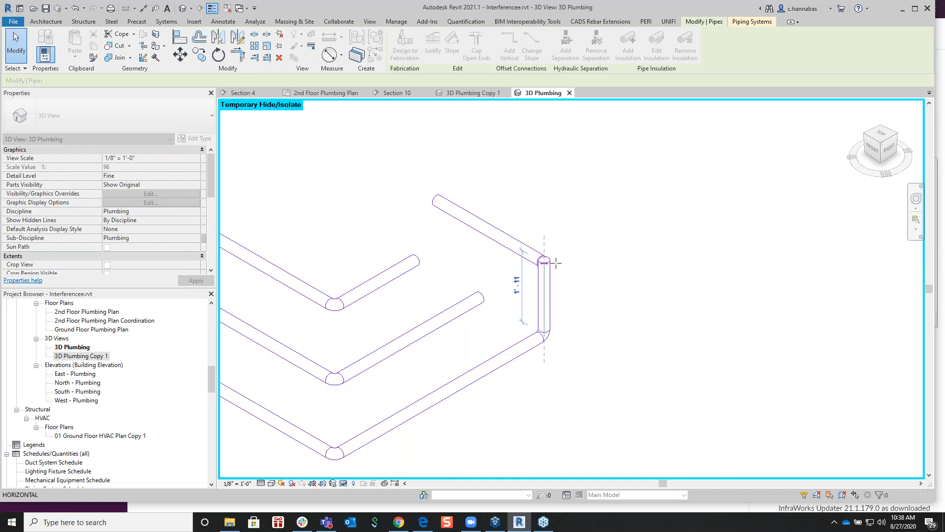
# Step: Delete the short separate pipe beside the top of the riser
pyautogui.click(615, 271)
pyautogui.click(499, 246)
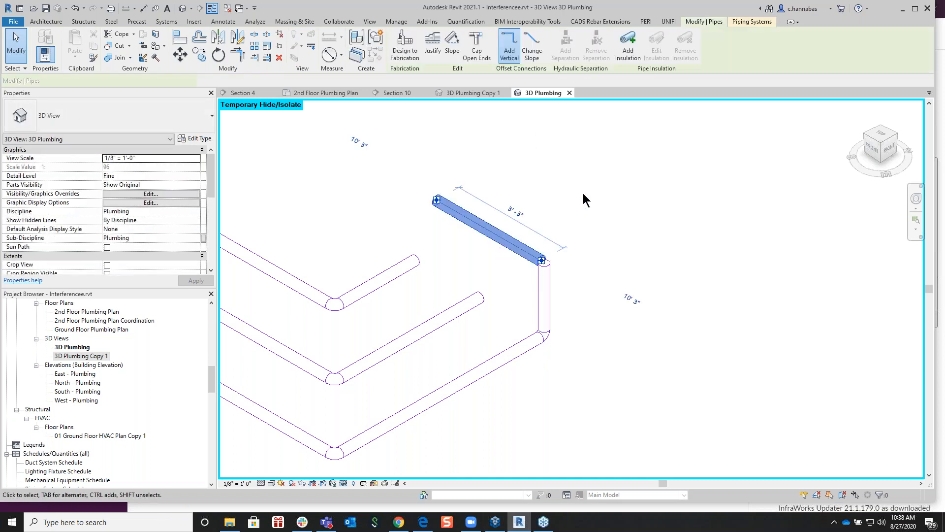
pyautogui.press('Delete')
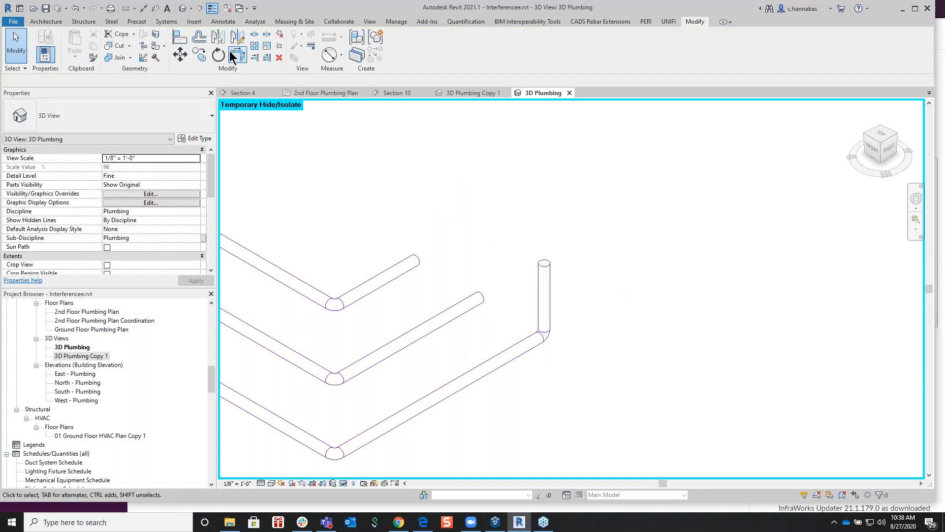
# Step: Offset copies of the riser with its connected horizontal run outward twice at 2' 0" in the 3D view
pyautogui.click(204, 38)
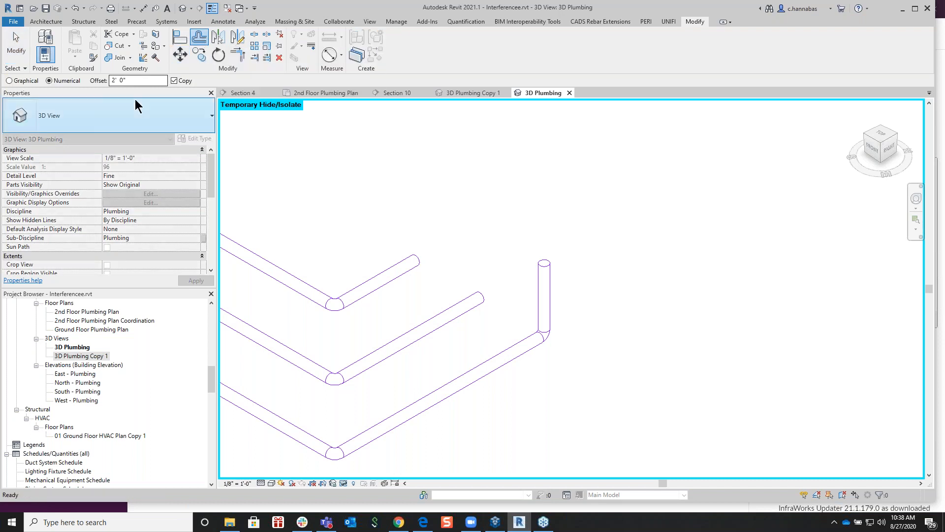
pyautogui.click(554, 294)
pyautogui.click(548, 347)
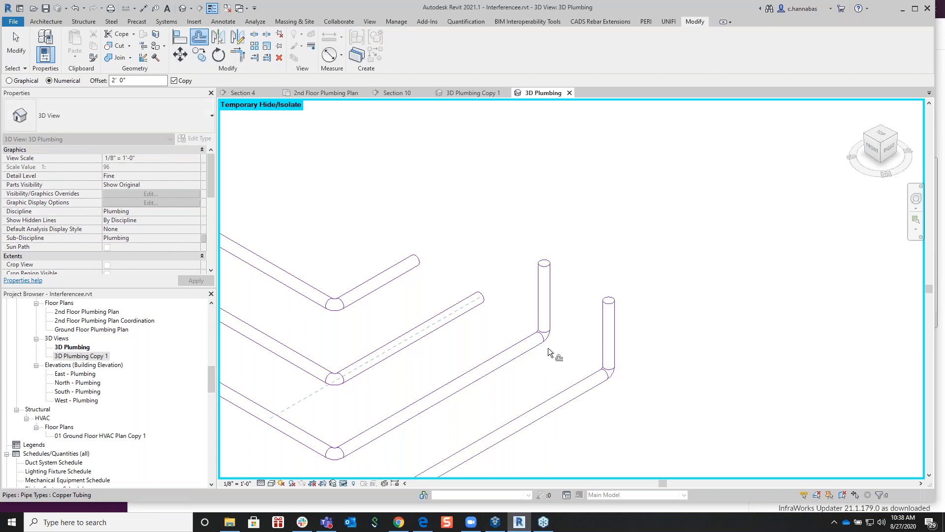
pyautogui.moveTo(659, 315); pyautogui.dragTo(657, 153, button='middle')
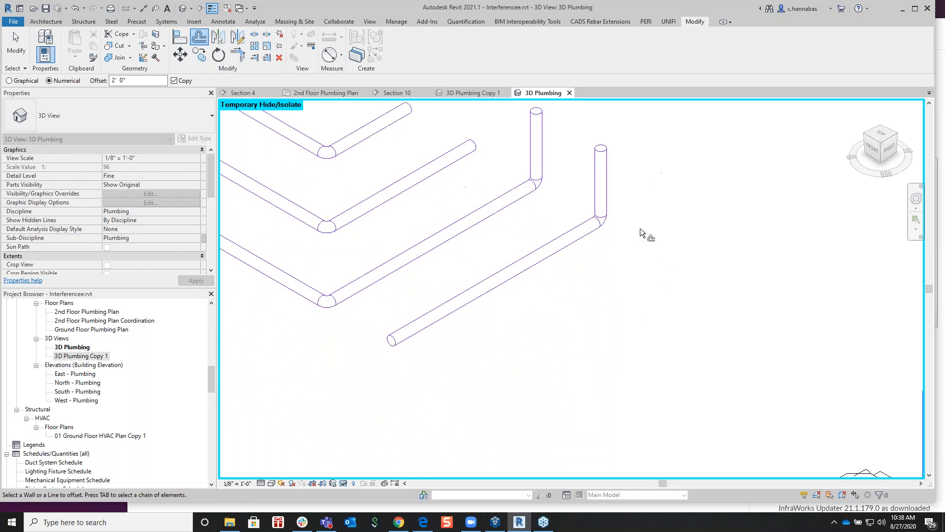
pyautogui.click(606, 207)
pyautogui.click(566, 241)
pyautogui.rightClick(522, 226)
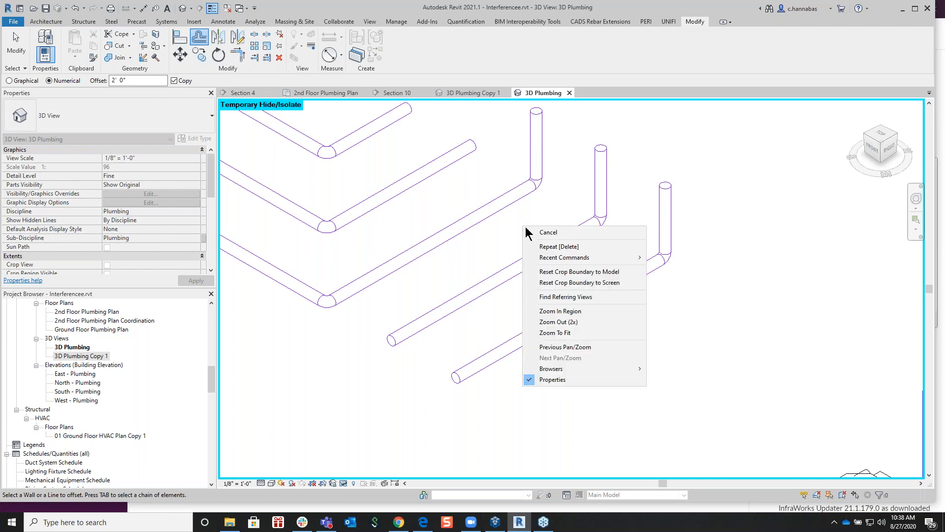
pyautogui.click(551, 232)
pyautogui.scroll(-1, 542, 225)
pyautogui.scroll(-3, 541, 223)
pyautogui.moveTo(539, 223); pyautogui.dragTo(537, 289, button='middle')
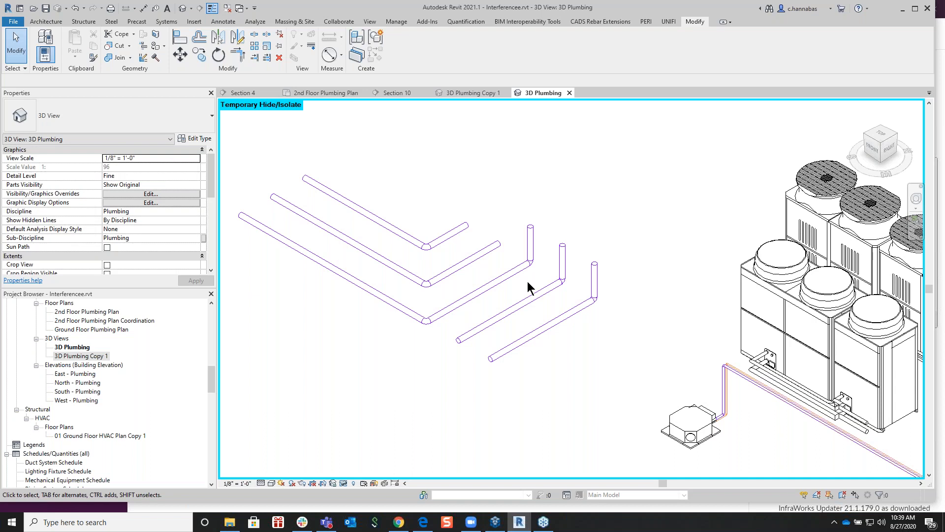
pyautogui.press('XF86AudioRaiseVolume')
pyautogui.press('XF86AudioRaiseVolume')
pyautogui.press('XF86AudioLowerVolume')
pyautogui.press('XF86AudioLowerVolume')
pyautogui.press('XF86AudioLowerVolume')
pyautogui.press('XF86AudioLowerVolume')
pyautogui.press('XF86AudioLowerVolume')
pyautogui.press('XF86AudioLowerVolume')
pyautogui.press('XF86AudioLowerVolume')
pyautogui.press('XF86AudioLowerVolume')
pyautogui.press('XF86AudioLowerVolume')
pyautogui.press('XF86AudioLowerVolume')
pyautogui.press('XF86AudioLowerVolume')
pyautogui.press('XF86AudioLowerVolume')
pyautogui.press('XF86AudioLowerVolume')
pyautogui.press('XF86AudioLowerVolume')
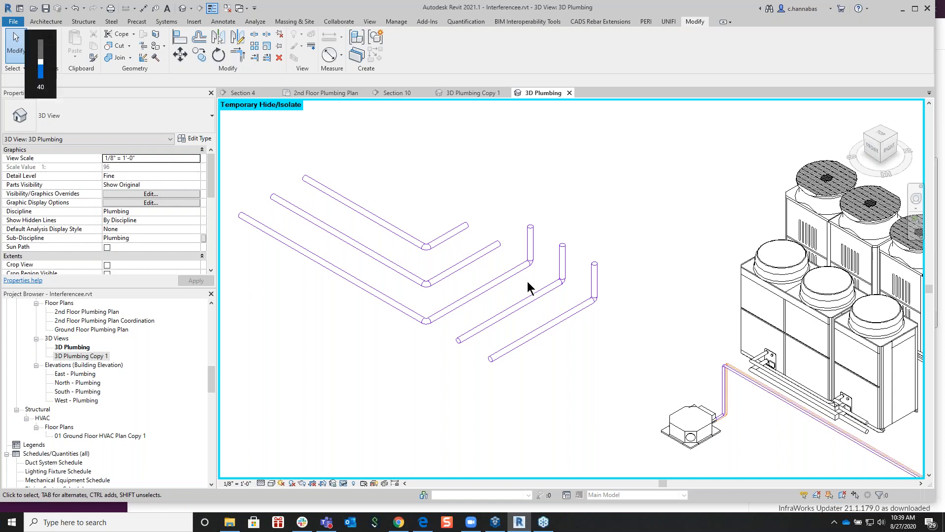
pyautogui.press('XF86AudioLowerVolume')
pyautogui.press('XF86AudioLowerVolume')
pyautogui.press('XF86AudioLowerVolume')
pyautogui.press('XF86AudioLowerVolume')
pyautogui.press('XF86AudioLowerVolume')
pyautogui.press('XF86AudioRaiseVolume')
pyautogui.press('XF86AudioRaiseVolume')
pyautogui.press('XF86AudioRaiseVolume')
pyautogui.press('XF86AudioRaiseVolume')
pyautogui.press('XF86AudioRaiseVolume')
pyautogui.press('XF86AudioRaiseVolume')
pyautogui.press('XF86AudioRaiseVolume')
pyautogui.press('XF86AudioRaiseVolume')
pyautogui.press('XF86AudioRaiseVolume')
pyautogui.press('XF86AudioRaiseVolume')
pyautogui.press('XF86AudioRaiseVolume')
pyautogui.press('XF86AudioRaiseVolume')
pyautogui.press('XF86AudioRaiseVolume')
pyautogui.press('XF86AudioRaiseVolume')
pyautogui.press('XF86AudioRaiseVolume')
pyautogui.press('XF86AudioRaiseVolume')
pyautogui.press('XF86AudioRaiseVolume')
pyautogui.press('XF86AudioRaiseVolume')
pyautogui.press('XF86AudioRaiseVolume')
pyautogui.press('XF86AudioRaiseVolume')
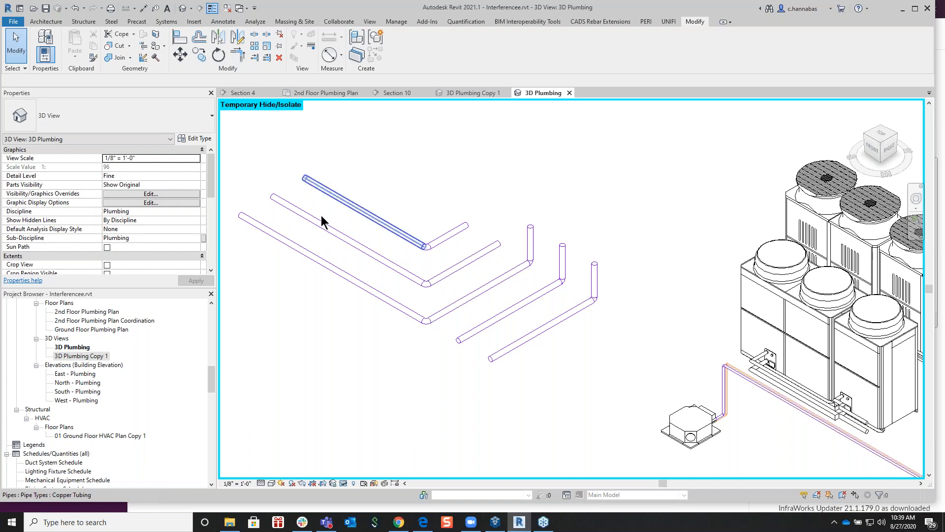
# Step: Create parallel copies of the whole bent run and its riser toward the inside of the bend with Parallel Pipes, 10 horizontally at 2' 0"
pyautogui.press('Tab')
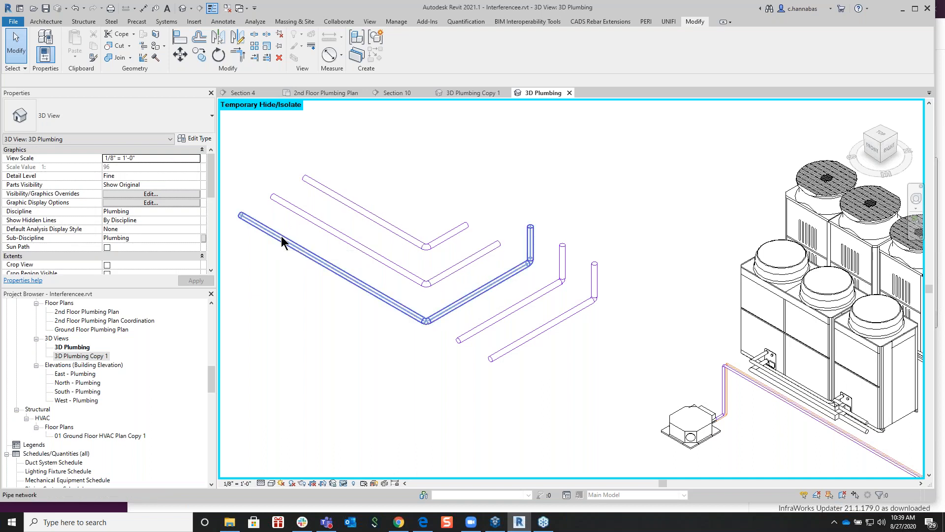
pyautogui.click(282, 241)
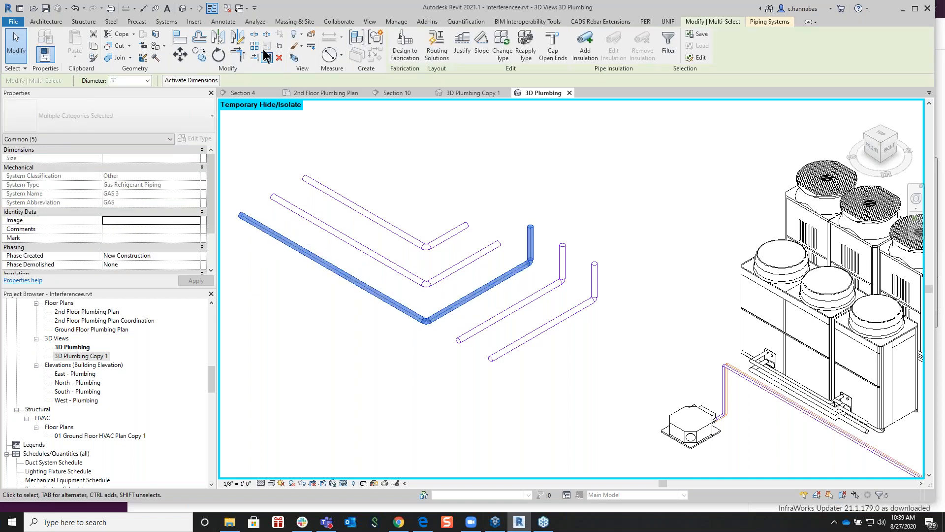
pyautogui.click(164, 22)
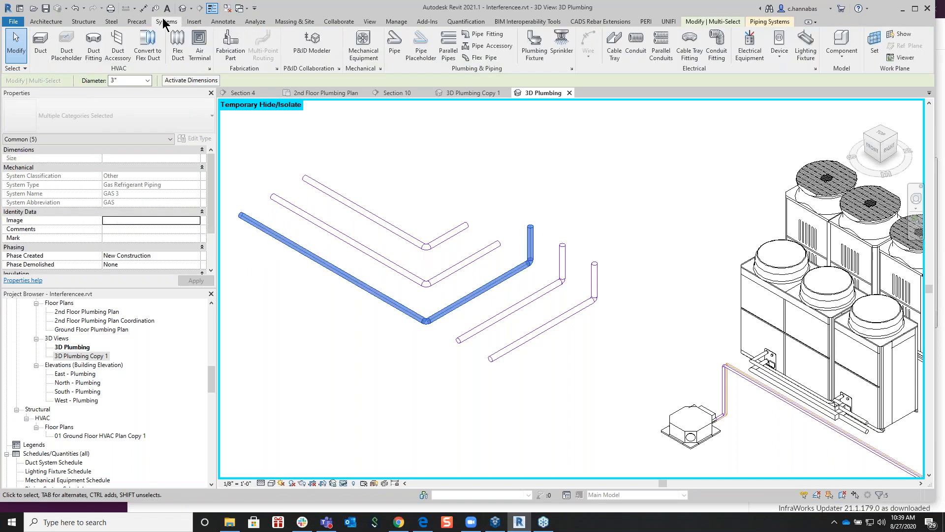
pyautogui.click(452, 51)
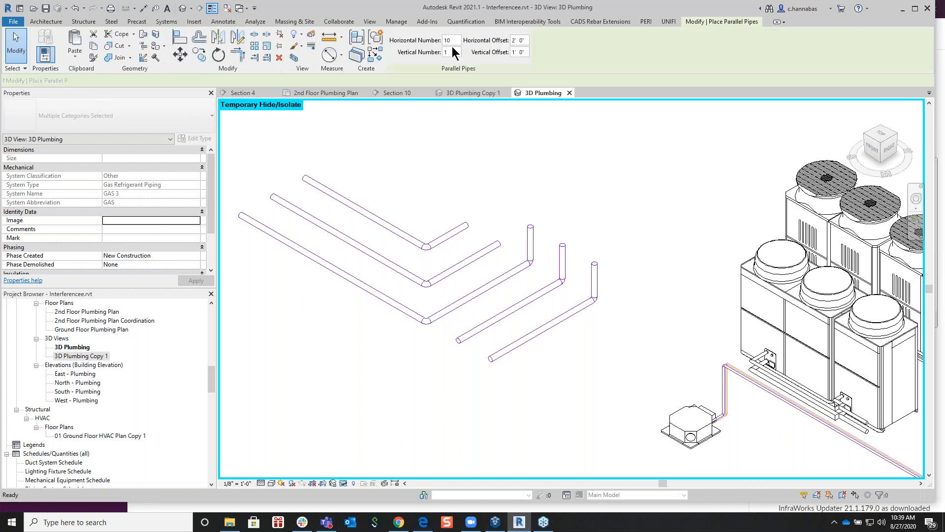
pyautogui.click(520, 51)
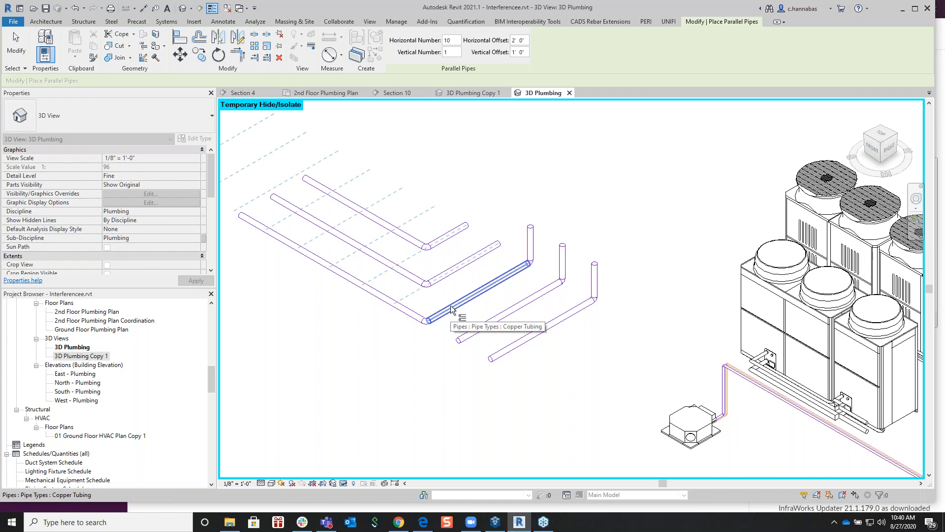
pyautogui.press('Tab')
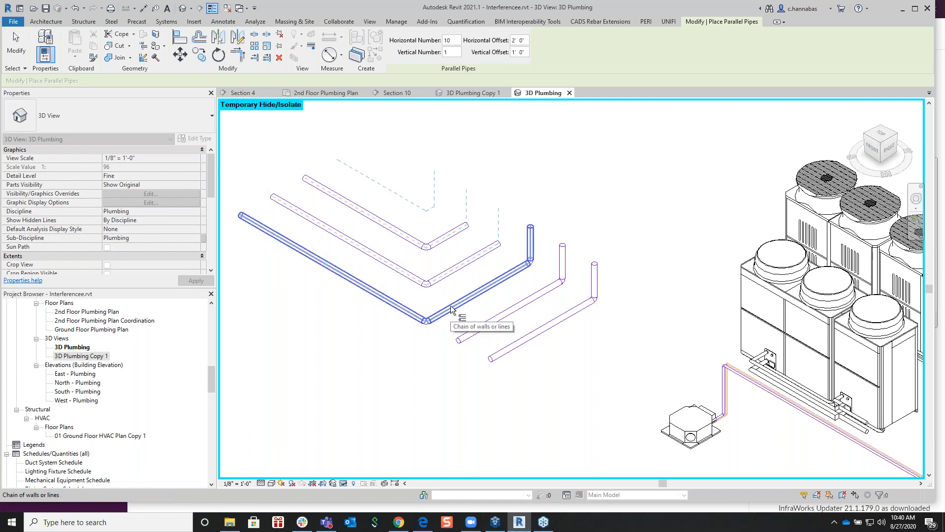
pyautogui.click(452, 309)
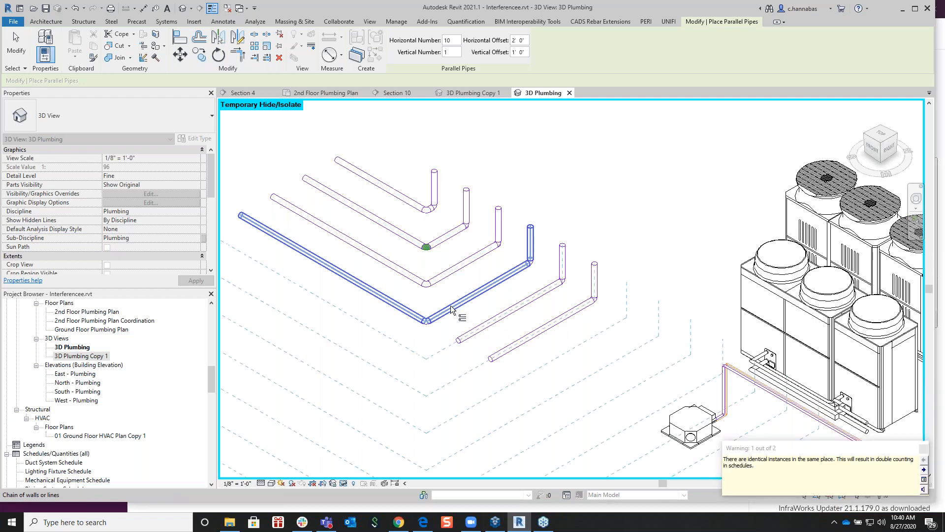
pyautogui.rightClick(587, 141)
pyautogui.click(618, 147)
pyautogui.rightClick(618, 146)
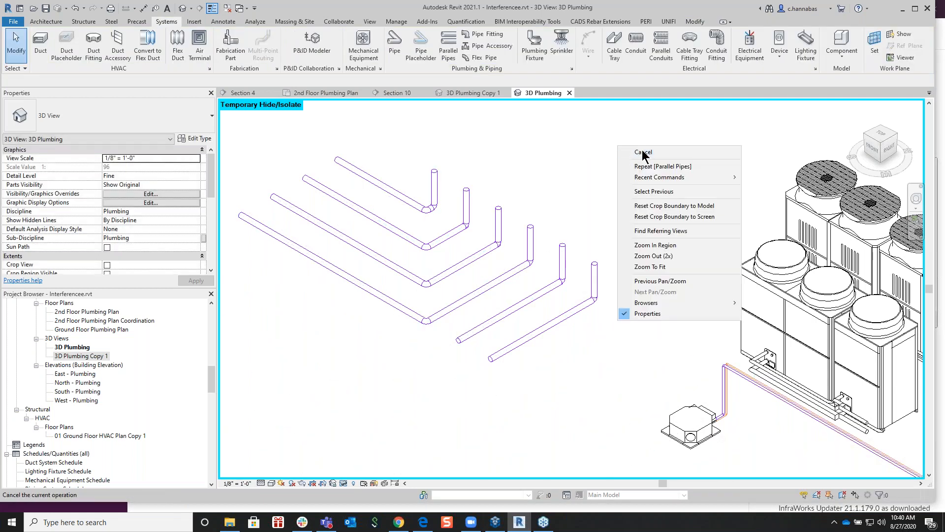
pyautogui.click(640, 151)
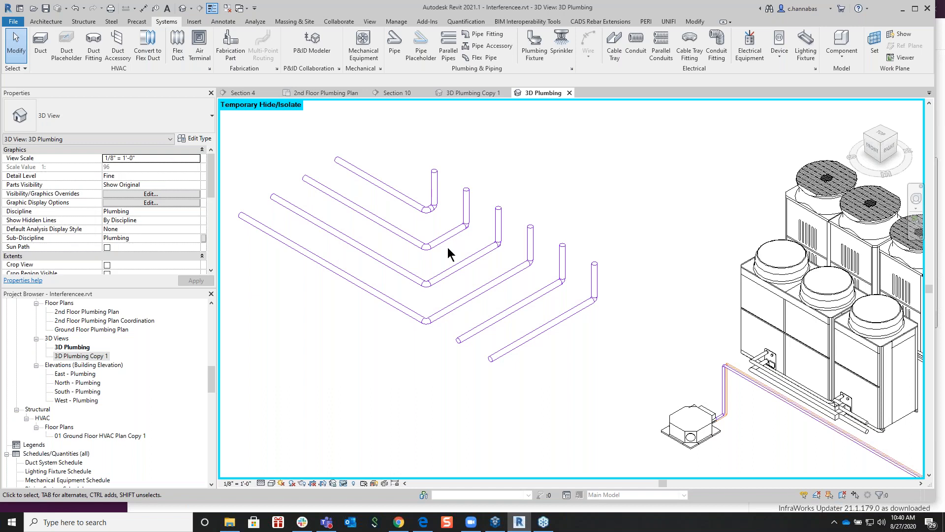
# Step: Open the 2nd Floor Plumbing Plan and examine the bundles of parallel bent pipes serving the equipment beside room MECH 71
pyautogui.scroll(-6, 447, 247)
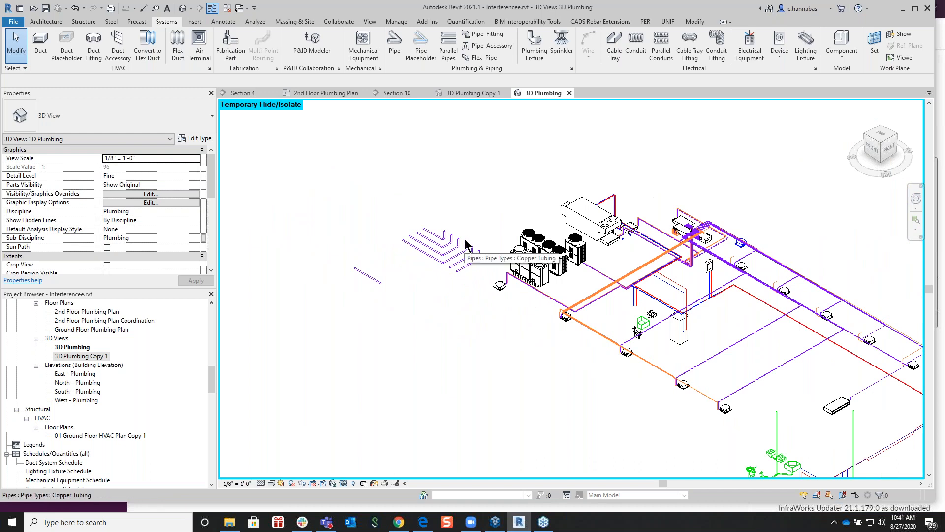
pyautogui.scroll(2, 465, 240)
pyautogui.scroll(2, 465, 238)
pyautogui.moveTo(535, 239); pyautogui.dragTo(468, 247, button='middle')
pyautogui.scroll(2, 469, 246)
pyautogui.click(334, 92)
pyautogui.moveTo(433, 169); pyautogui.dragTo(444, 191, button='middle')
pyautogui.scroll(-3, 491, 305)
pyautogui.scroll(4, 576, 231)
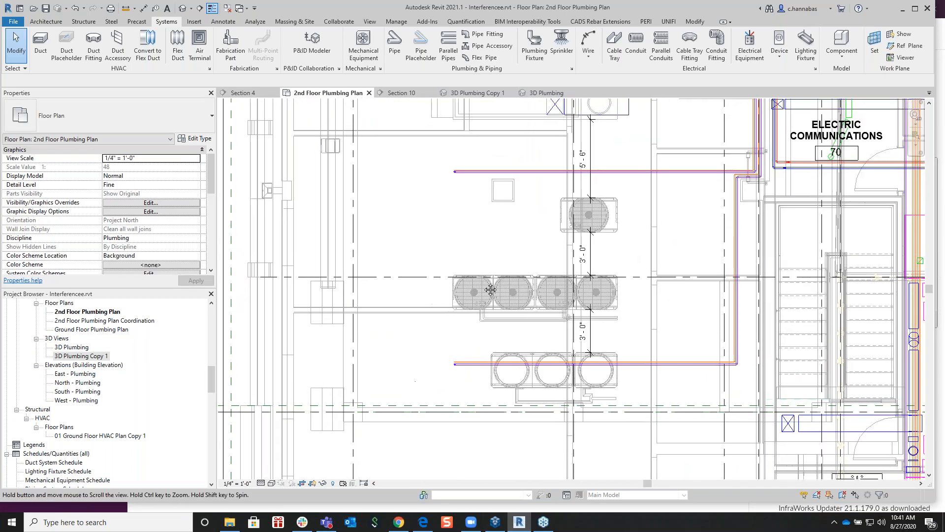
pyautogui.scroll(-3, 576, 232)
pyautogui.moveTo(578, 231); pyautogui.dragTo(522, 325, button='middle')
pyautogui.scroll(5, 532, 338)
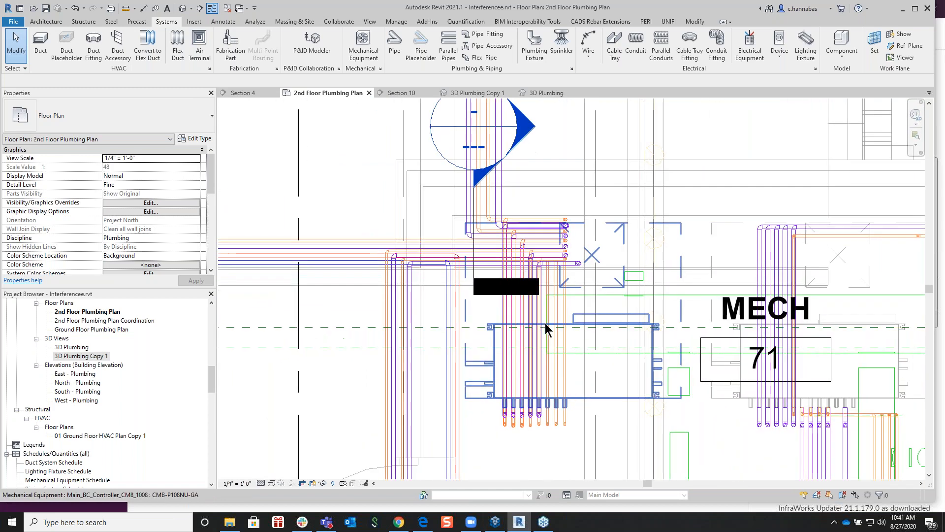
pyautogui.scroll(1, 556, 306)
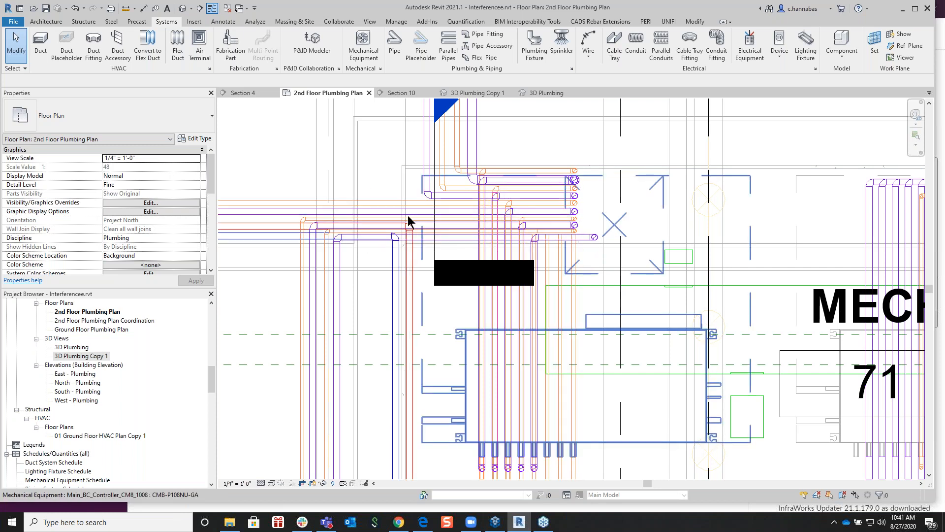
pyautogui.scroll(1, 373, 213)
pyautogui.scroll(1, 372, 209)
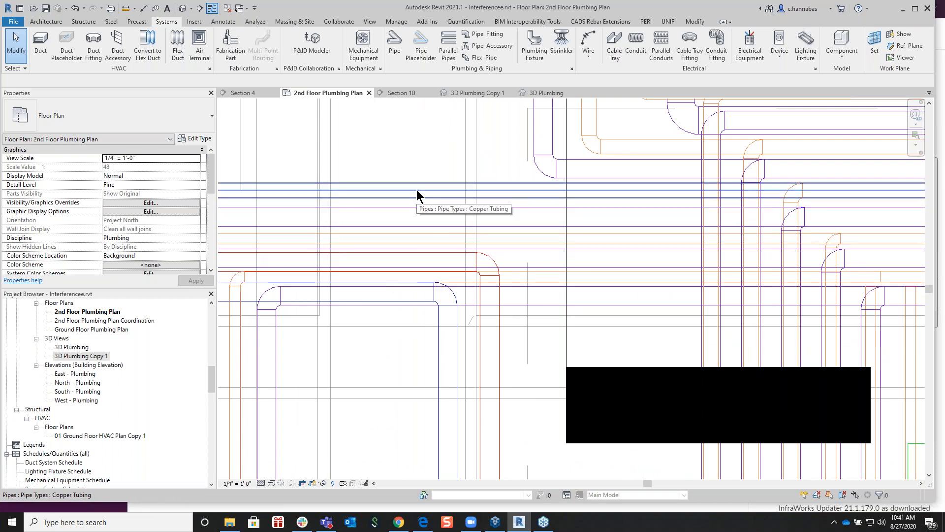
pyautogui.scroll(-3, 416, 190)
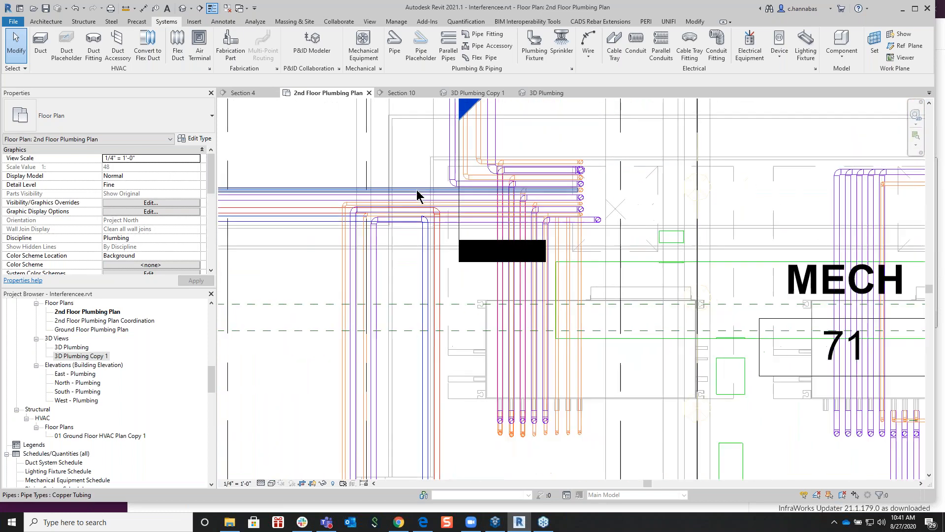
pyautogui.scroll(-2, 416, 190)
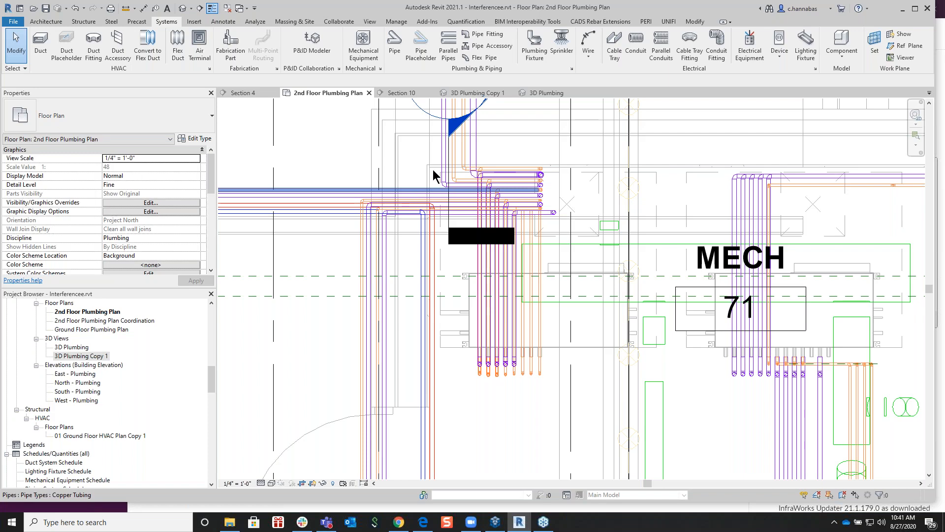
# Step: Open the 3D Plumbing Copy 1 view and inspect the parallel pipe drops and the outermost horizontal pipe below the controller unit
pyautogui.click(477, 94)
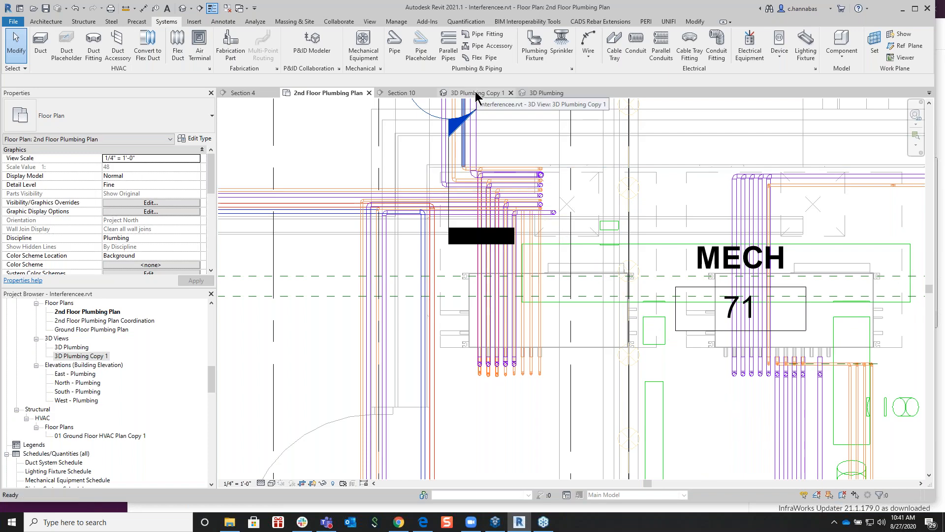
pyautogui.scroll(8, 460, 250)
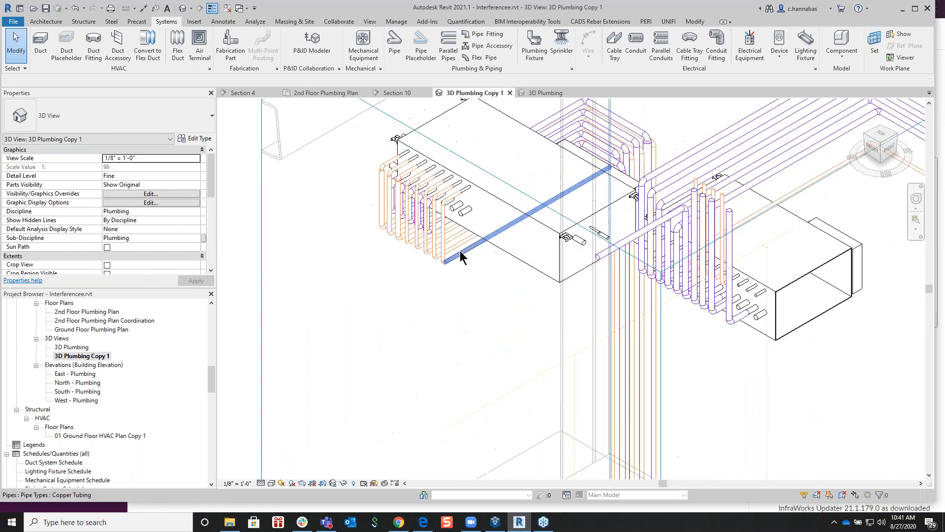
pyautogui.moveTo(477, 249); pyautogui.dragTo(449, 317, button='middle')
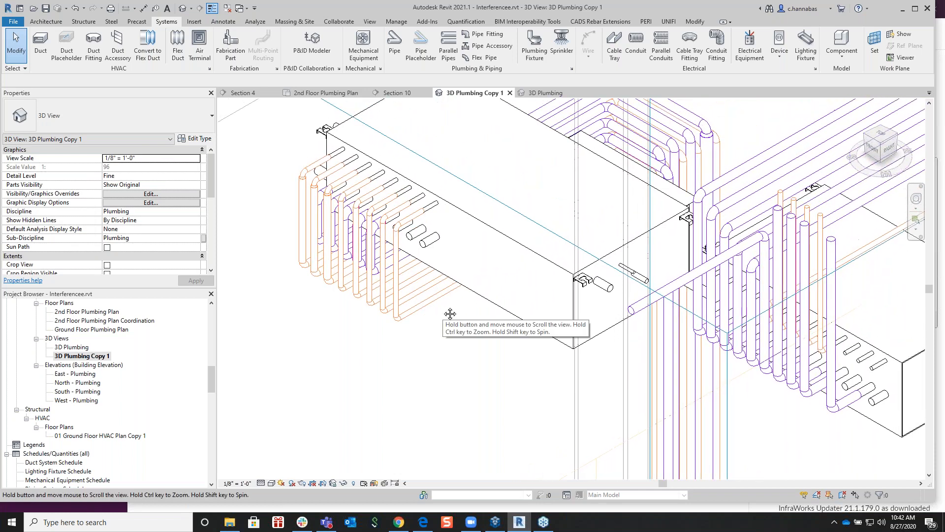
pyautogui.scroll(-2, 449, 317)
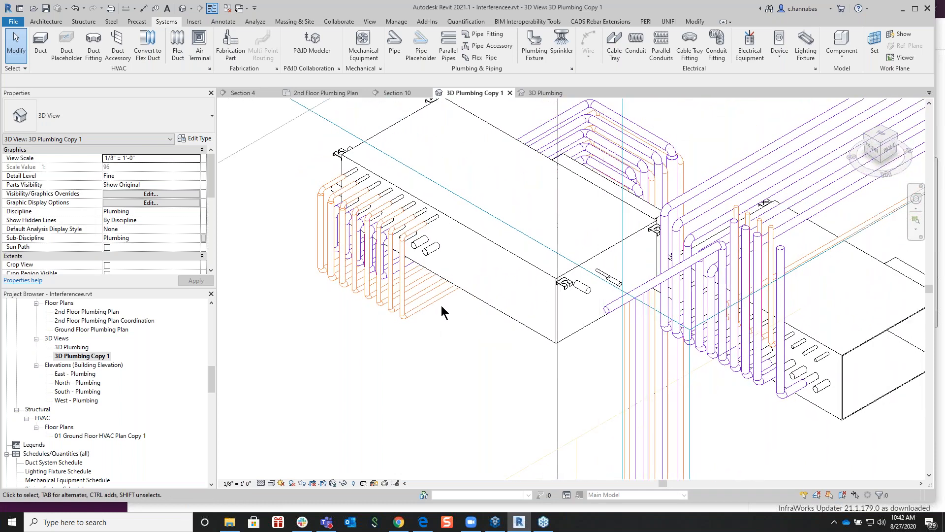
pyautogui.scroll(-2, 441, 305)
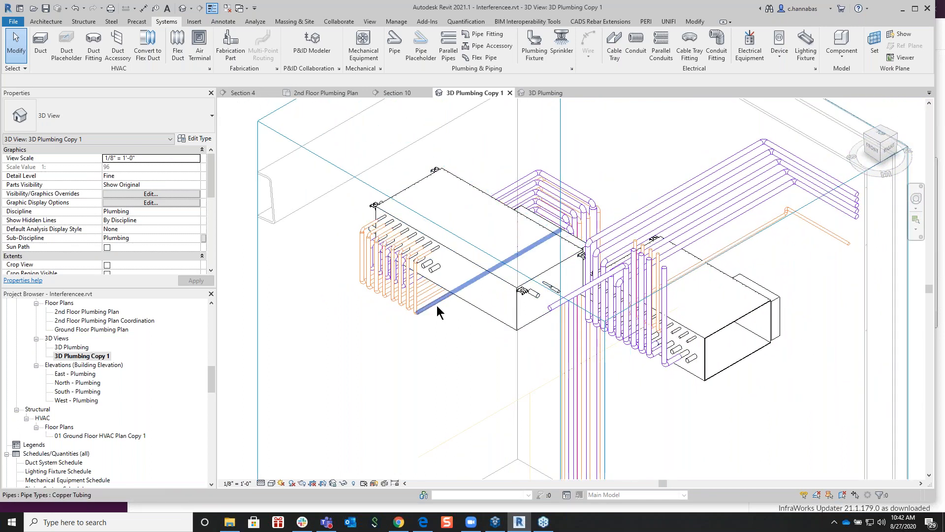
pyautogui.click(436, 304)
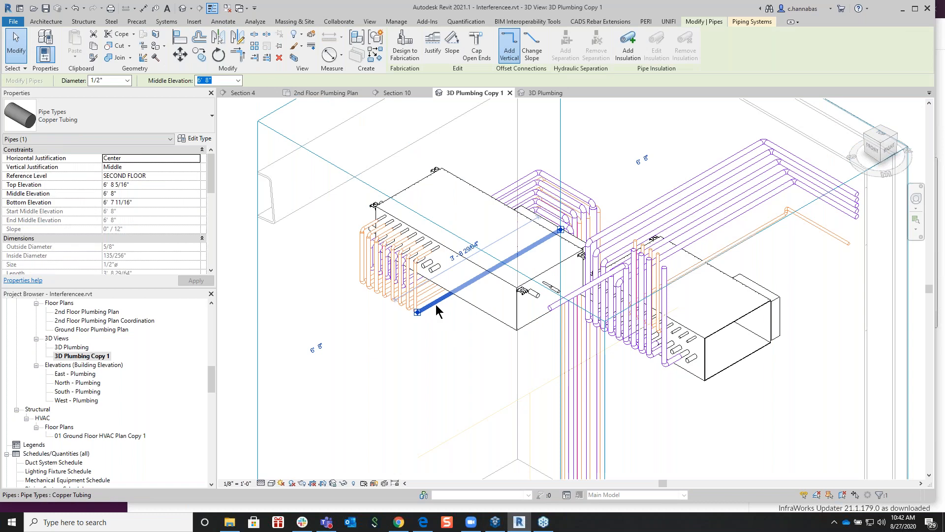
pyautogui.scroll(1, 435, 304)
pyautogui.scroll(2, 435, 304)
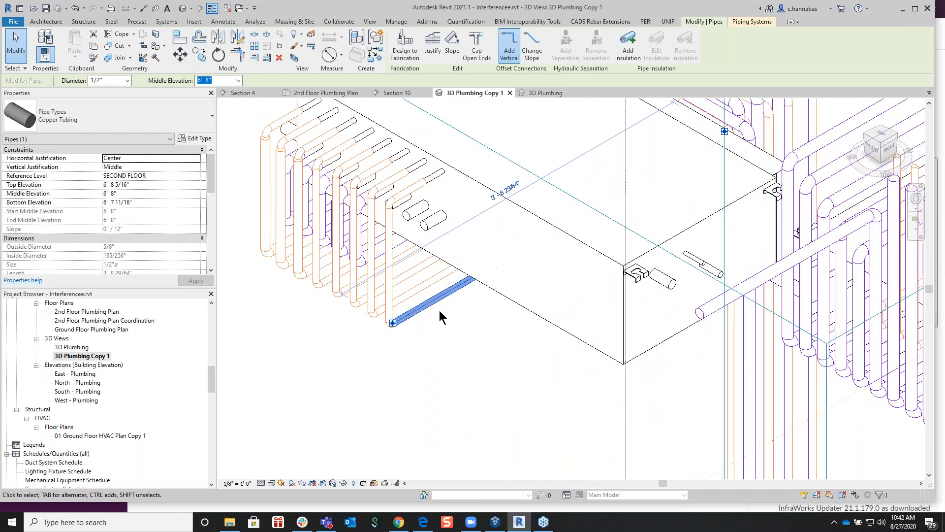
pyautogui.click(447, 314)
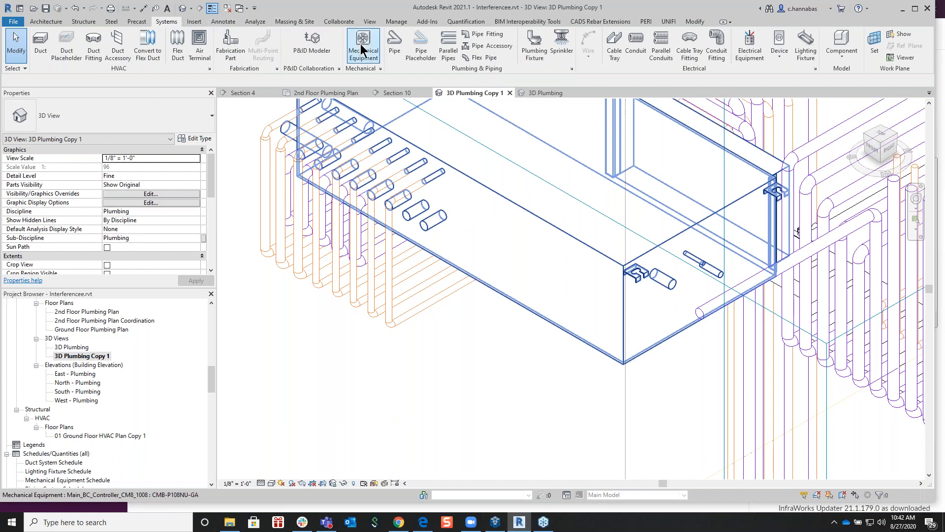
pyautogui.click(394, 43)
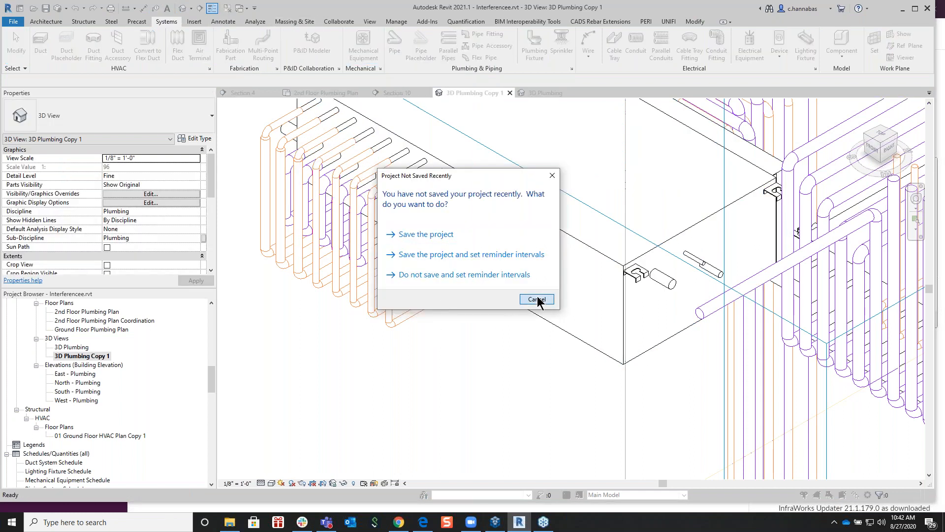
pyautogui.click(538, 300)
pyautogui.click(417, 344)
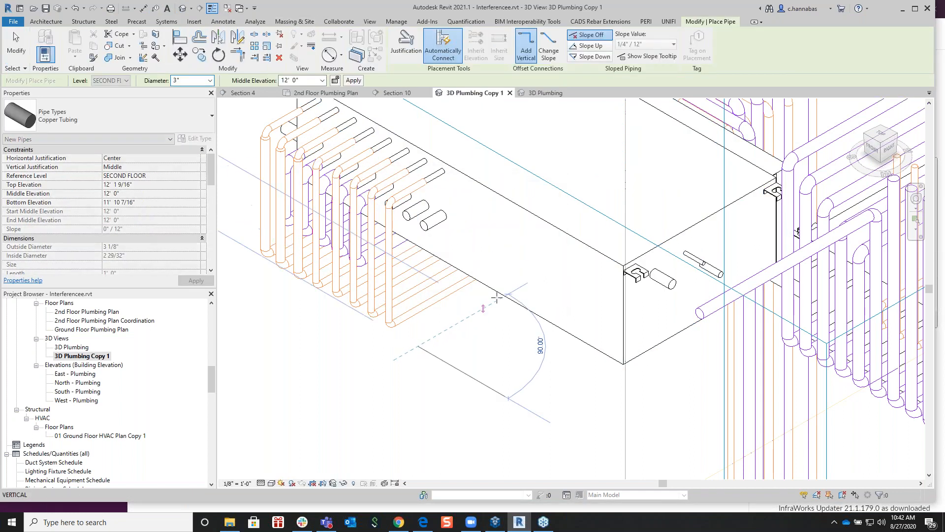
pyautogui.rightClick(532, 274)
pyautogui.scroll(-3, 602, 392)
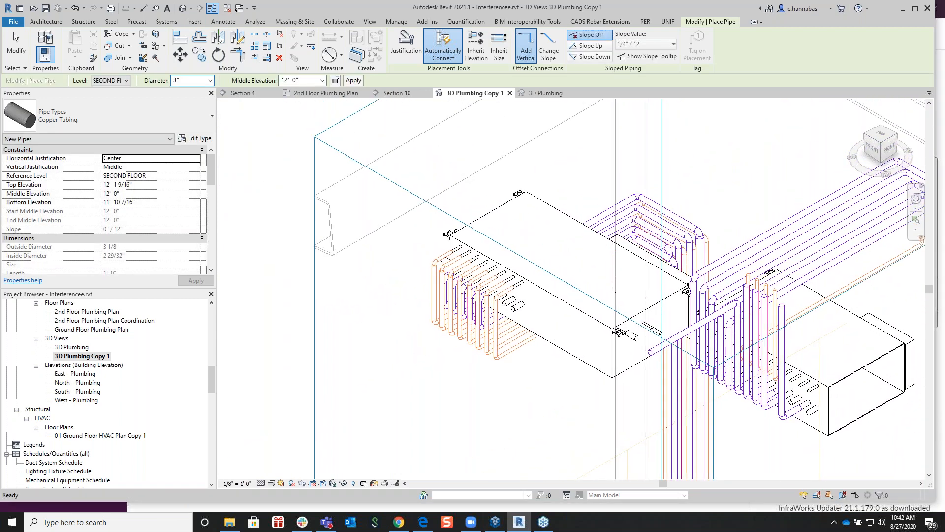
pyautogui.click(416, 257)
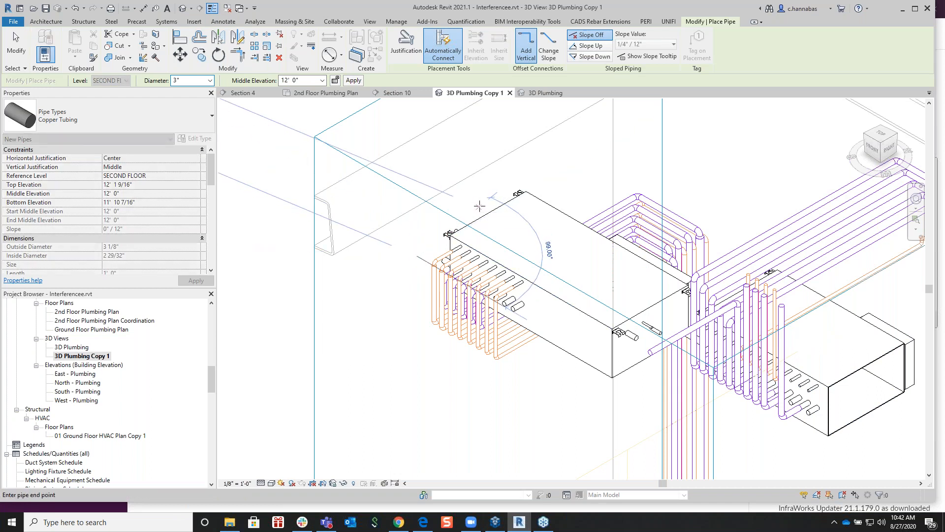
pyautogui.press('Escape')
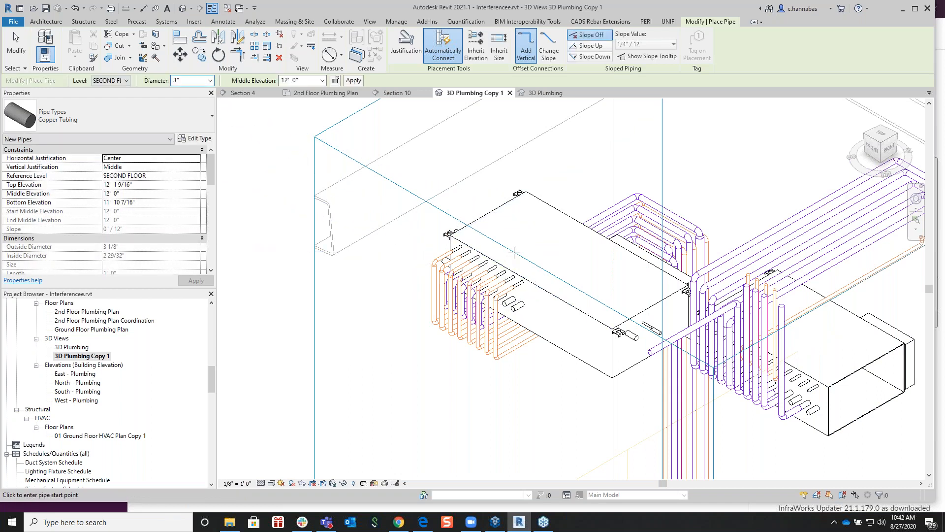
pyautogui.press('Escape')
# Step: Extend the 3D view's section box outward in front of the controller unit to expose more of the model around its pipes
pyautogui.click(513, 252)
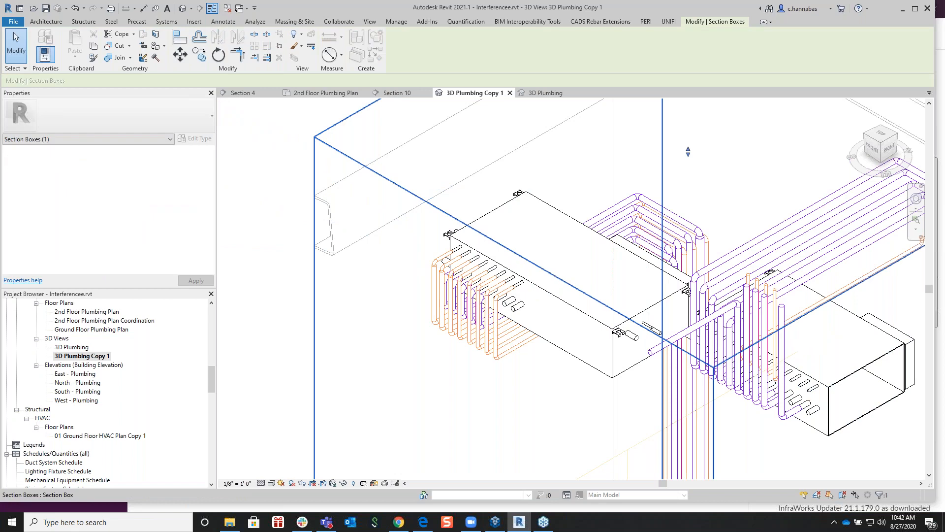
pyautogui.scroll(-2, 513, 252)
pyautogui.scroll(-3, 507, 414)
pyautogui.scroll(2, 507, 399)
pyautogui.moveTo(507, 394); pyautogui.dragTo(513, 320, button='middle')
pyautogui.moveTo(500, 367); pyautogui.dragTo(416, 393)
pyautogui.scroll(5, 491, 253)
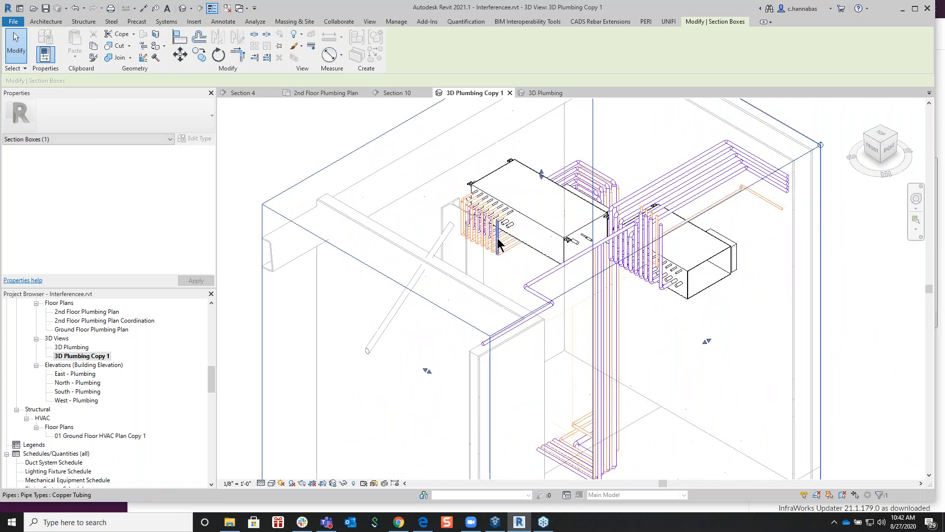
pyautogui.scroll(1, 498, 241)
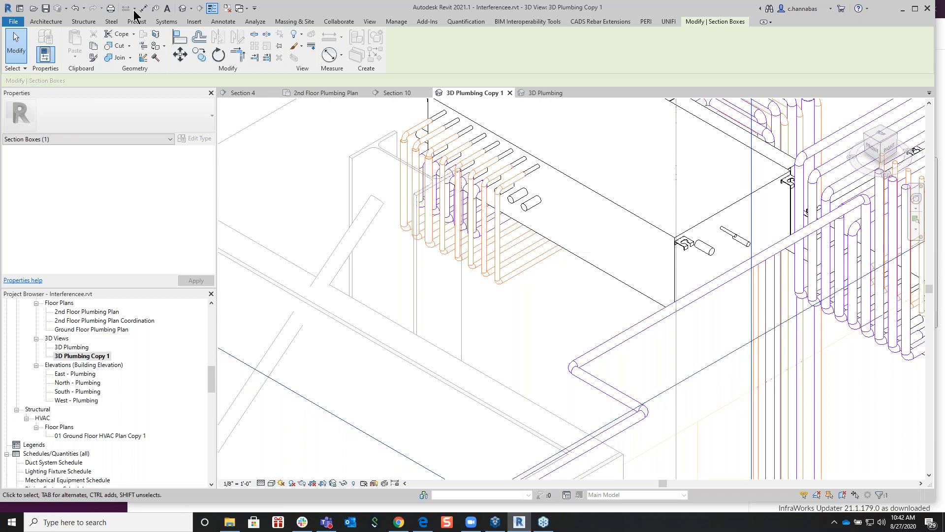
pyautogui.click(166, 21)
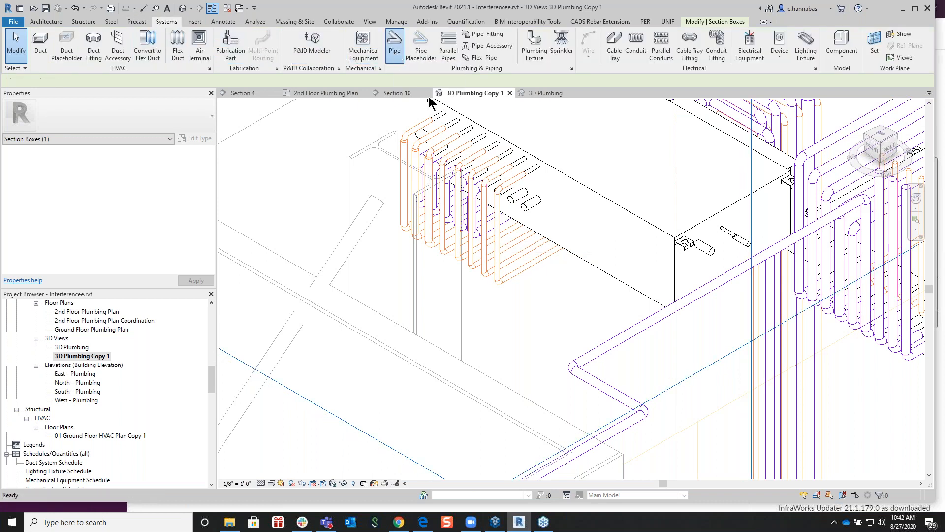
pyautogui.click(395, 44)
pyautogui.click(509, 299)
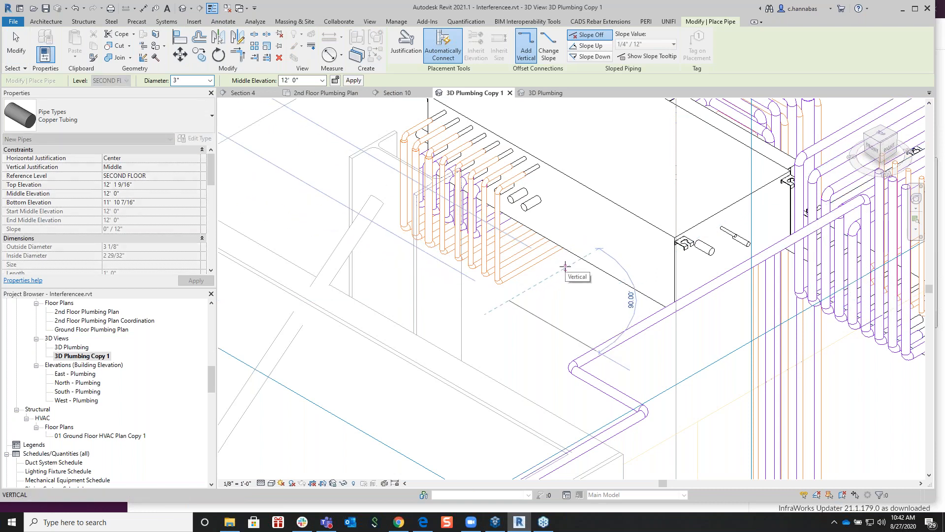
pyautogui.rightClick(565, 267)
pyautogui.click(580, 270)
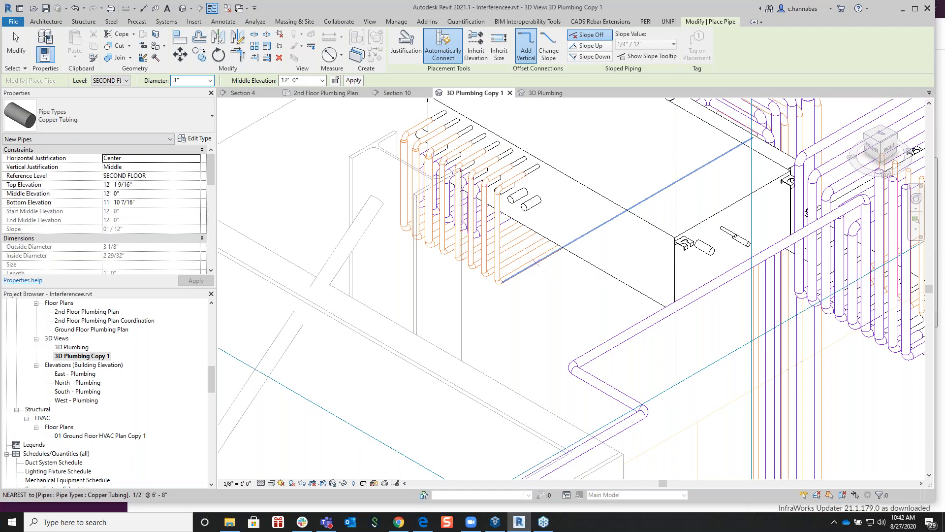
pyautogui.press('Escape')
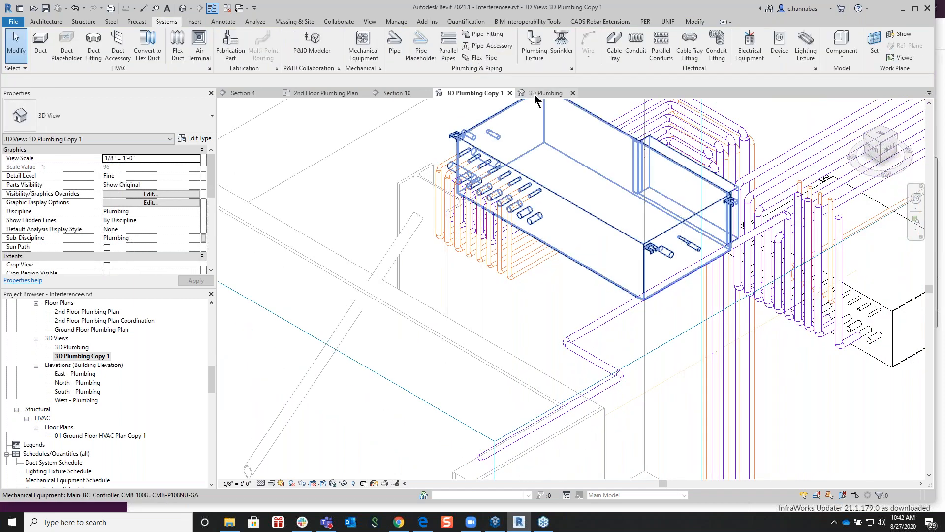
# Step: In the 3D Plumbing view, draw a stepped 3" copper pipe run of four segments at 12' 0" middle elevation, beside the existing parallel risers
pyautogui.click(533, 93)
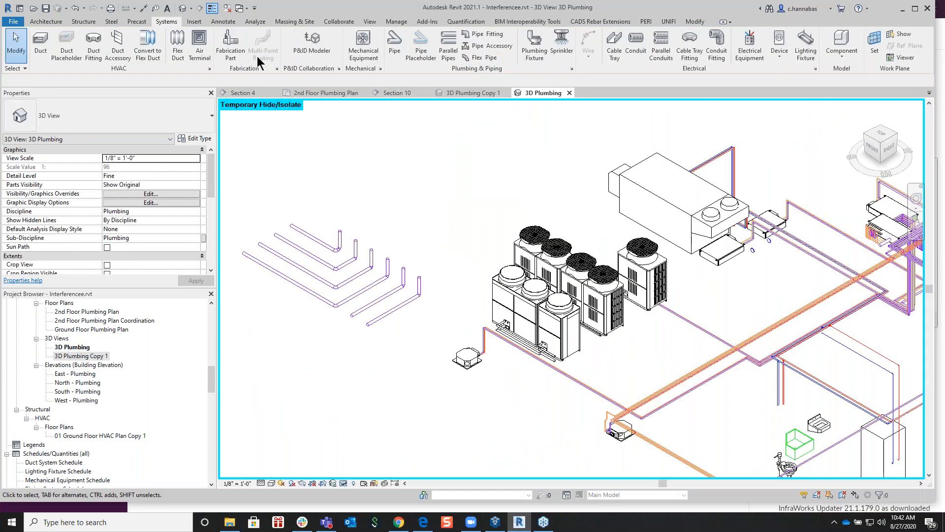
pyautogui.click(395, 47)
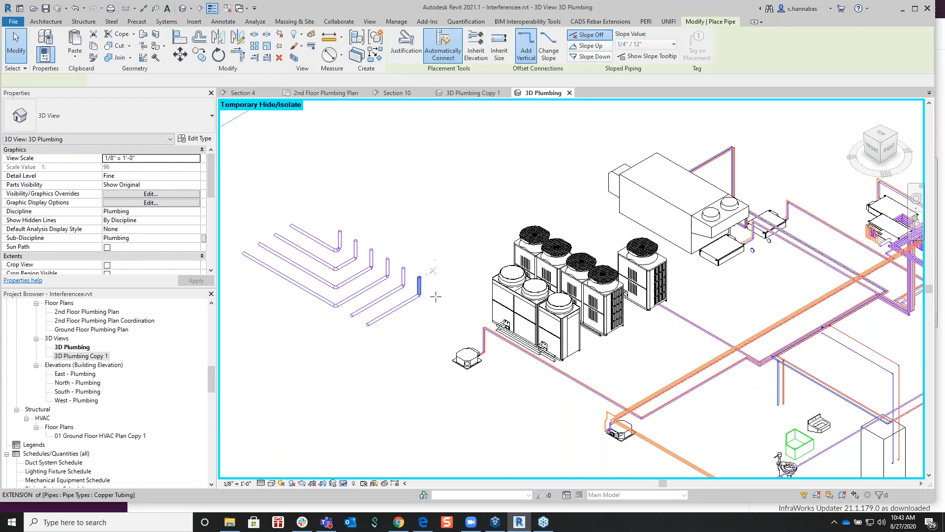
pyautogui.click(393, 332)
pyautogui.click(441, 305)
pyautogui.click(441, 266)
pyautogui.click(476, 248)
pyautogui.click(474, 197)
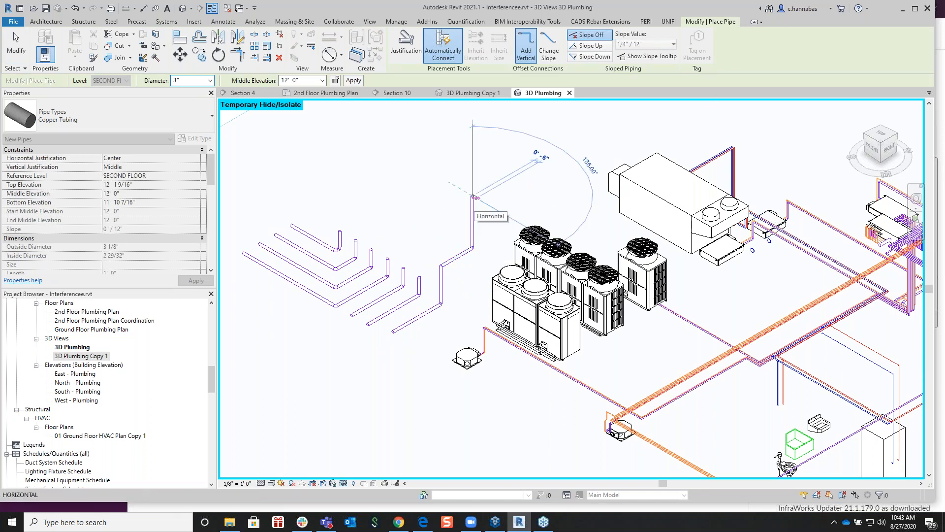
pyautogui.rightClick(474, 188)
pyautogui.click(509, 195)
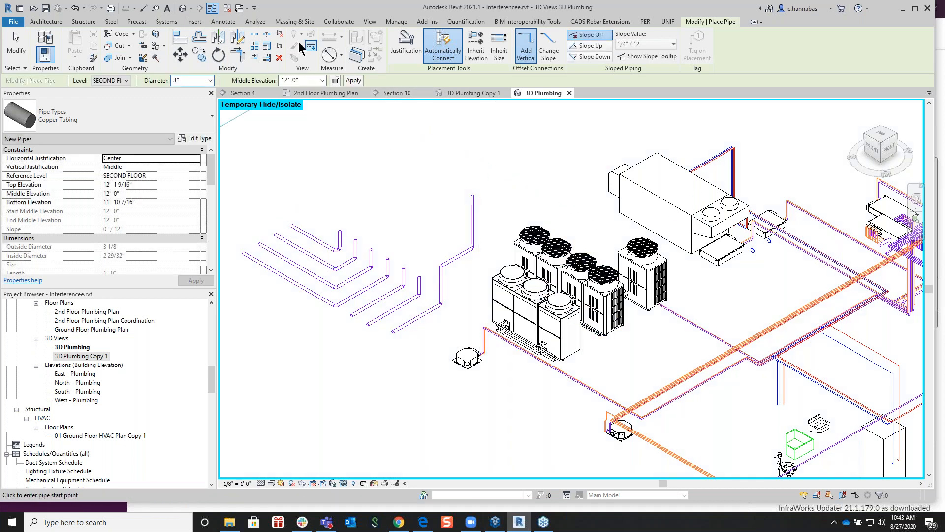
# Step: Close the inactive views, open Section 4 and tile it beside the 3D Plumbing view
pyautogui.click(227, 8)
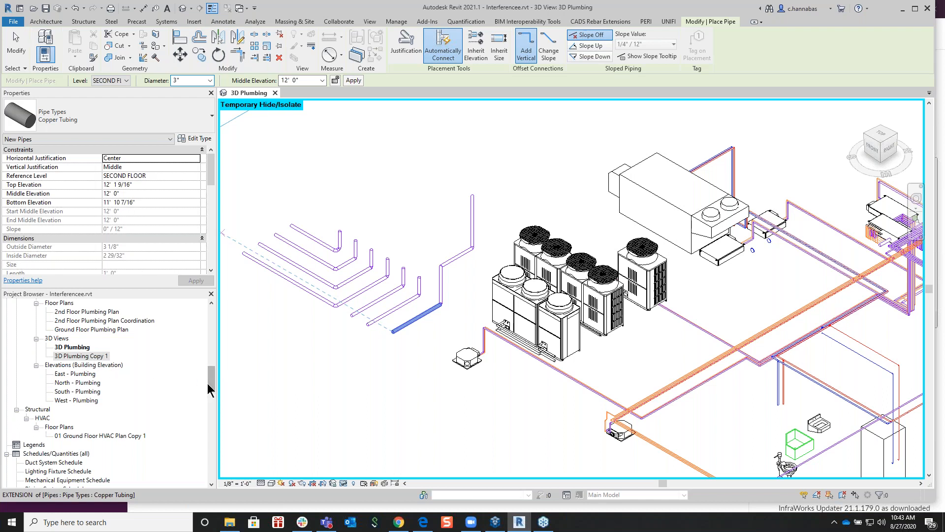
pyautogui.moveTo(208, 383); pyautogui.dragTo(208, 340)
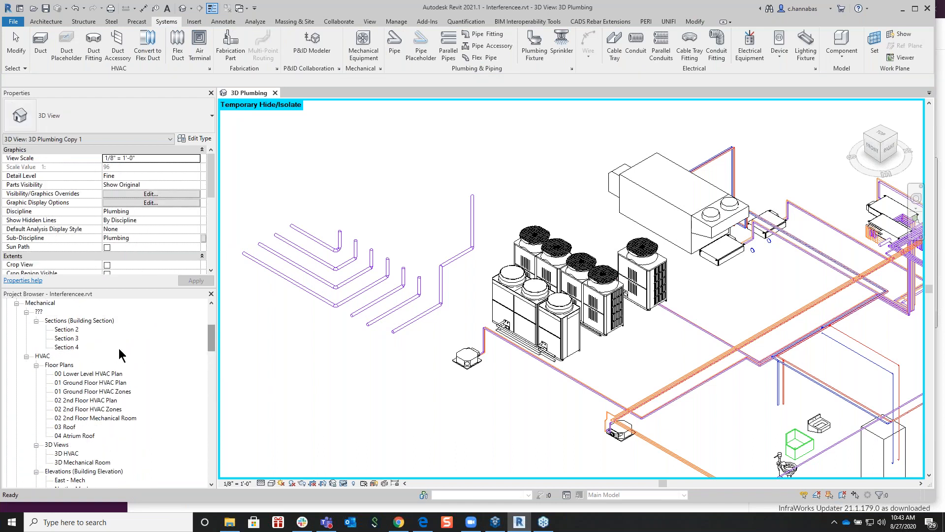
pyautogui.doubleClick(69, 347)
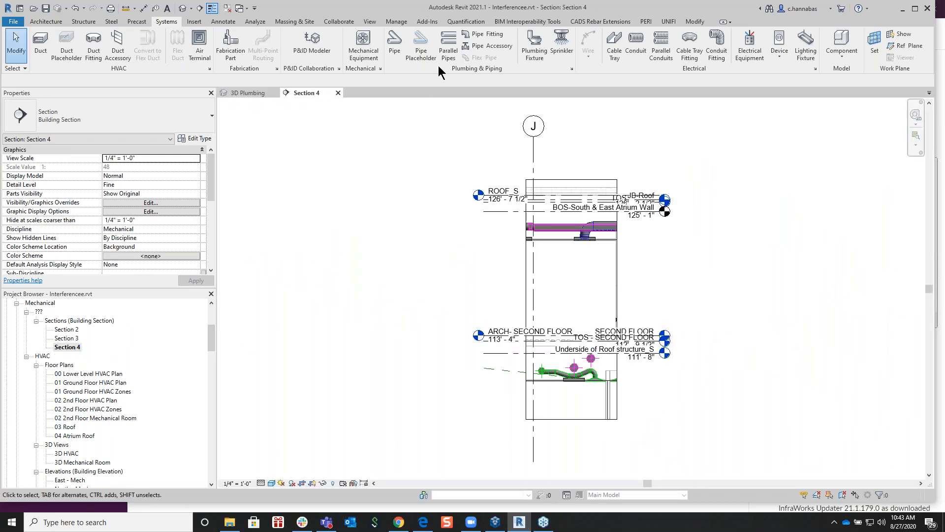
pyautogui.click(372, 23)
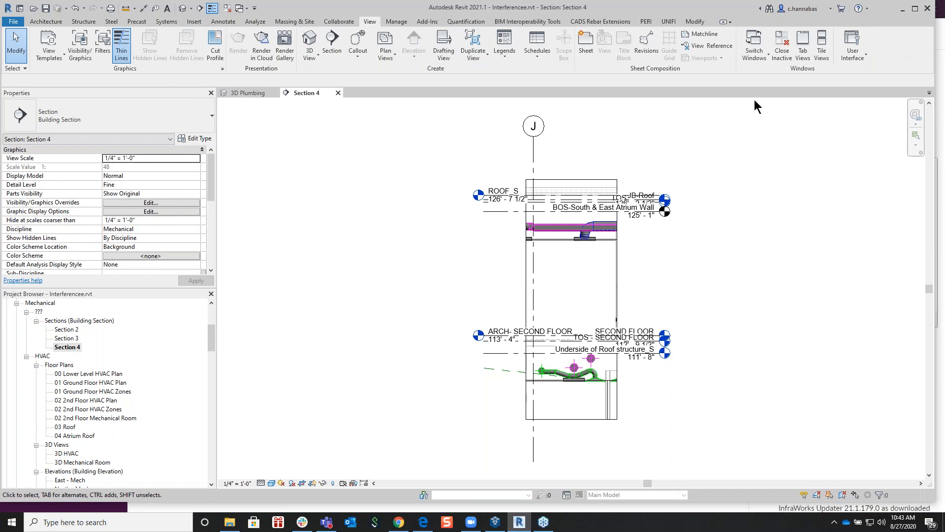
pyautogui.click(821, 48)
pyautogui.moveTo(487, 235); pyautogui.dragTo(340, 238, button='middle')
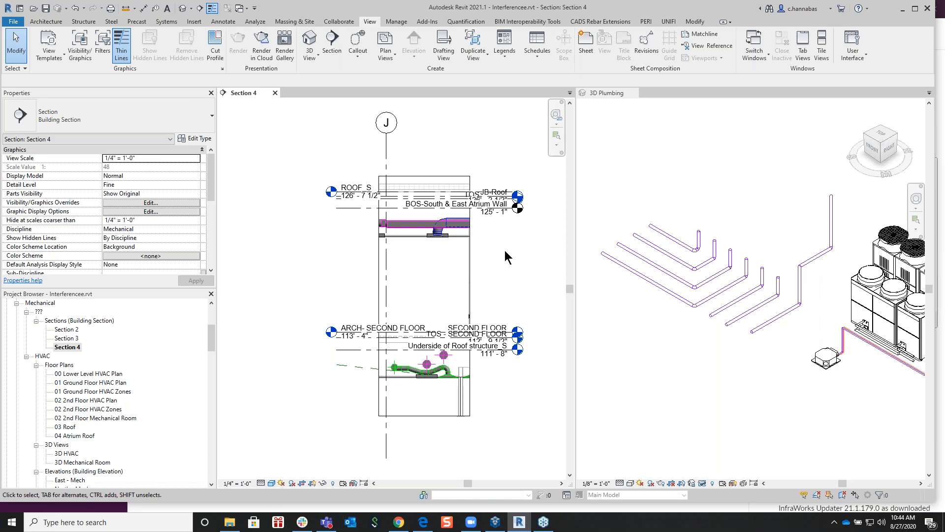
pyautogui.scroll(-1, 505, 256)
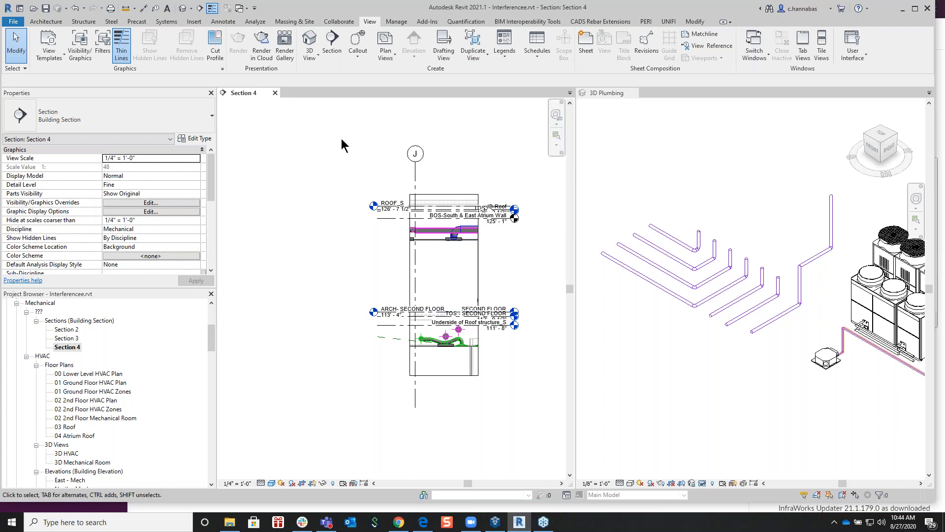
# Step: Close the 3D Plumbing view and open the 2nd Floor Plumbing Plan
pyautogui.click(899, 101)
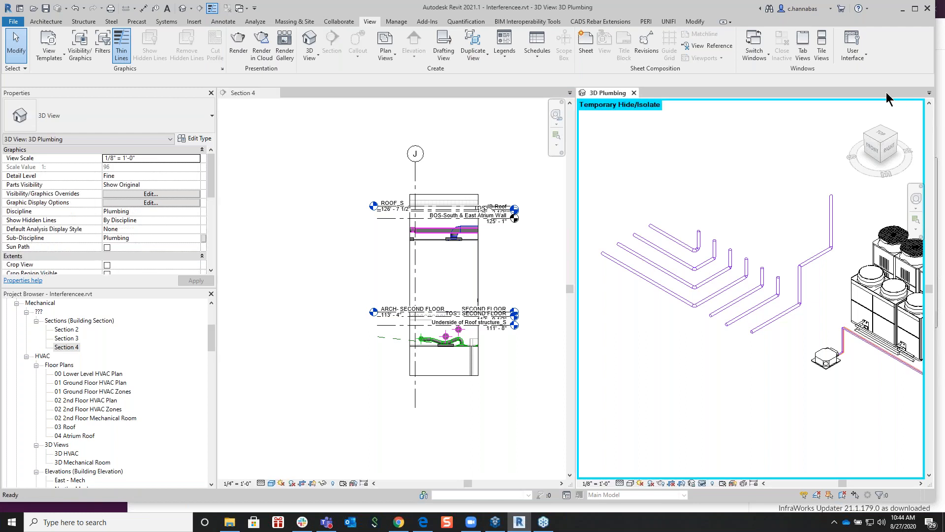
pyautogui.click(634, 92)
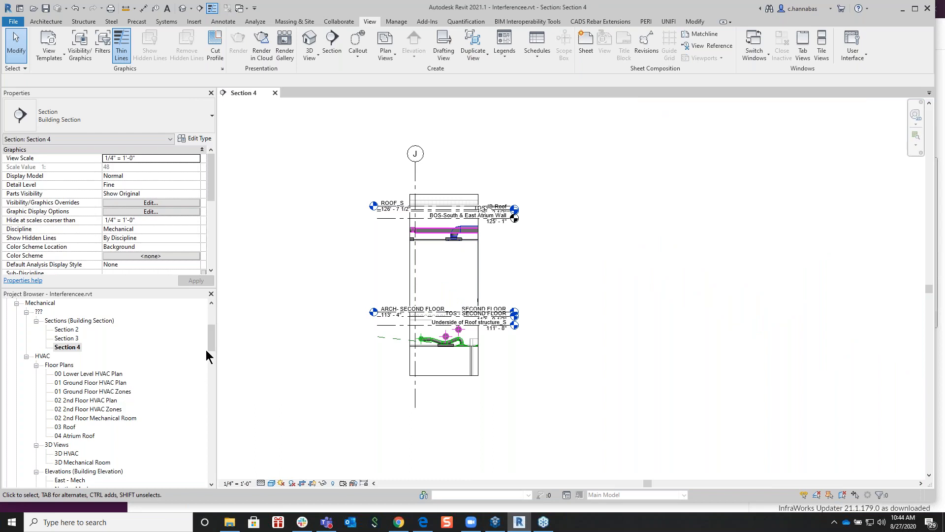
pyautogui.moveTo(208, 339); pyautogui.dragTo(208, 320)
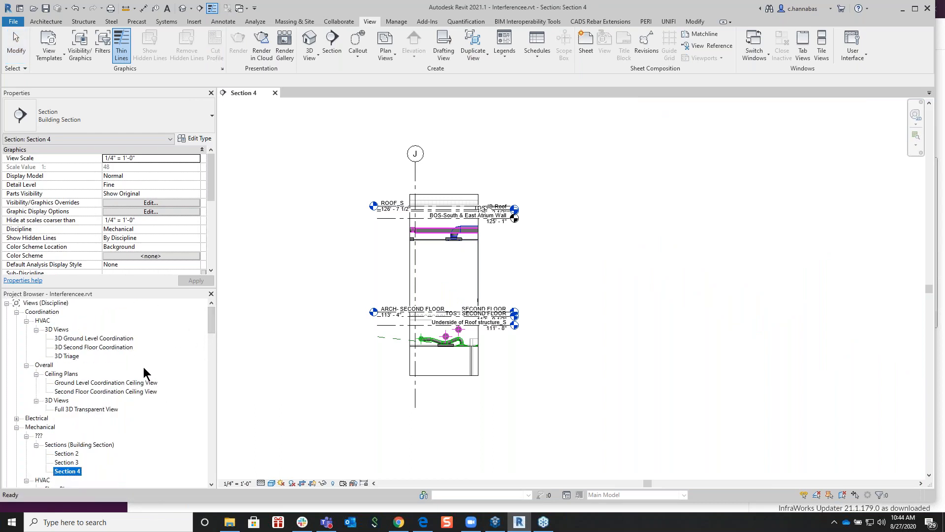
pyautogui.scroll(-6, 143, 367)
pyautogui.scroll(-10, 143, 373)
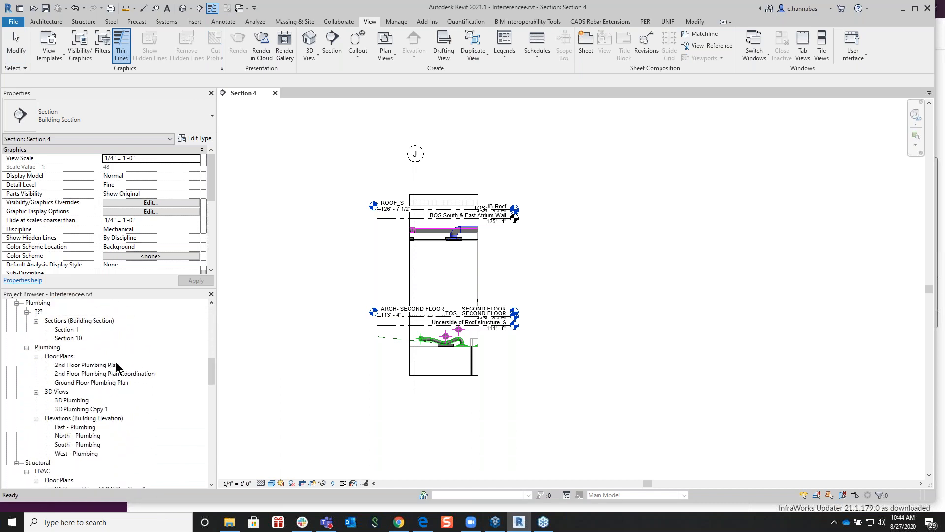
pyautogui.doubleClick(104, 365)
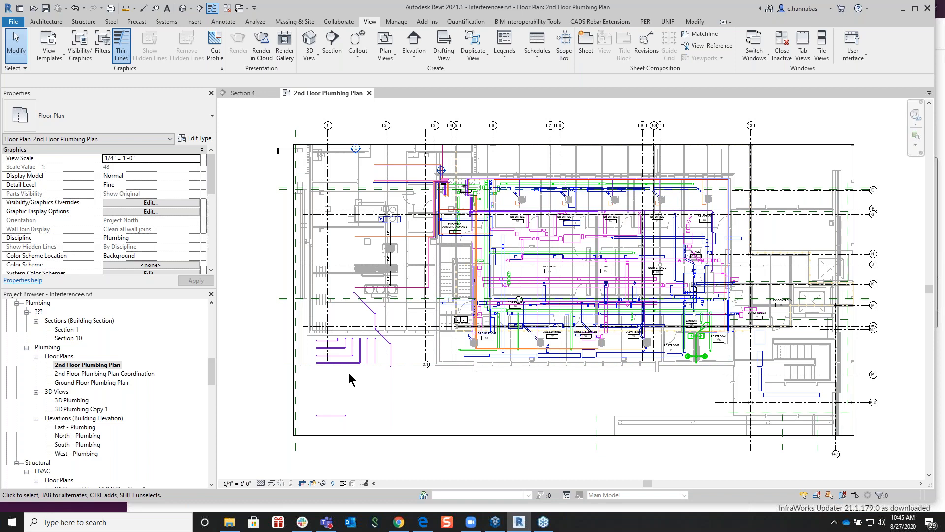
# Step: Set the detail level of the 2nd Floor Plumbing Plan to Medium
pyautogui.scroll(2, 348, 372)
pyautogui.scroll(1, 349, 372)
pyautogui.scroll(1, 348, 379)
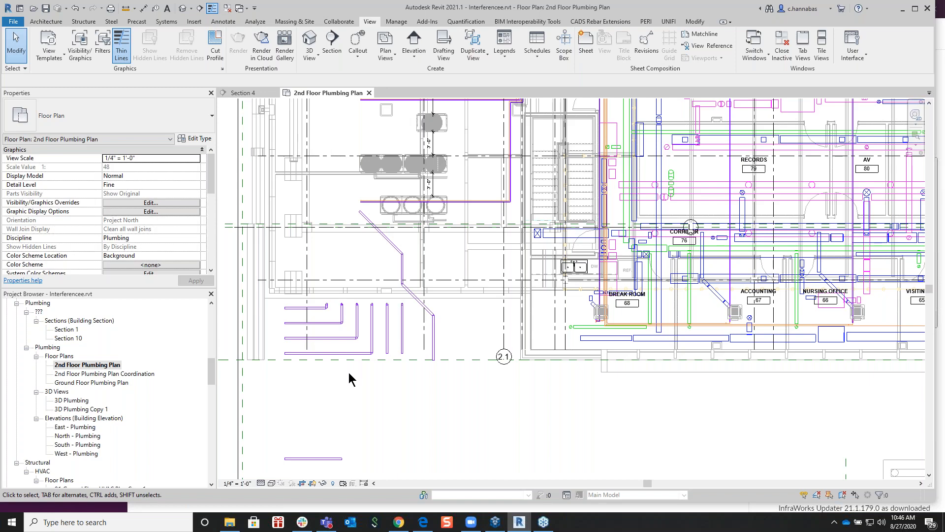
pyautogui.scroll(4, 349, 372)
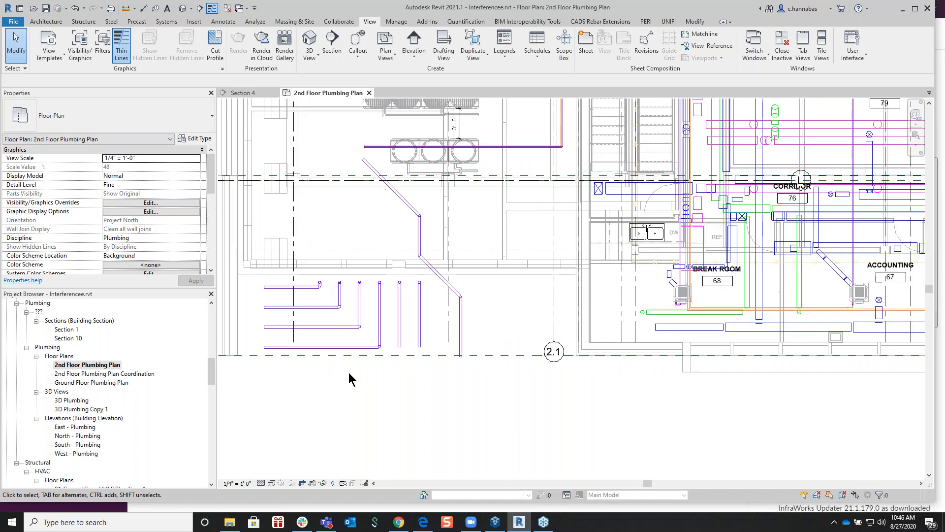
pyautogui.click(261, 483)
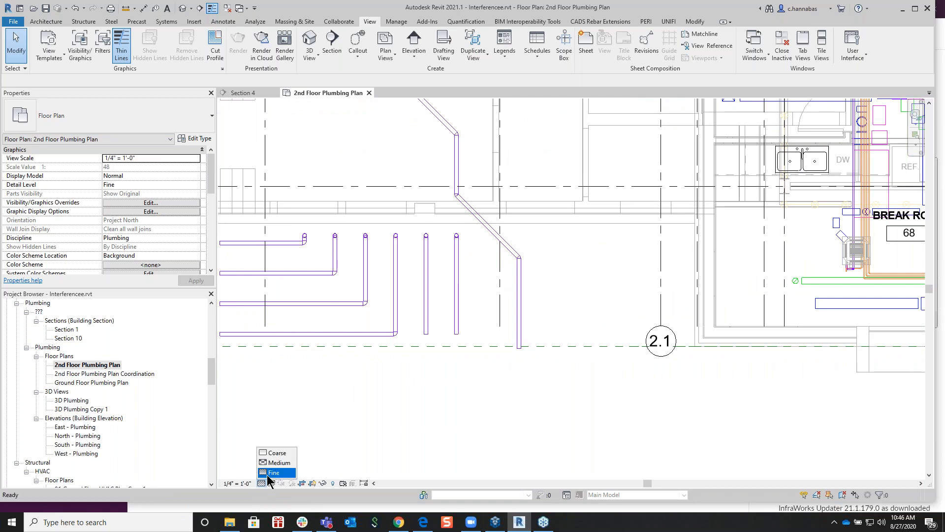
pyautogui.click(274, 472)
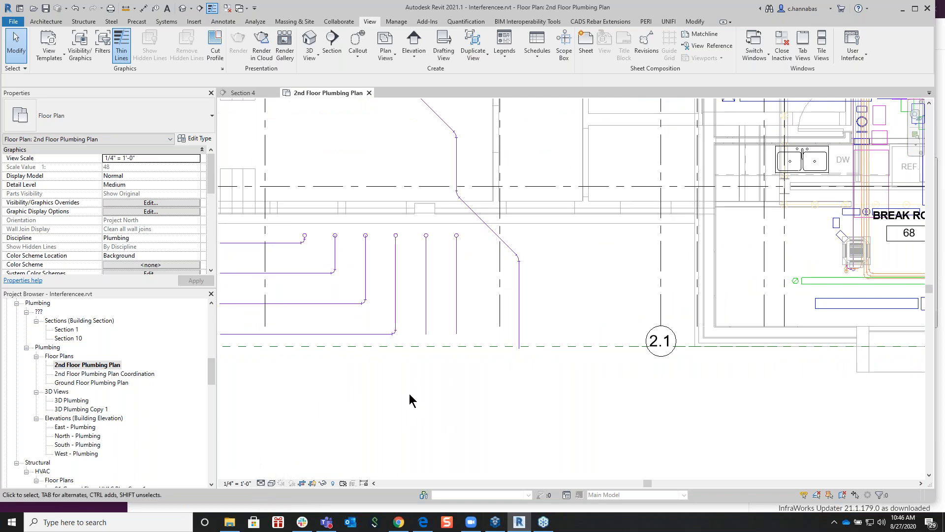
pyautogui.moveTo(434, 390); pyautogui.dragTo(537, 406, button='middle')
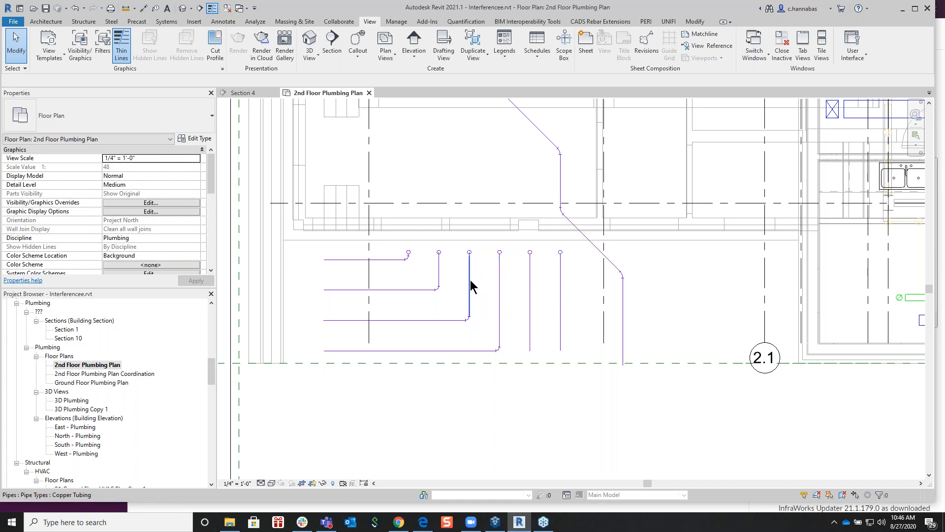
# Step: Override the detail level of Pipe Fittings and Pipes to Fine in the plan's Visibility/Graphic Overrides
pyautogui.press('v')
pyautogui.press('g')
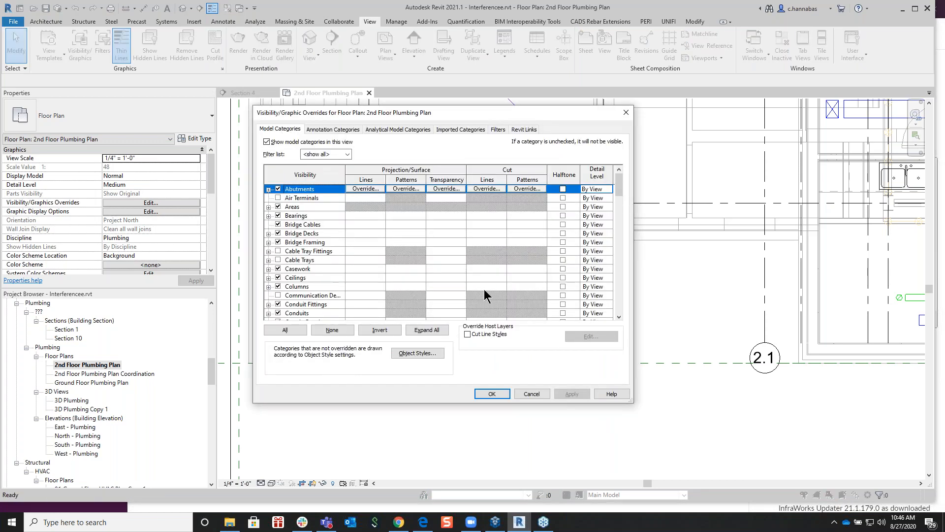
pyautogui.moveTo(620, 183); pyautogui.dragTo(619, 253)
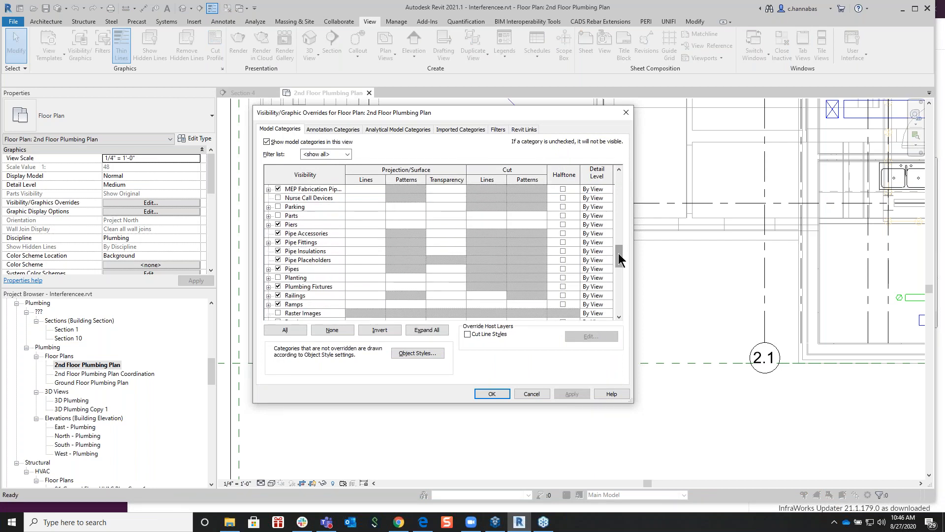
pyautogui.click(590, 242)
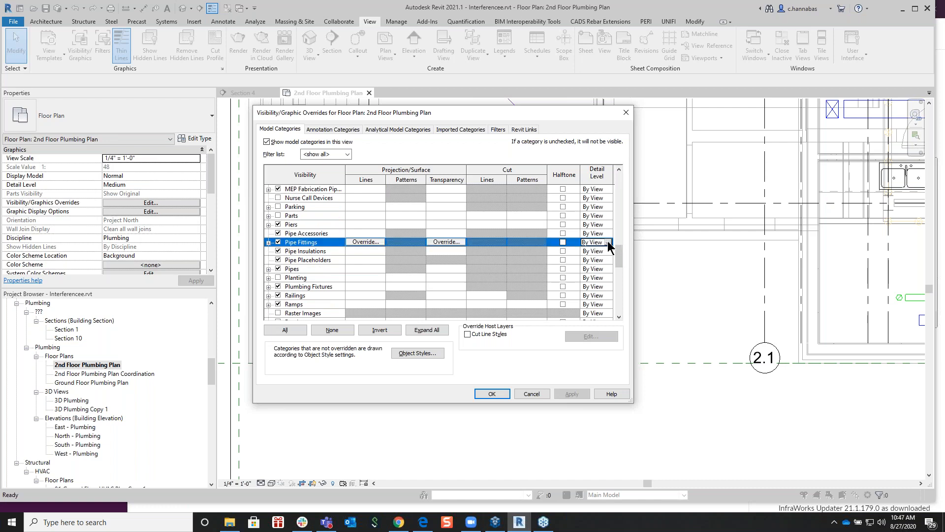
pyautogui.click(608, 242)
pyautogui.click(583, 272)
pyautogui.click(597, 269)
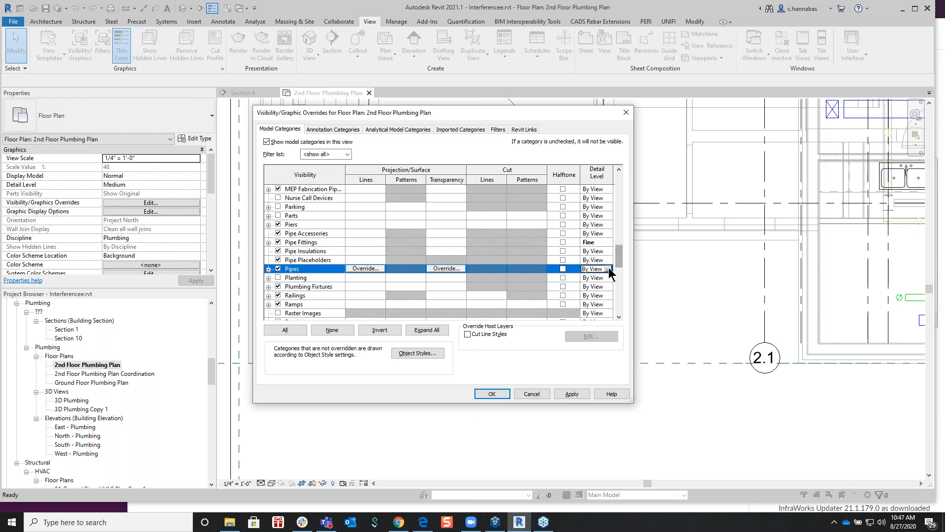
pyautogui.click(609, 269)
pyautogui.click(596, 299)
pyautogui.click(492, 392)
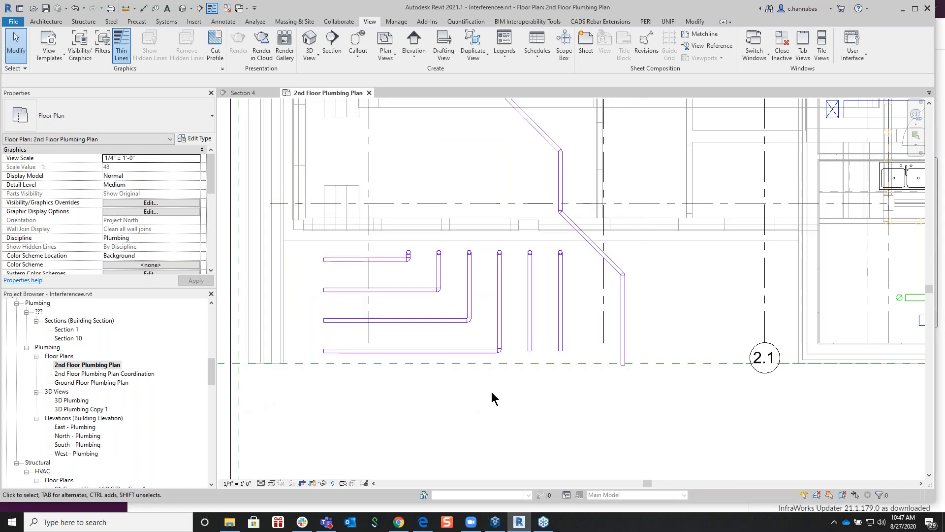
# Step: Place a Toilet - Flush Valve - Non-Hosted plumbing fixture, Public - Flushing Greater than 1.6 gpf, in the open area beside the diagonal pipe
pyautogui.moveTo(492, 392); pyautogui.dragTo(428, 432, button='middle')
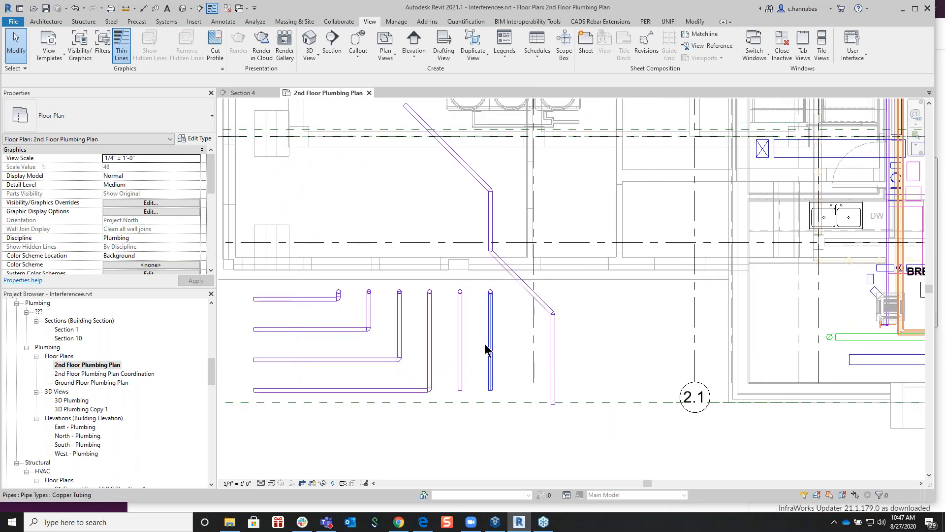
pyautogui.moveTo(439, 348); pyautogui.dragTo(499, 345, button='middle')
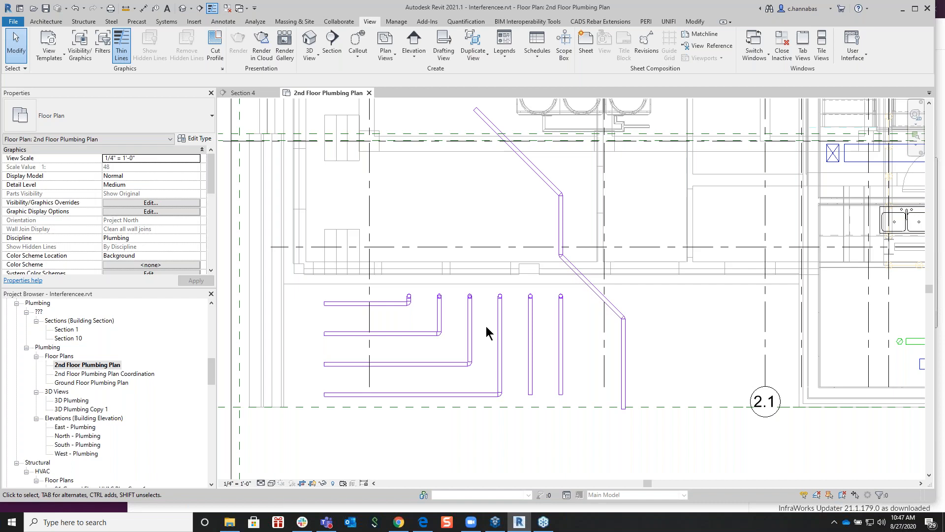
pyautogui.scroll(-1, 486, 326)
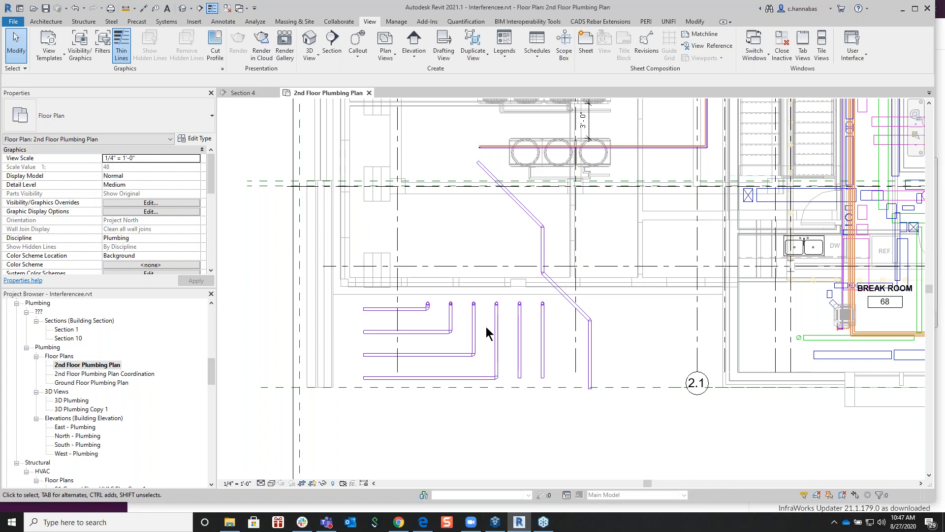
pyautogui.moveTo(506, 260); pyautogui.dragTo(489, 338, button='middle')
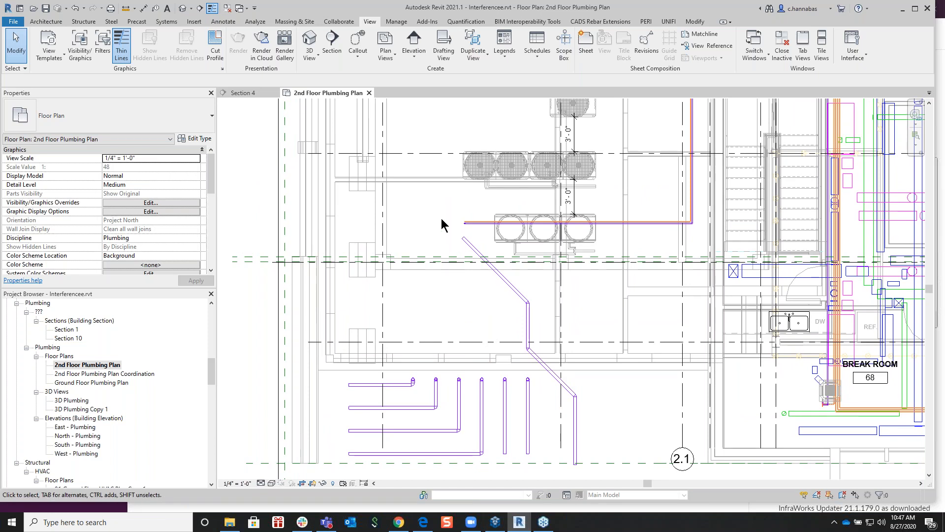
pyautogui.click(168, 23)
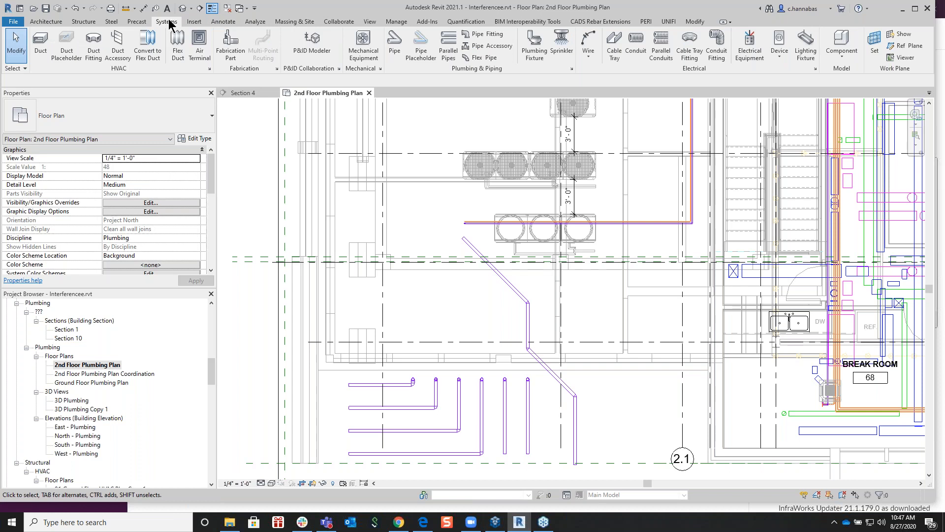
pyautogui.click(536, 48)
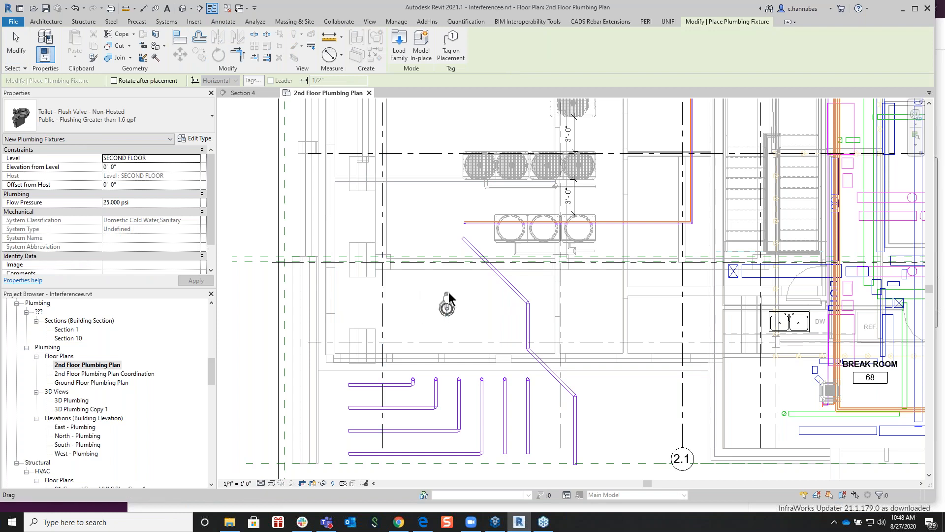
pyautogui.click(451, 294)
pyautogui.press('Escape')
pyautogui.press('Escape')
# Step: Open the placed toilet's family for editing and examine its pipe connectors in the 3D view
pyautogui.click(447, 301)
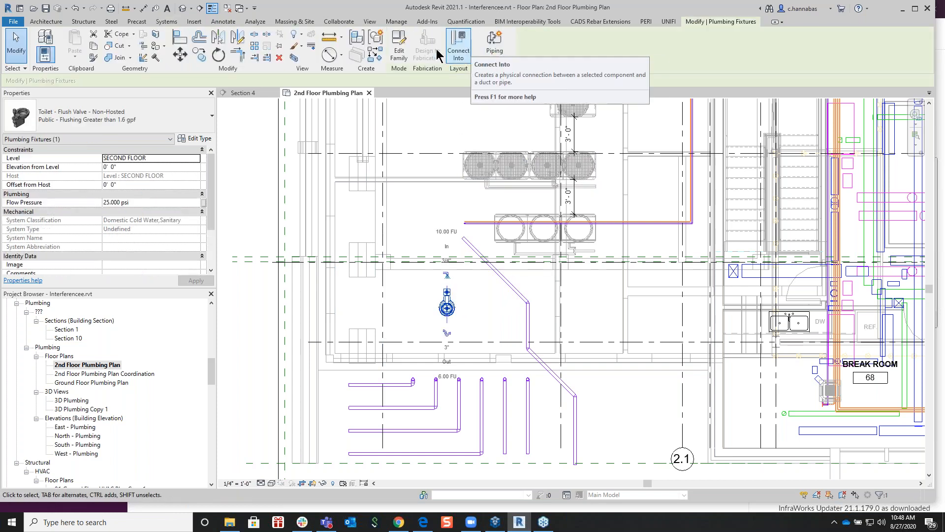
pyautogui.click(400, 55)
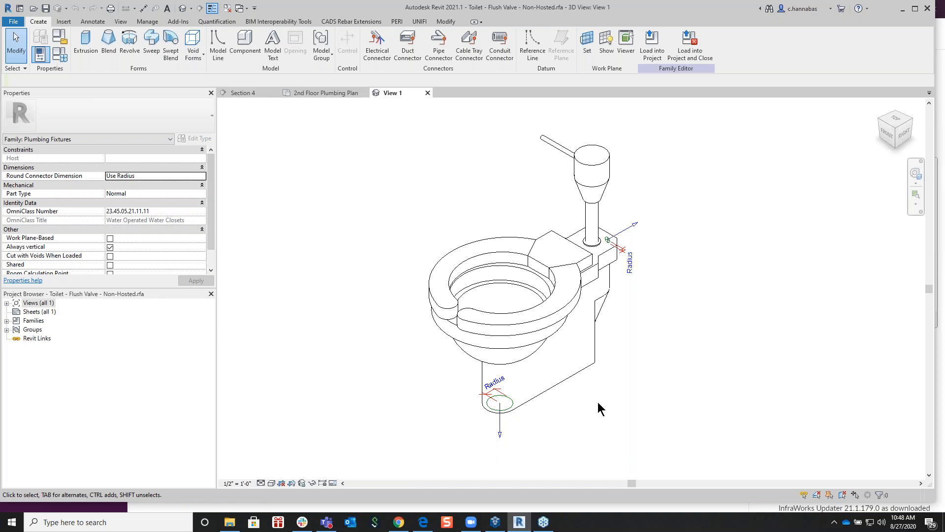
pyautogui.scroll(-2, 597, 402)
pyautogui.moveTo(533, 412); pyautogui.dragTo(472, 304, button='middle')
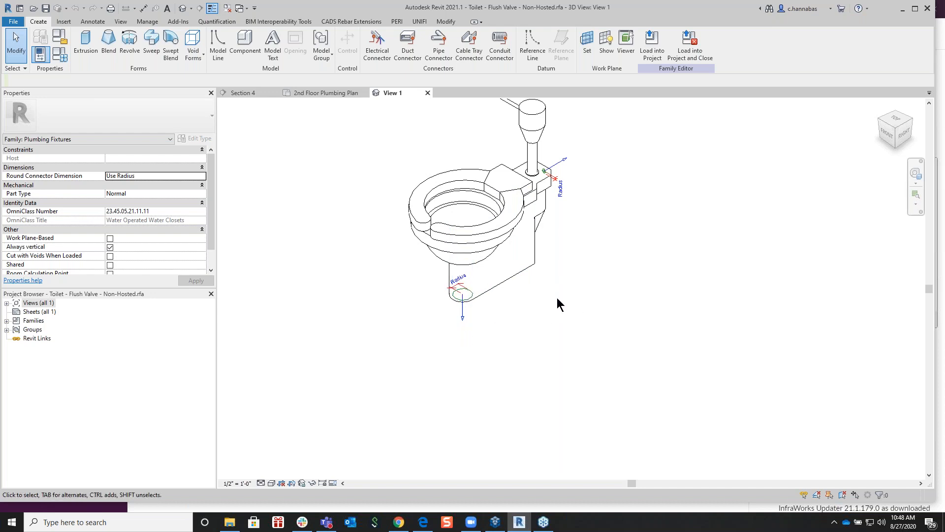
# Step: Open the toilet family's Front and Left elevations and examine the drain connector at the reference level
pyautogui.click(7, 303)
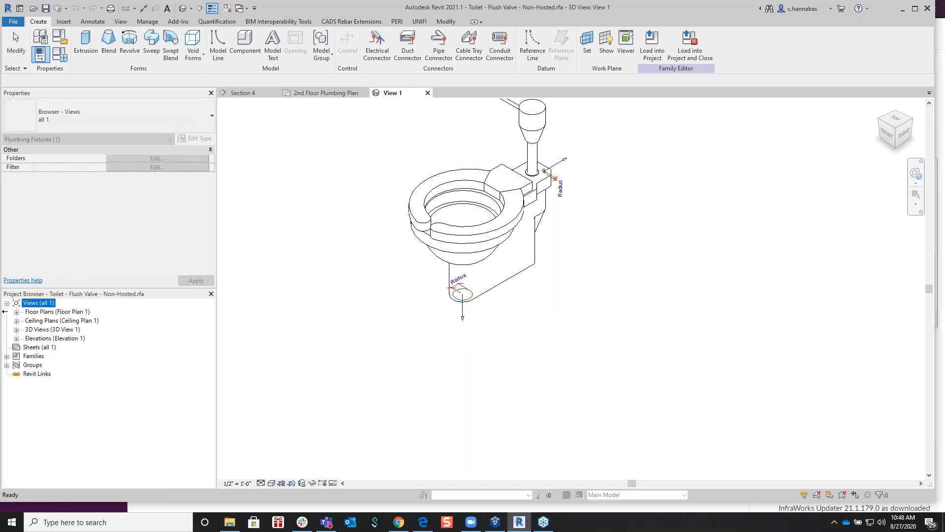
pyautogui.click(17, 338)
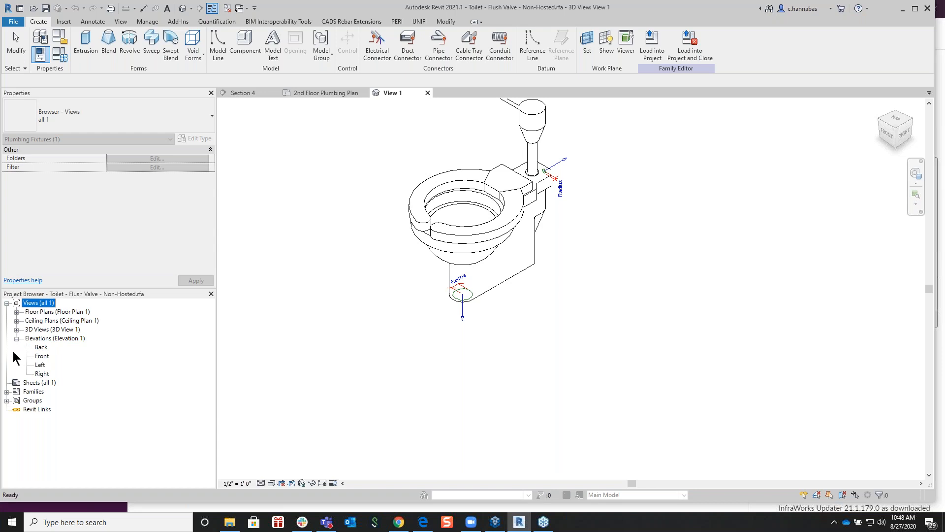
pyautogui.doubleClick(42, 356)
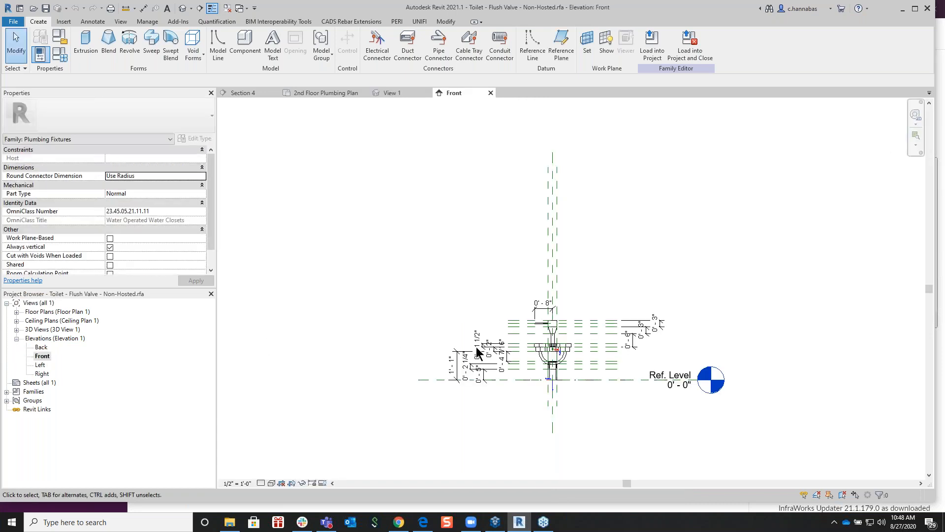
pyautogui.scroll(4, 573, 367)
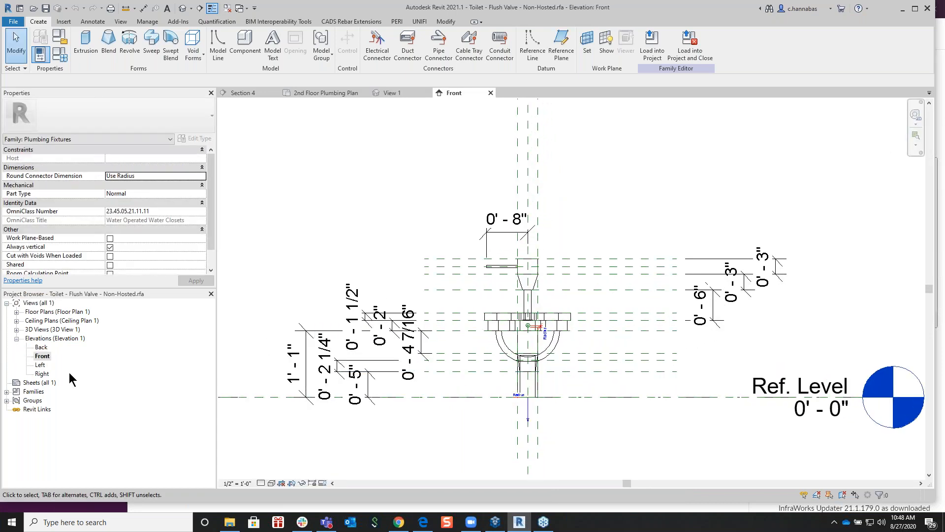
pyautogui.doubleClick(39, 364)
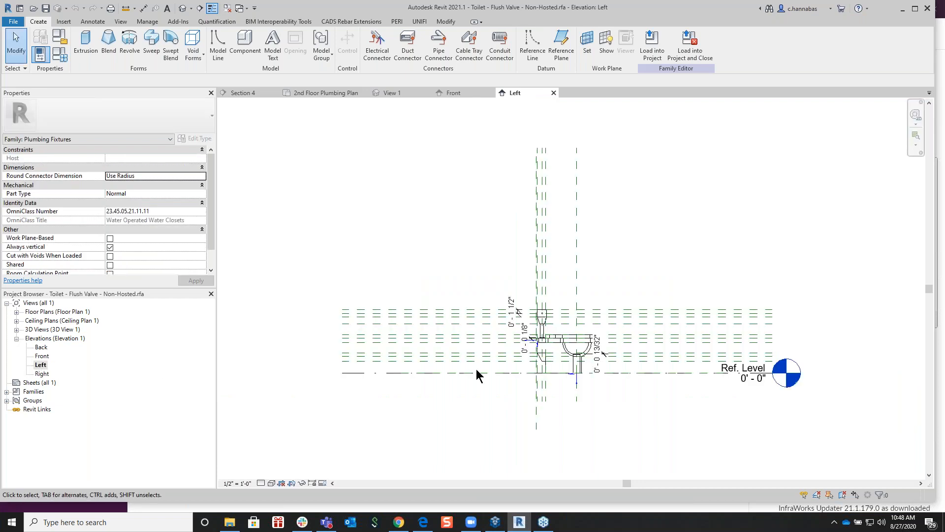
pyautogui.scroll(5, 573, 364)
pyautogui.moveTo(567, 384); pyautogui.dragTo(581, 313, button='middle')
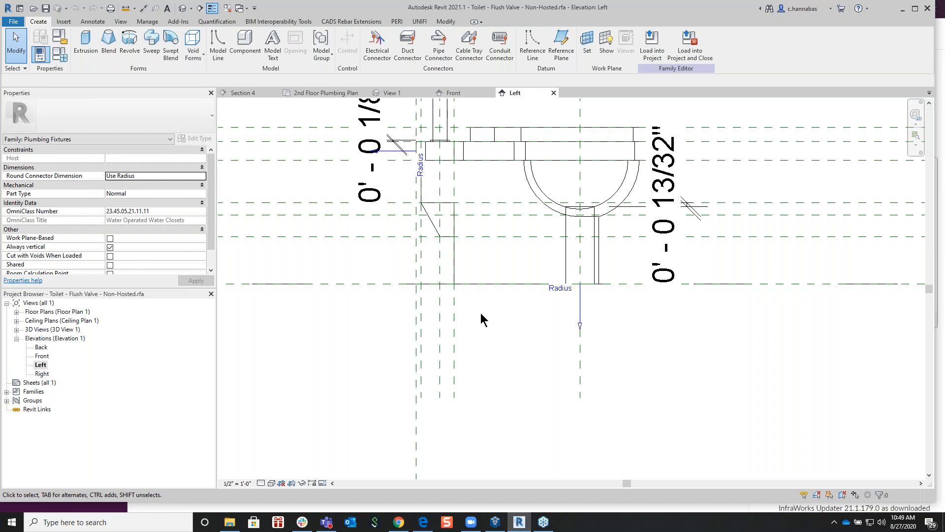
# Step: Close all of the toilet family's views and return to the 2nd Floor Plumbing Plan
pyautogui.click(553, 93)
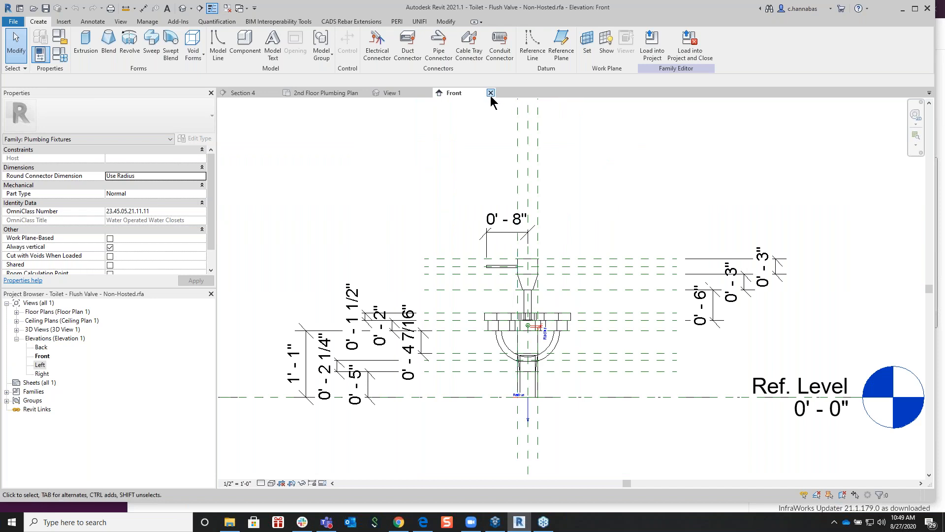
pyautogui.click(490, 92)
pyautogui.click(428, 92)
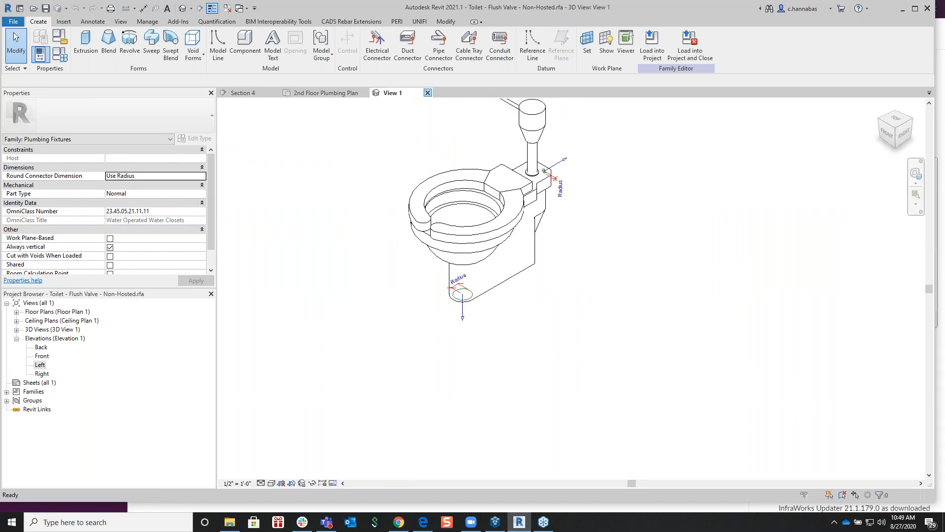
pyautogui.click(492, 267)
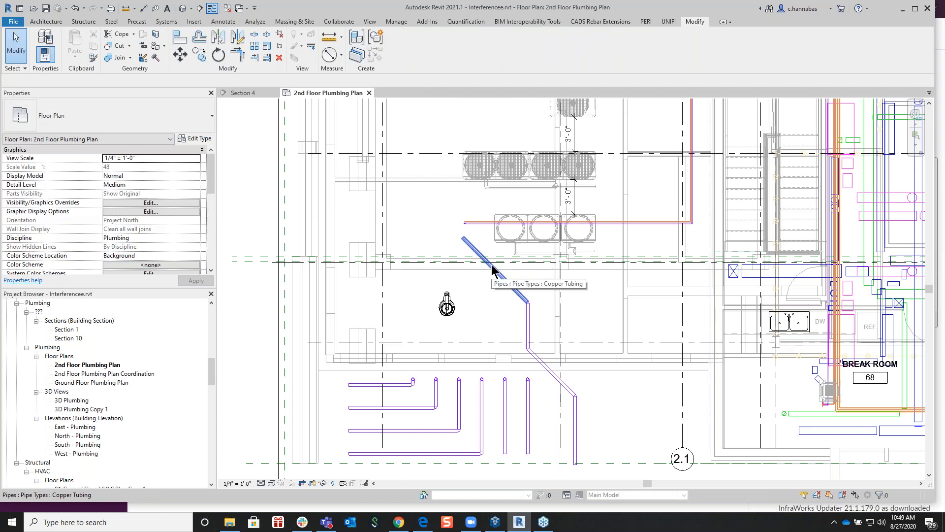
# Step: Start an interference check and take the first set of categories from Small Medical Center-S.rvt
pyautogui.moveTo(492, 267); pyautogui.dragTo(454, 296, button='middle')
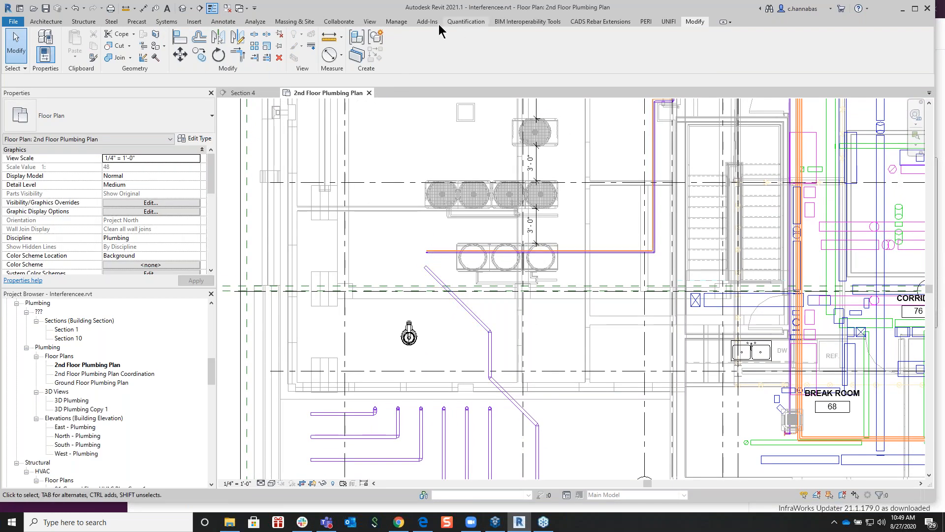
pyautogui.click(345, 22)
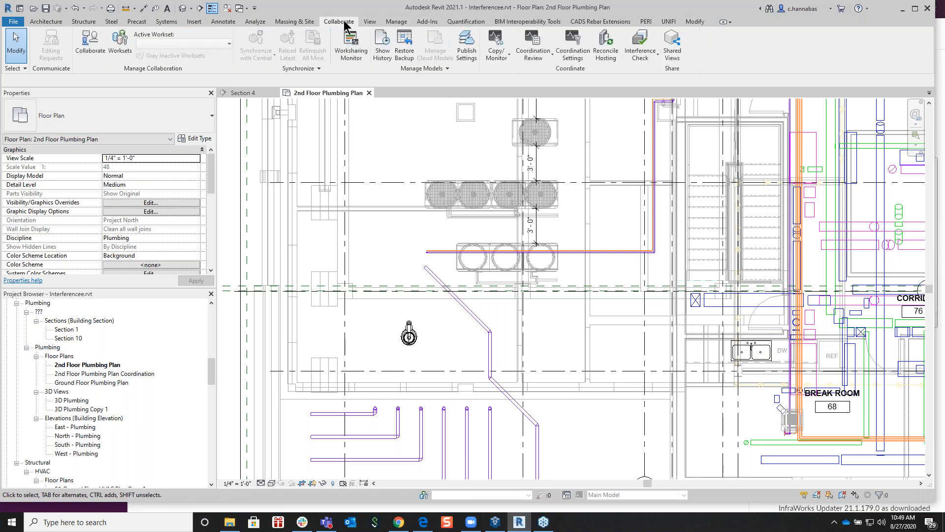
pyautogui.click(640, 49)
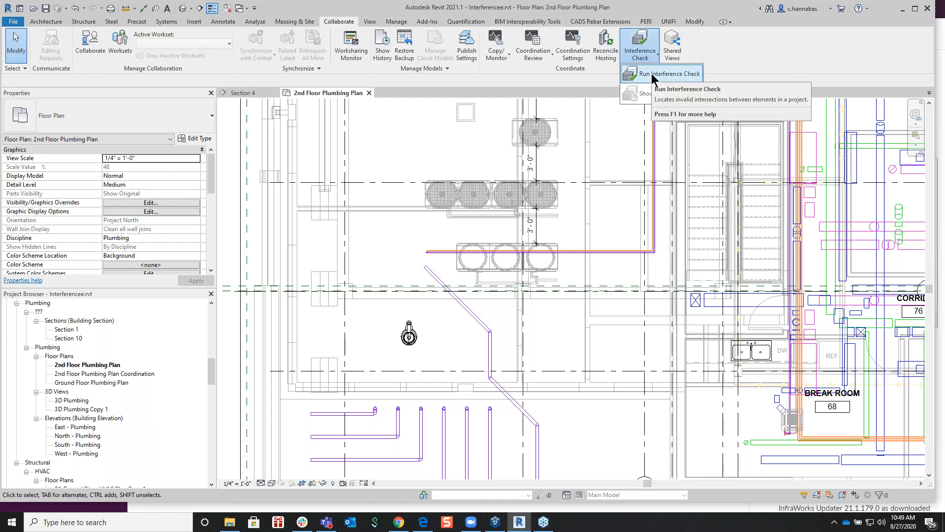
pyautogui.click(652, 75)
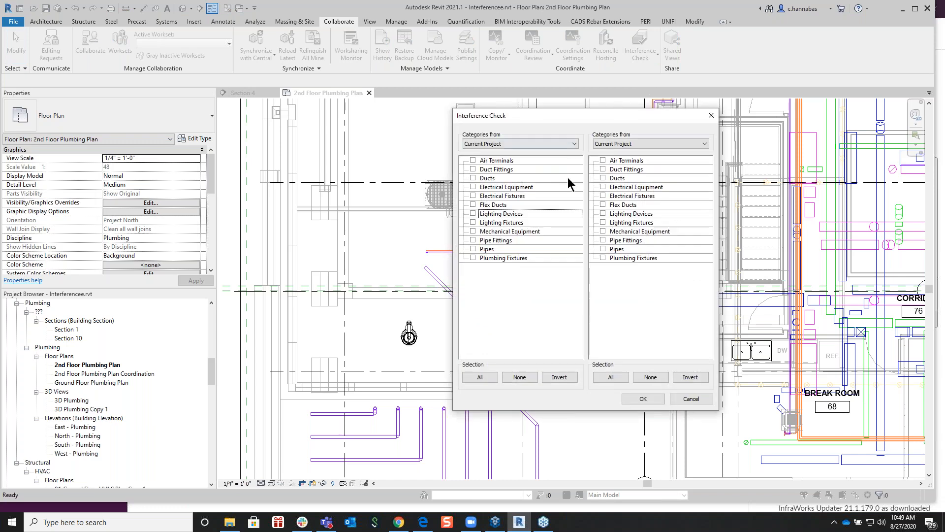
pyautogui.click(515, 145)
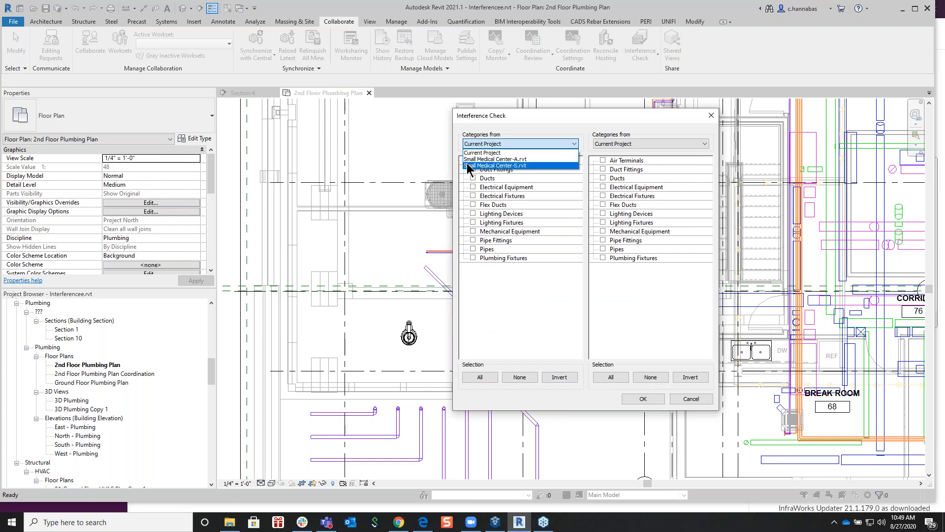
pyautogui.click(521, 165)
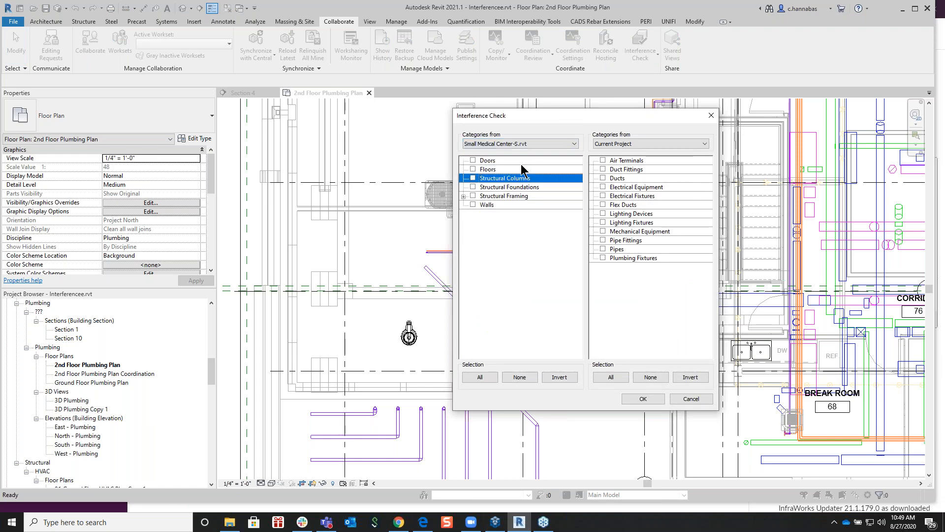
# Step: Run the interference check between the structural model's Structural Columns and the current project's Ducts
pyautogui.click(619, 141)
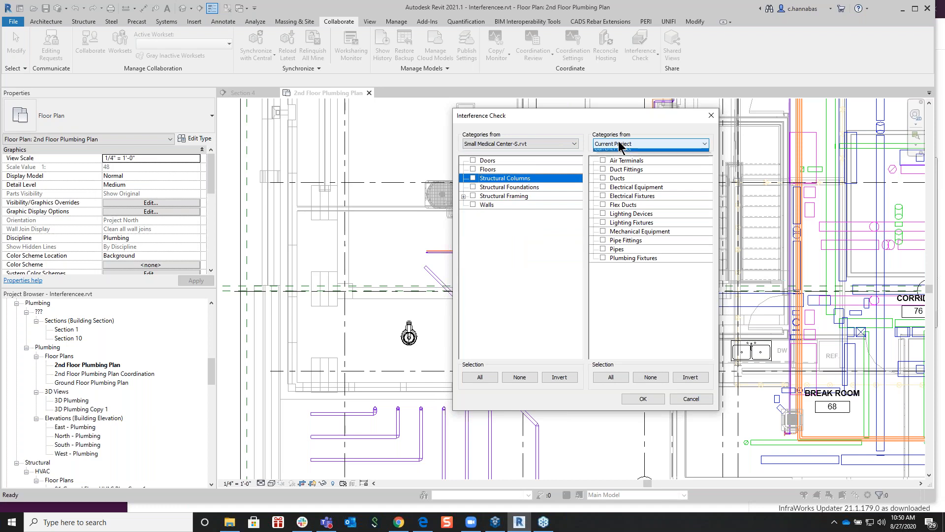
pyautogui.click(619, 141)
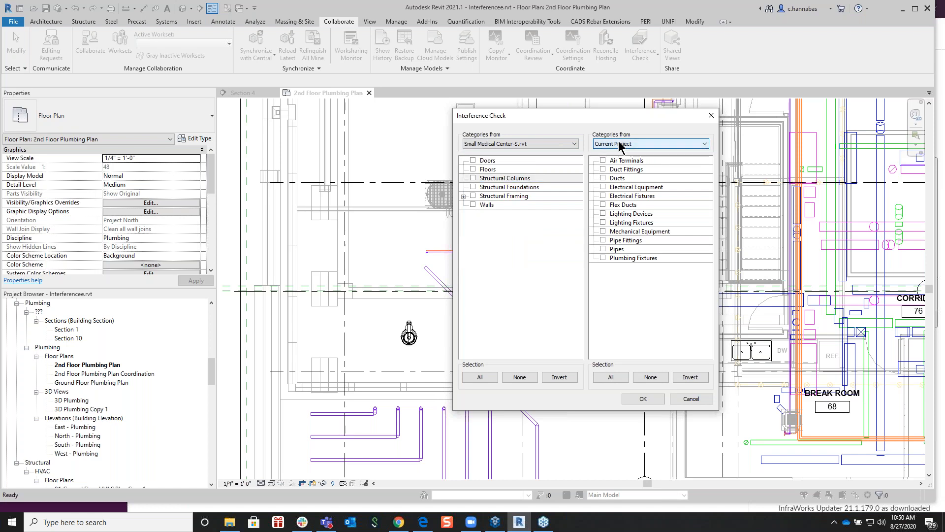
pyautogui.click(602, 177)
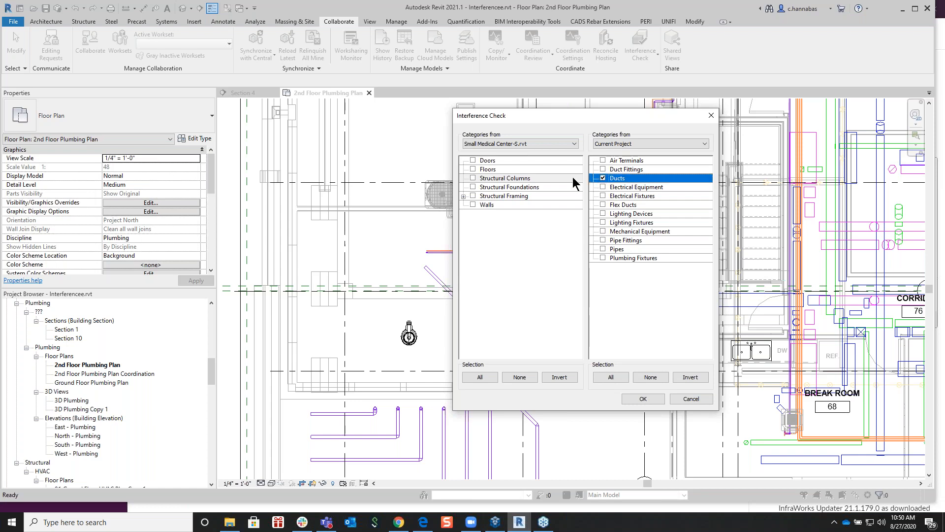
pyautogui.click(472, 178)
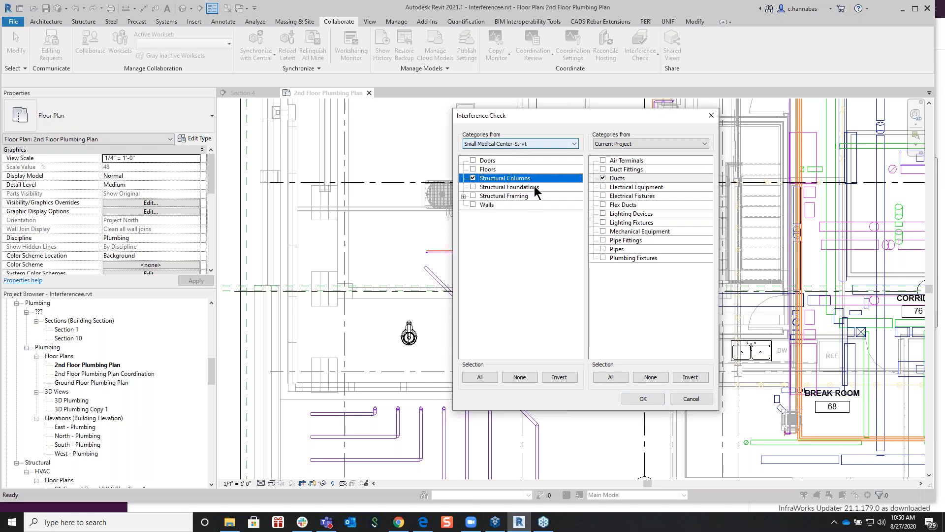
pyautogui.click(640, 398)
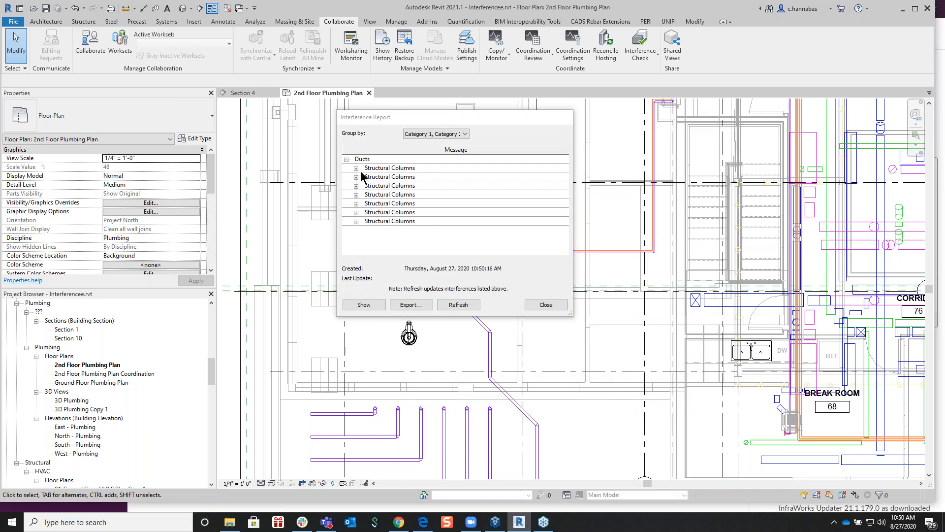
# Step: Examine the elements involved in the first two duct and structural column clashes, and close the interference report
pyautogui.click(355, 168)
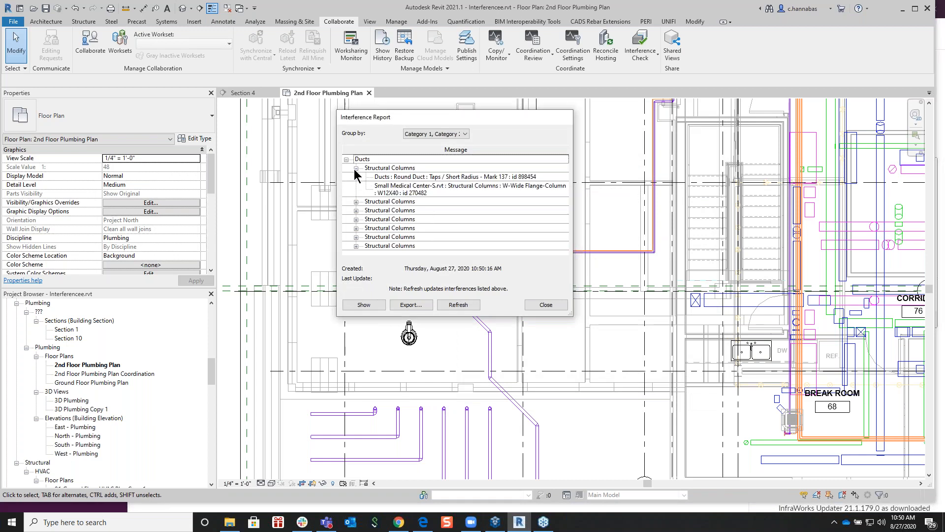
pyautogui.click(356, 202)
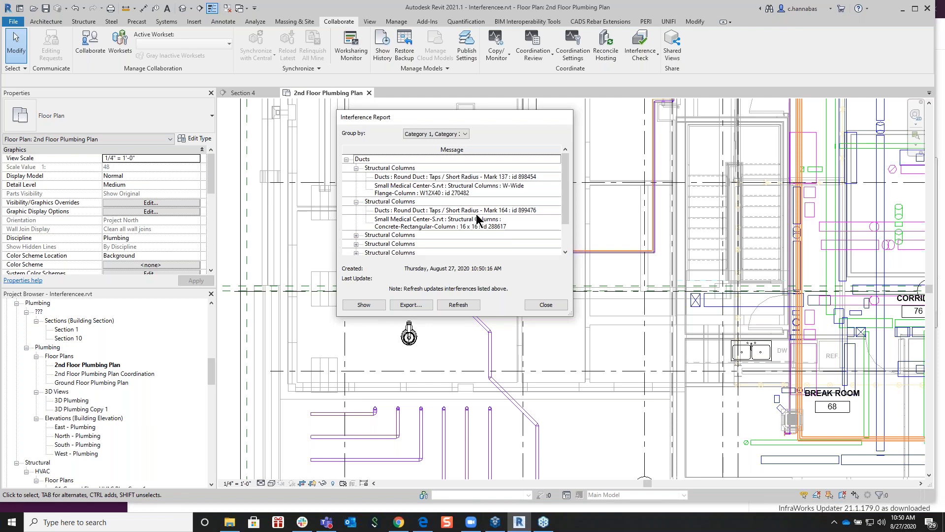
pyautogui.click(544, 305)
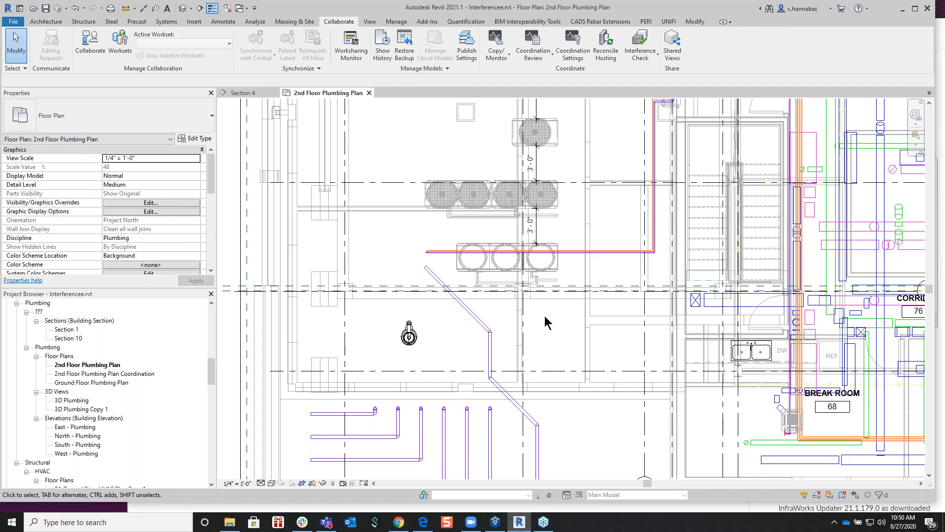
# Step: Open the 3D Plumbing view
pyautogui.scroll(-2, 544, 323)
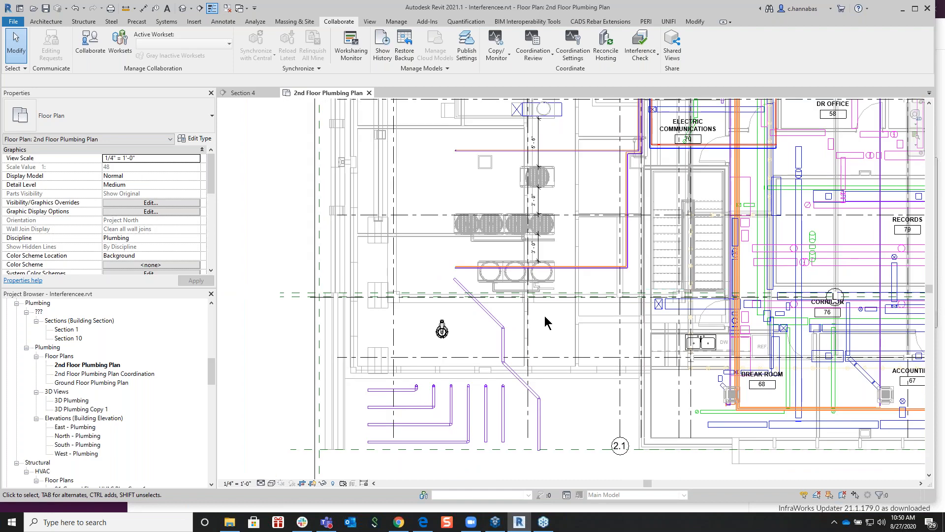
pyautogui.scroll(-3, 545, 322)
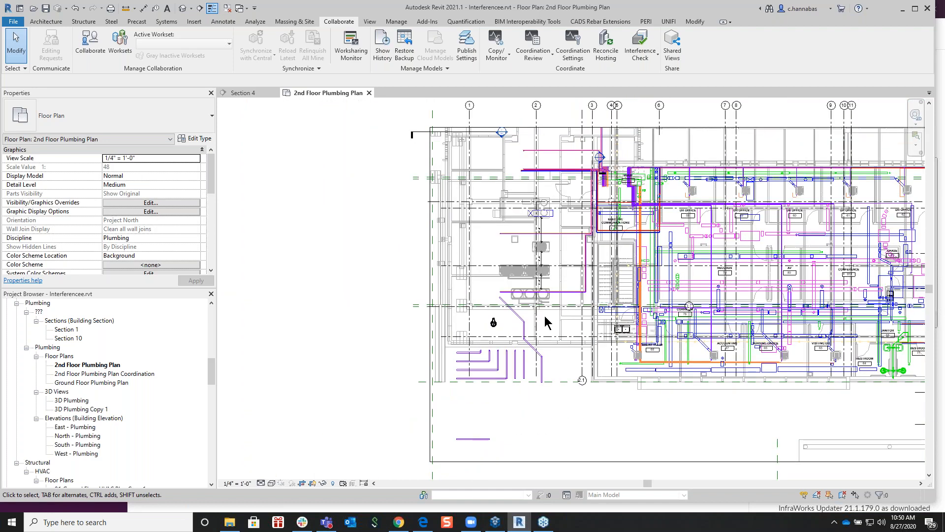
pyautogui.doubleClick(74, 400)
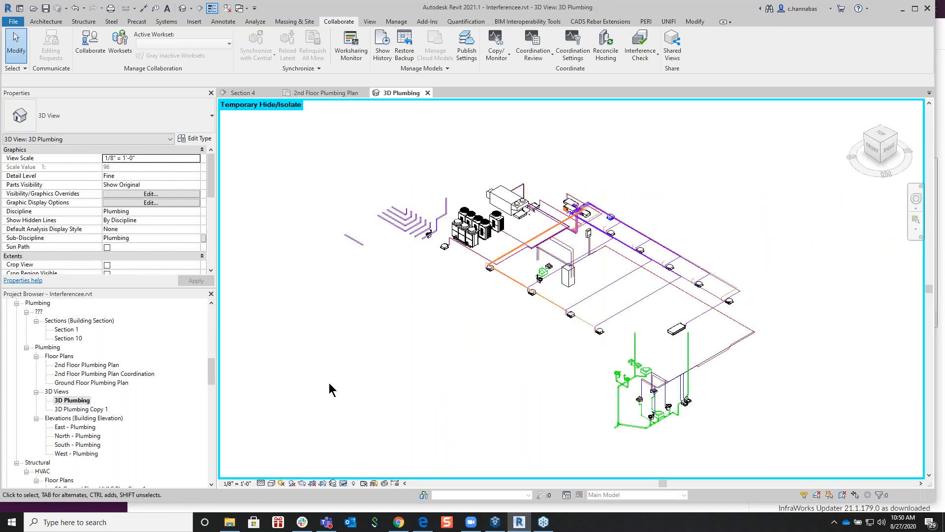
# Step: Examine the overall piping layout in the 3D Plumbing view from above and from isometric angles
pyautogui.moveTo(541, 337); pyautogui.dragTo(460, 359, button='middle')
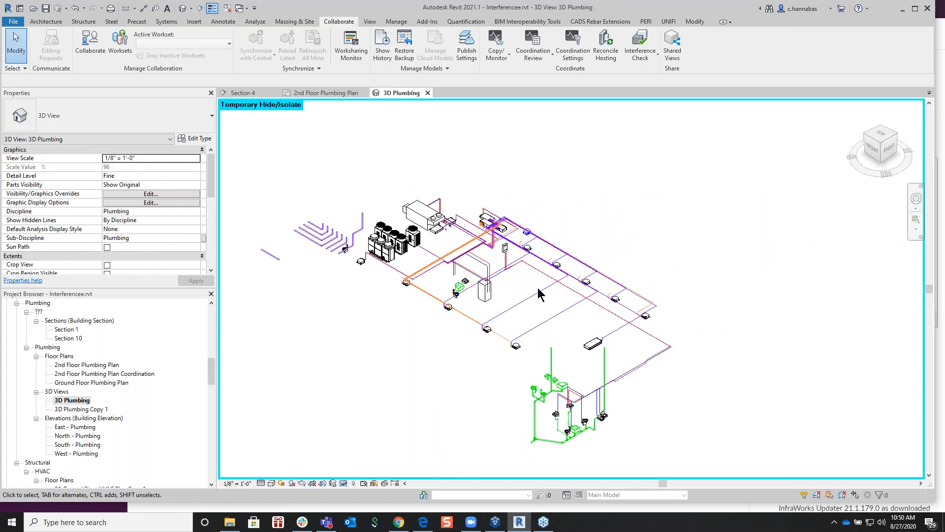
pyautogui.click(881, 136)
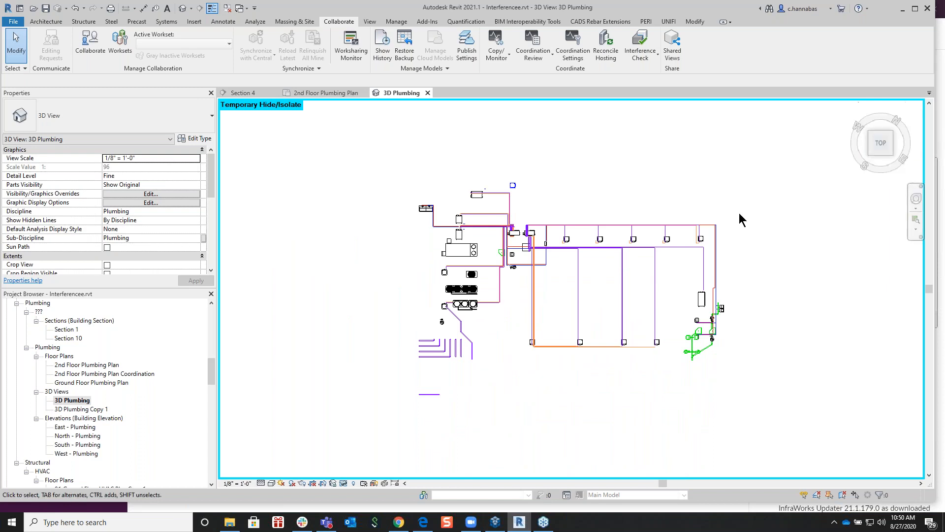
pyautogui.moveTo(648, 293); pyautogui.dragTo(595, 293, button='middle')
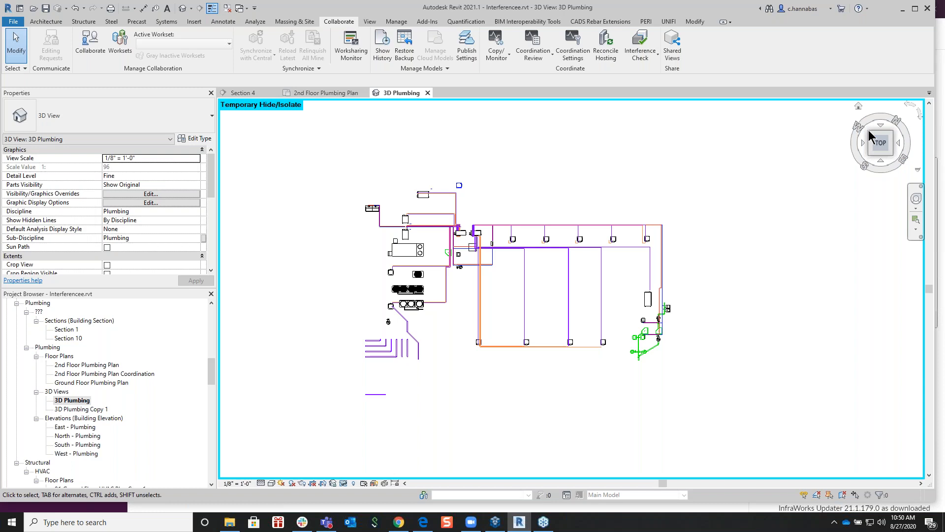
pyautogui.click(885, 159)
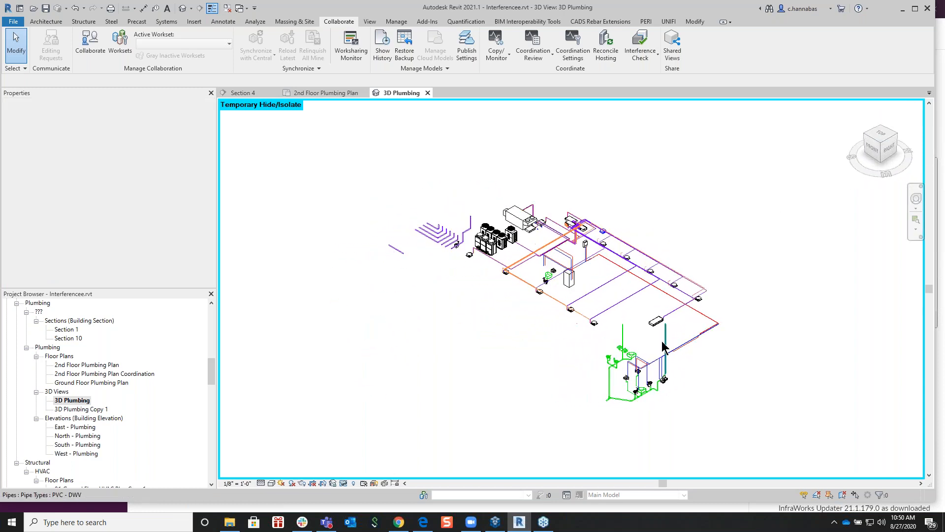
pyautogui.keyDown('shift'); pyautogui.moveTo(654, 326); pyautogui.dragTo(680, 387, button='middle'); pyautogui.keyUp('shift')
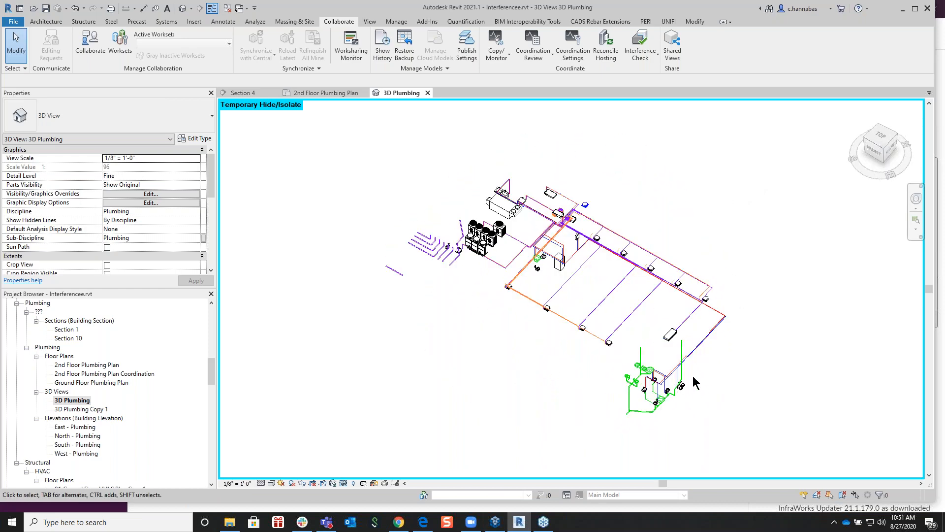
pyautogui.moveTo(693, 376); pyautogui.dragTo(495, 377, button='middle')
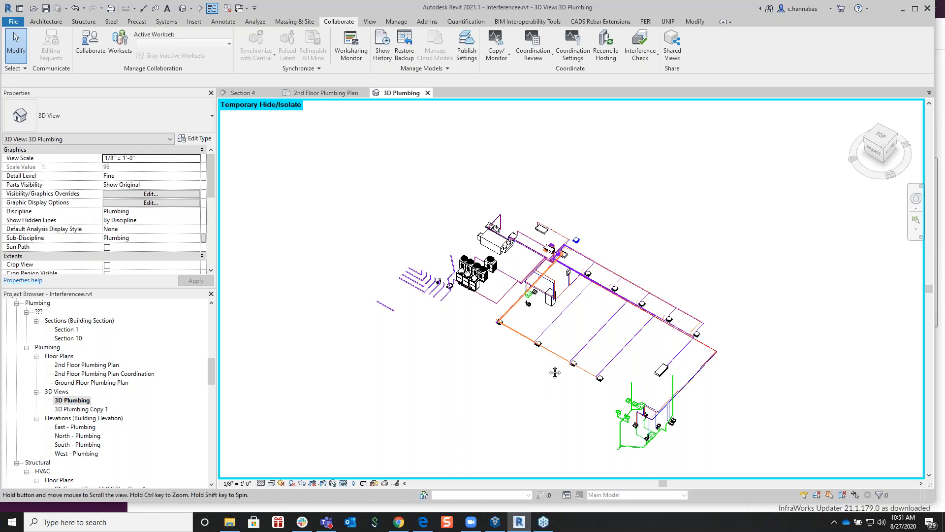
pyautogui.moveTo(548, 366); pyautogui.dragTo(486, 380, button='middle')
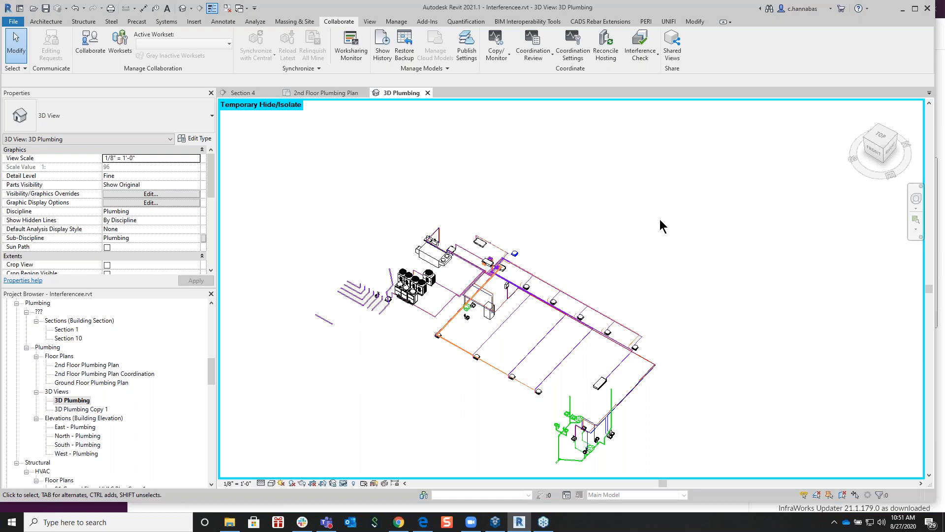
pyautogui.moveTo(563, 265); pyautogui.dragTo(577, 225, button='middle')
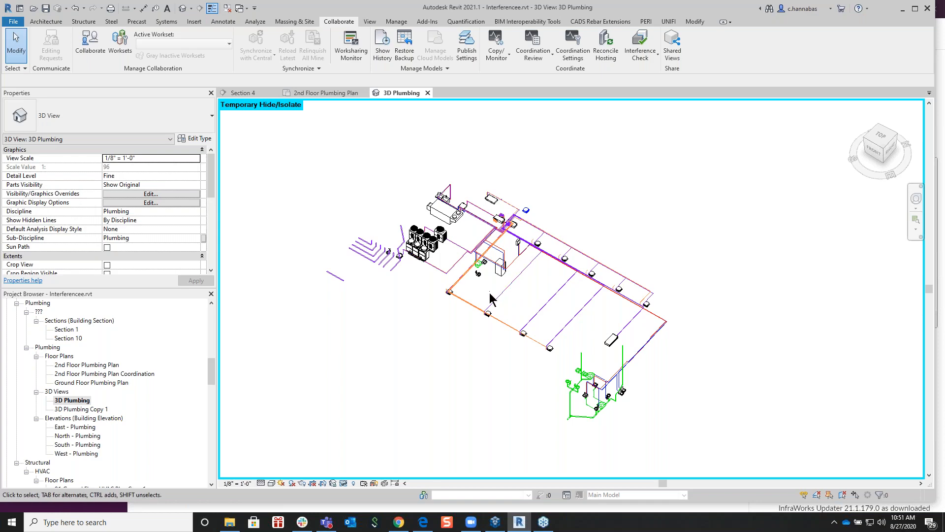
# Step: Examine the pipe runs around the green sink and the outdoor condensing units up close in the 3D view
pyautogui.scroll(4, 492, 298)
pyautogui.scroll(2, 464, 300)
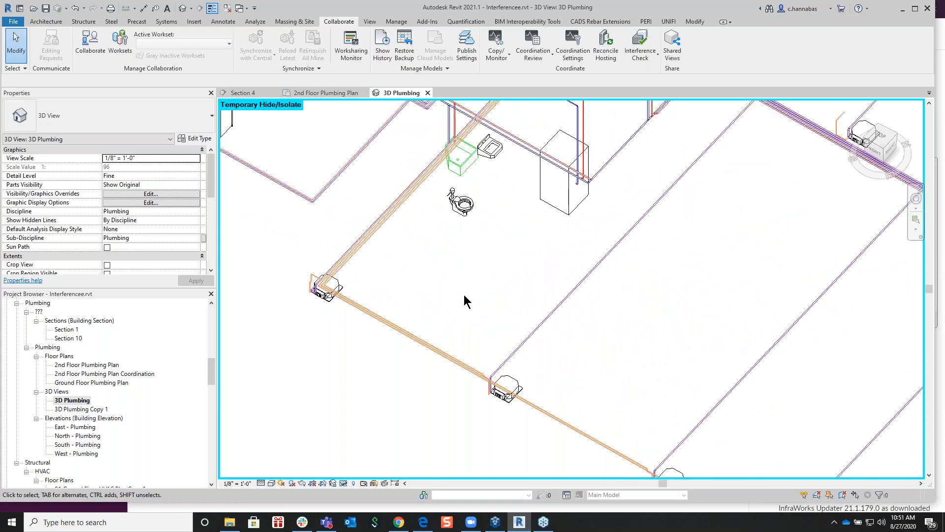
pyautogui.moveTo(443, 276); pyautogui.dragTo(535, 456, button='middle')
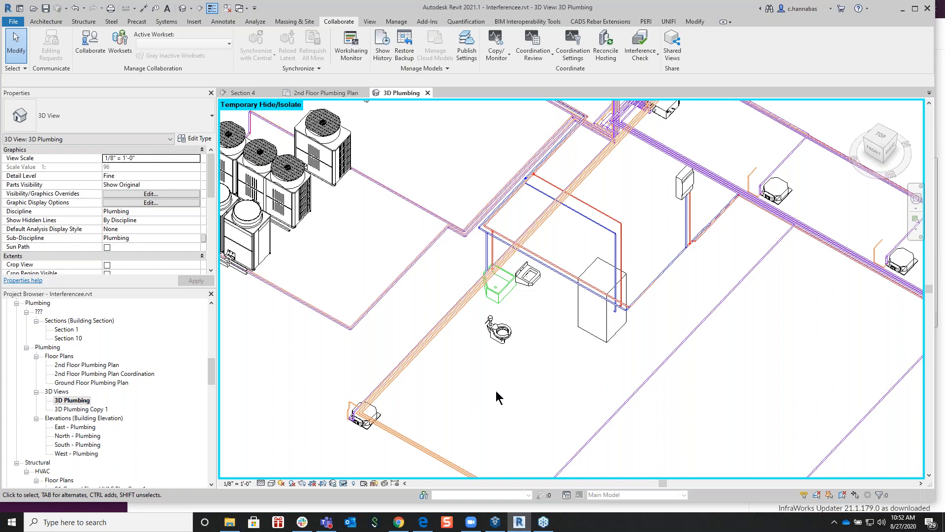
pyautogui.scroll(-2, 496, 391)
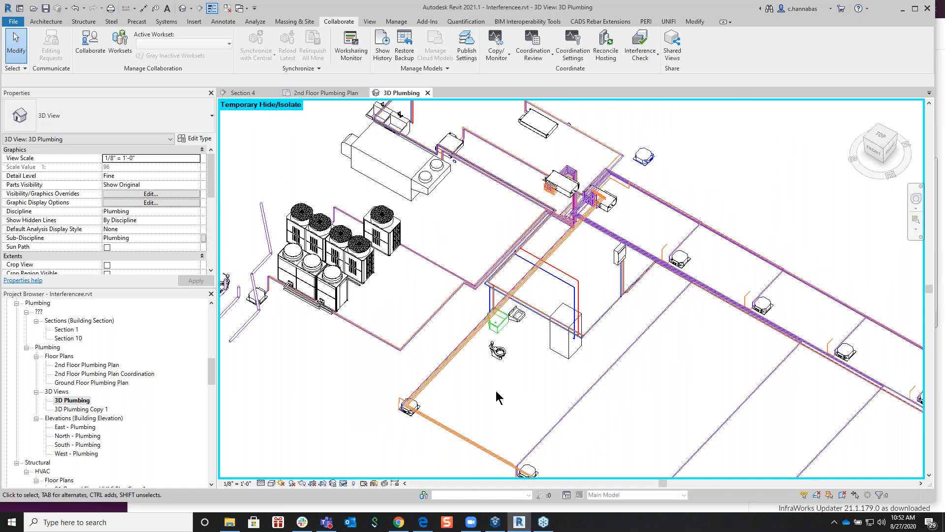
pyautogui.scroll(-2, 496, 391)
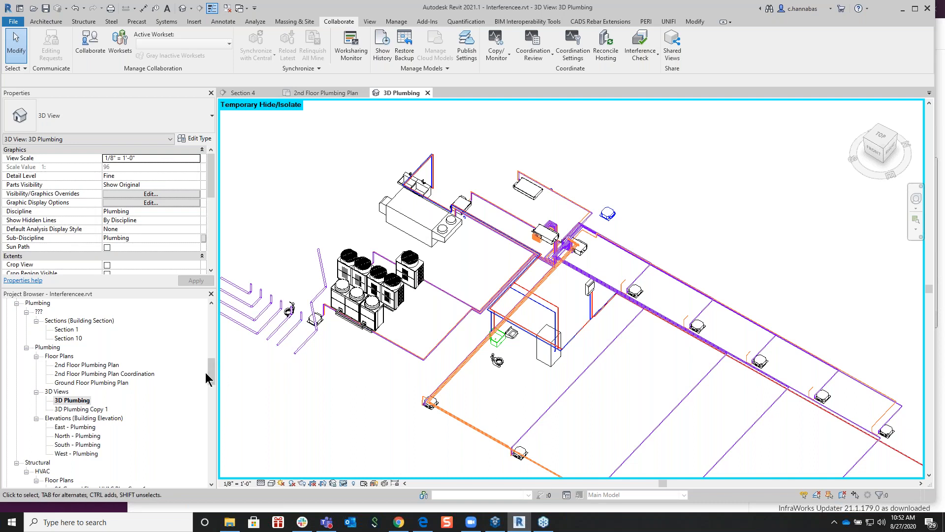
# Step: Open the 02 2nd Floor HVAC Plan and view its duct and pipe layout
pyautogui.moveTo(211, 371); pyautogui.dragTo(208, 323)
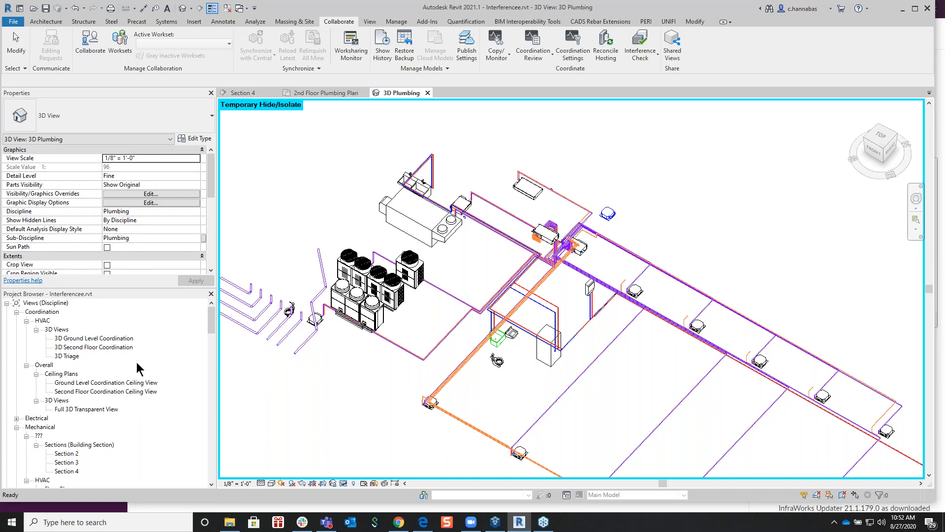
pyautogui.scroll(-2, 133, 364)
pyautogui.scroll(-4, 133, 365)
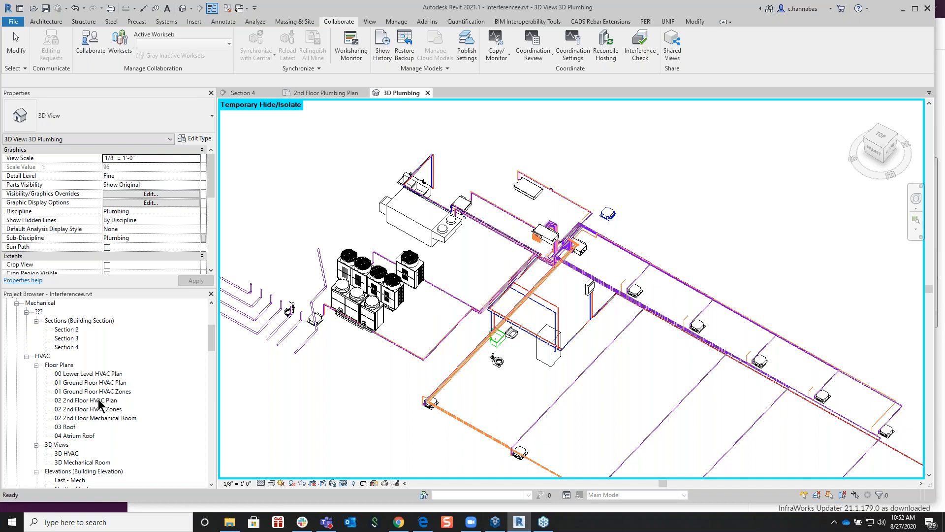
pyautogui.click(100, 400)
pyautogui.doubleClick(100, 400)
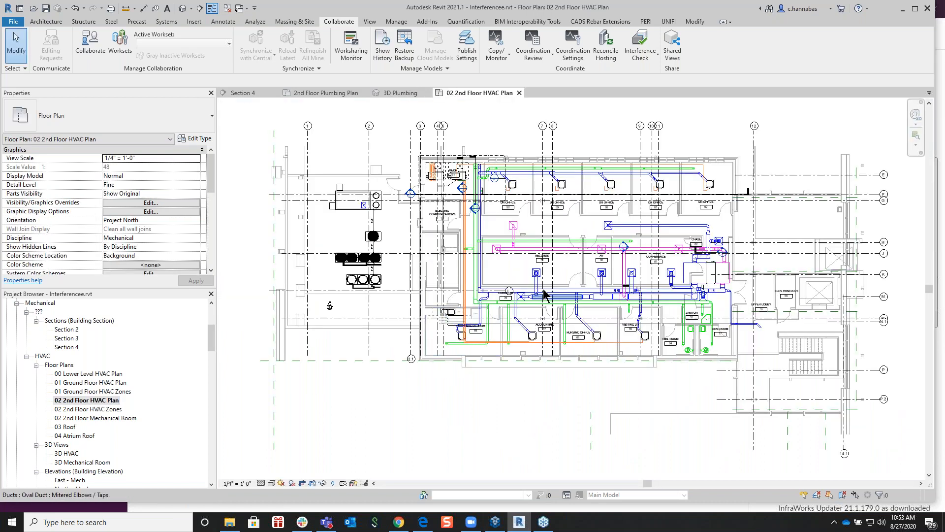
pyautogui.moveTo(541, 298); pyautogui.dragTo(468, 383, button='middle')
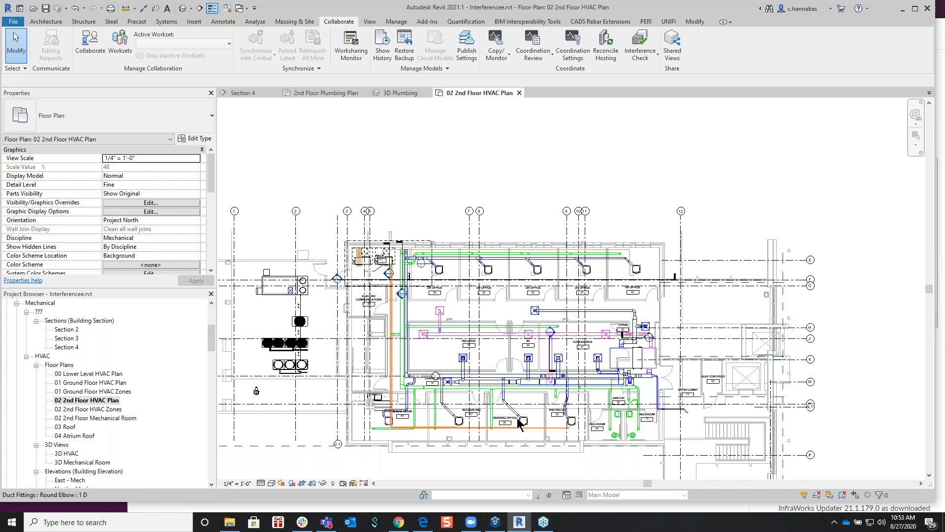
# Step: Open the South - Plumbing elevation and examine the level markers near grid 15
pyautogui.click(403, 93)
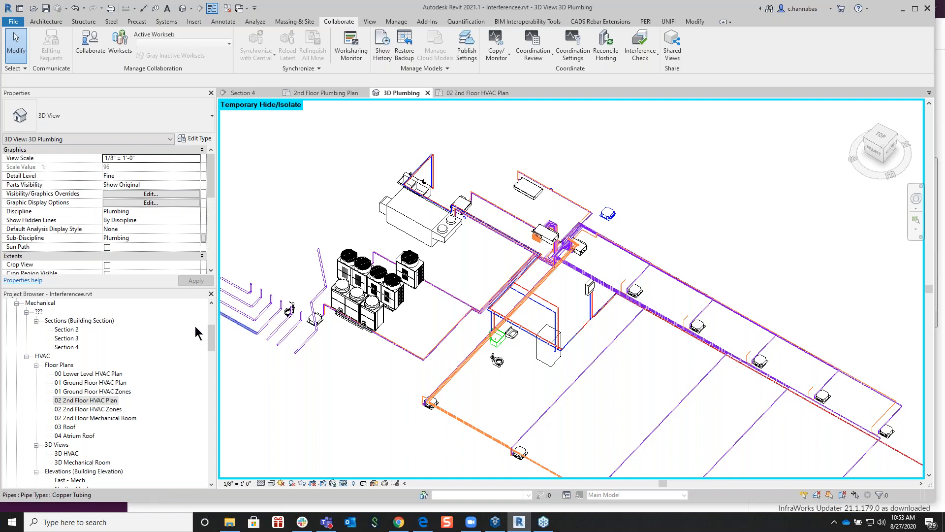
pyautogui.moveTo(213, 339); pyautogui.dragTo(213, 369)
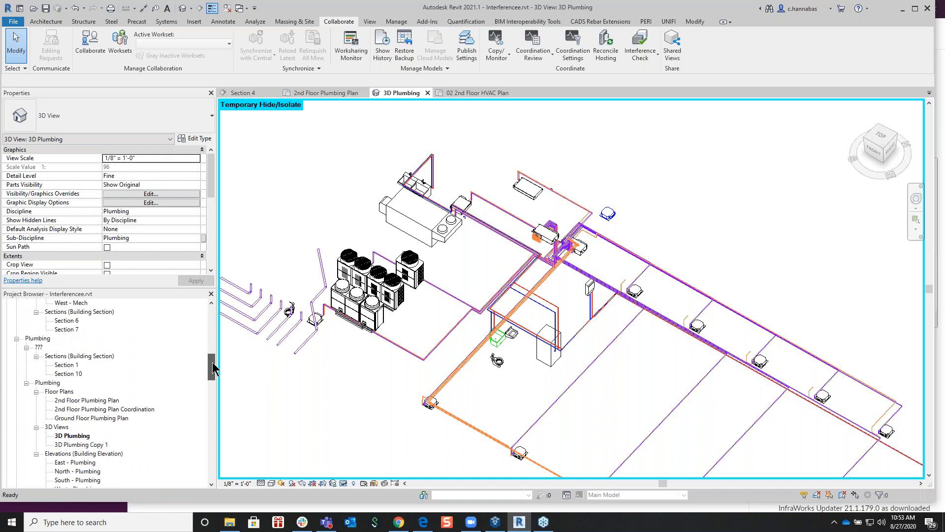
pyautogui.moveTo(213, 369); pyautogui.dragTo(213, 384)
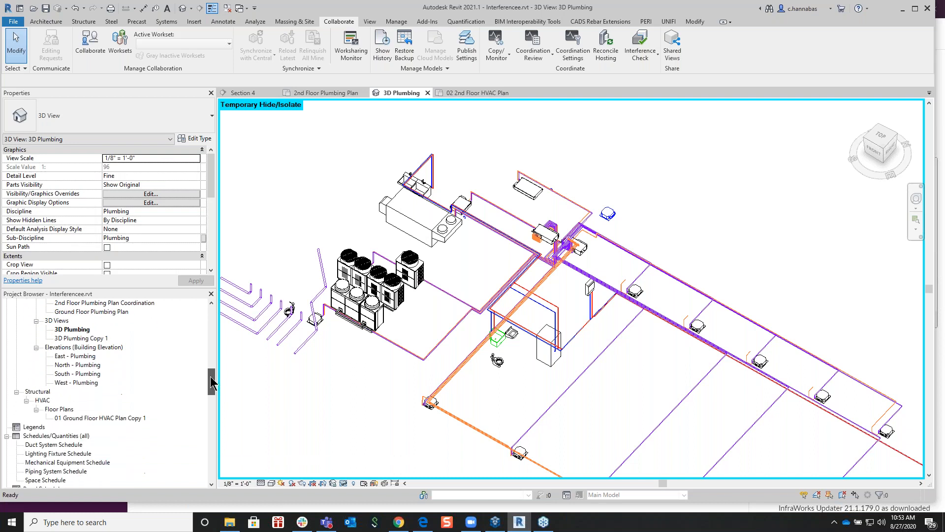
pyautogui.click(93, 374)
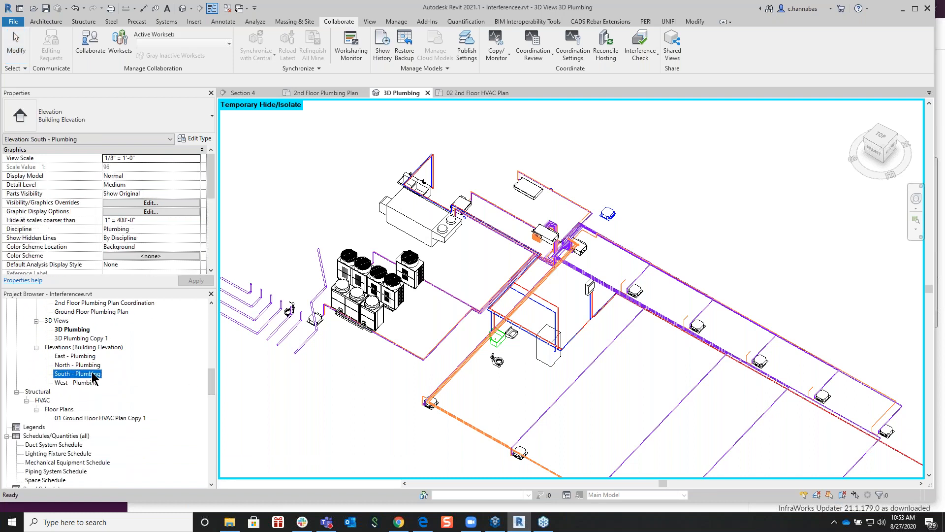
pyautogui.doubleClick(94, 374)
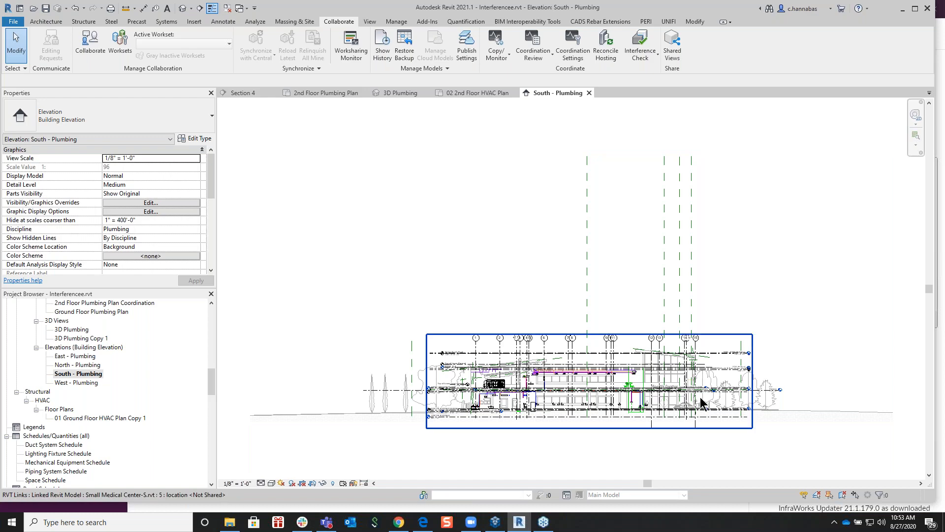
pyautogui.scroll(5, 755, 397)
pyautogui.moveTo(781, 393); pyautogui.dragTo(674, 384, button='middle')
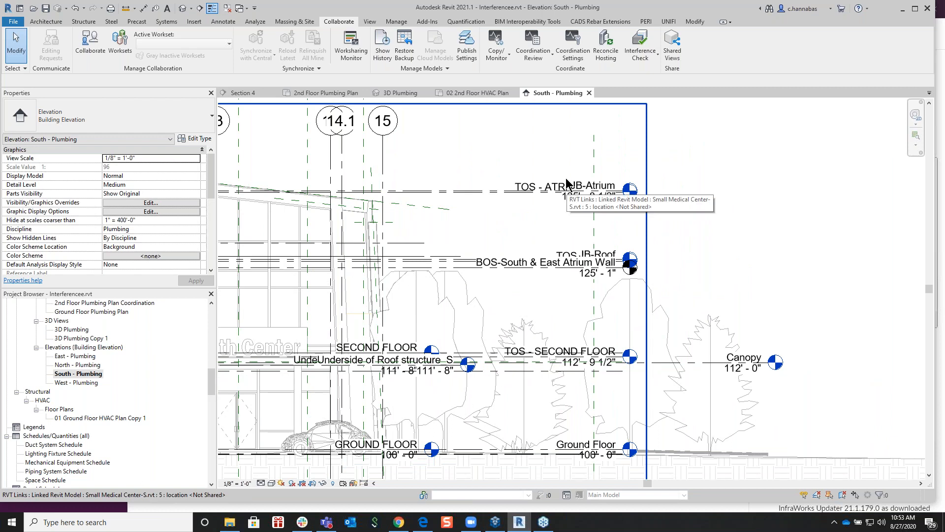
# Step: Review the View Range settings of the 02 2nd Floor HVAC Plan and leave them without changes
pyautogui.click(489, 93)
pyautogui.moveTo(210, 180); pyautogui.dragTo(212, 230)
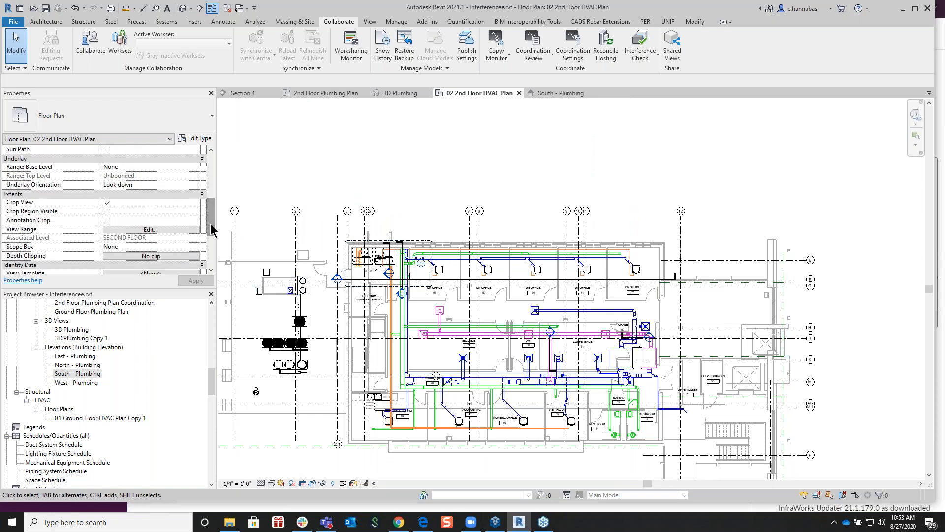
pyautogui.click(186, 232)
pyautogui.moveTo(697, 188); pyautogui.dragTo(506, 95)
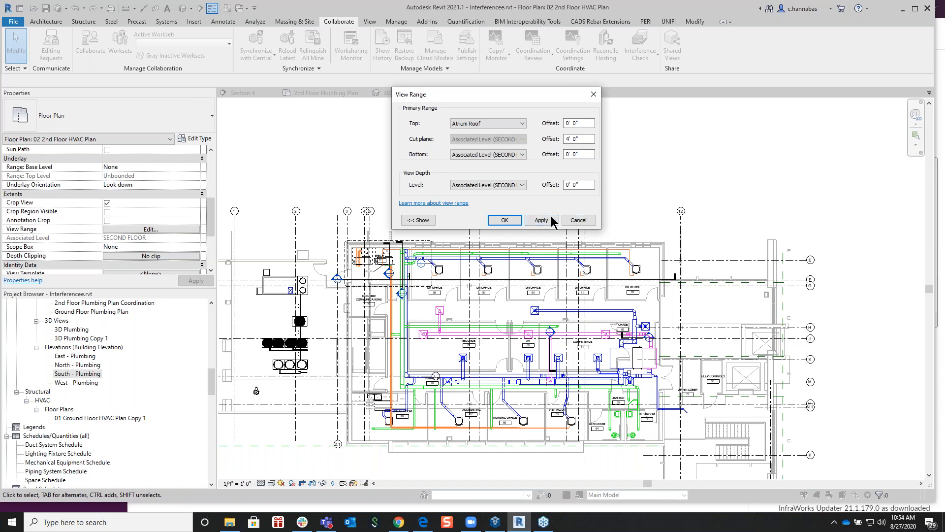
pyautogui.click(580, 220)
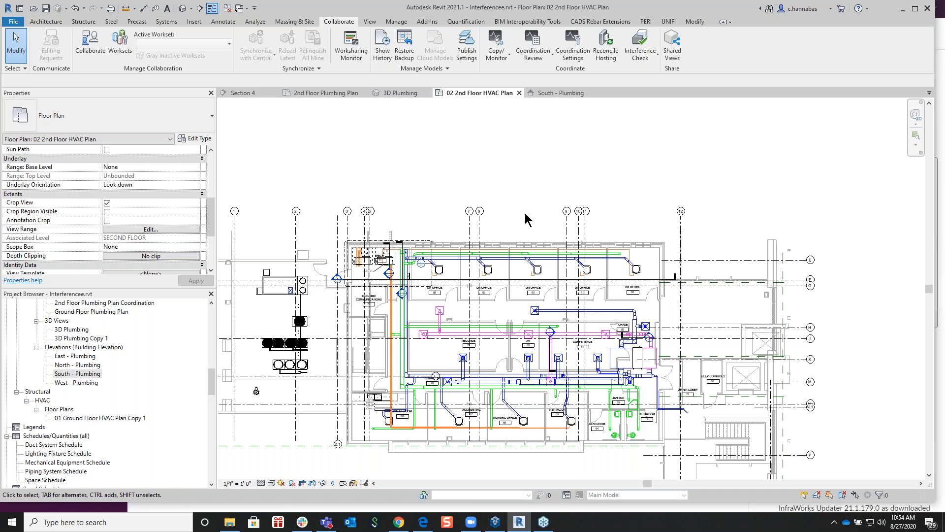
pyautogui.moveTo(532, 211); pyautogui.dragTo(531, 169, button='middle')
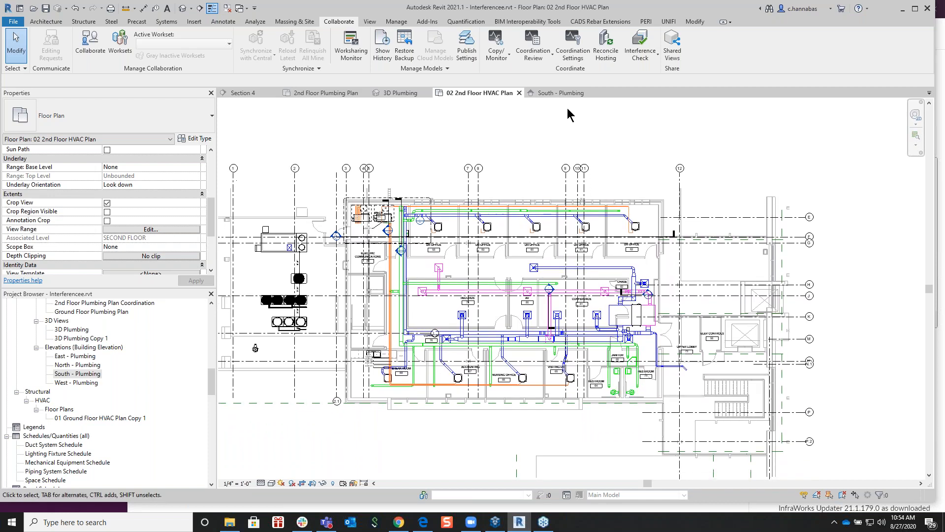
# Step: Close the South - Plumbing elevation and switch to the 2nd Floor Plumbing Plan
pyautogui.click(591, 93)
pyautogui.click(328, 93)
pyautogui.moveTo(530, 365); pyautogui.dragTo(363, 394, button='middle')
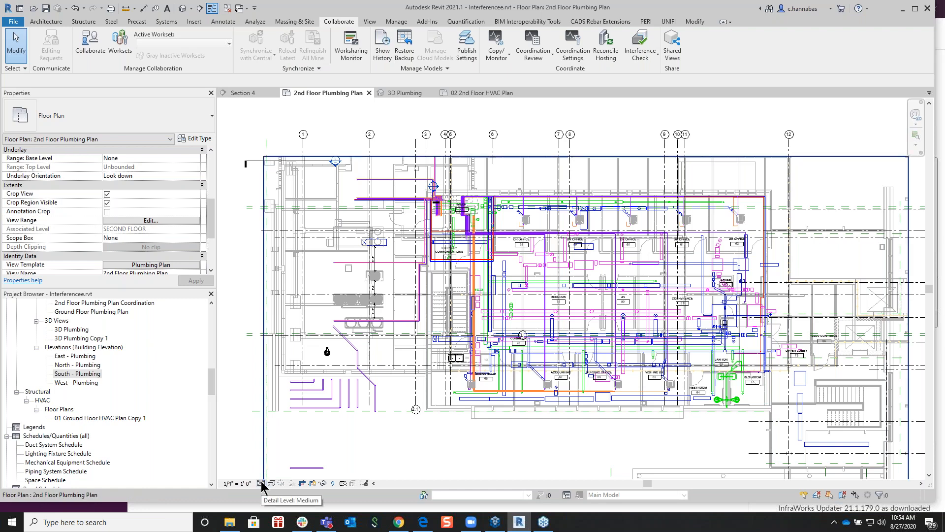
# Step: Set the detail level of Pipe Fittings and Pipes to By View in the plan's visibility and graphic overrides
pyautogui.press('v')
pyautogui.press('v')
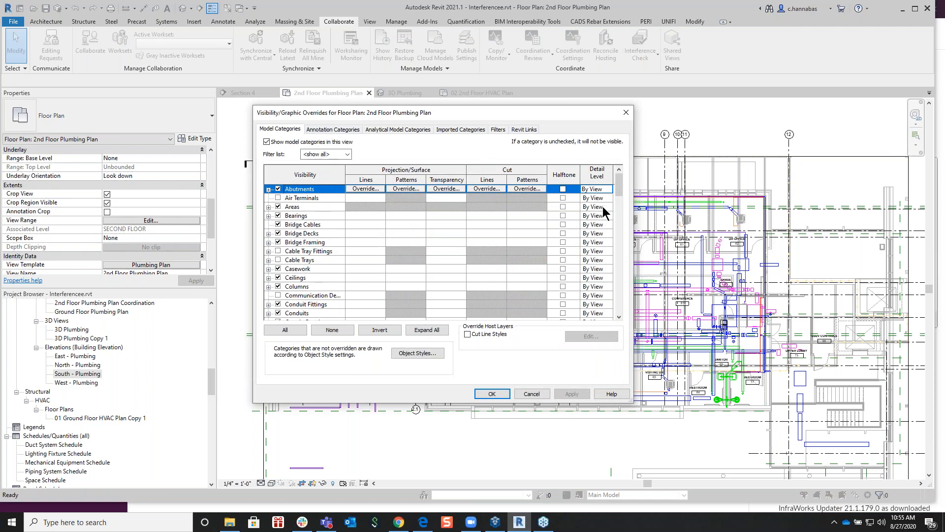
pyautogui.moveTo(618, 179); pyautogui.dragTo(619, 260)
pyautogui.click(597, 225)
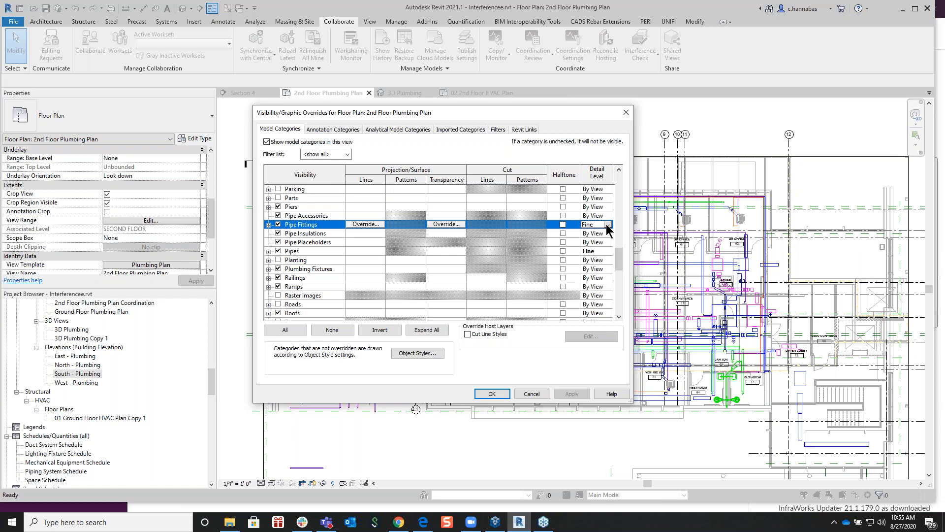
pyautogui.click(609, 224)
pyautogui.click(601, 232)
pyautogui.click(607, 251)
pyautogui.click(607, 251)
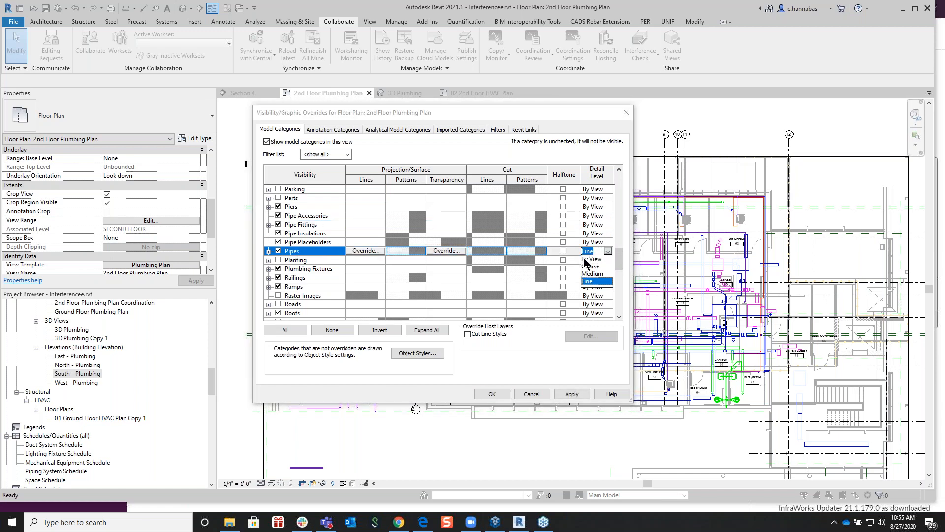
pyautogui.click(586, 259)
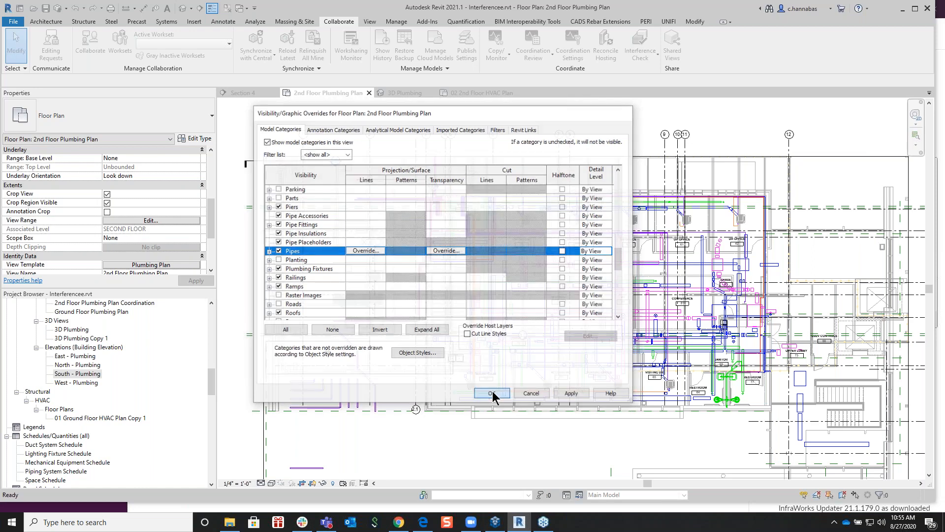
pyautogui.click(492, 394)
# Step: Draw a horizontal 3" Copper Tubing pipe about 15' 6" long below the existing pipe runs, sloping up 1/4" / 12" from 12' 0" middle elevation
pyautogui.scroll(5, 384, 418)
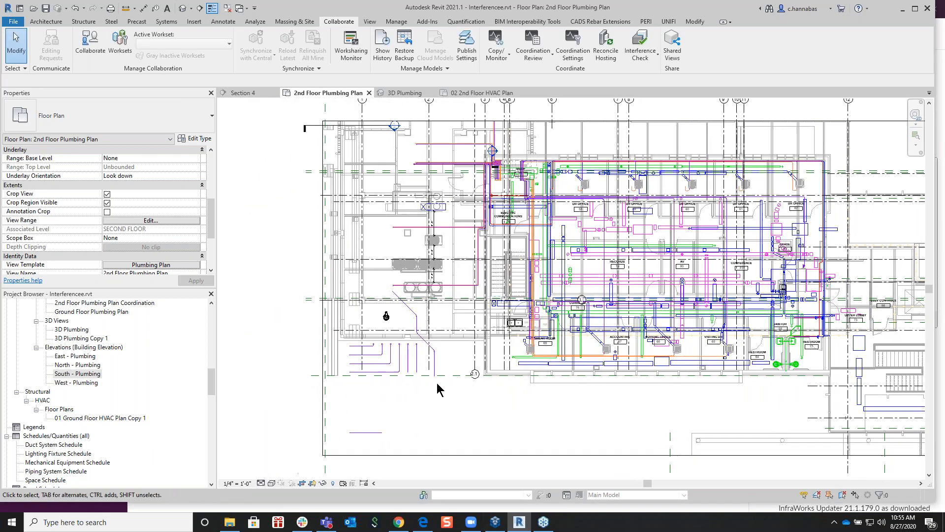
pyautogui.scroll(3, 401, 365)
pyautogui.moveTo(399, 362); pyautogui.dragTo(485, 242, button='middle')
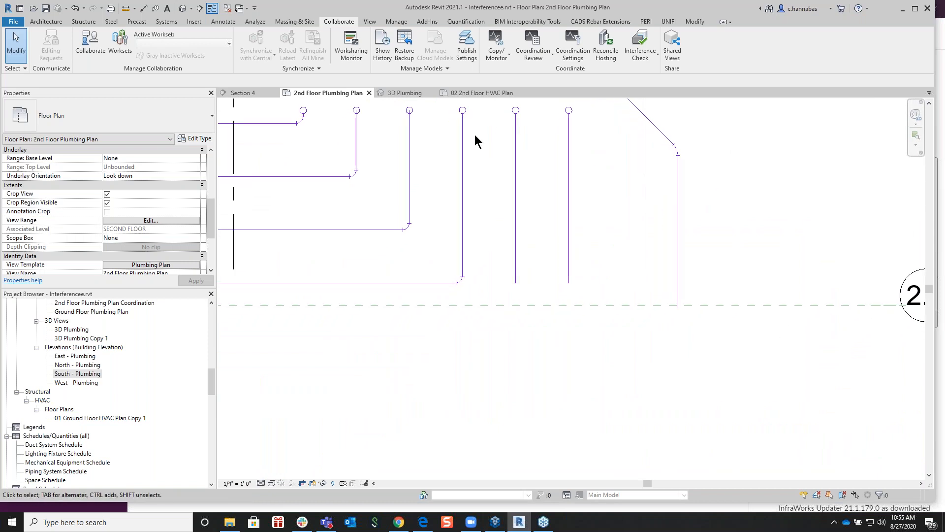
pyautogui.click(173, 22)
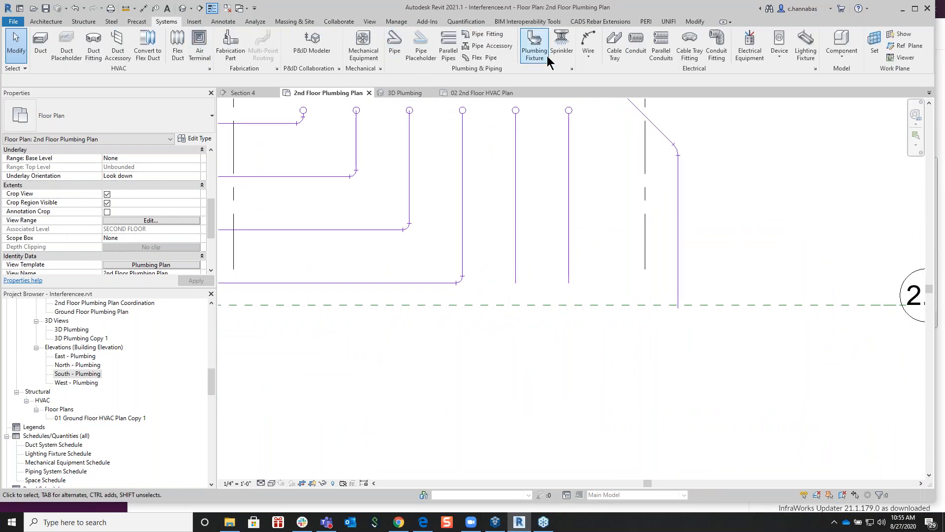
pyautogui.click(400, 54)
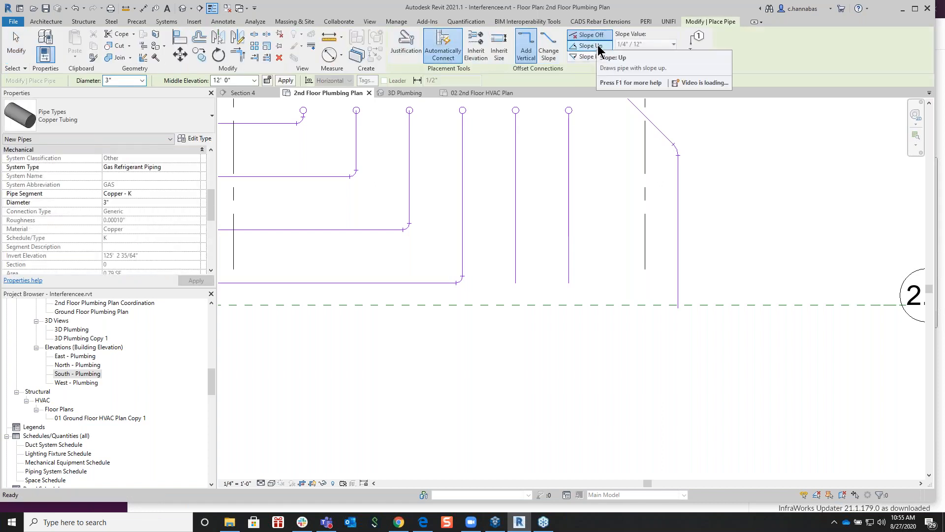
pyautogui.click(599, 47)
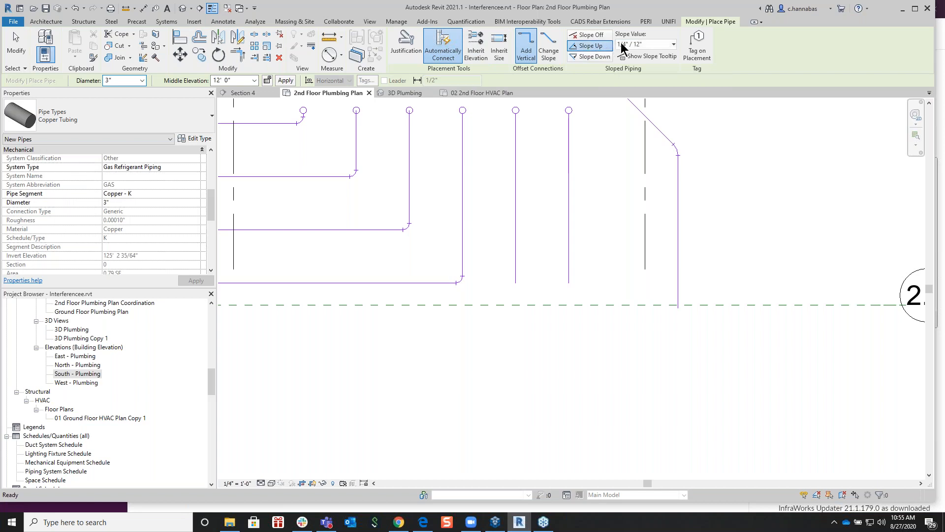
pyautogui.click(416, 416)
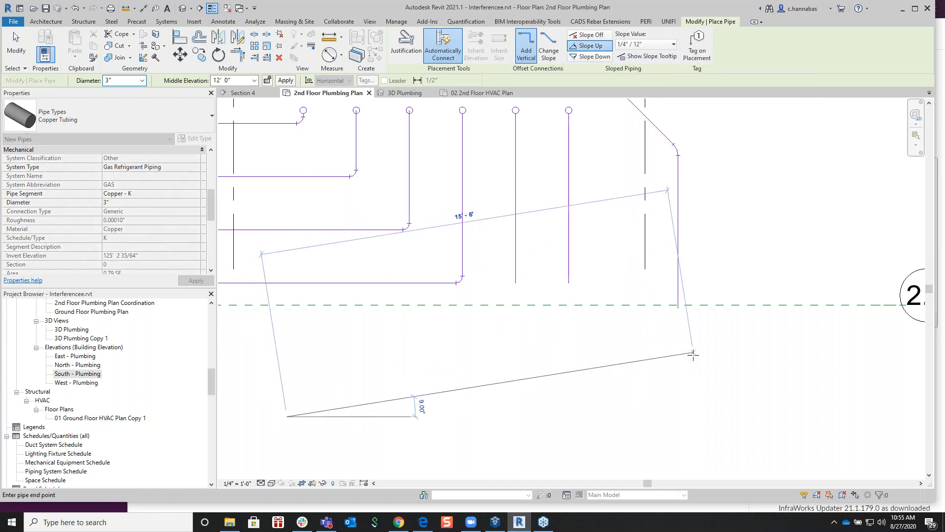
pyautogui.click(700, 415)
pyautogui.rightClick(686, 363)
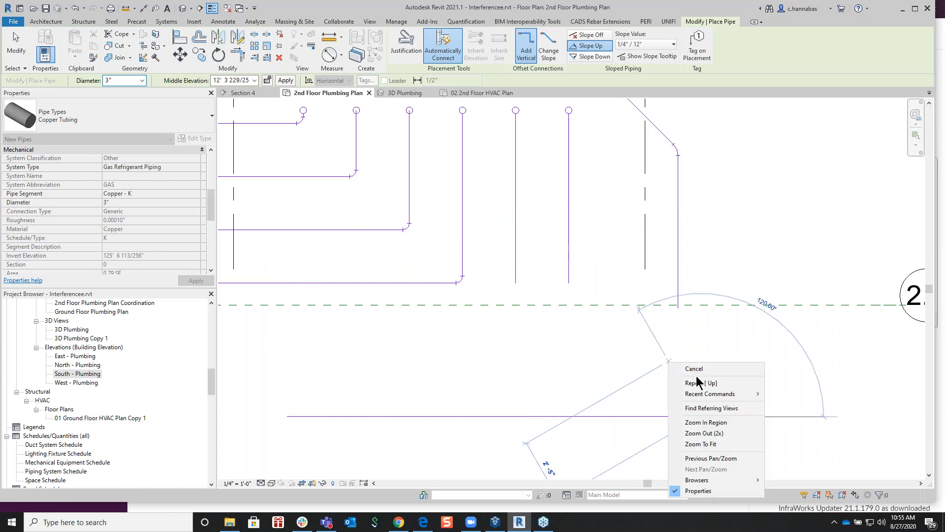
pyautogui.click(695, 370)
pyautogui.rightClick(694, 367)
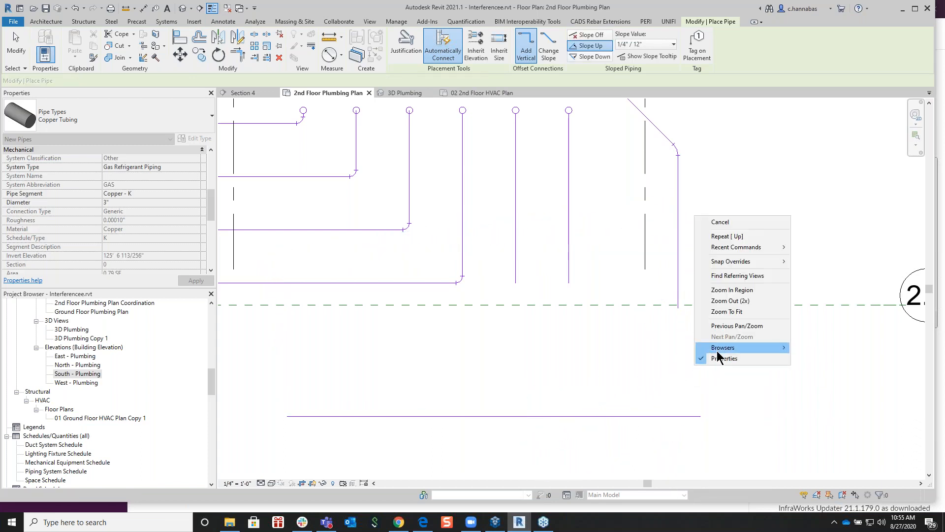
pyautogui.click(720, 222)
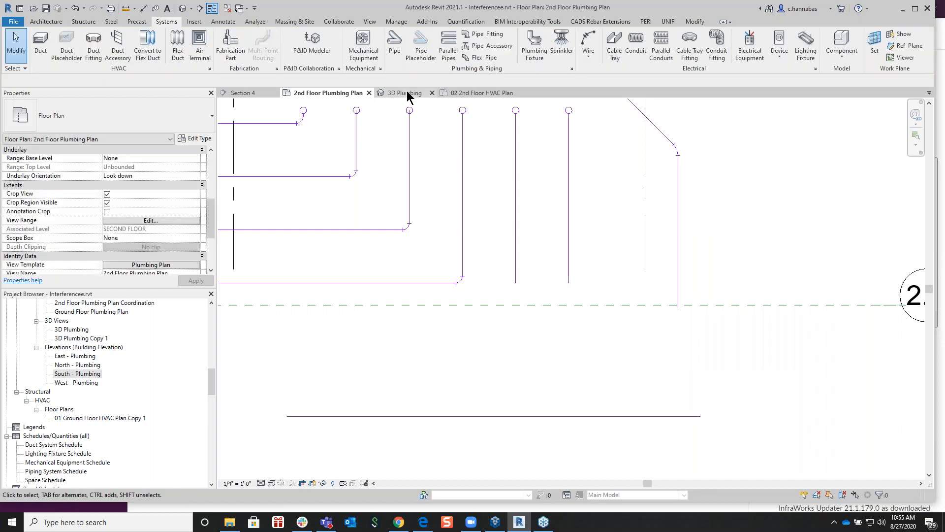
# Step: Examine the new sloped pipe in the 3D Plumbing view from the front
pyautogui.click(407, 93)
pyautogui.moveTo(542, 337); pyautogui.dragTo(540, 327, button='middle')
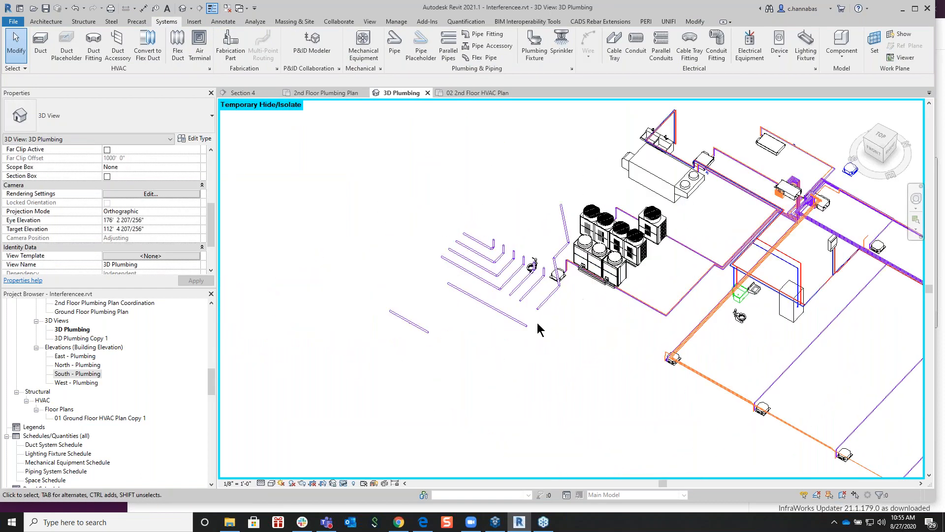
pyautogui.click(511, 325)
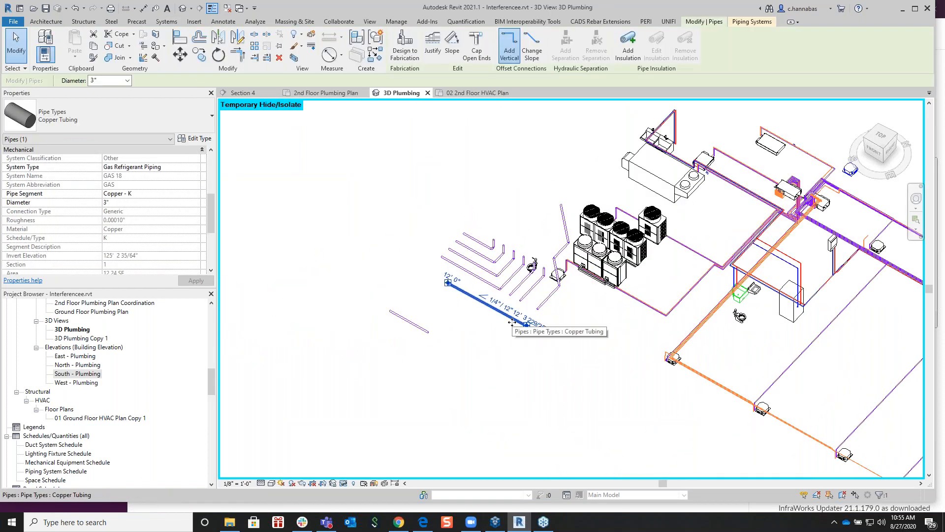
pyautogui.keyDown('shift'); pyautogui.moveTo(512, 323); pyautogui.dragTo(587, 152, button='middle'); pyautogui.keyUp('shift')
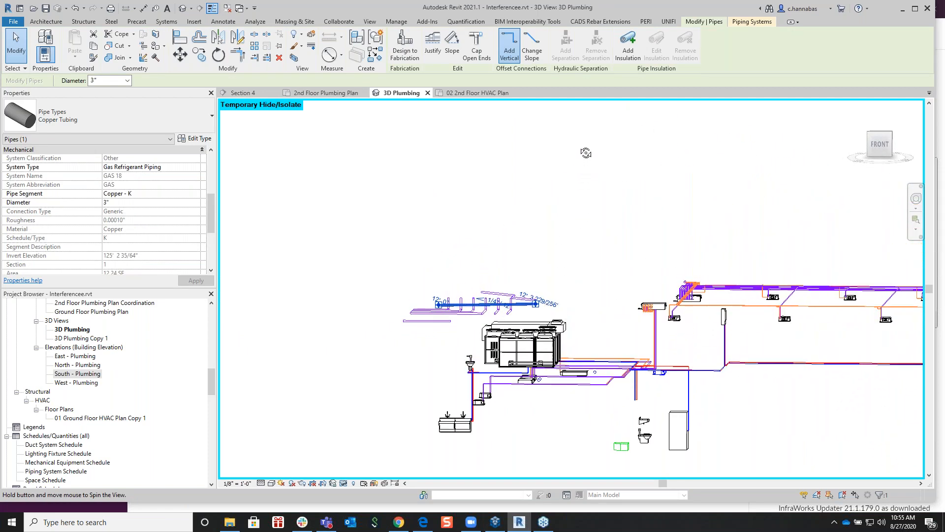
pyautogui.click(553, 271)
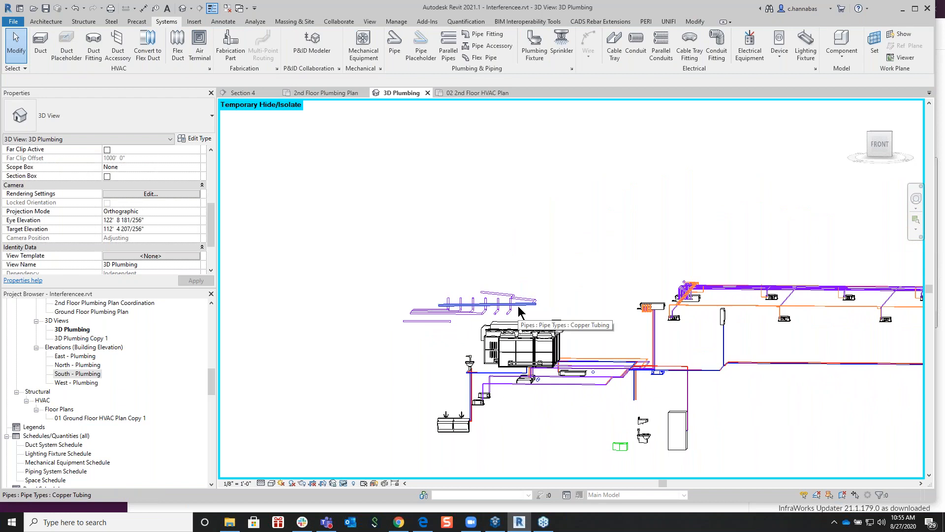
pyautogui.scroll(4, 546, 308)
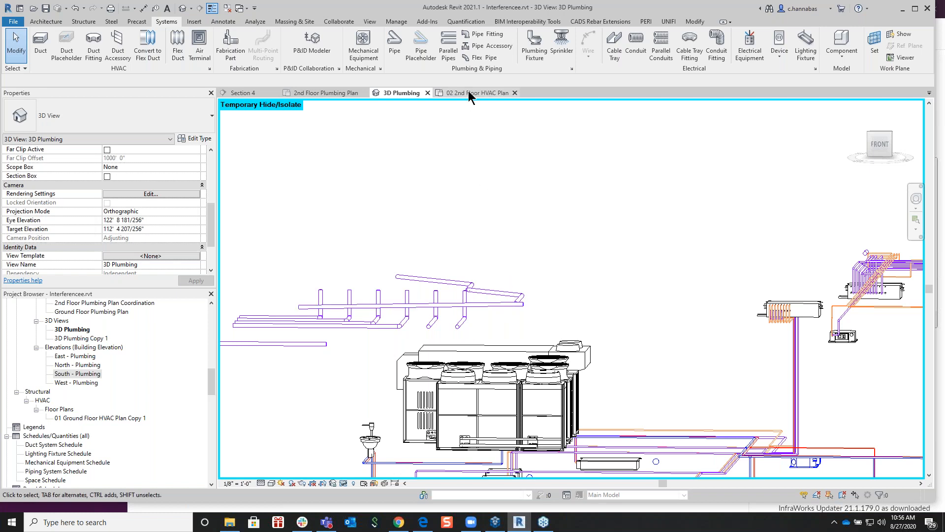
# Step: In the 2nd Floor Plumbing Plan, draw a 3" branch about 3' 6" long up to the sloped pipe with Automatically Connect and slope off
pyautogui.click(341, 92)
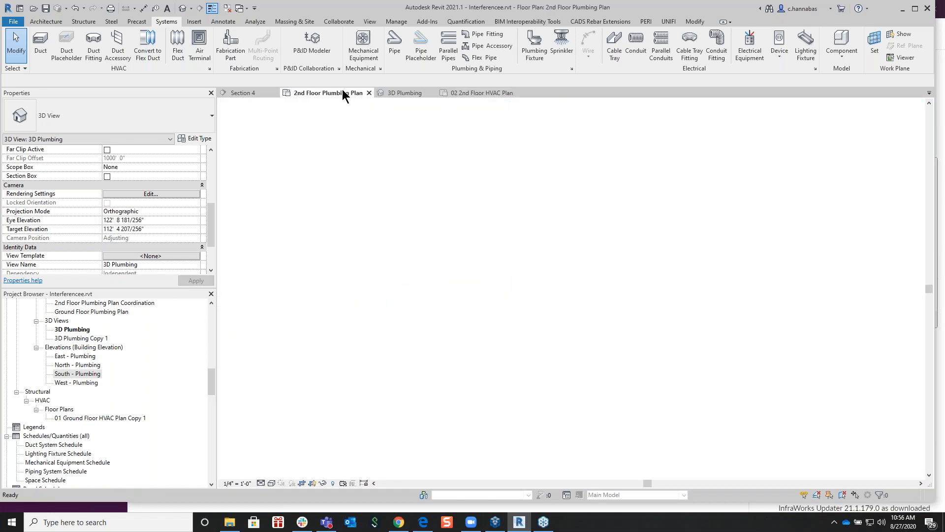
pyautogui.moveTo(453, 359); pyautogui.dragTo(482, 293, button='middle')
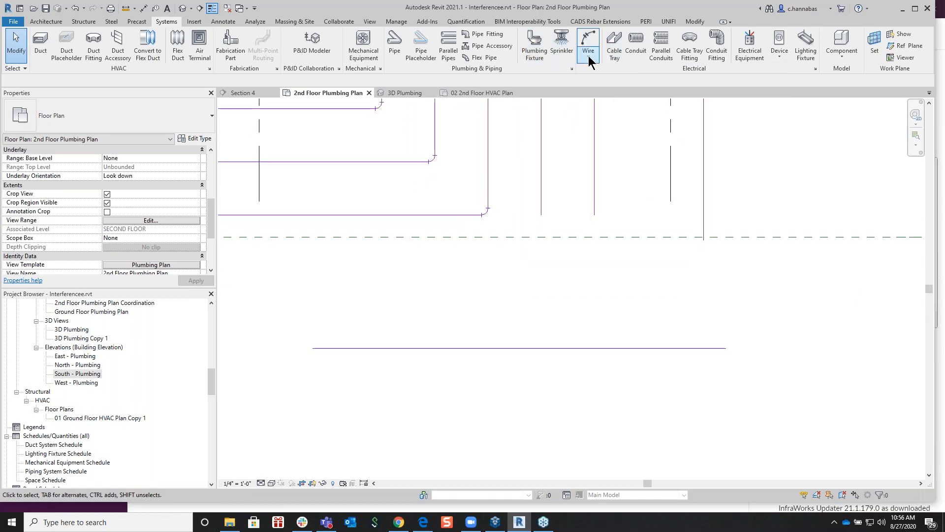
pyautogui.click(395, 45)
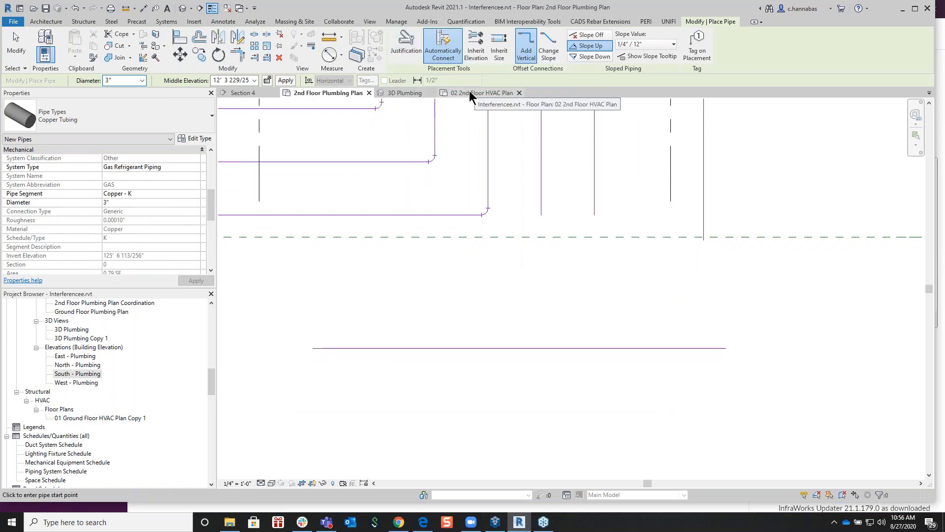
pyautogui.click(443, 49)
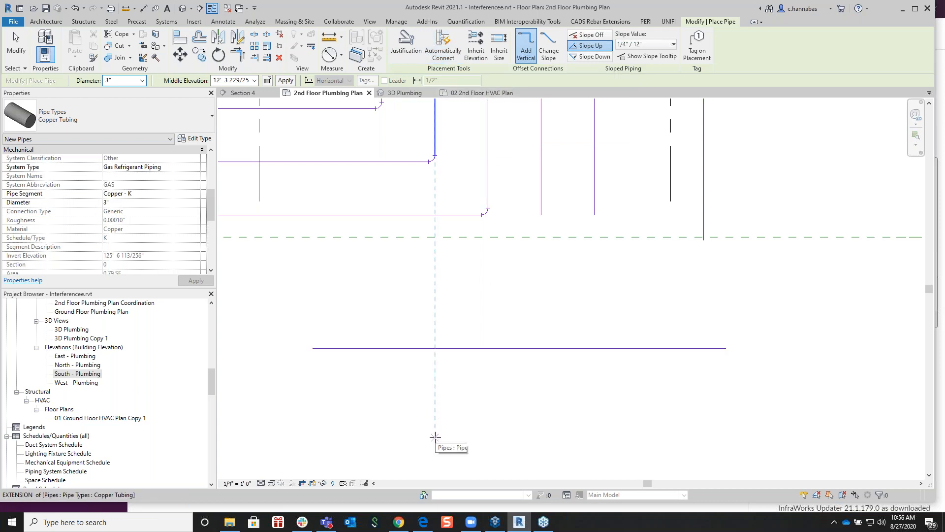
pyautogui.click(595, 39)
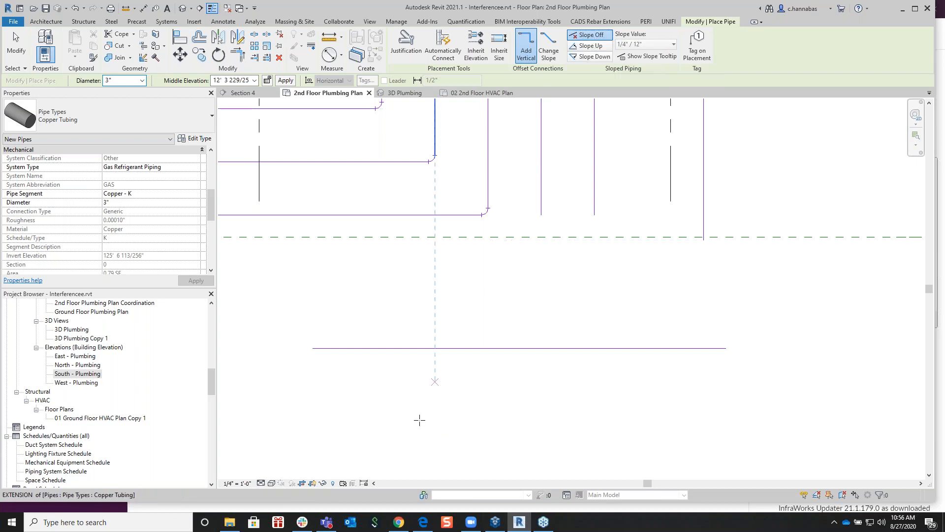
pyautogui.click(418, 441)
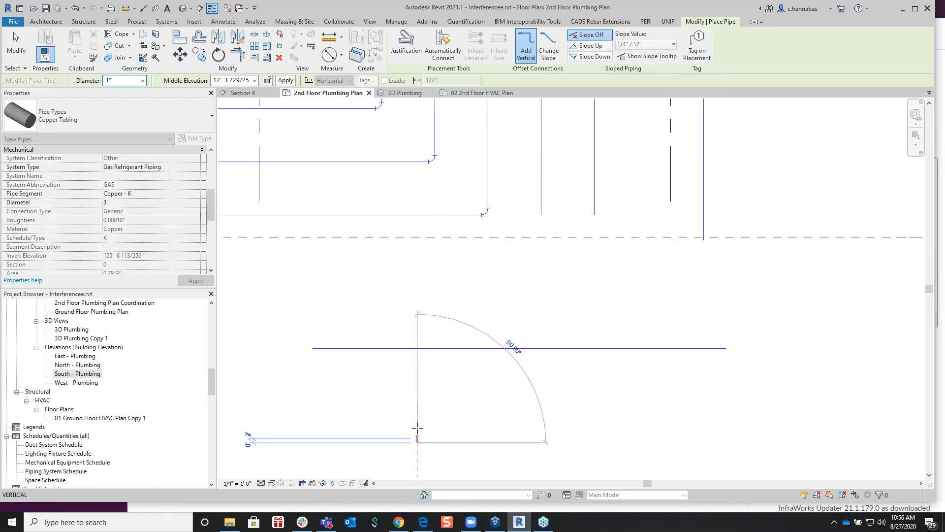
pyautogui.rightClick(457, 325)
pyautogui.click(484, 331)
pyautogui.rightClick(487, 323)
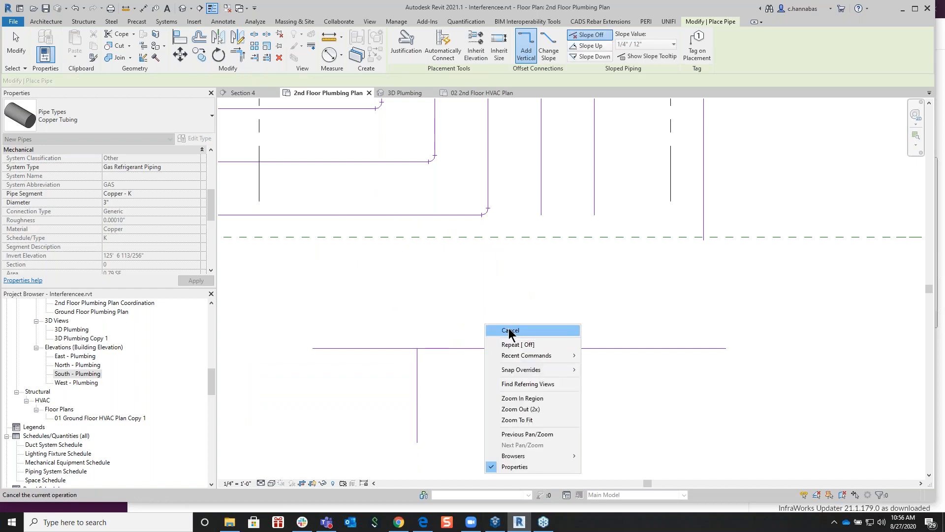
pyautogui.click(510, 331)
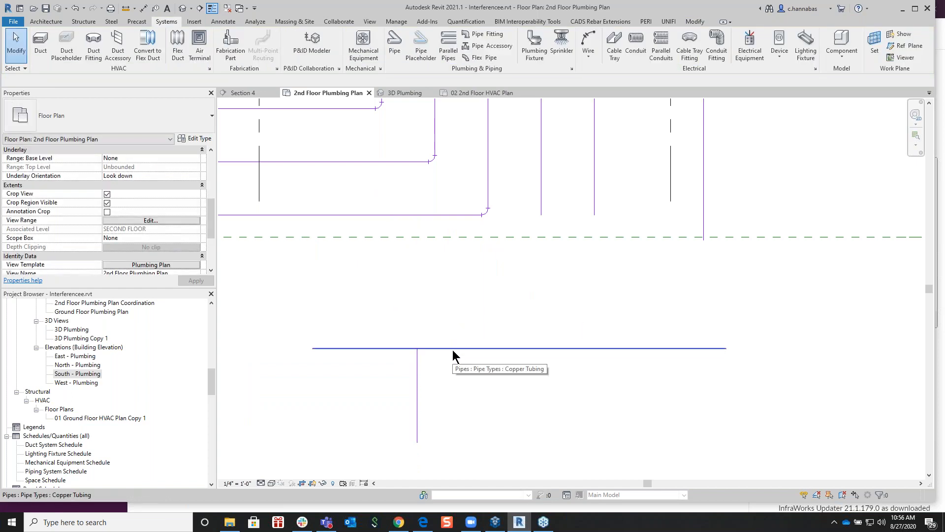
# Step: Draw a second parallel 3" branch up to the sloped pipe, beyond the first branch, with Automatically Connect on and slope off
pyautogui.click(393, 42)
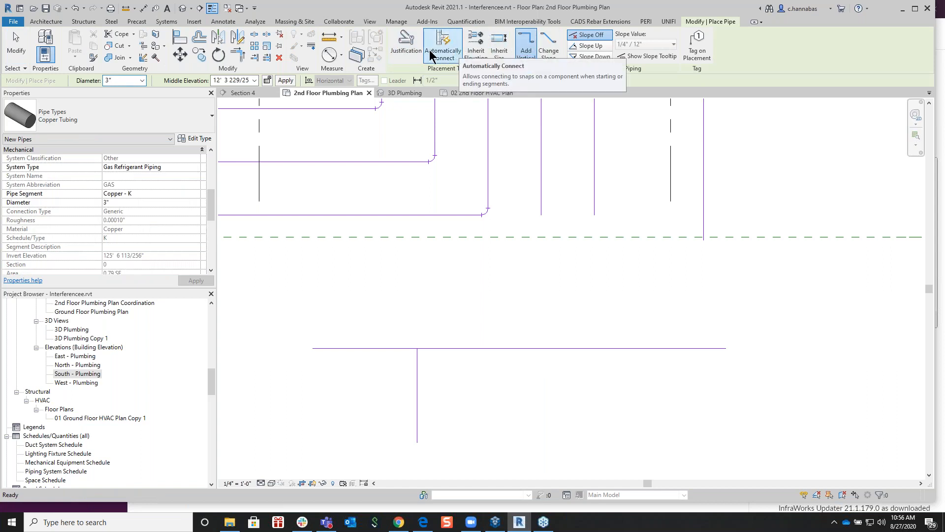
pyautogui.click(514, 443)
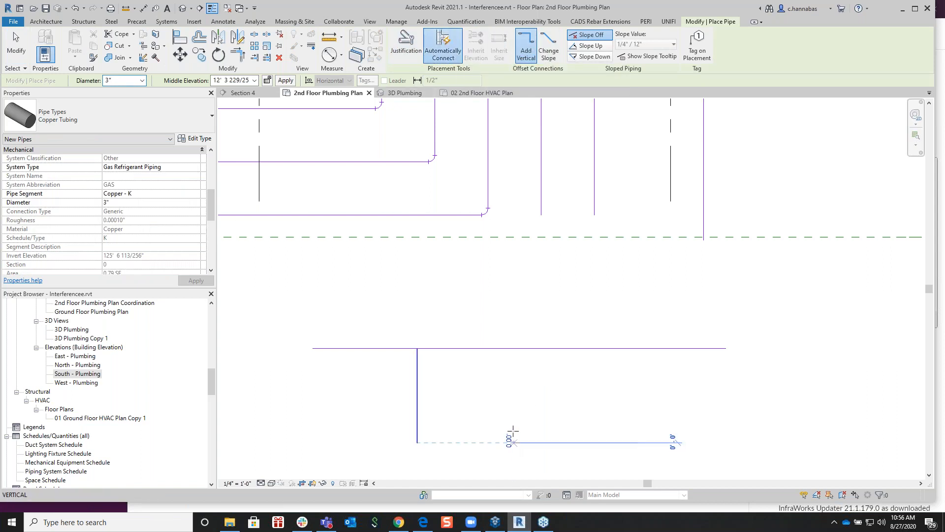
pyautogui.click(515, 349)
pyautogui.press('Escape')
pyautogui.press('Escape')
pyautogui.rightClick(553, 310)
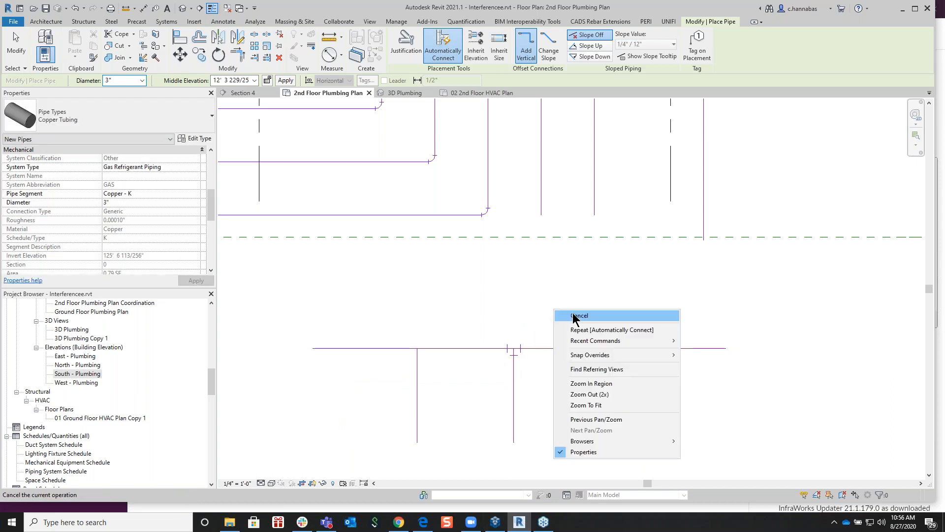
pyautogui.rightClick(581, 308)
pyautogui.rightClick(606, 310)
pyautogui.click(628, 319)
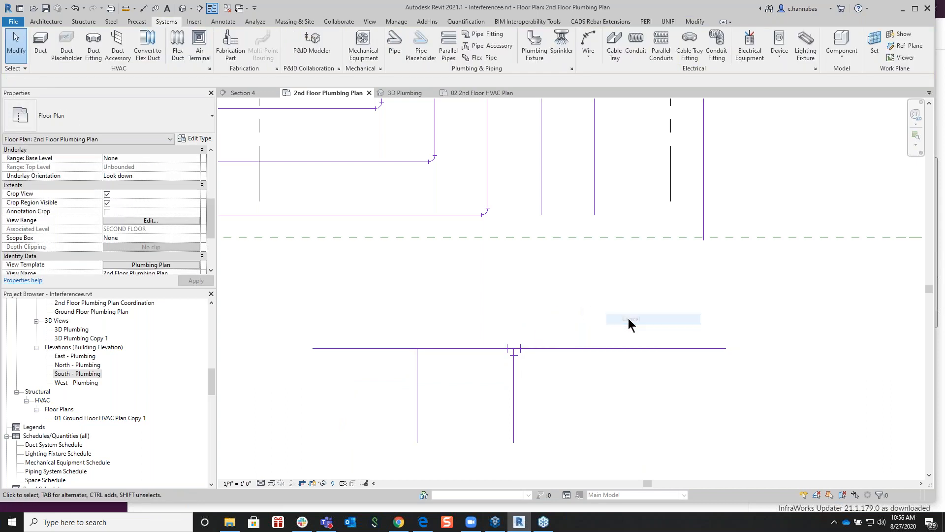
# Step: Compare the end elevations and slope of the main pipe's segments with the elevations of the first, unconnected branch
pyautogui.click(470, 346)
pyautogui.click(572, 350)
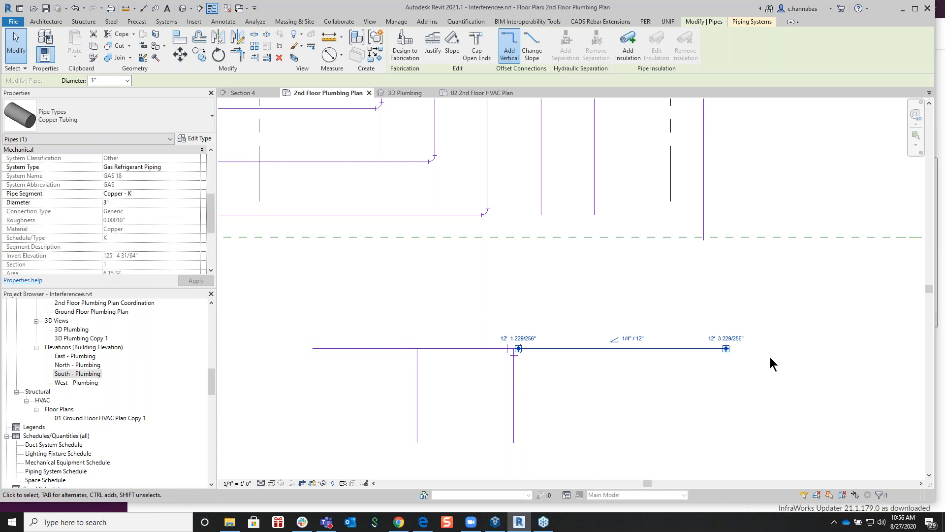
pyautogui.click(466, 348)
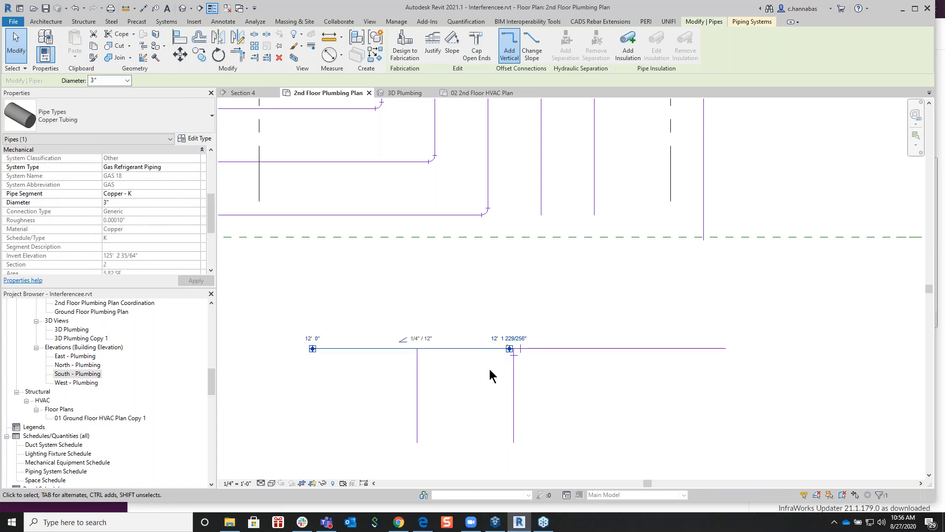
pyautogui.click(621, 349)
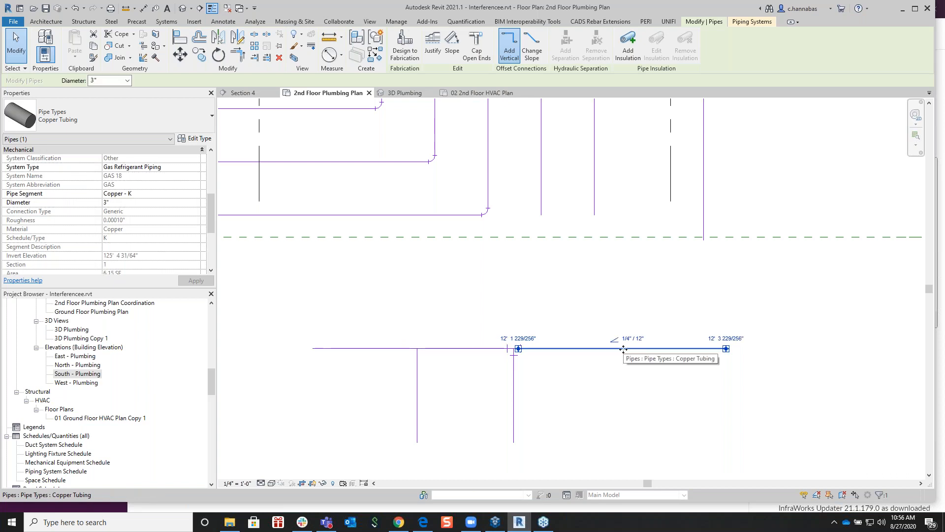
pyautogui.click(417, 373)
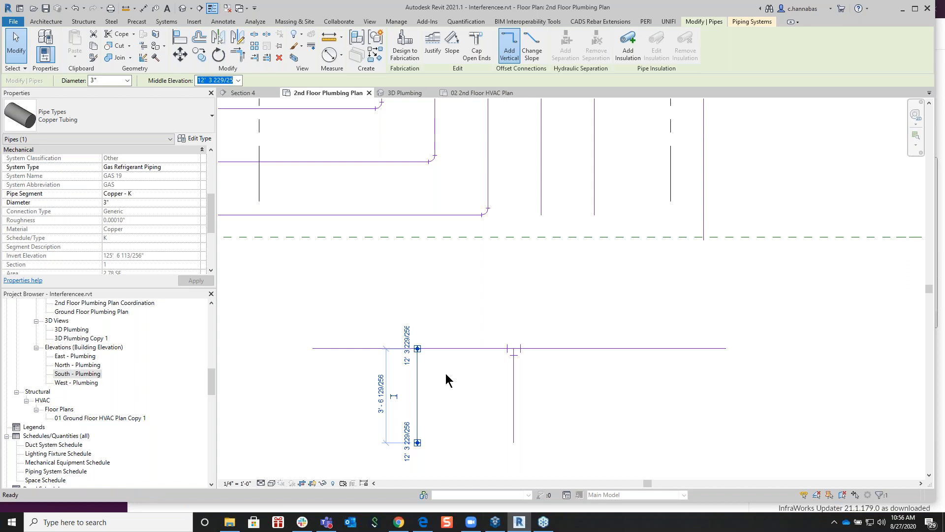
pyautogui.click(446, 373)
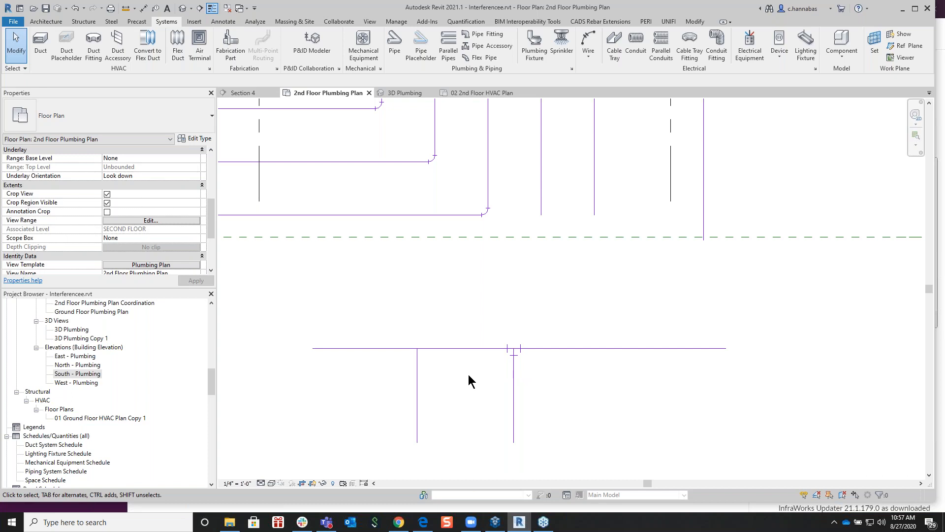
pyautogui.click(471, 348)
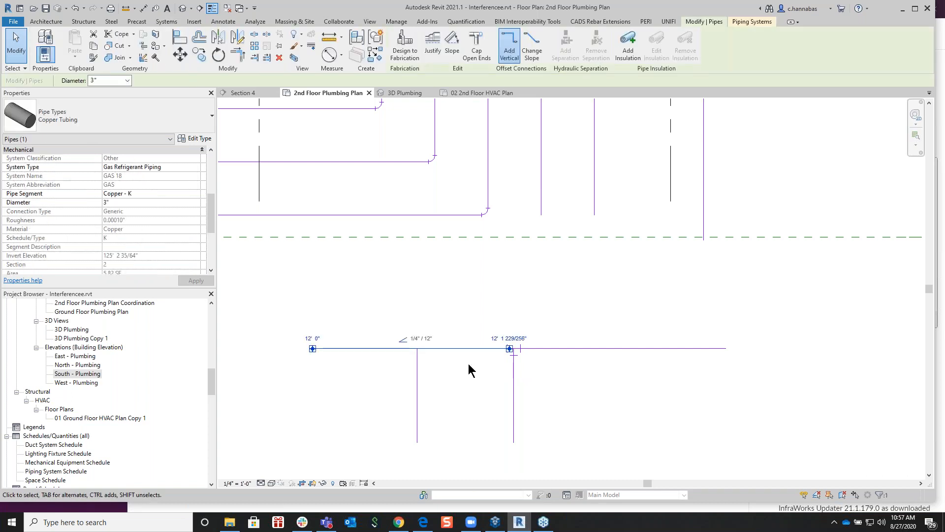
pyautogui.press('Escape')
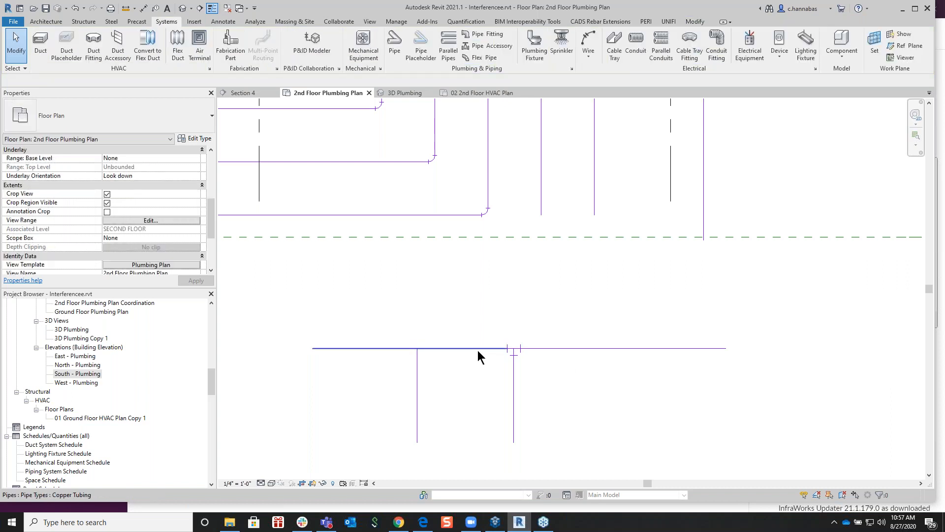
pyautogui.click(416, 378)
pyautogui.press('Escape')
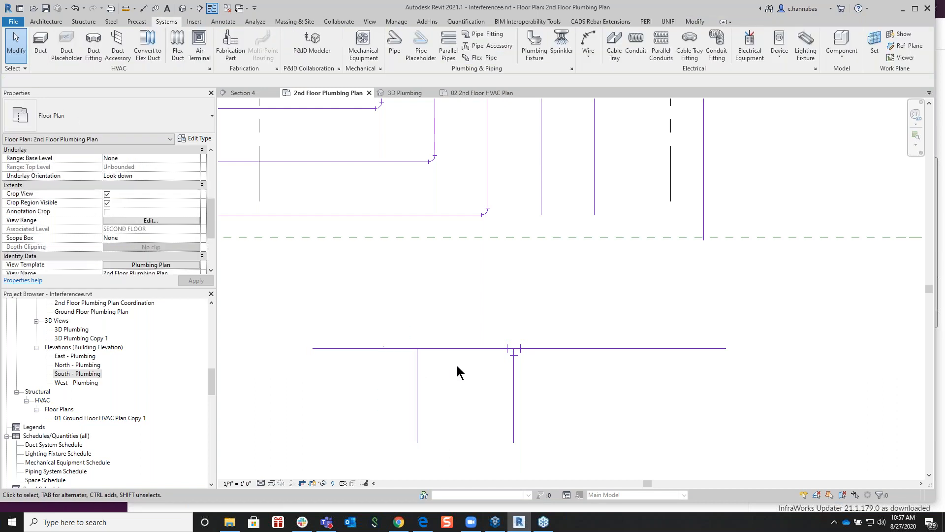
pyautogui.click(466, 347)
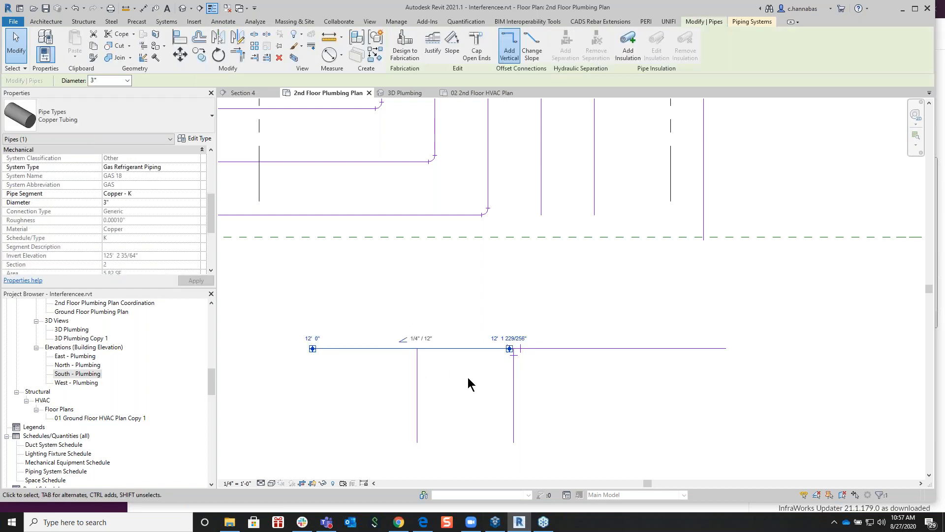
pyautogui.press('Escape')
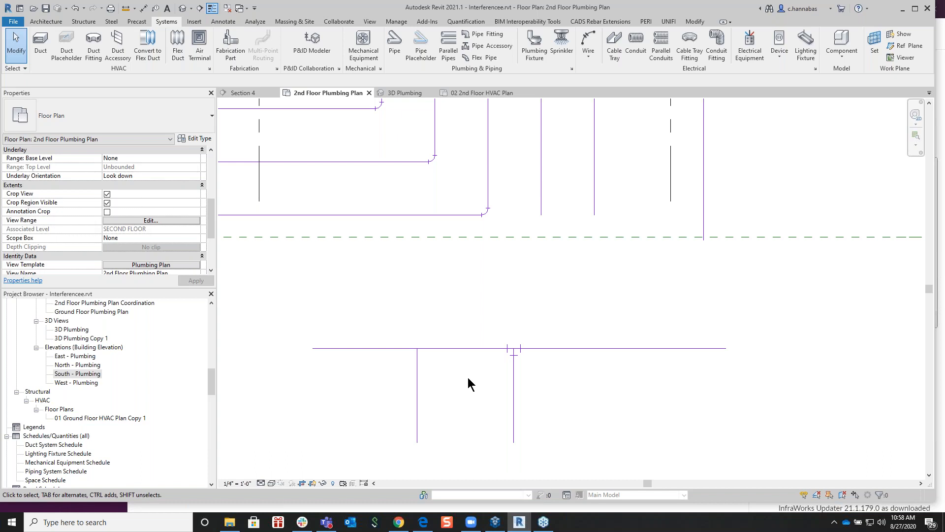
pyautogui.scroll(-1, 467, 384)
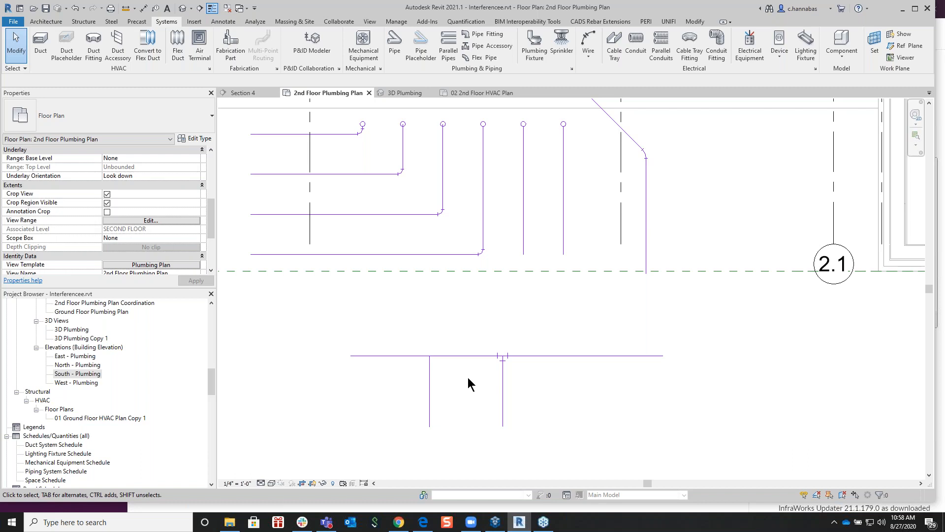
pyautogui.moveTo(468, 378); pyautogui.dragTo(476, 395, button='middle')
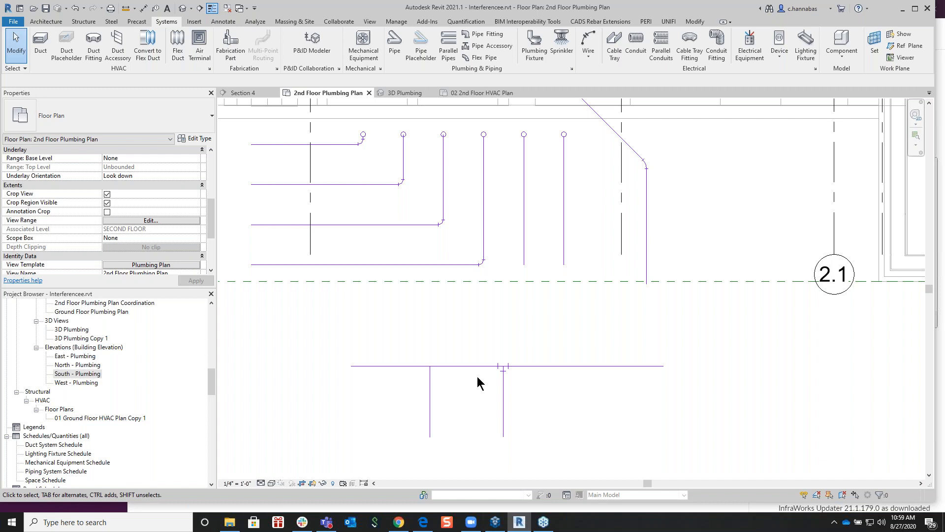
pyautogui.scroll(2, 477, 377)
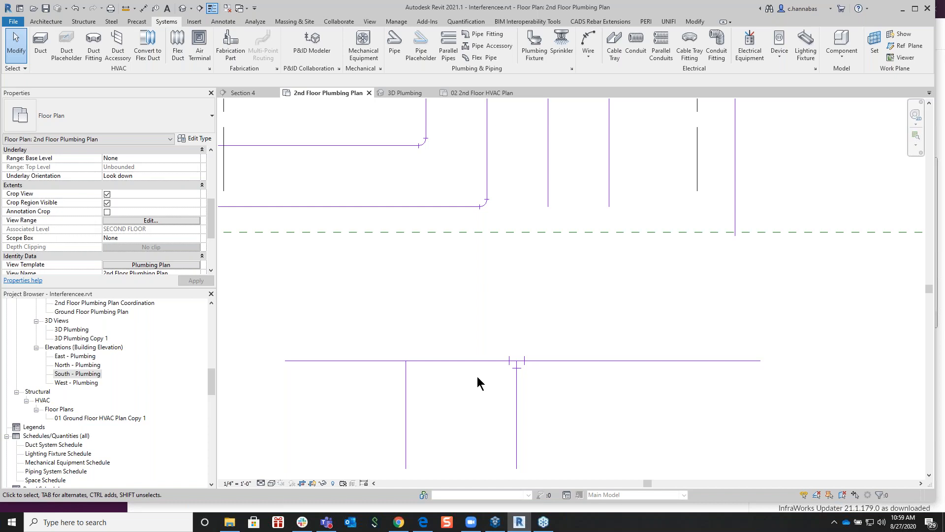
pyautogui.scroll(-2, 477, 377)
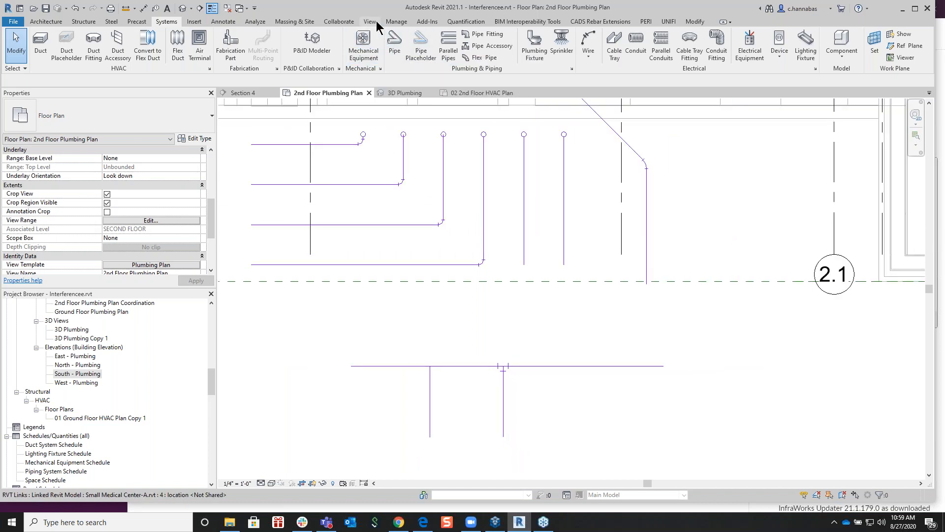
# Step: Review the general duct settings and pipe settings in Mechanical Settings, including annotation scale for single line fittings, and cancel the dialog
pyautogui.click(394, 22)
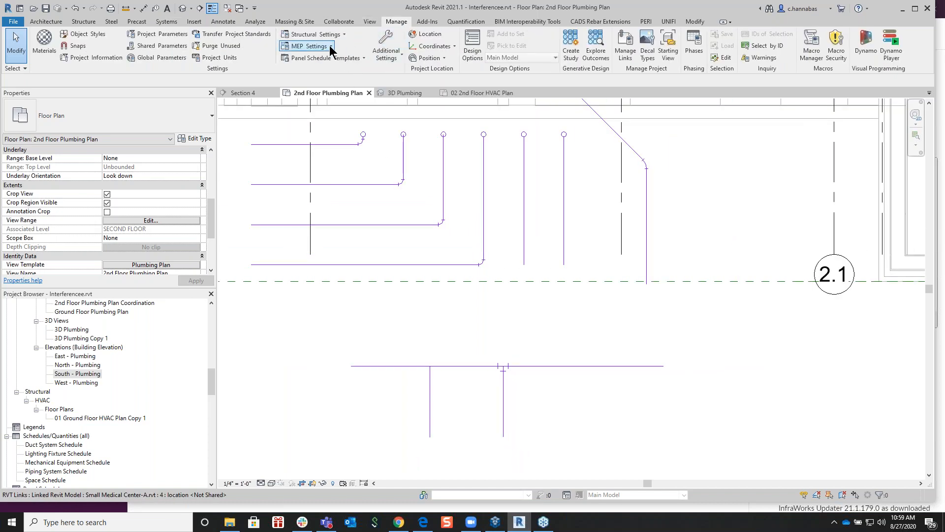
pyautogui.click(317, 49)
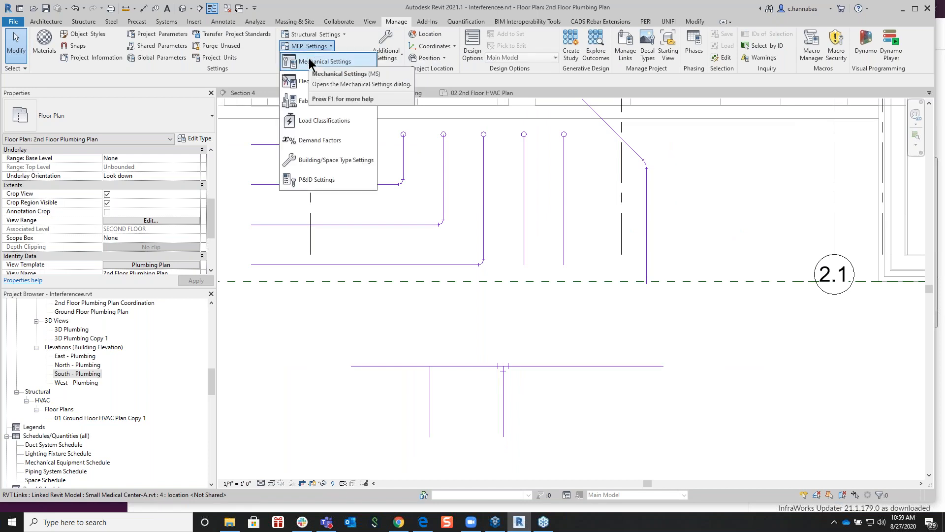
pyautogui.click(310, 63)
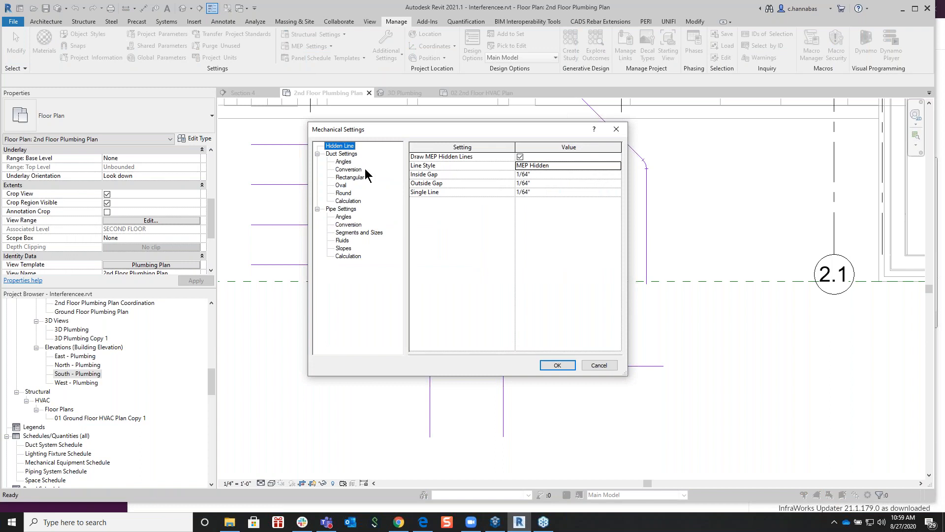
pyautogui.click(352, 154)
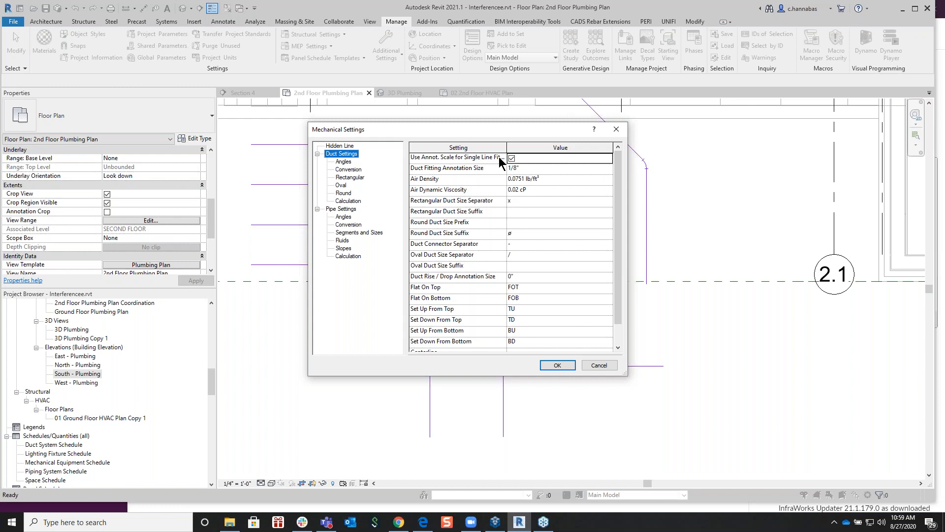
pyautogui.click(345, 209)
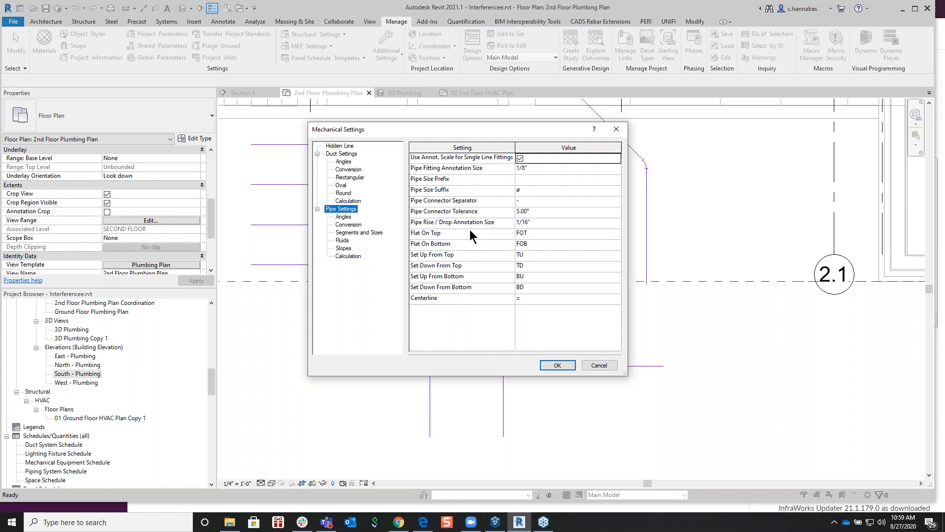
pyautogui.click(599, 366)
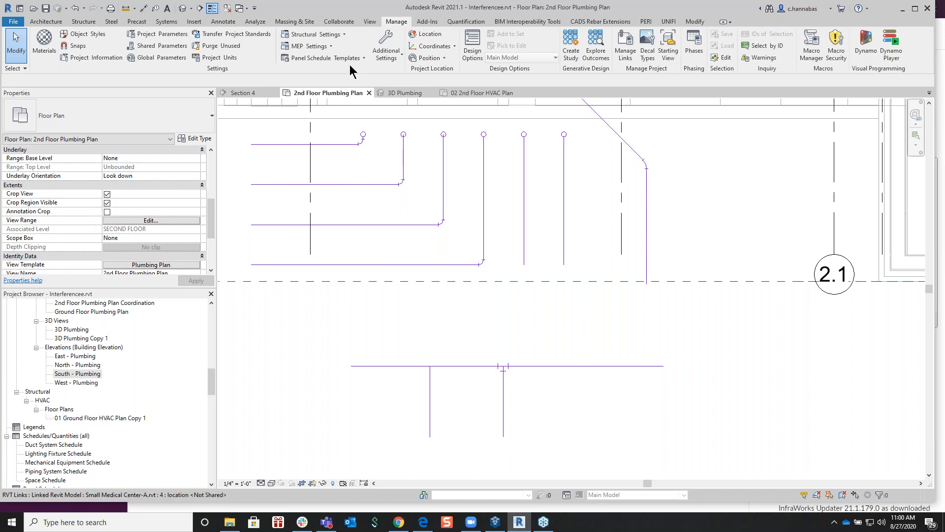
# Step: Reopen Mechanical Settings to inspect the Duct Fitting Annotation Size and the Pipe Fitting Annotation Size, and cancel without editing them
pyautogui.click(324, 47)
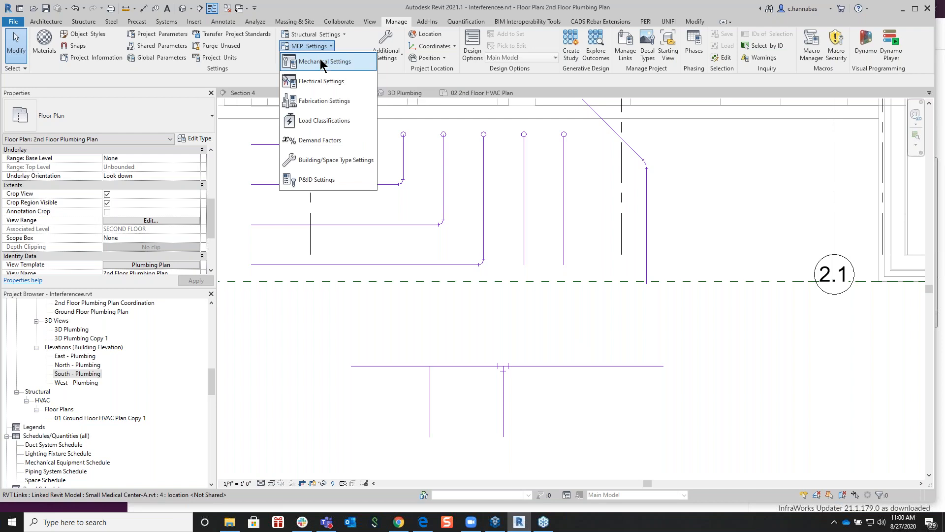
pyautogui.click(321, 61)
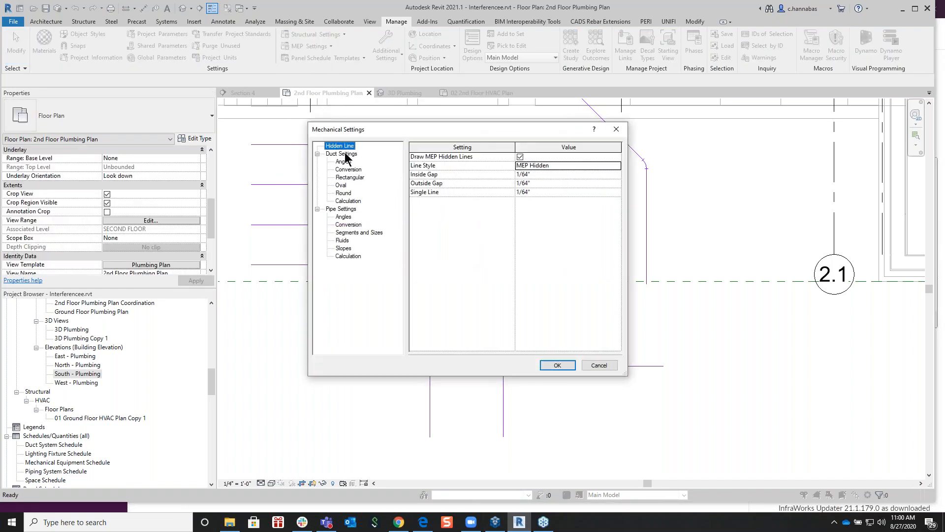
pyautogui.click(344, 154)
pyautogui.click(519, 168)
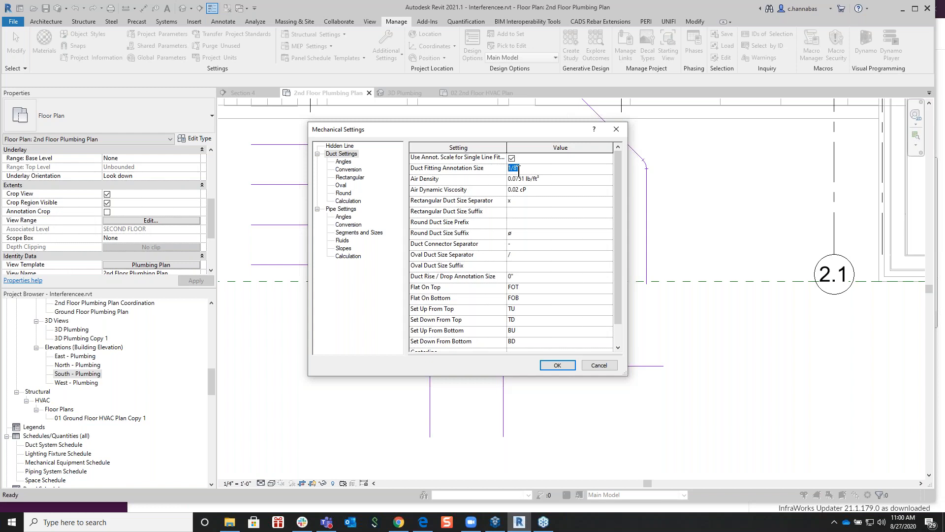
pyautogui.click(345, 209)
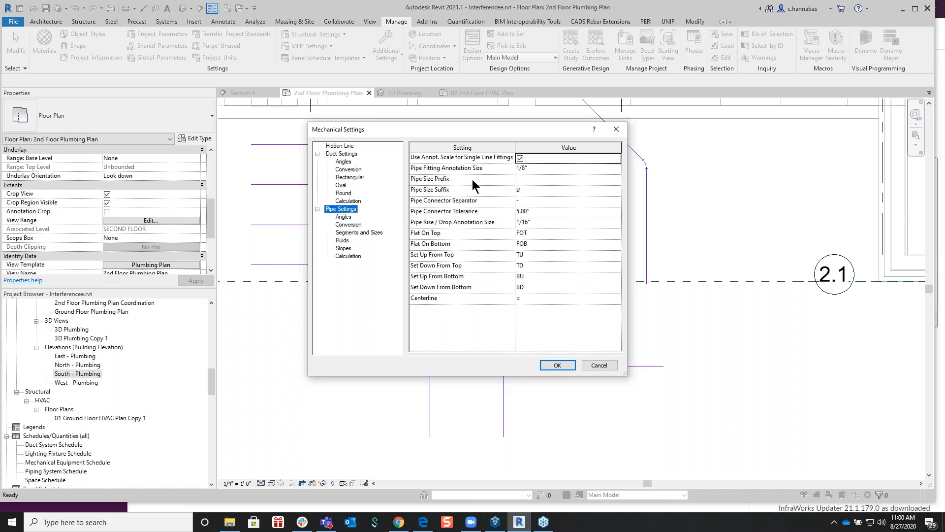
pyautogui.click(522, 167)
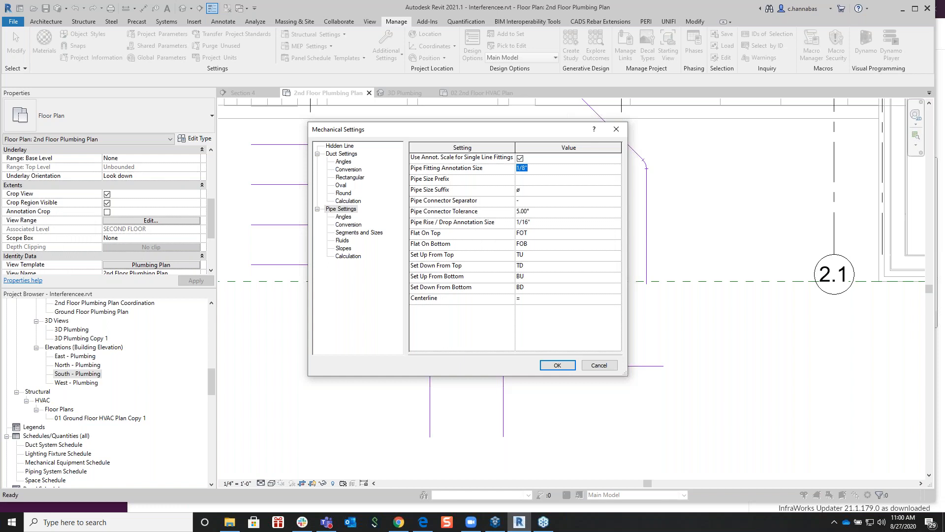
pyautogui.click(597, 365)
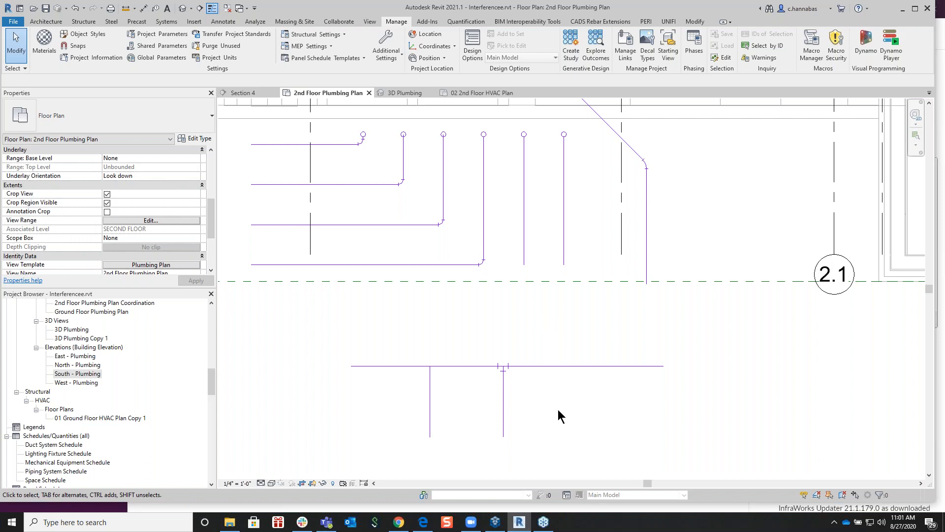
pyautogui.moveTo(546, 403); pyautogui.dragTo(581, 432, button='middle')
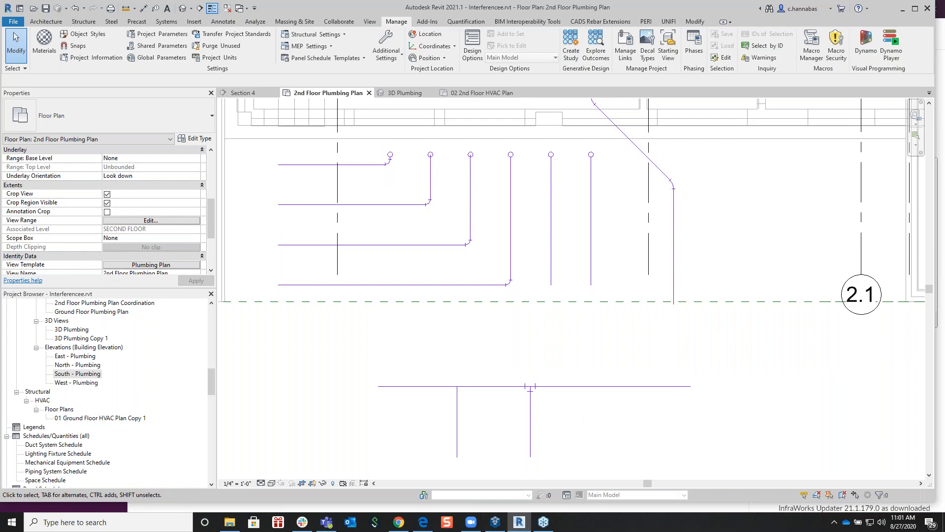
pyautogui.moveTo(563, 413); pyautogui.dragTo(576, 379, button='middle')
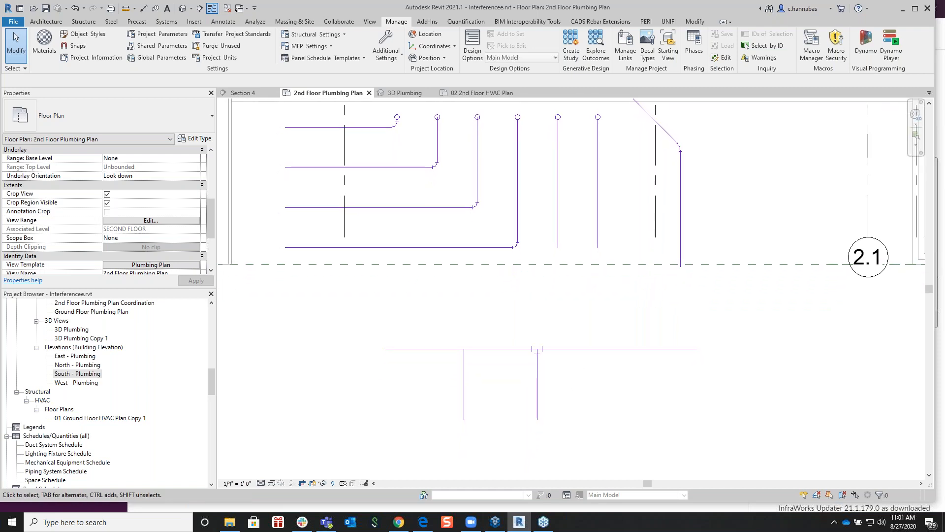